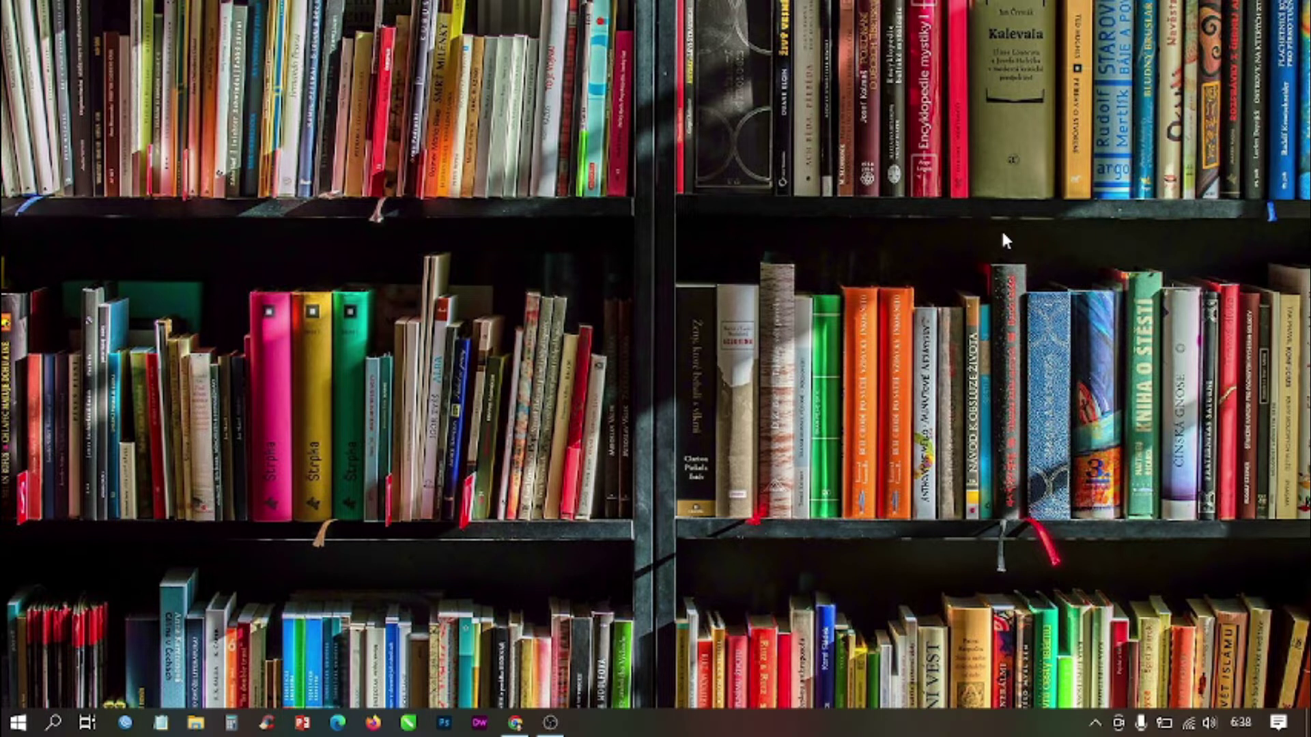
Step: Bring back the Chrome window showing the Portal Aplikasi Inlis Lite page
click(516, 723)
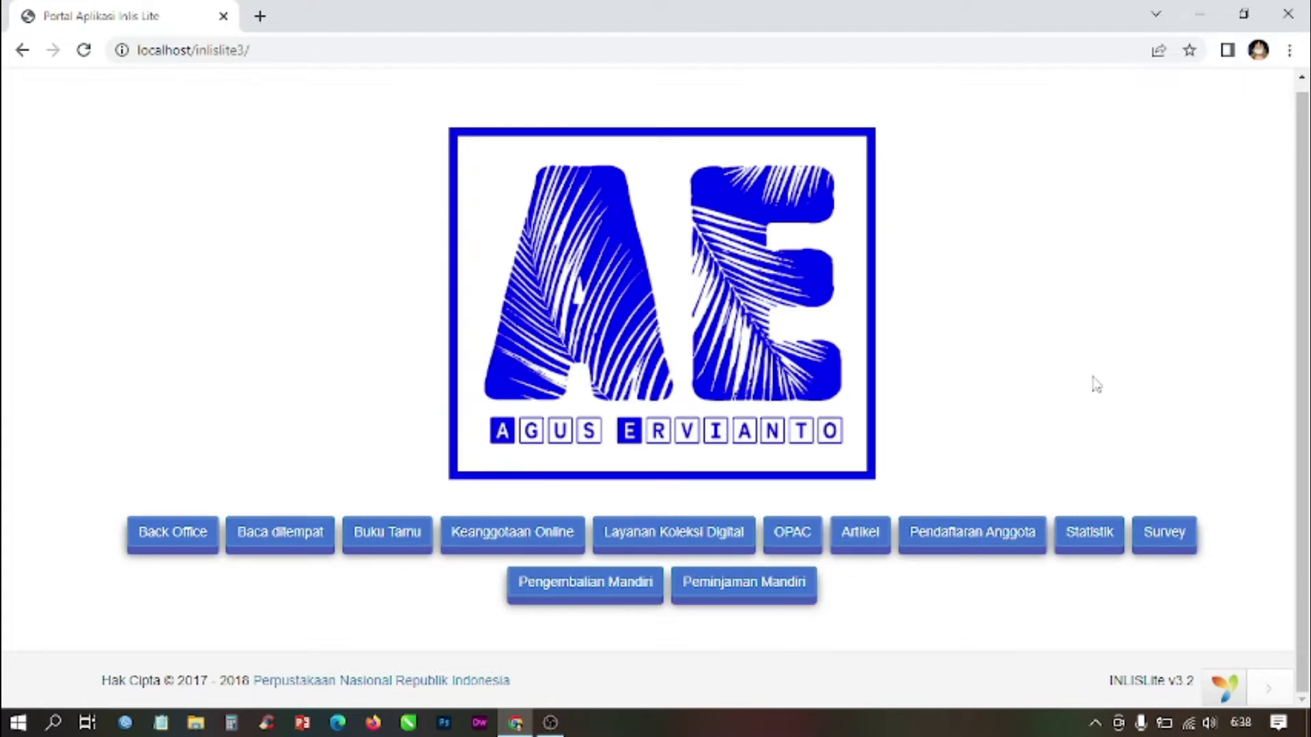
click(1189, 543)
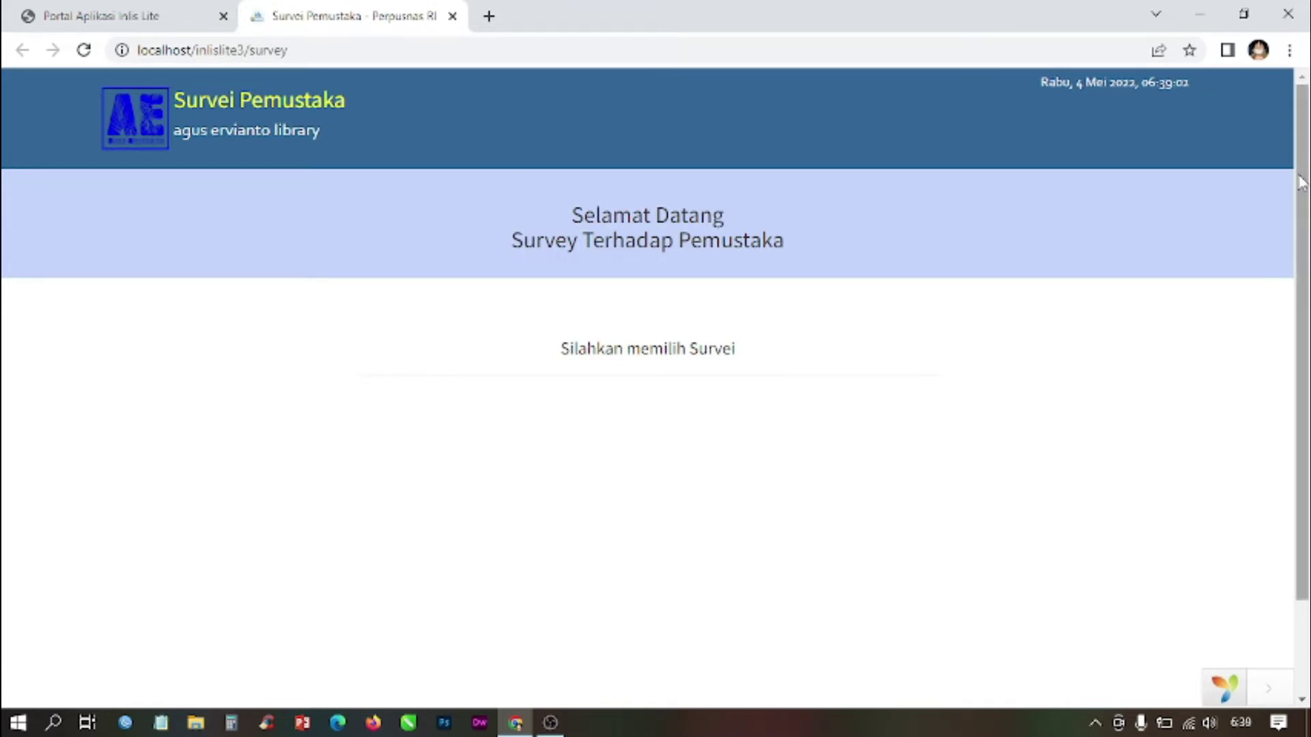
mouse_move(1305, 172)
mouse_down()
mouse_move(1297, 365)
mouse_move(1301, 172)
mouse_up()
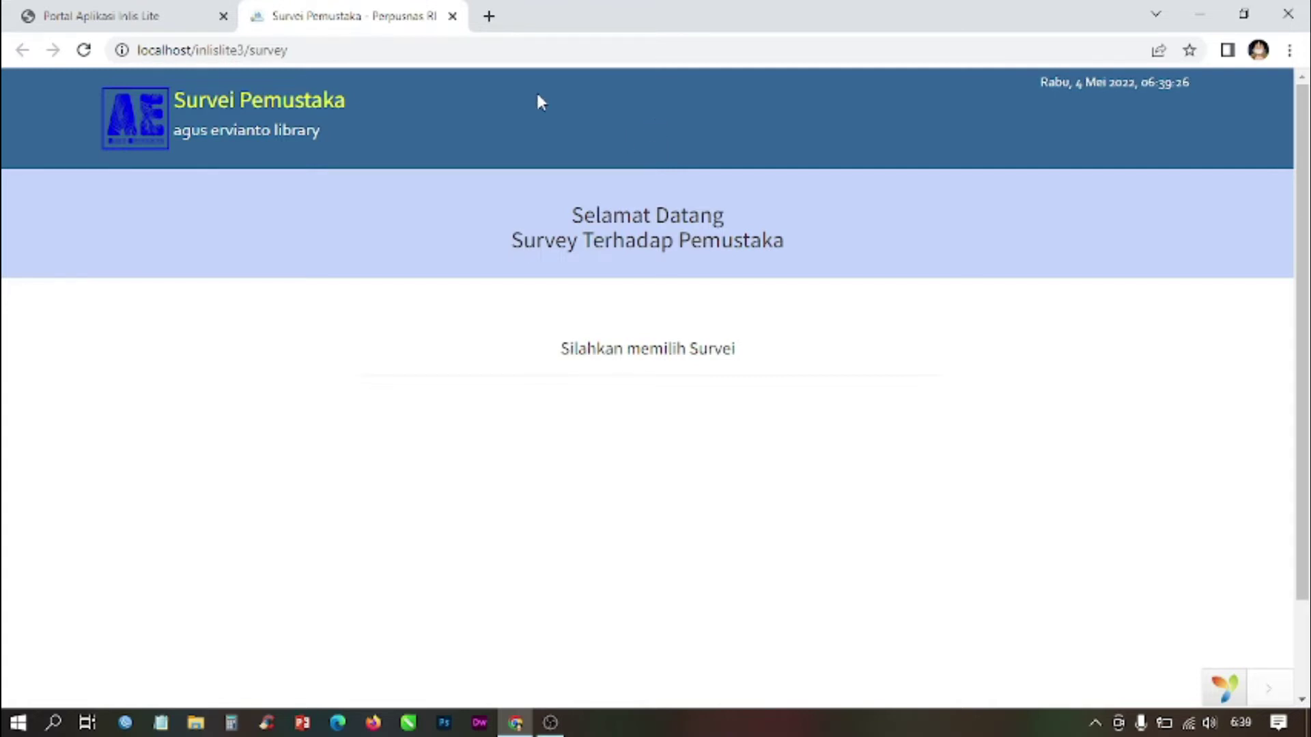
click(453, 16)
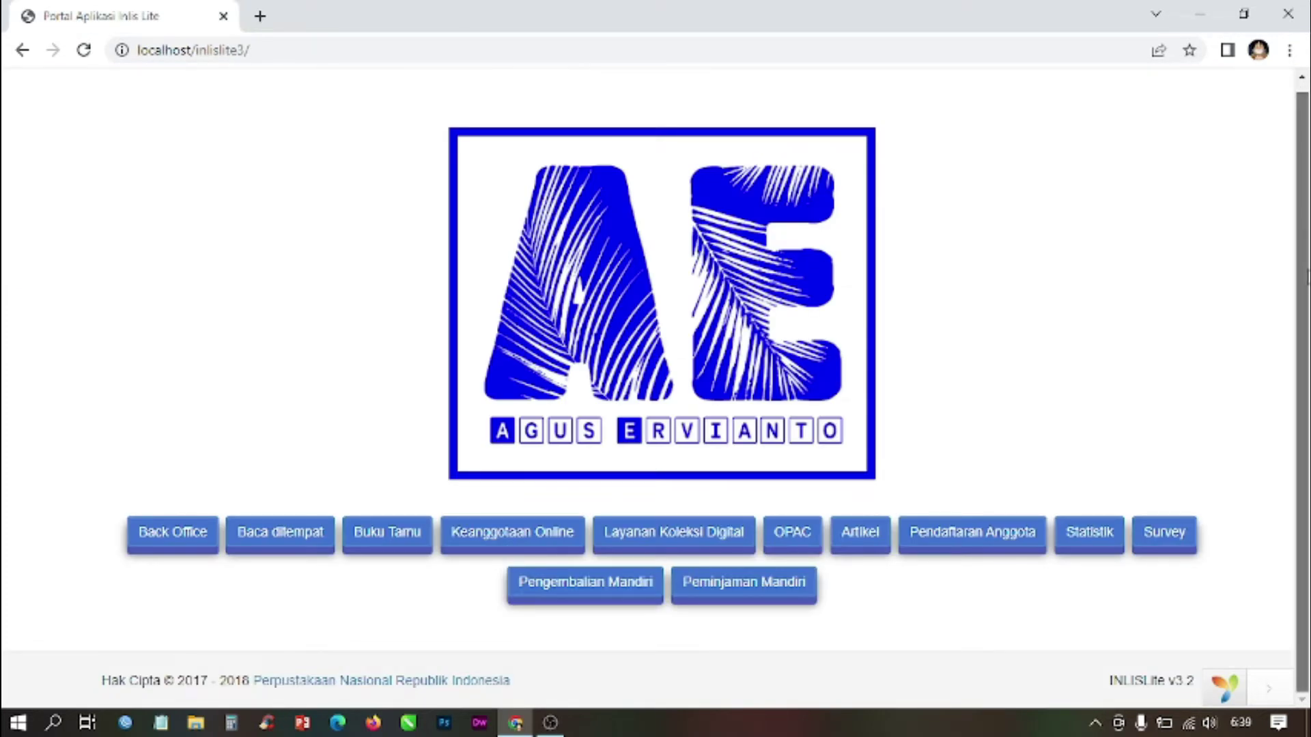
scroll(1307, 273, up, 1)
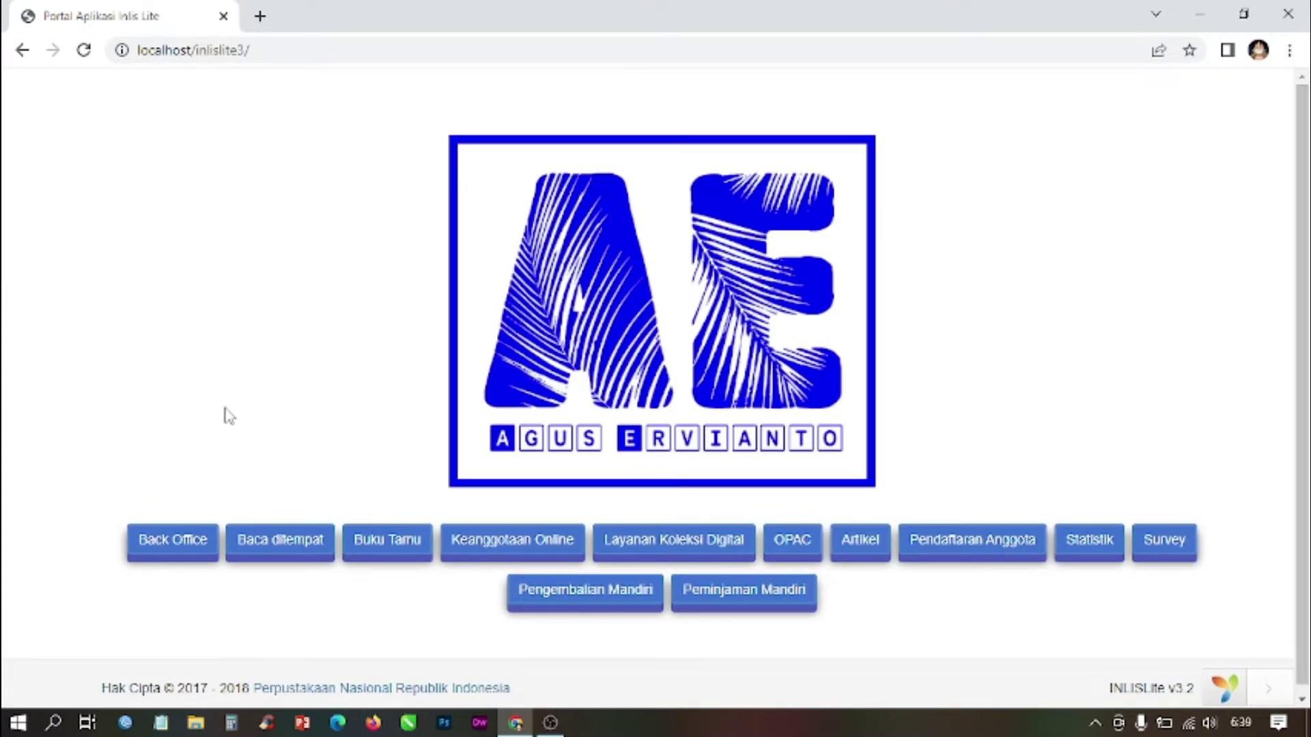
Step: Open the Back Office login page, enter the username and copy it
click(183, 545)
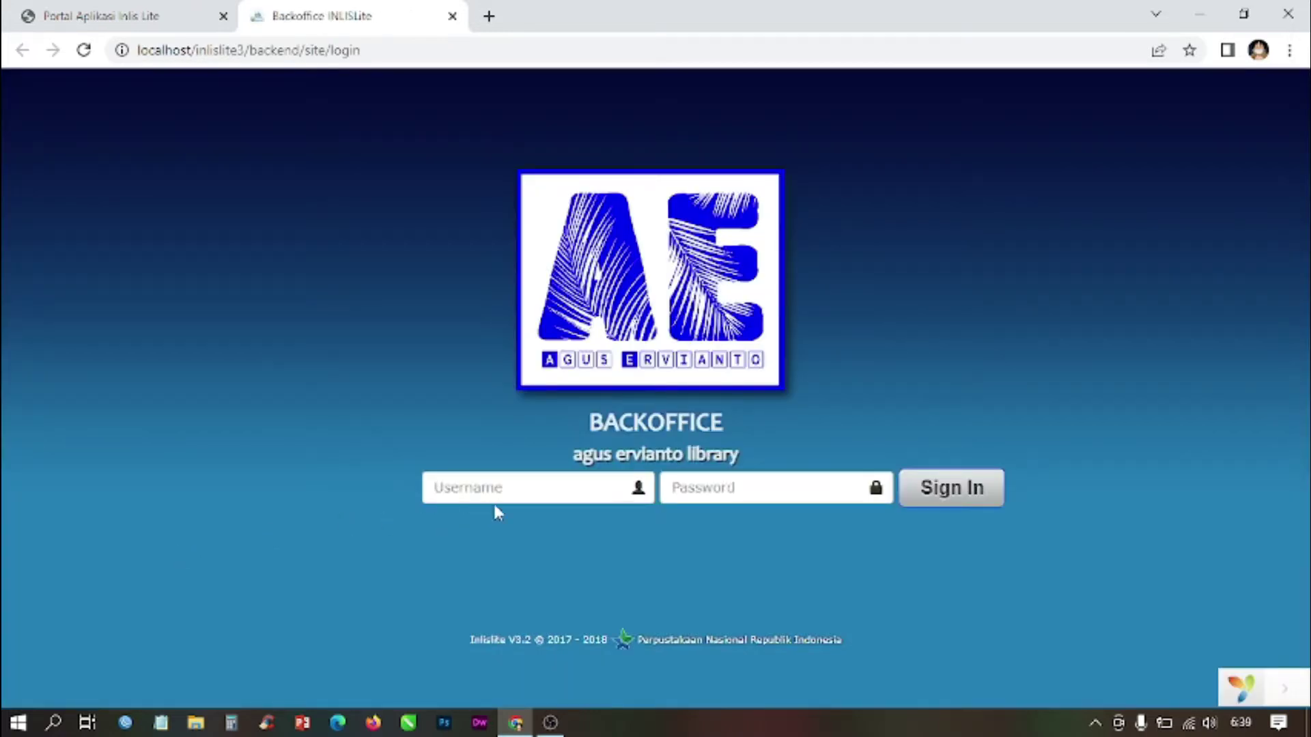
click(495, 500)
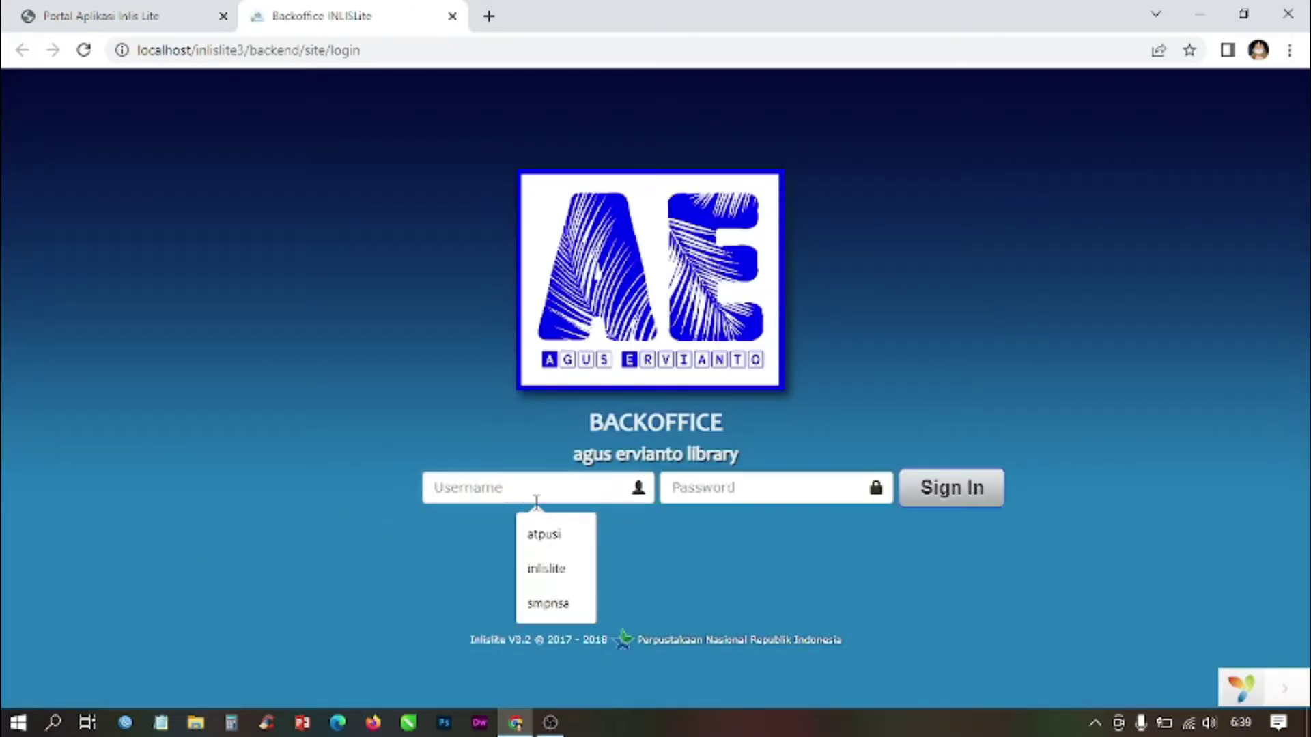
text(atpus)
drag(497, 489, 392, 483)
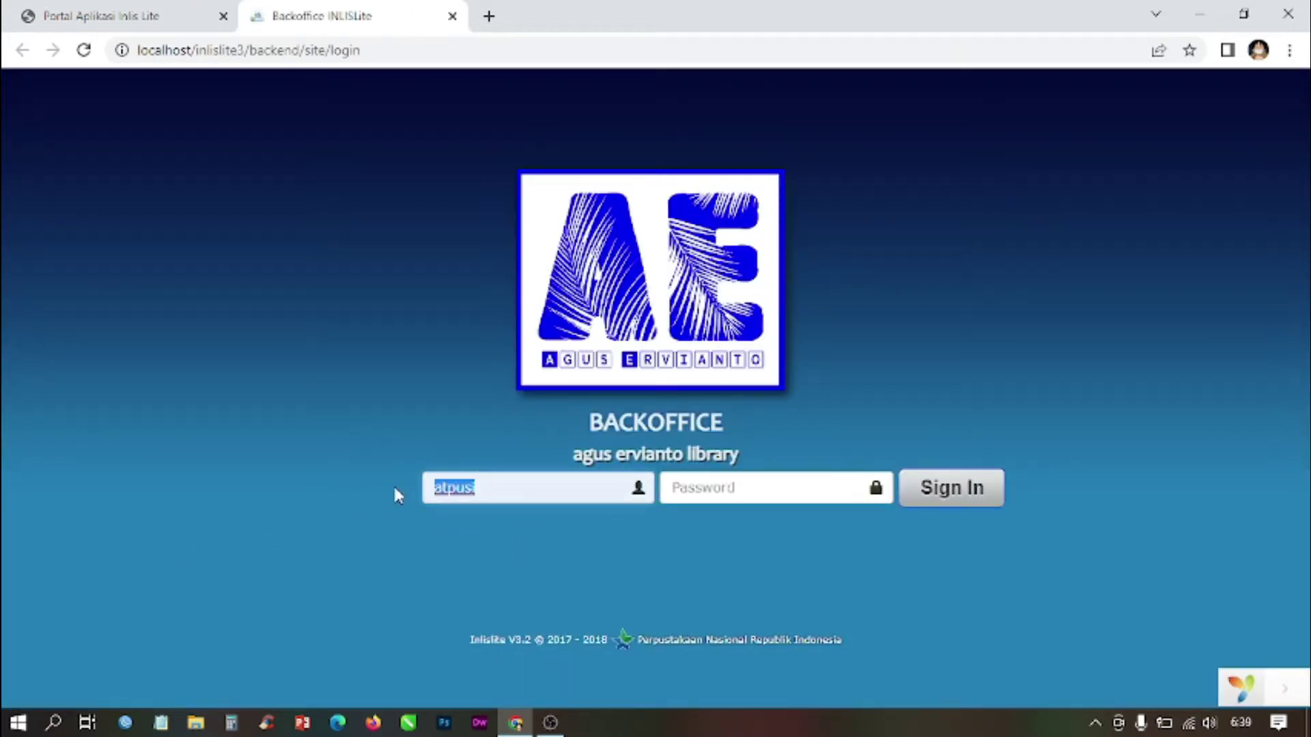
right_click(448, 488)
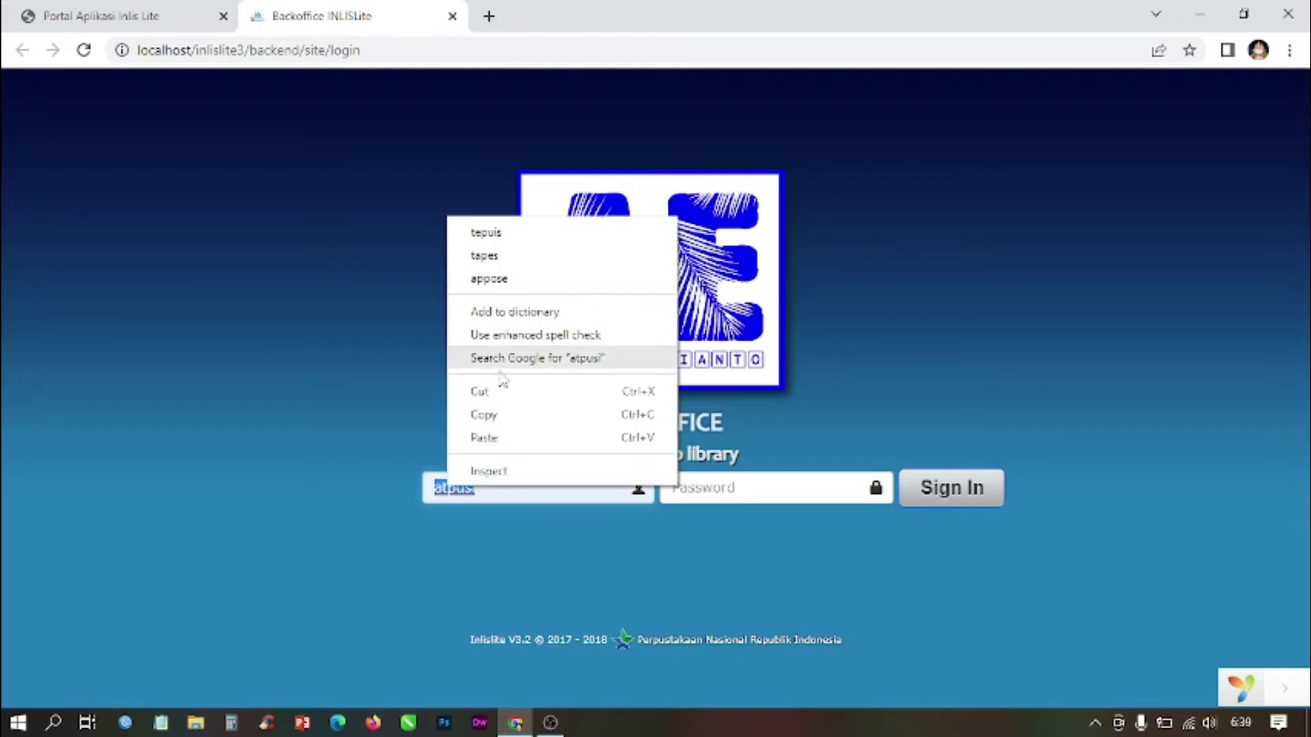
click(505, 416)
Step: Paste the copied username as the password and sign in to the library dashboard
click(743, 484)
right_click(743, 486)
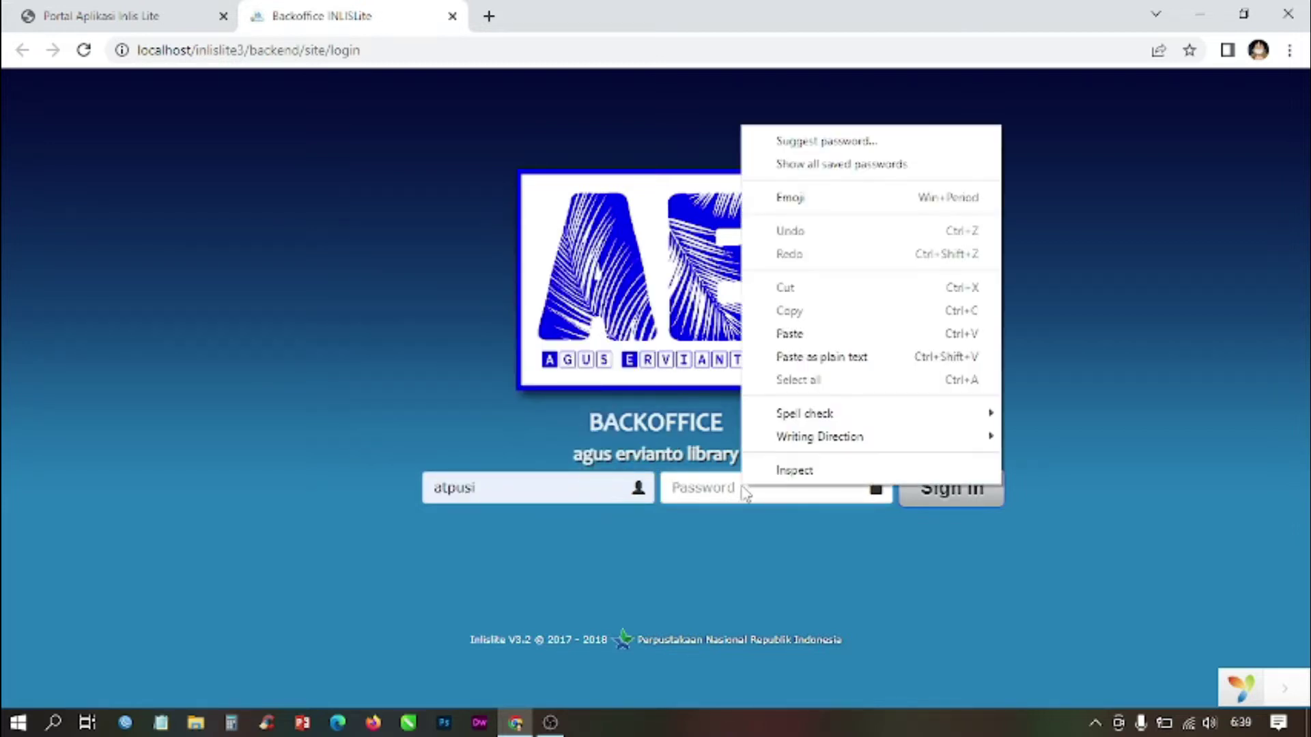
click(818, 334)
click(955, 493)
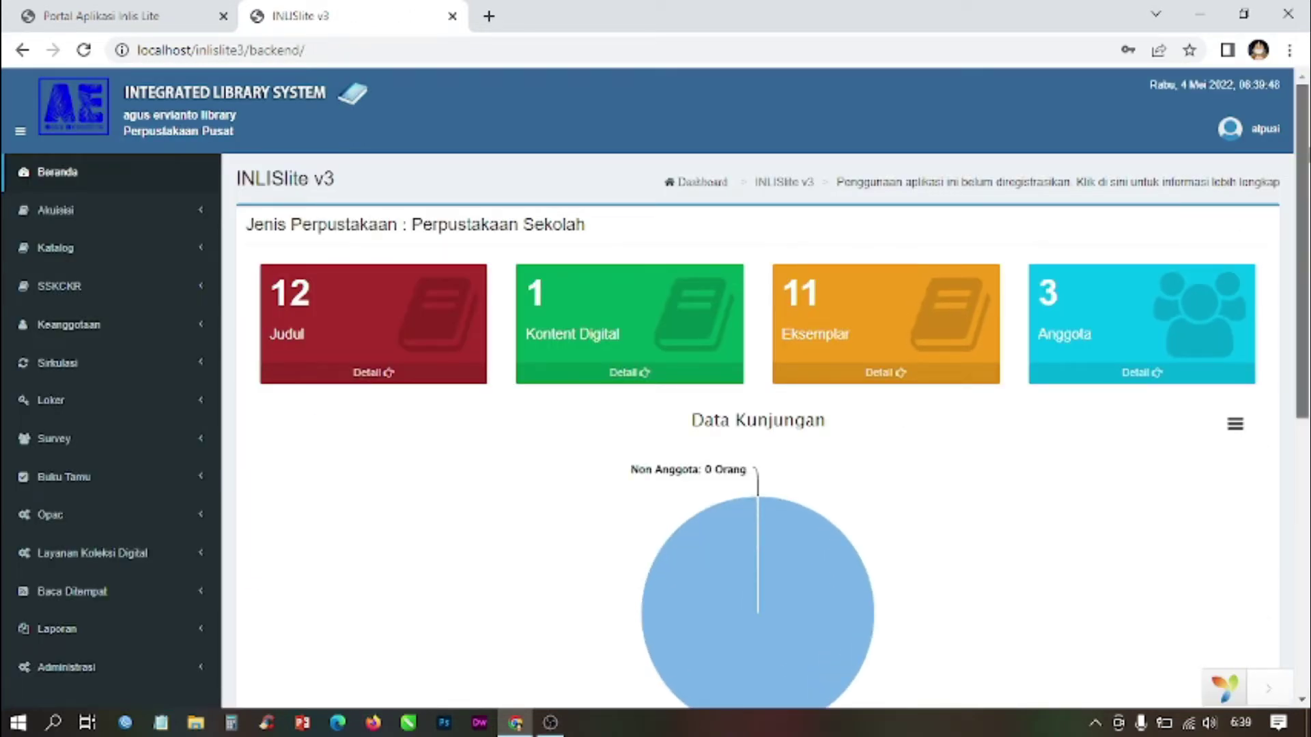
scroll(1226, 234, down, 2)
scroll(656, 387, down, 2)
scroll(655, 388, up, 4)
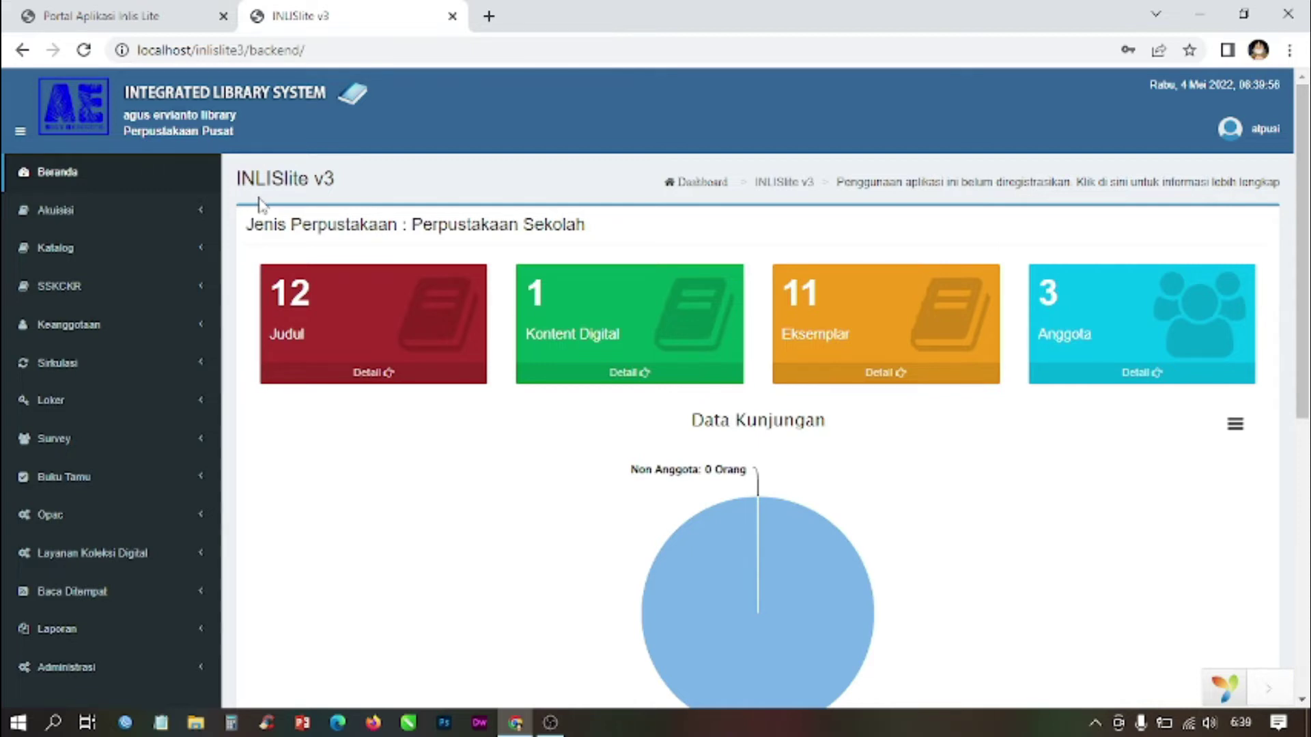
Step: Go to Survey > Data Survey and start a new survey with Tambah
click(56, 440)
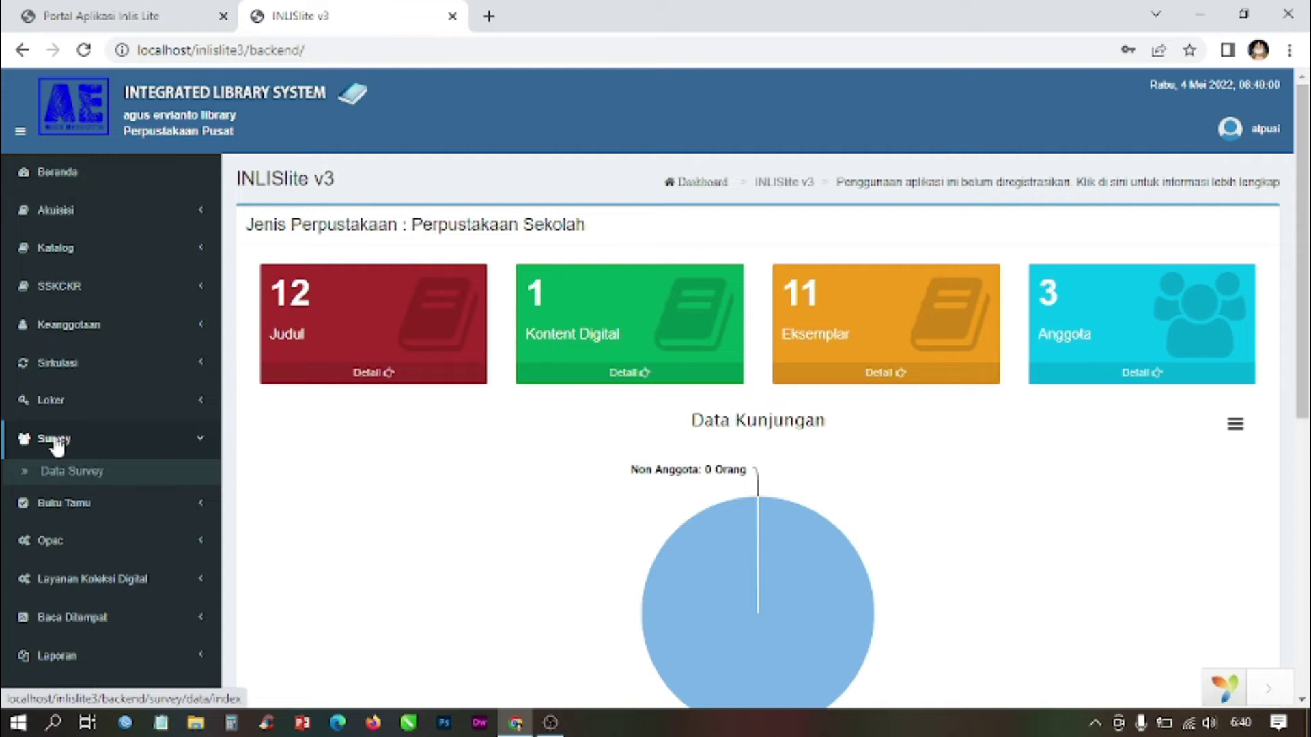
click(56, 476)
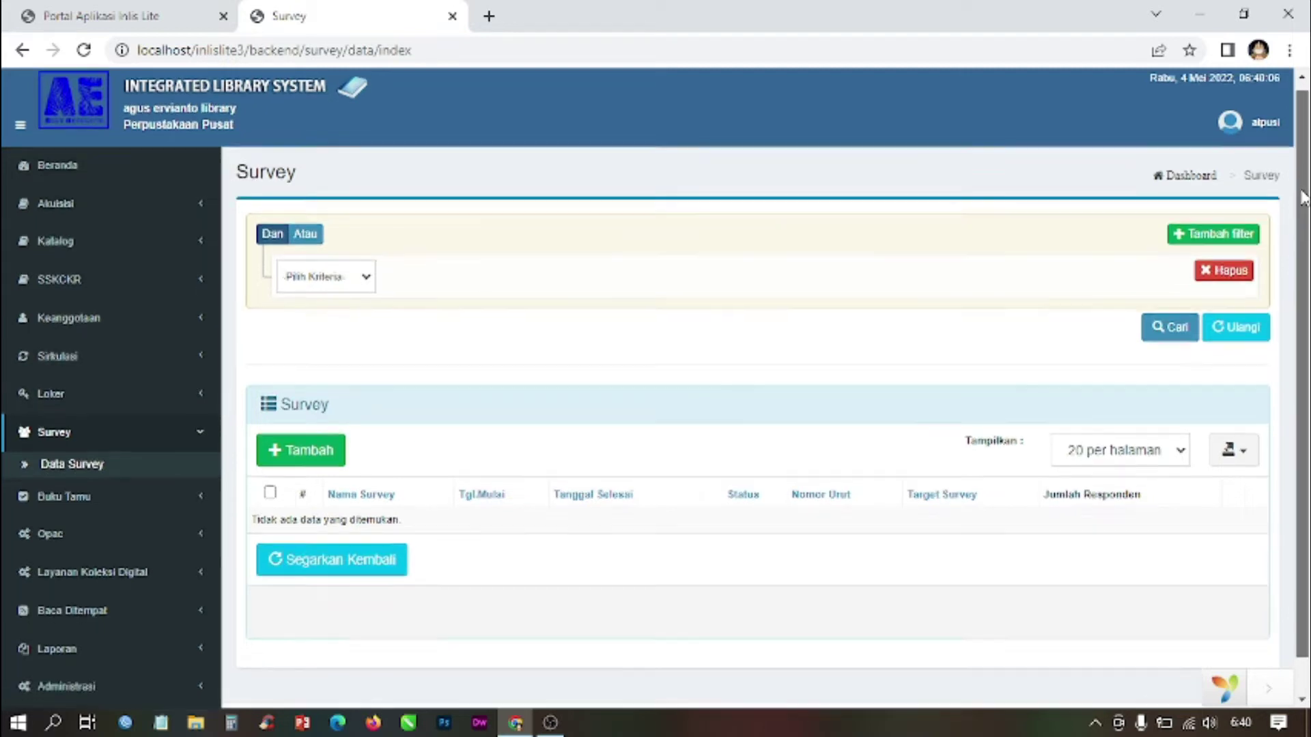
scroll(1222, 266, down, 1)
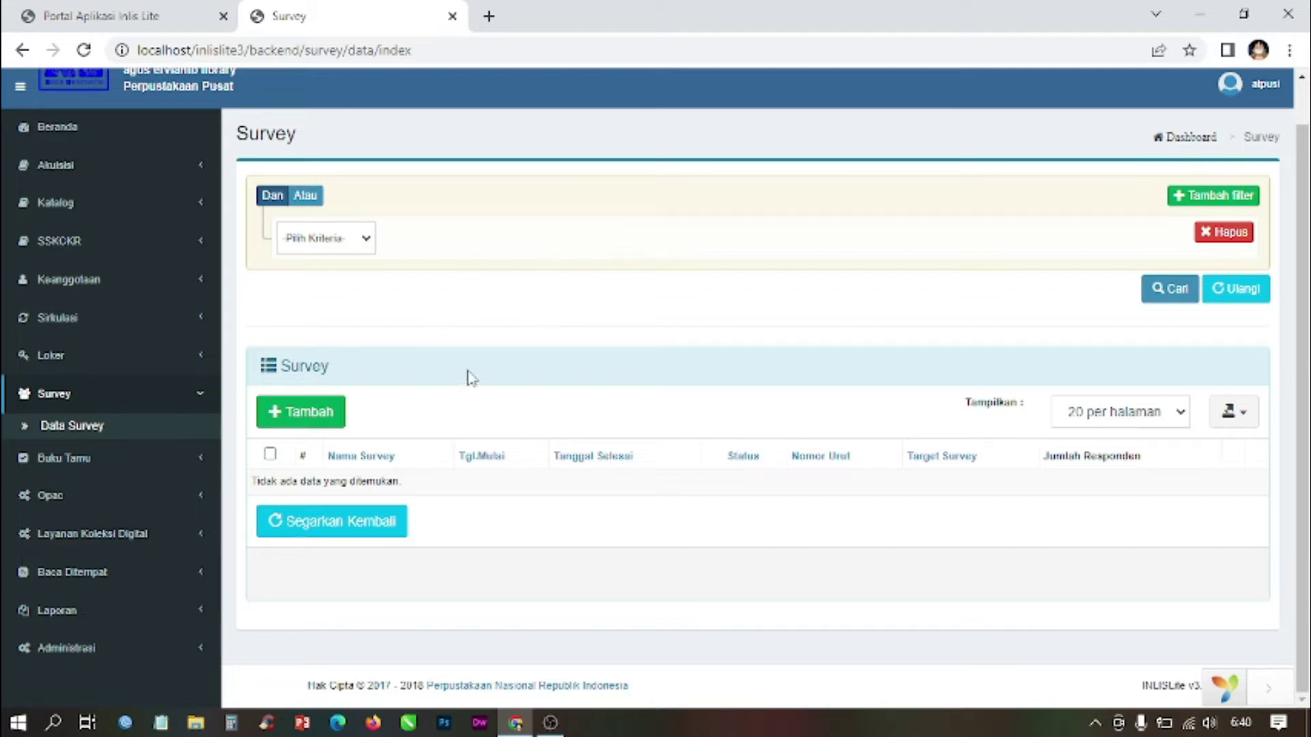
click(316, 418)
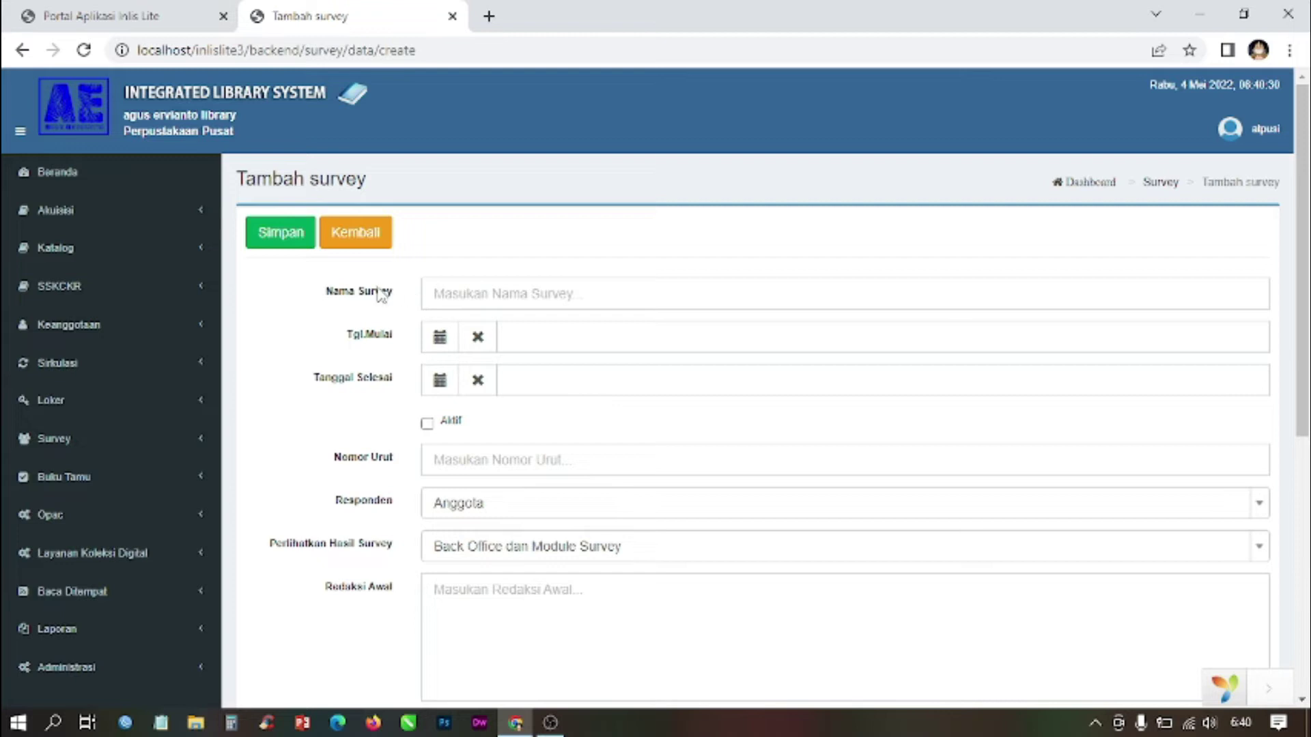
Step: Name the survey 'kepuasaan layanan', active from 04-05-2022 to 18-05-2022
click(499, 301)
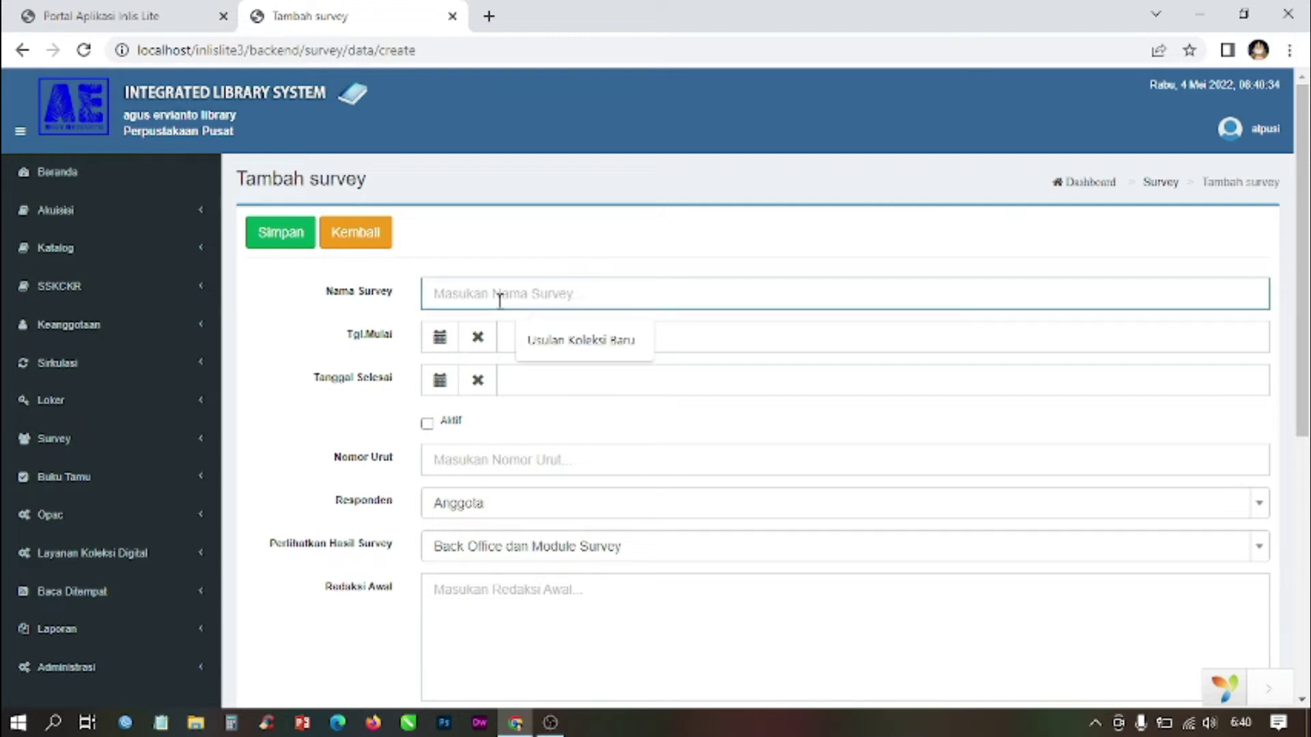
text(k)
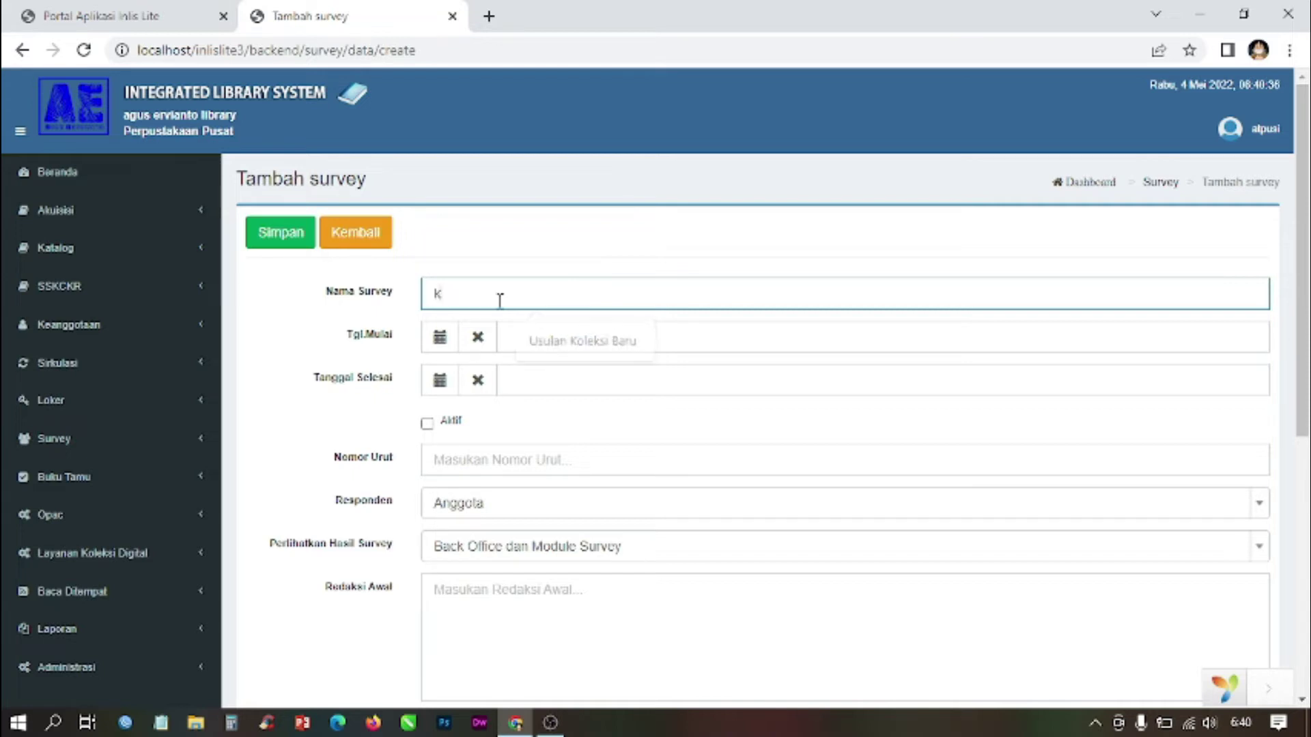
text(epuasaa)
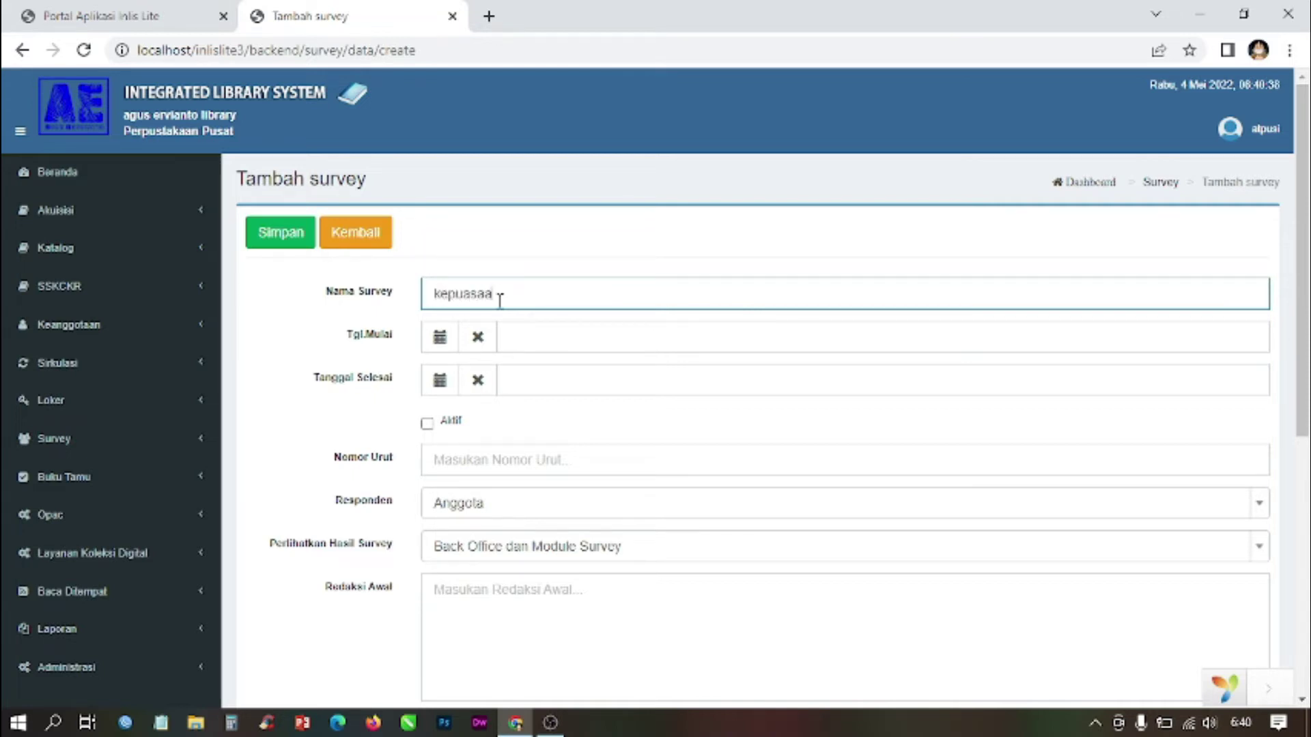
text(n layanan)
click(529, 338)
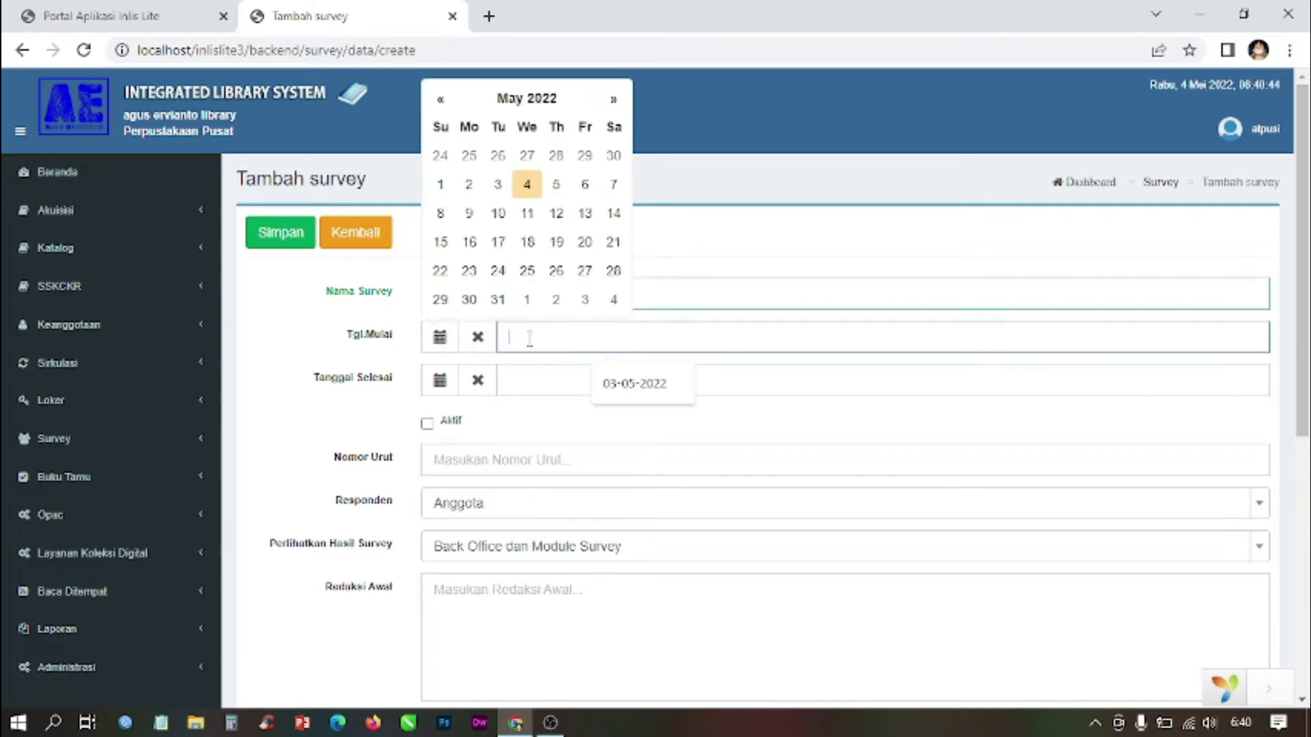
click(527, 186)
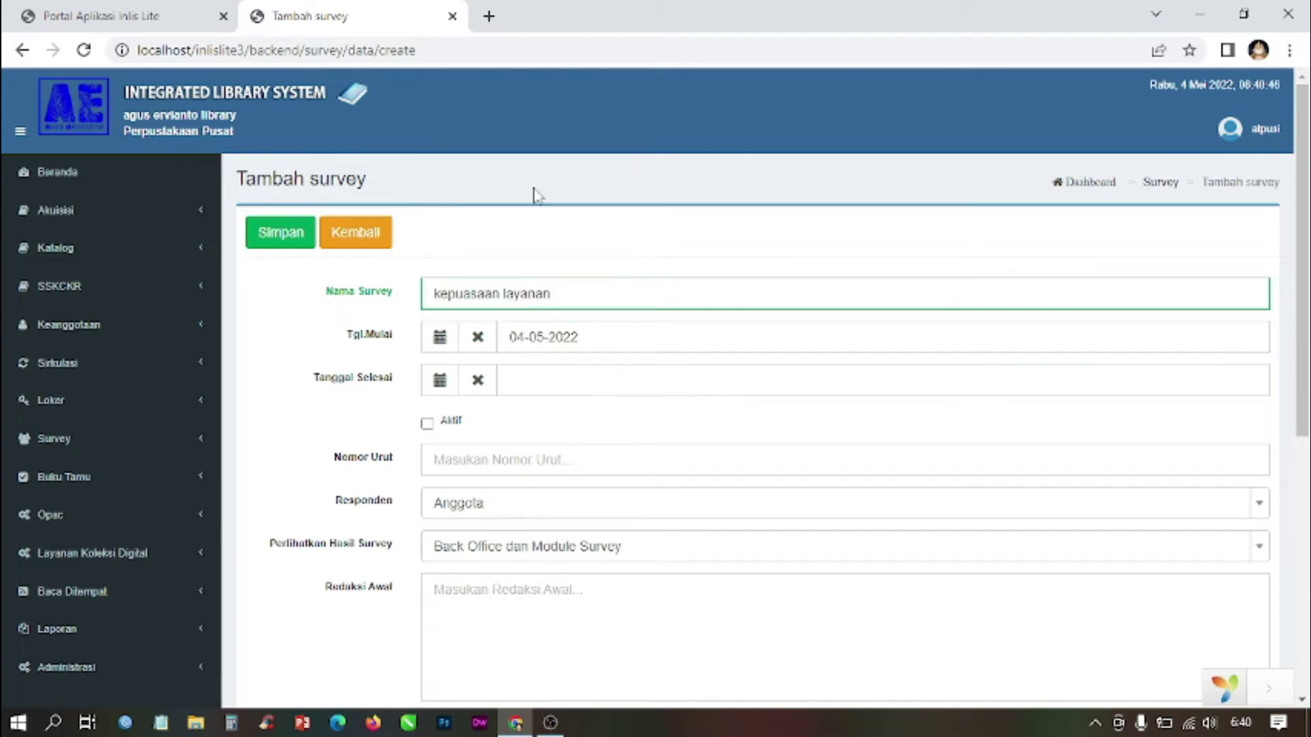
click(541, 385)
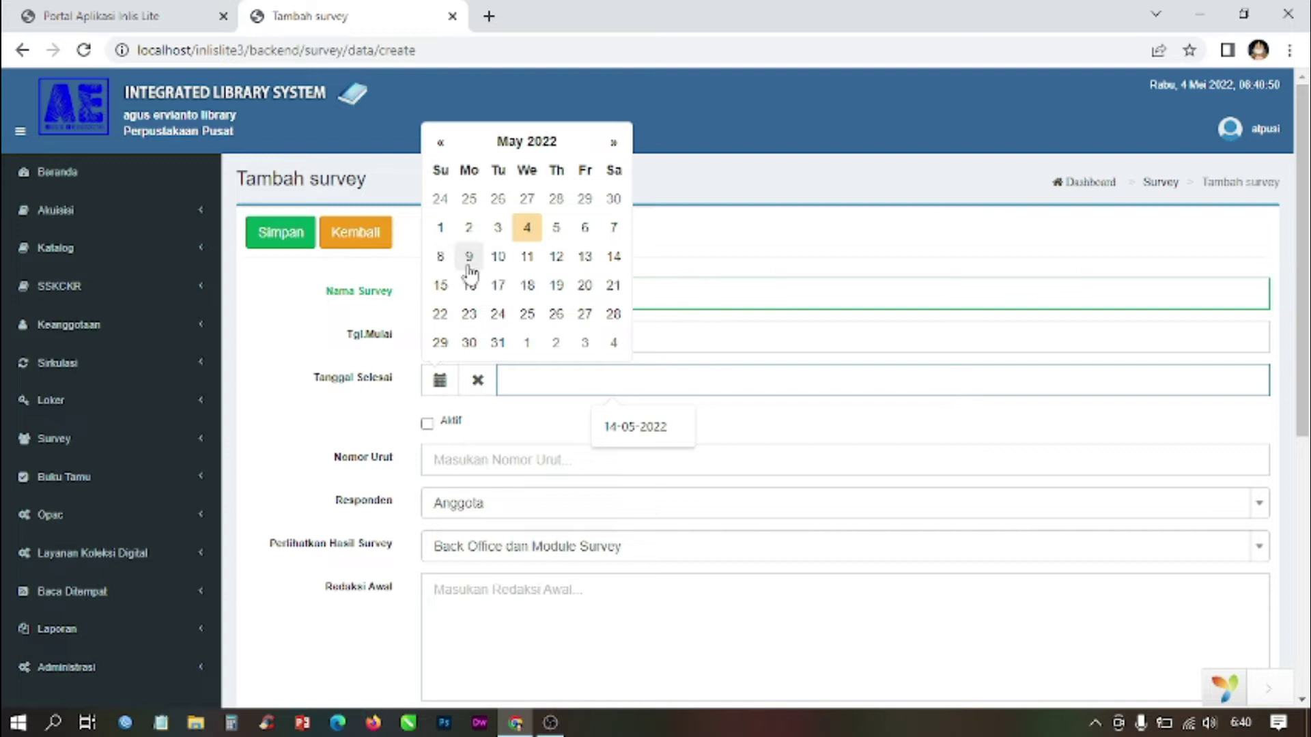
click(527, 287)
click(427, 424)
Step: Set the survey's Nomor Urut (order number) to 1
scroll(751, 389, down, 4)
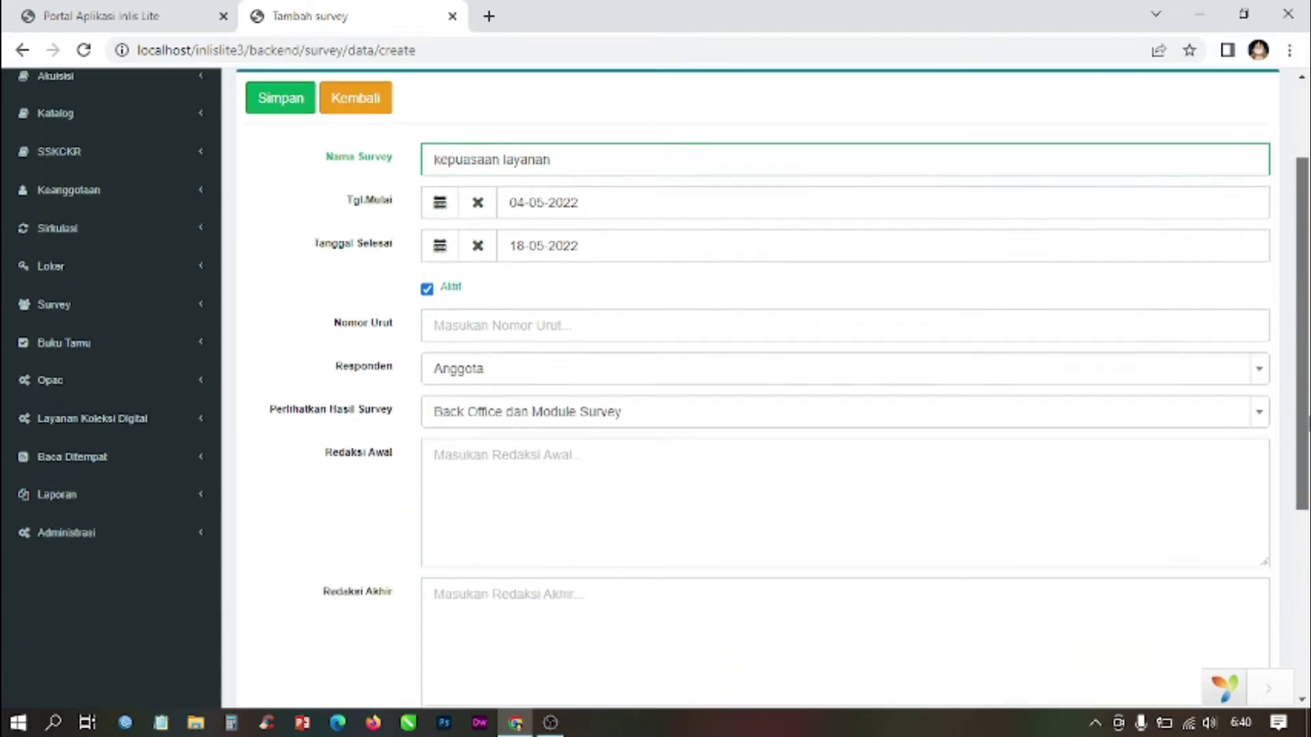
scroll(574, 205, down, 1)
click(574, 165)
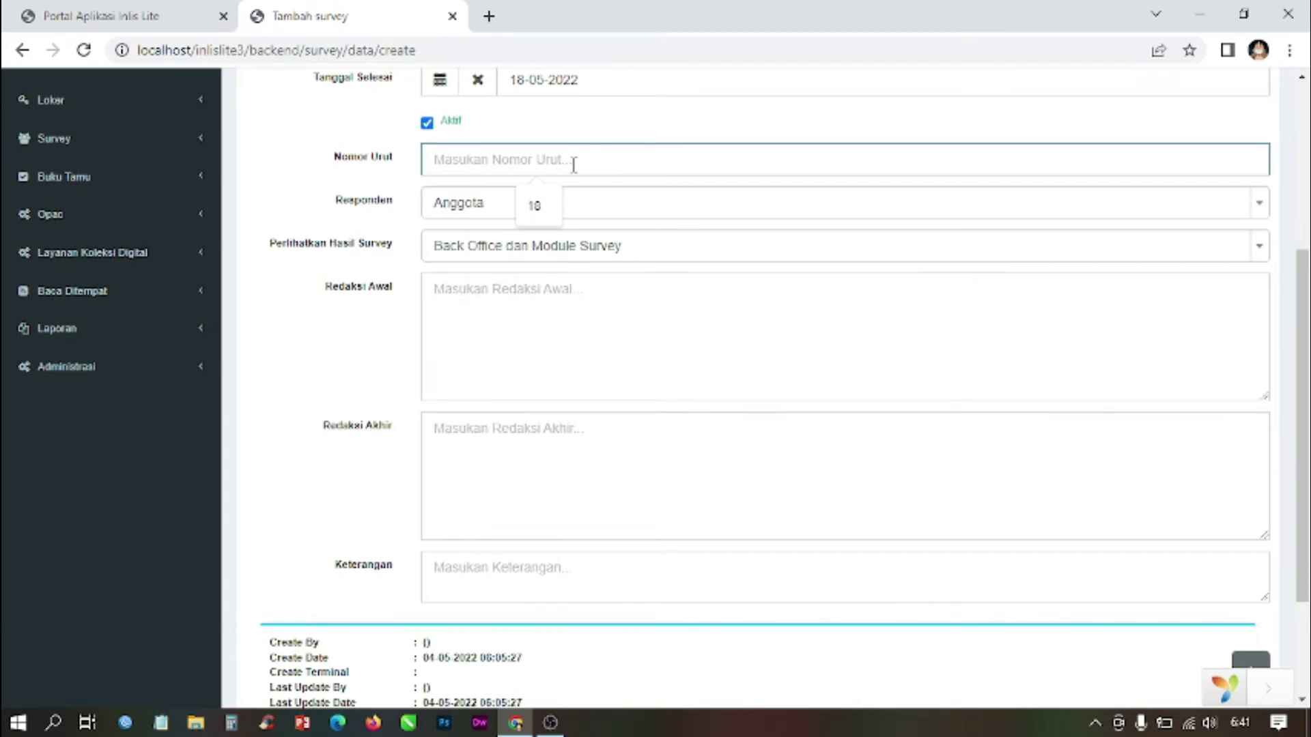
text(1)
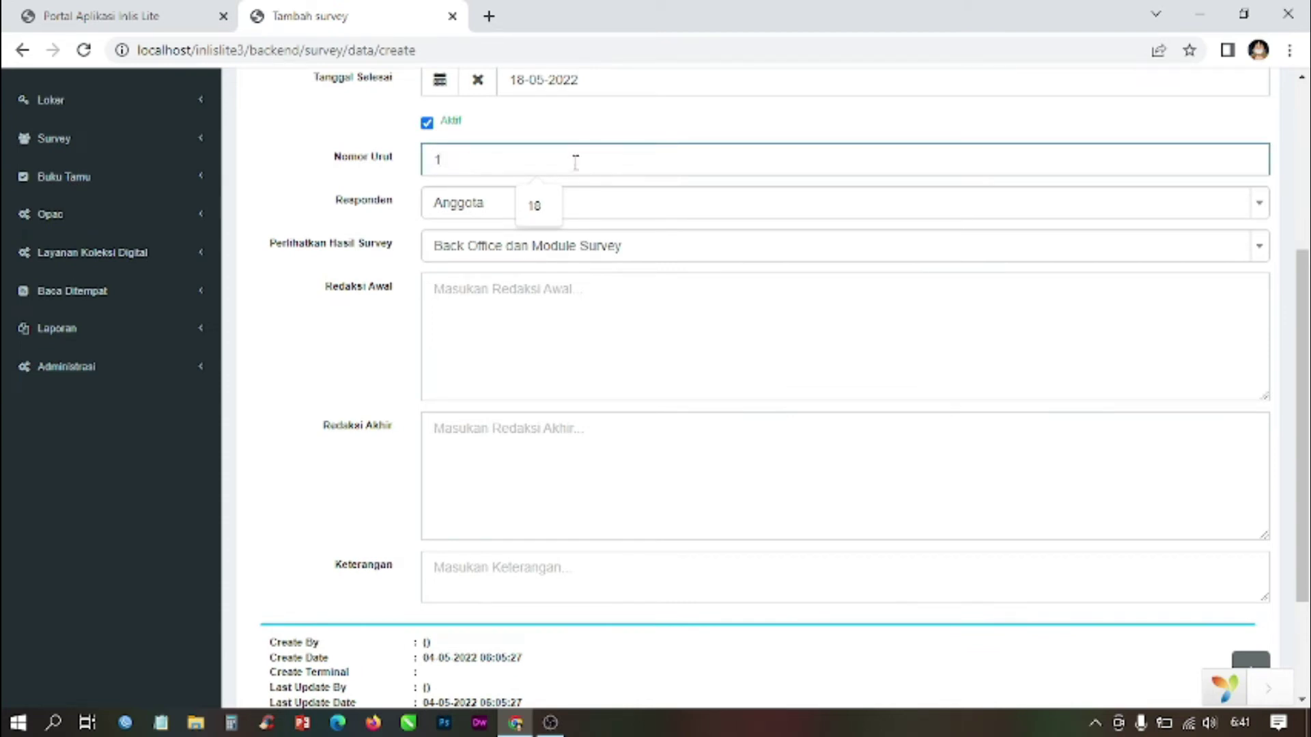
scroll(574, 164, down, 2)
scroll(573, 164, up, 3)
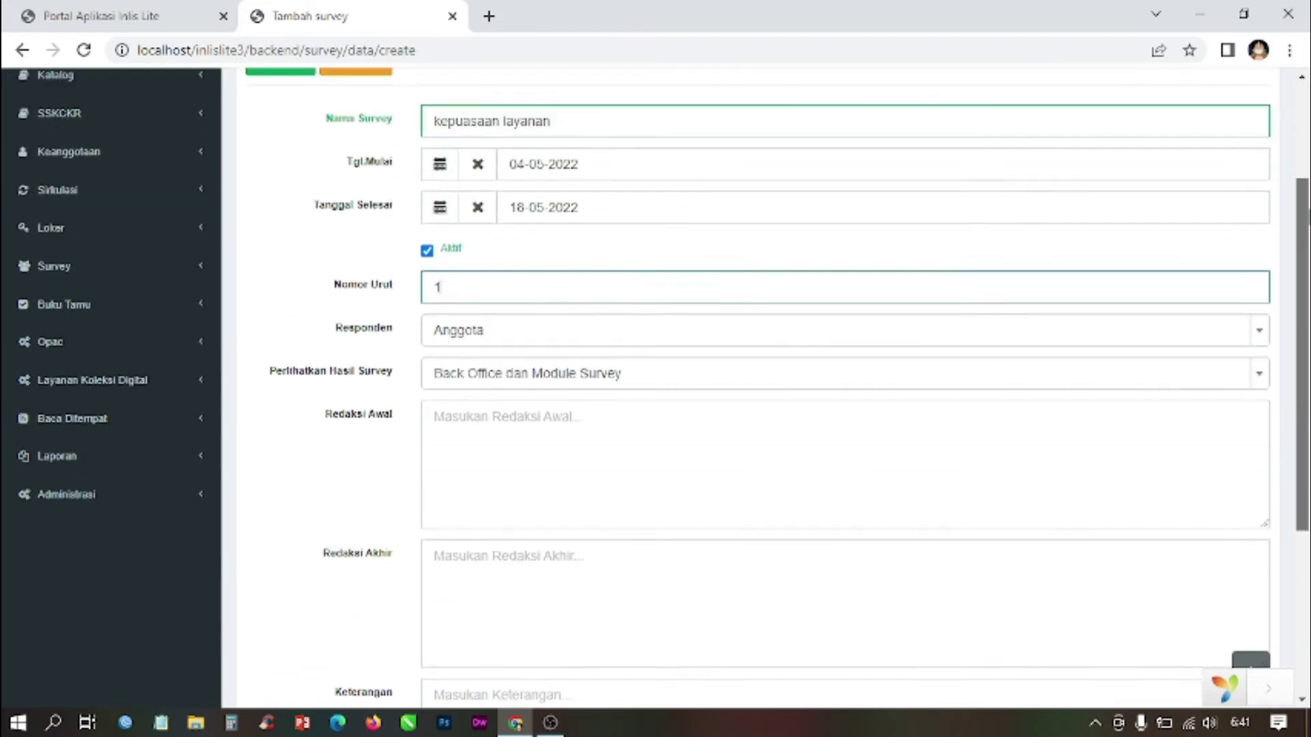
scroll(655, 389, up, 3)
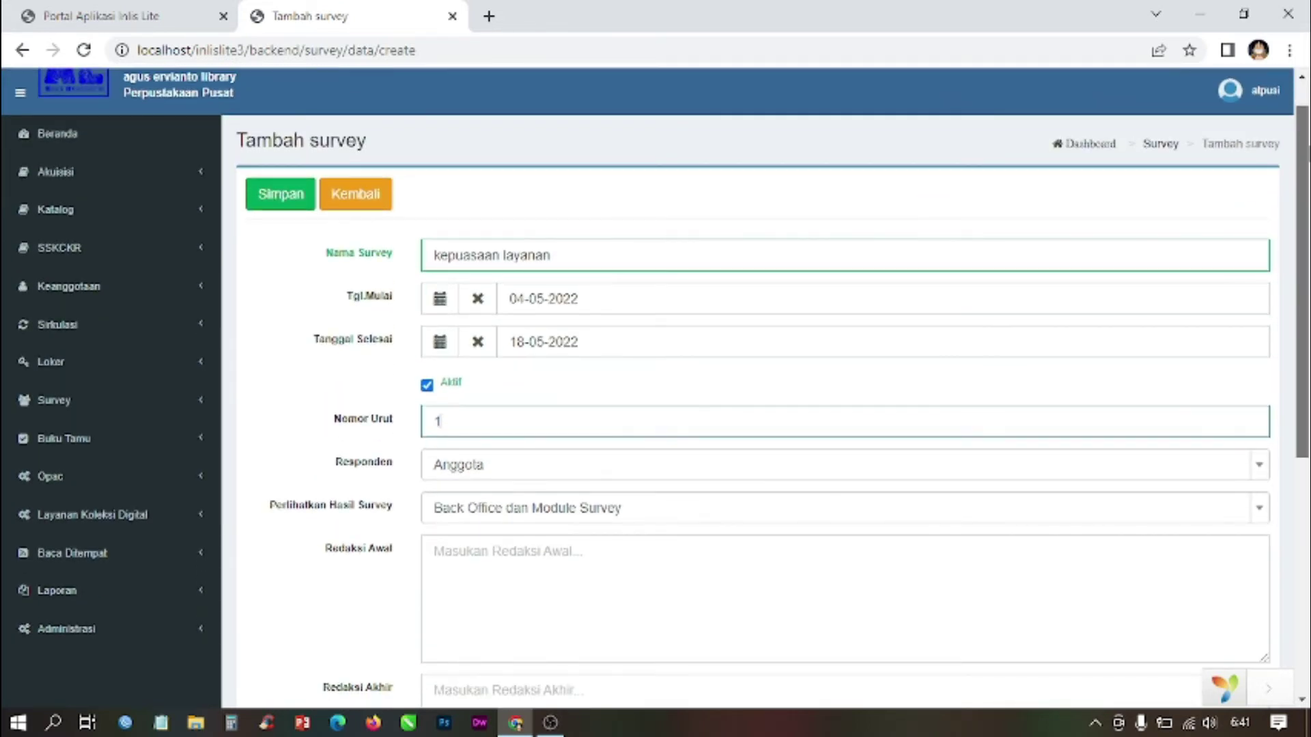
scroll(656, 389, down, 3)
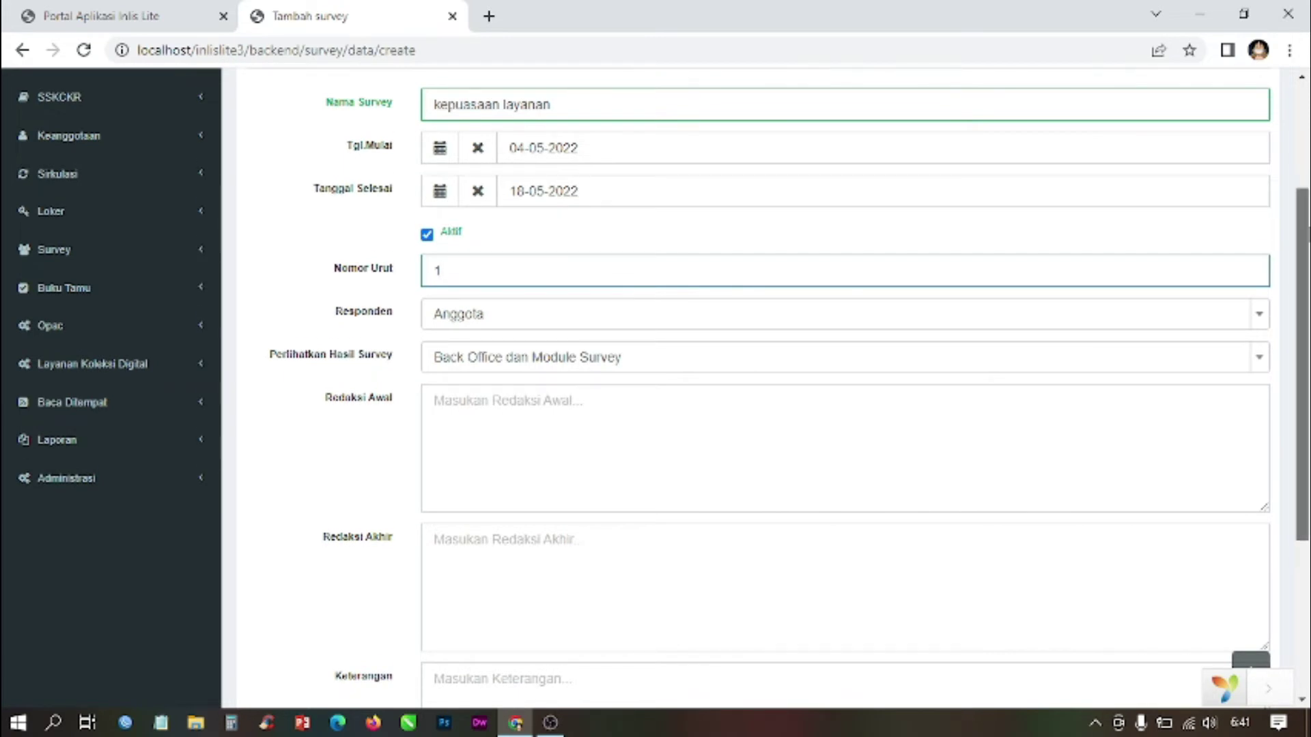
scroll(1130, 264, down, 1)
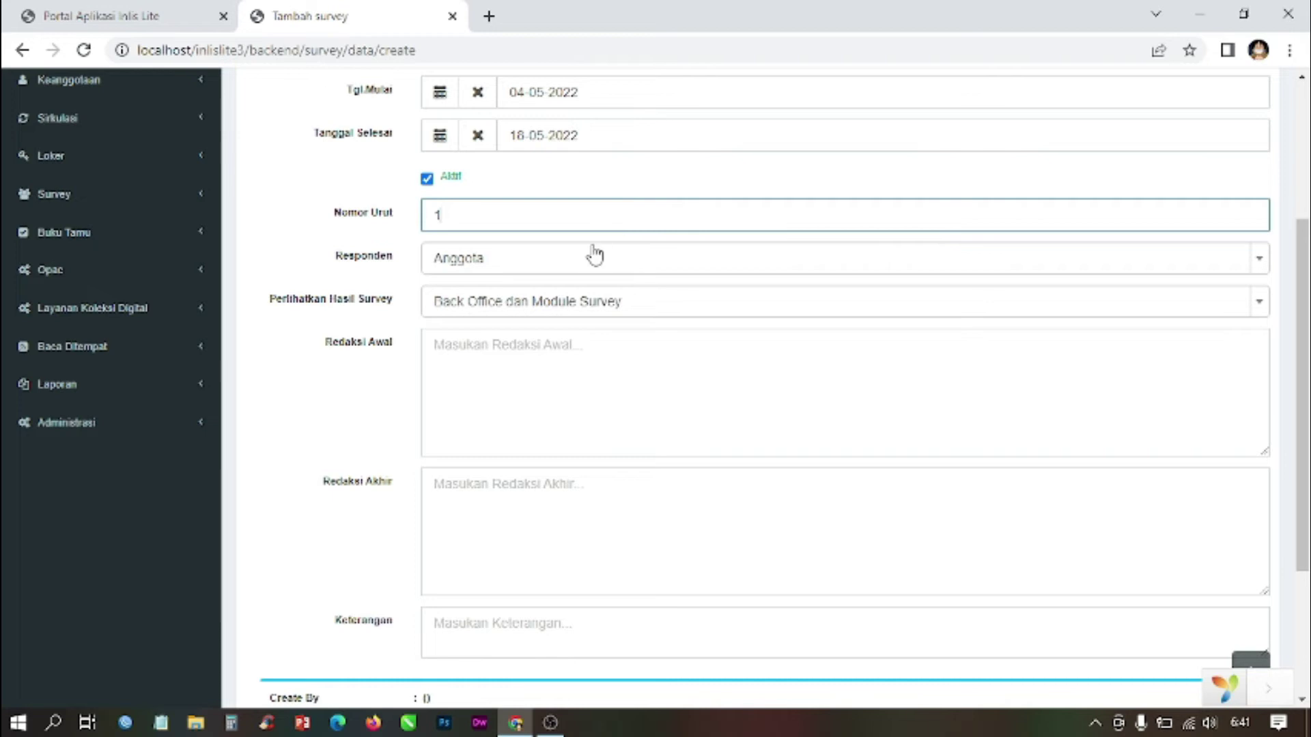
Step: Set the survey's Responden to Anggota (members)
click(559, 265)
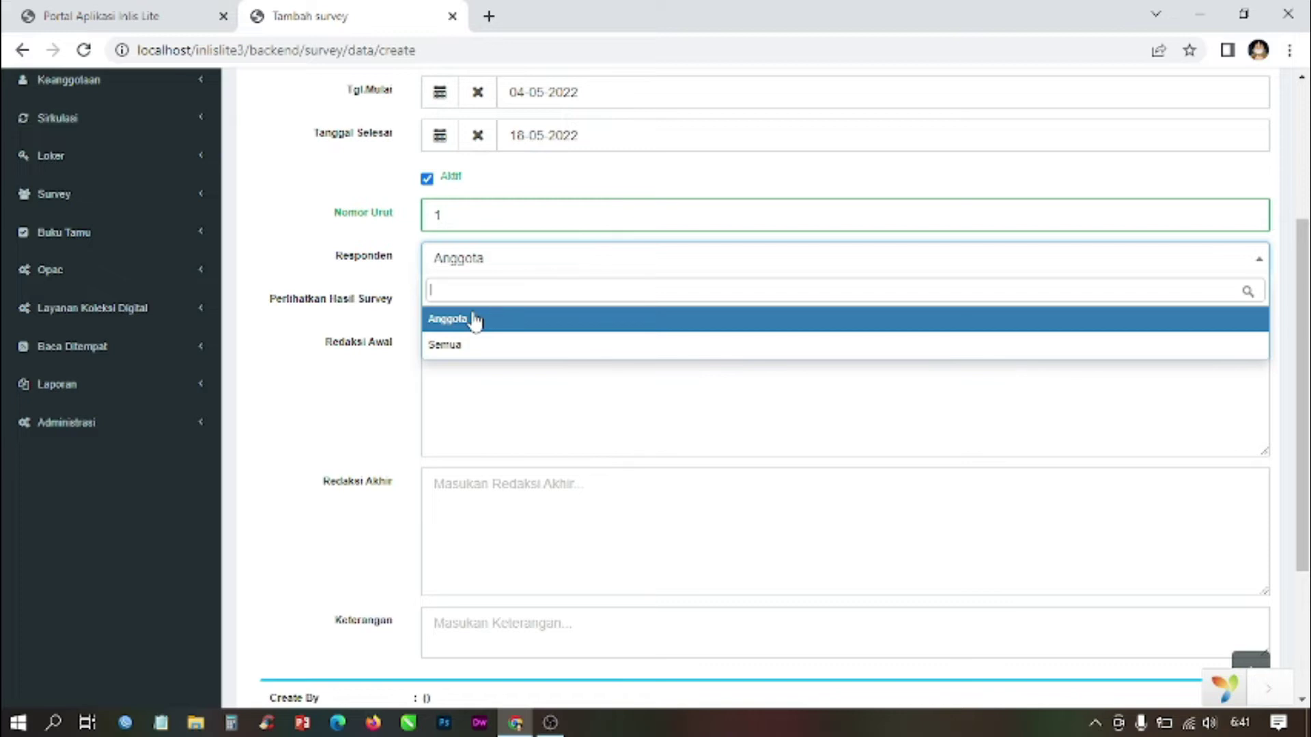
click(475, 321)
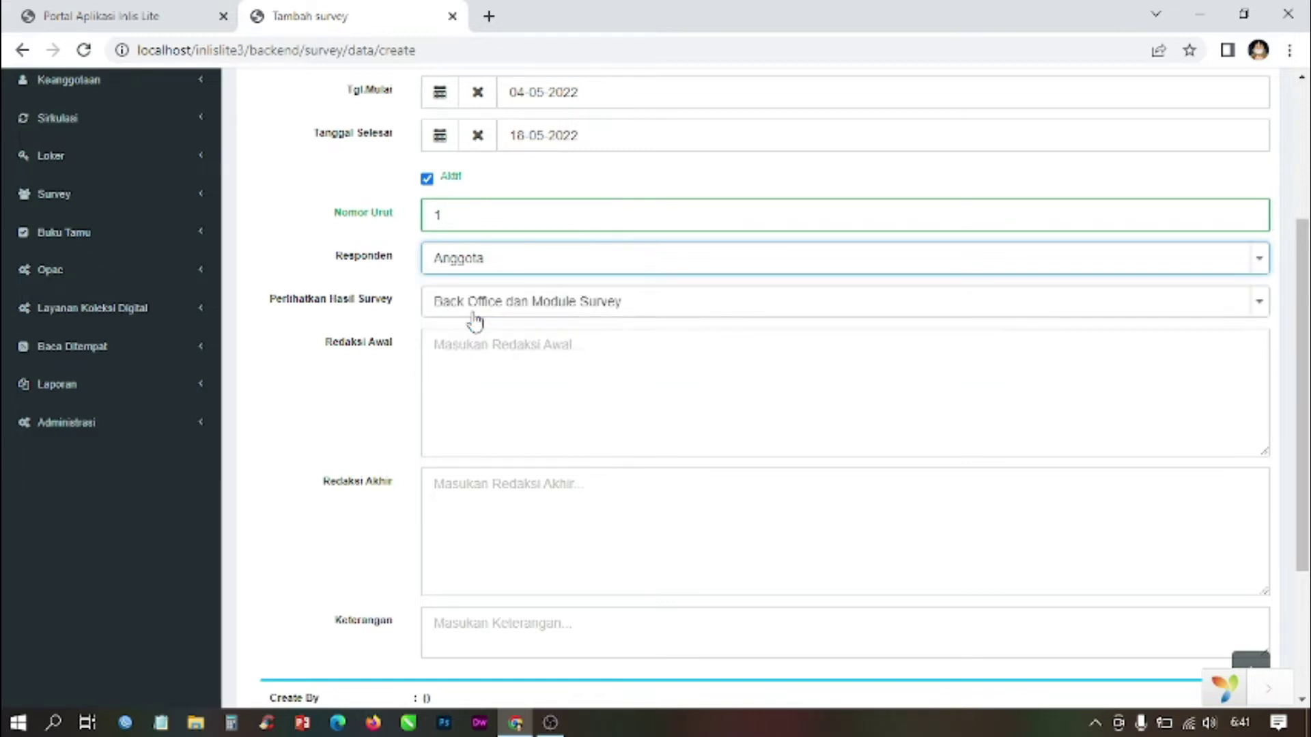
scroll(1303, 342, down, 1)
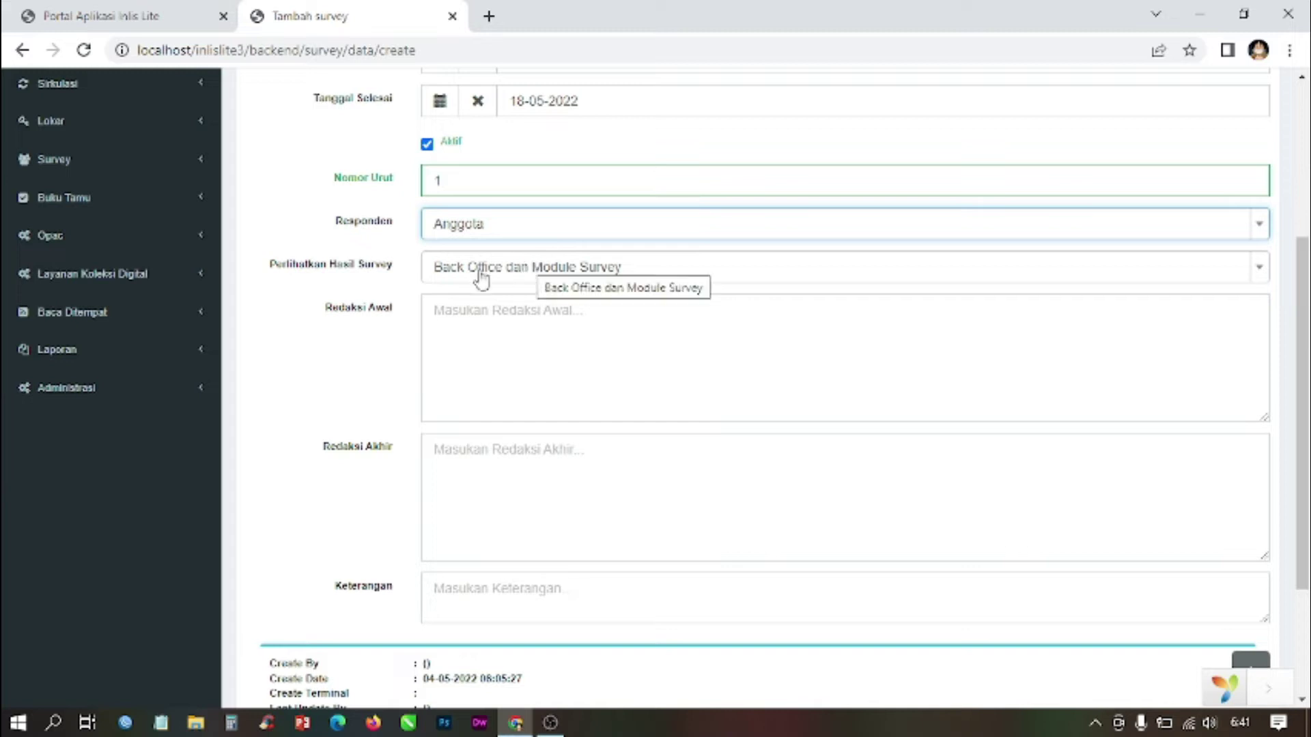
Step: Set Perlihatkan Hasil Survey to 'Back Office dan Module Survey'
click(542, 275)
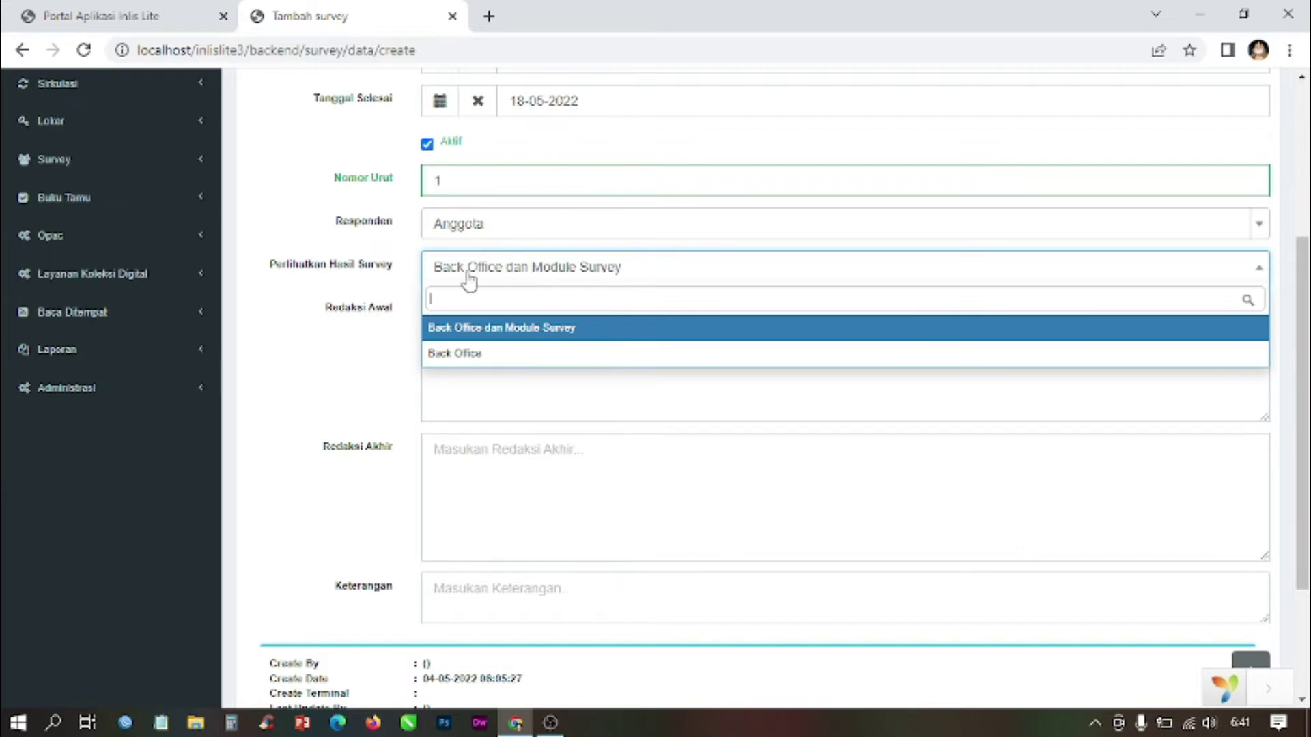
scroll(127, 152, up, 4)
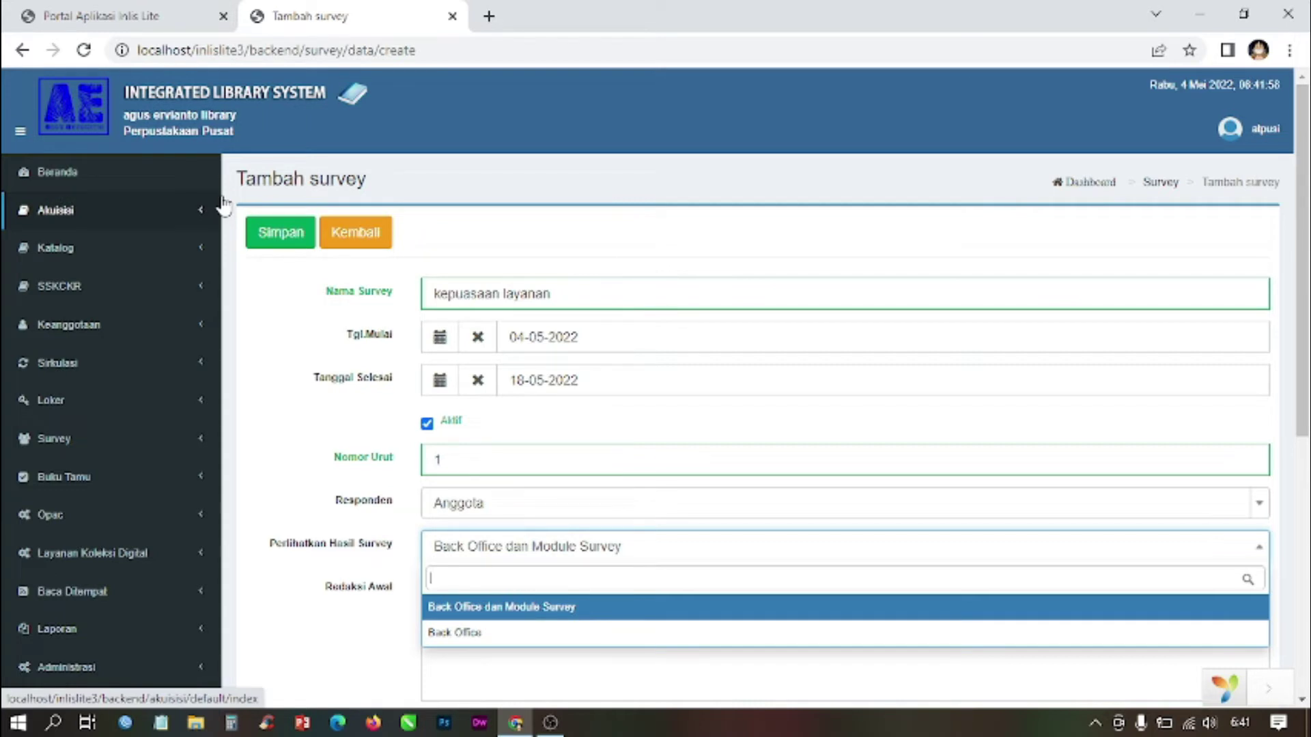
drag(1304, 189, 1306, 332)
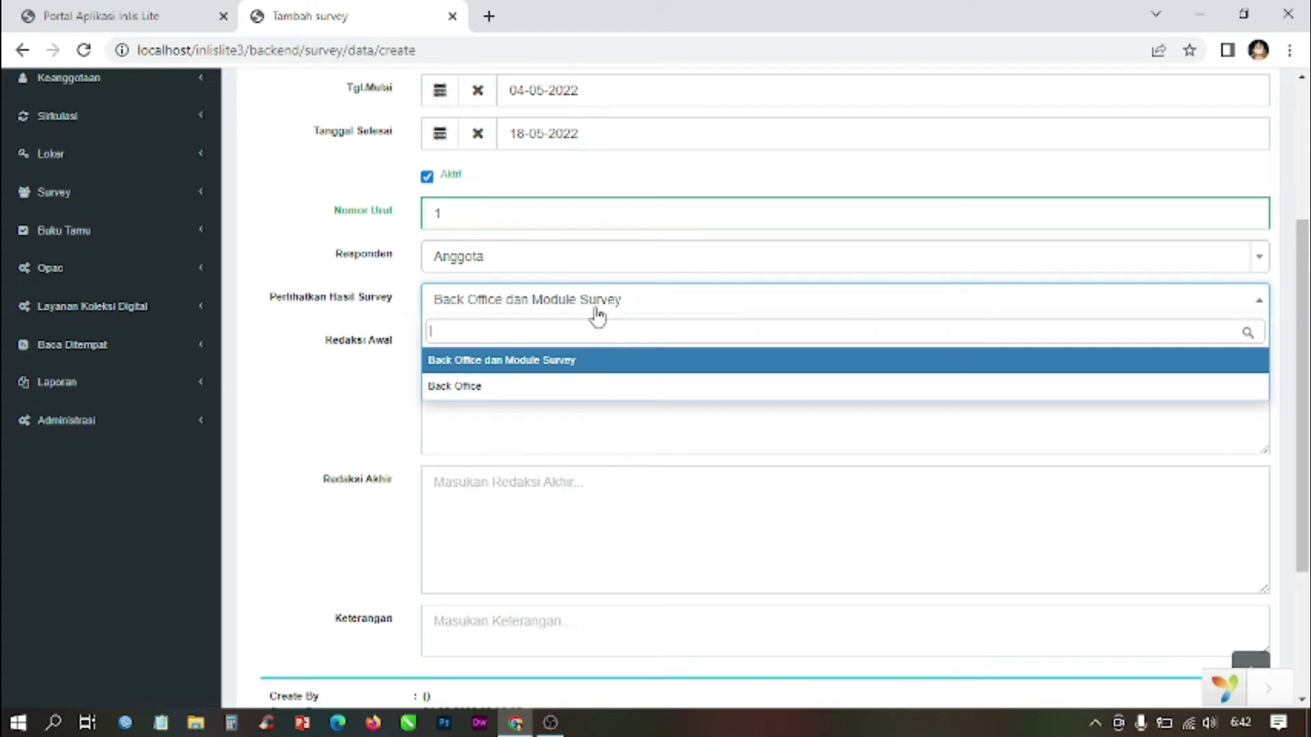
click(64, 10)
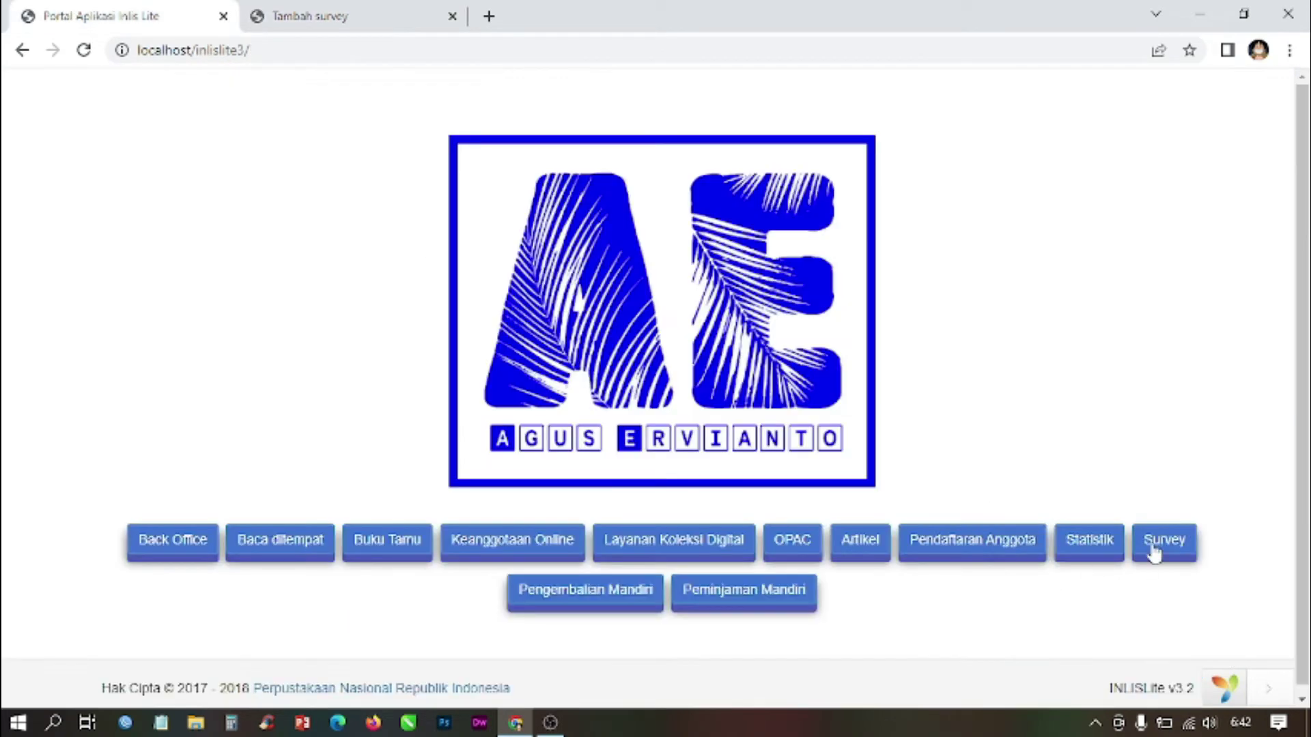
click(366, 13)
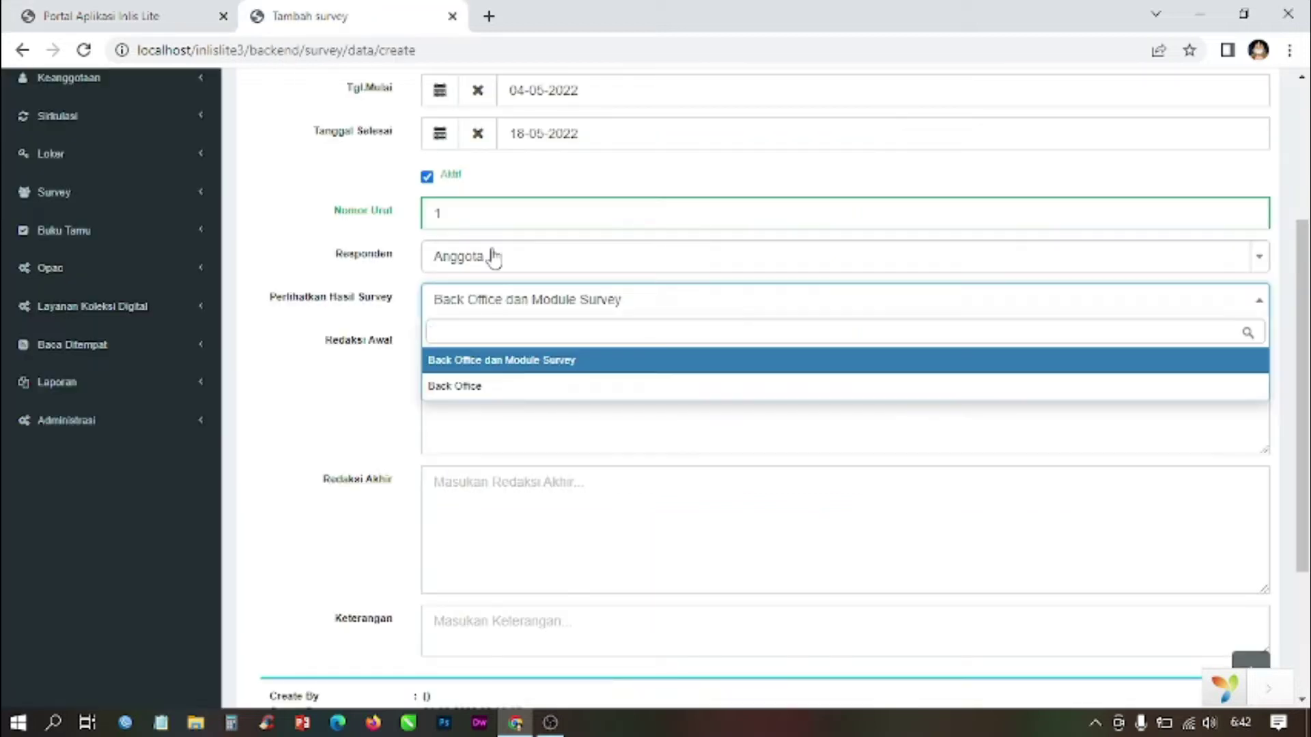
click(508, 389)
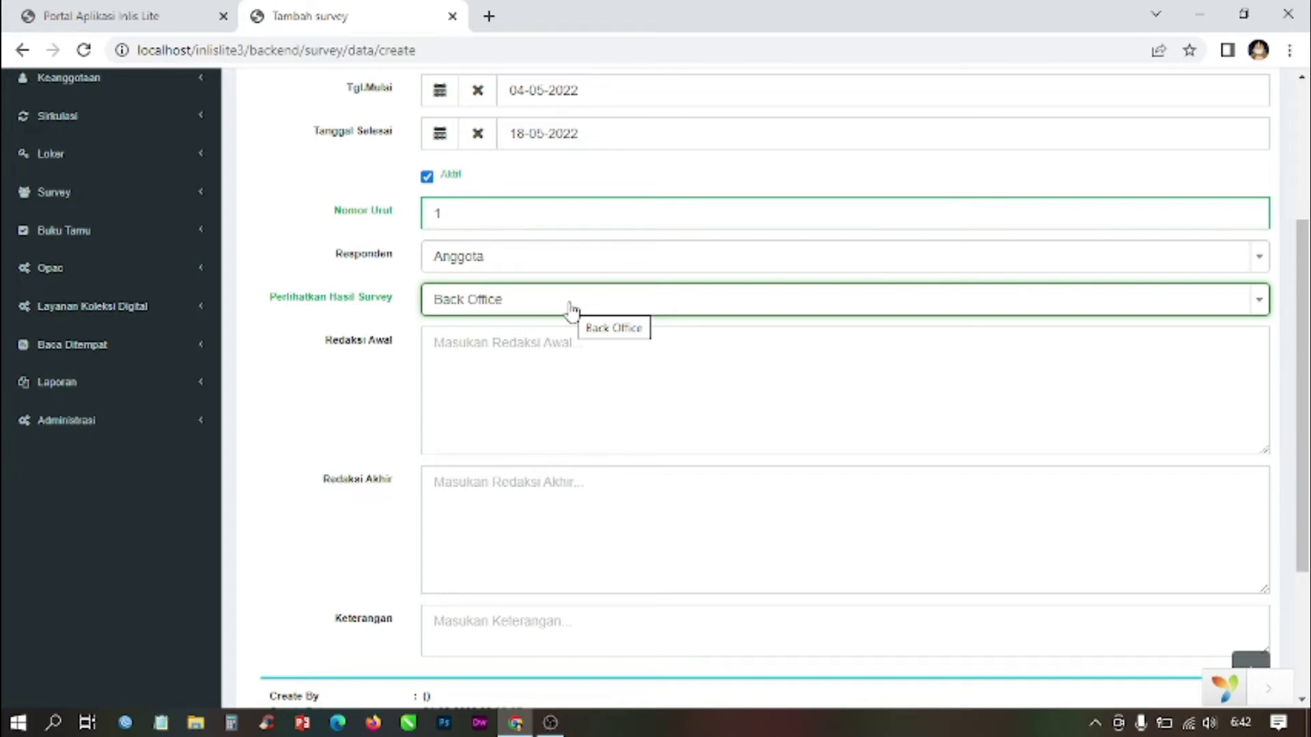
scroll(571, 301, up, 5)
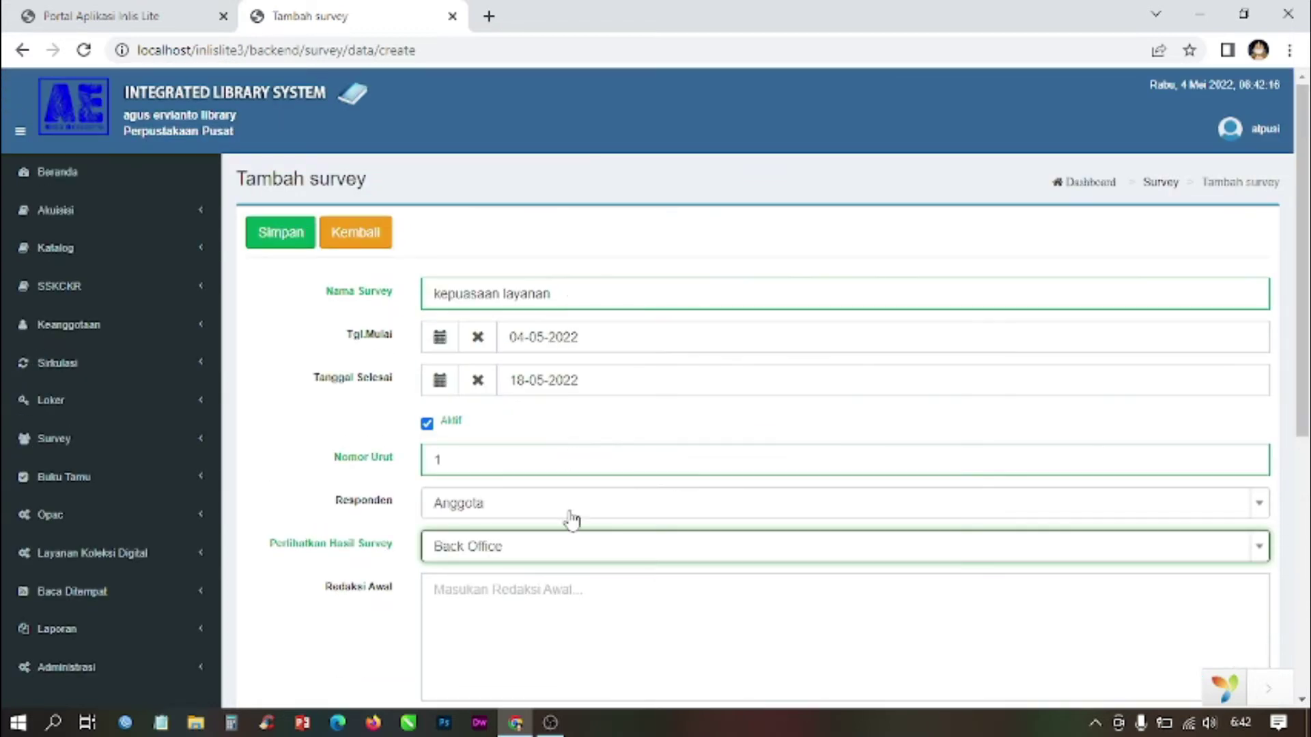
scroll(572, 478, down, 7)
scroll(702, 163, up, 3)
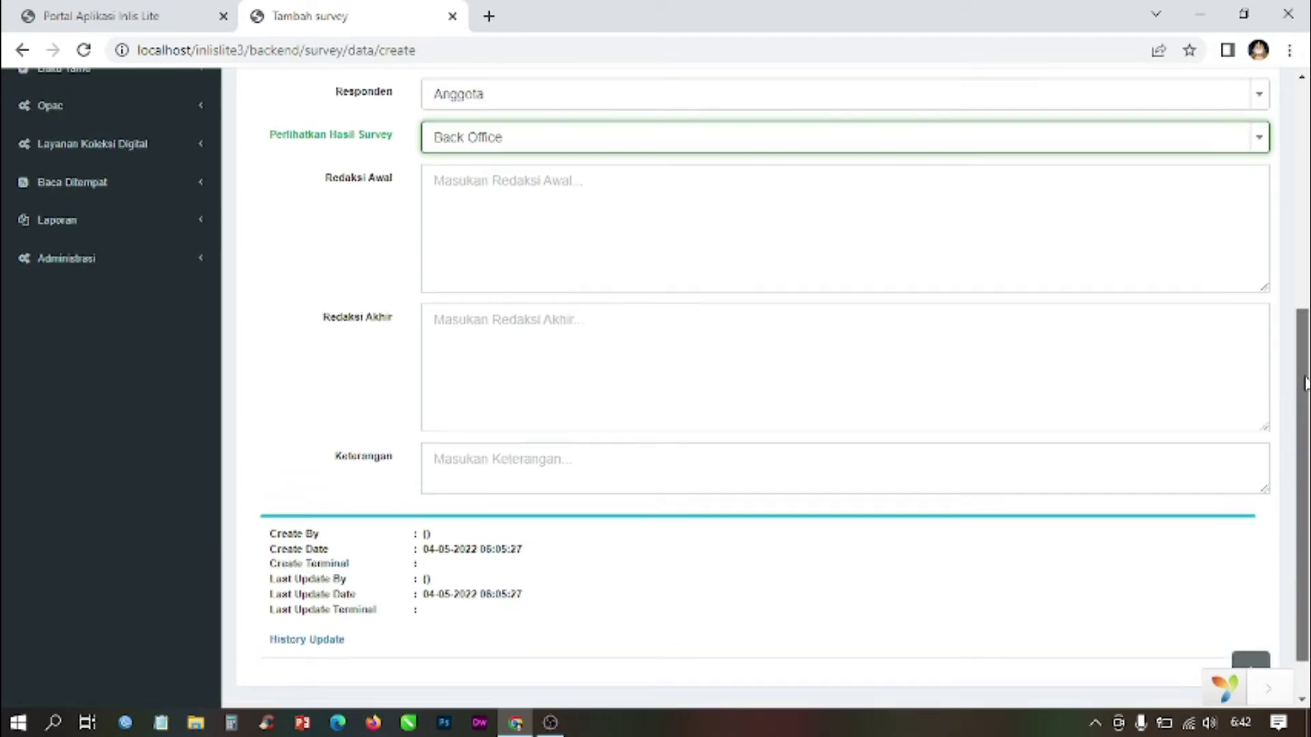
click(664, 263)
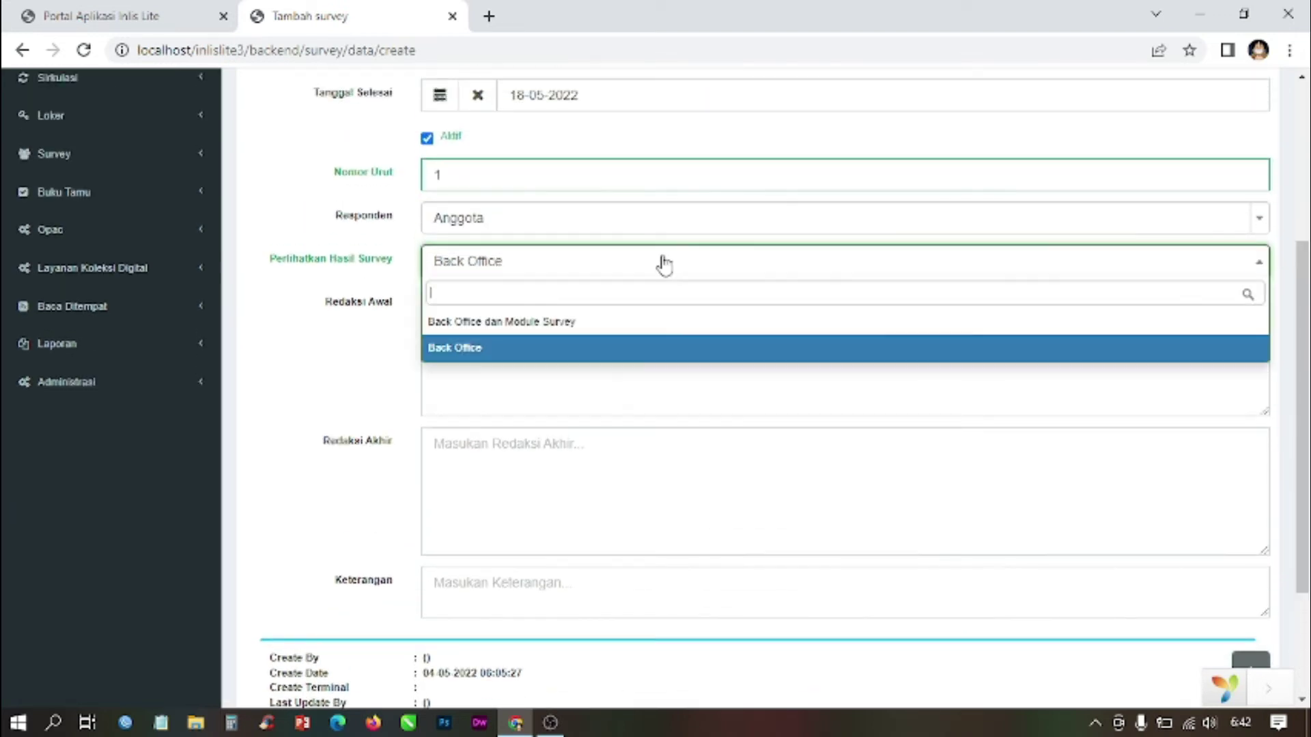
click(540, 326)
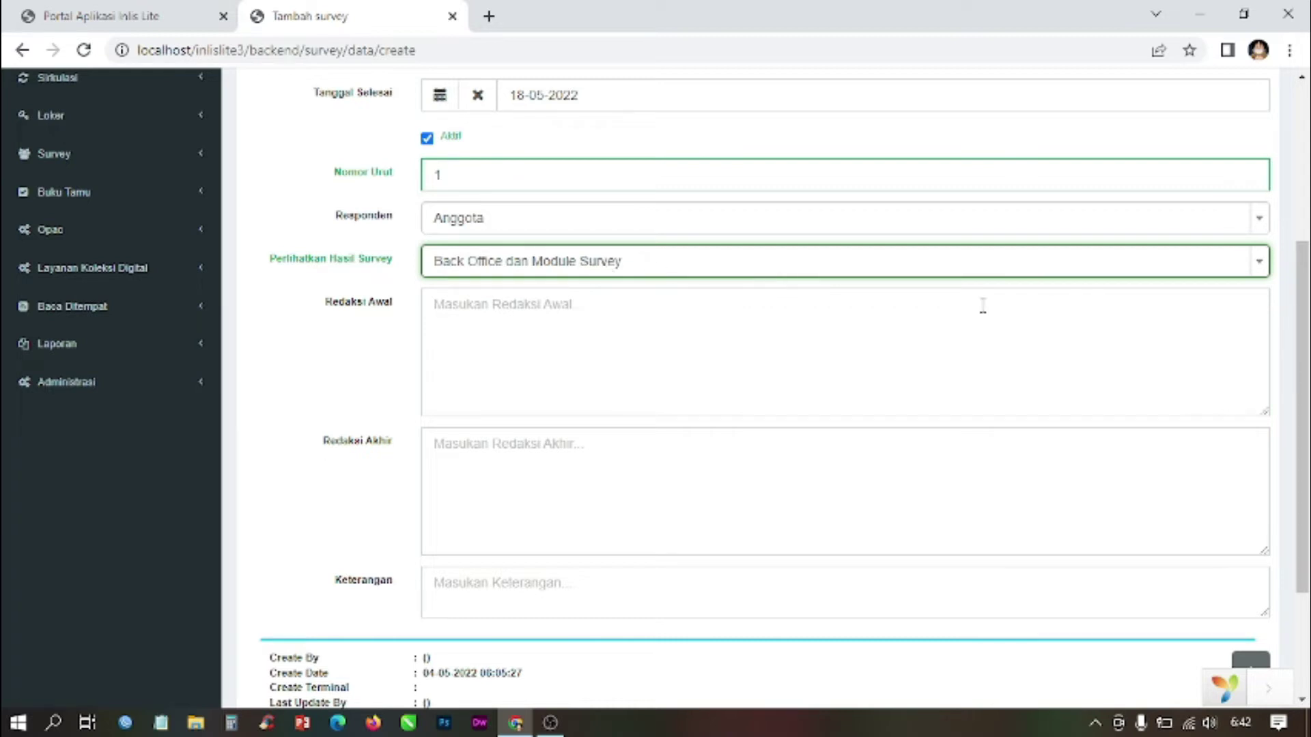
click(600, 324)
scroll(599, 324, up, 5)
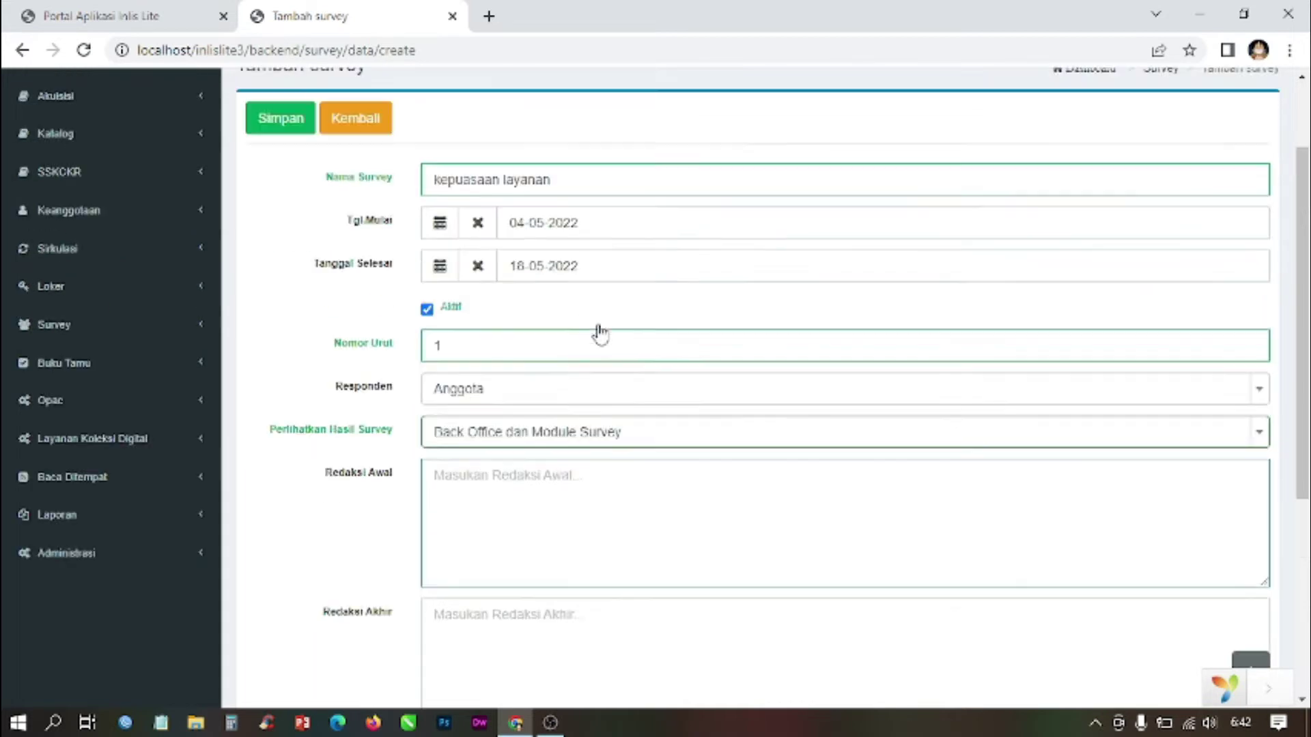
scroll(601, 328, down, 7)
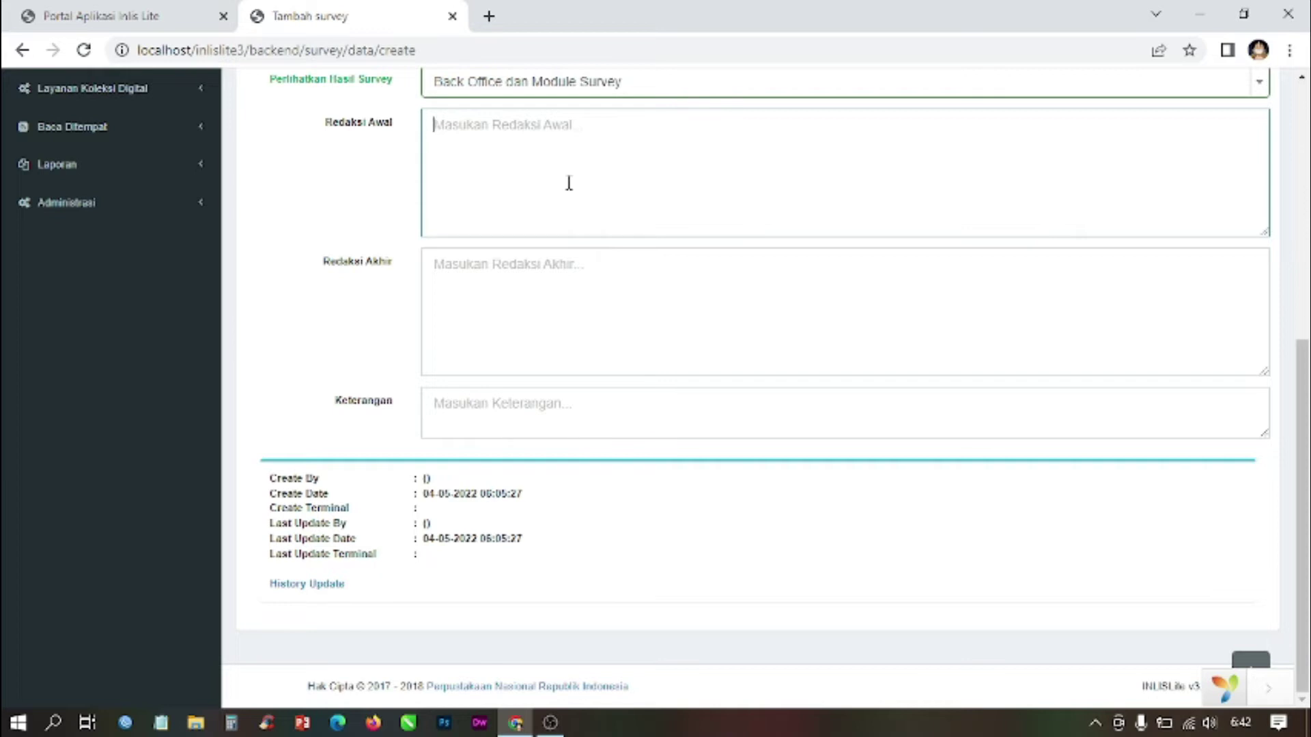
Step: Enter opening 'layanan di perpustakaan atpusi', closing 'penilaian layanan perpustakaan' and description 'survei tentang nilai layanan perpustakaan'
text(()
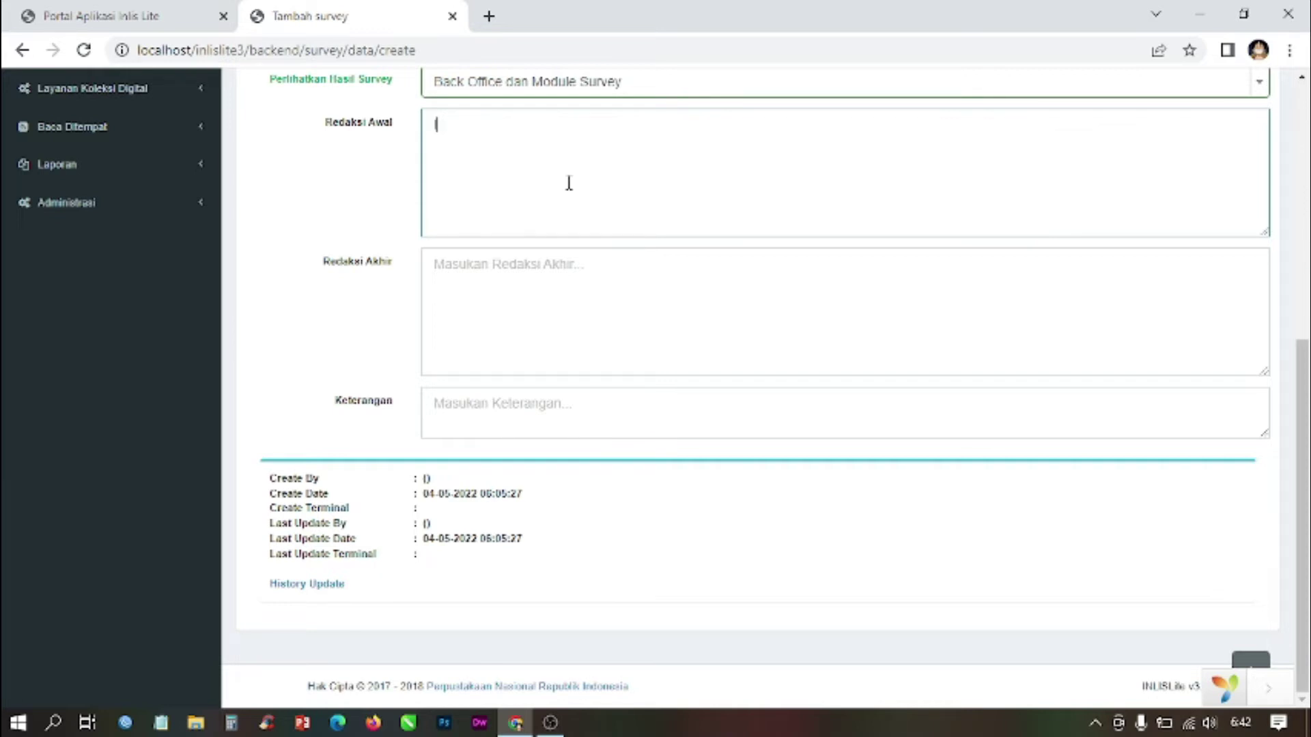
text(ayanan di perpustakaan)
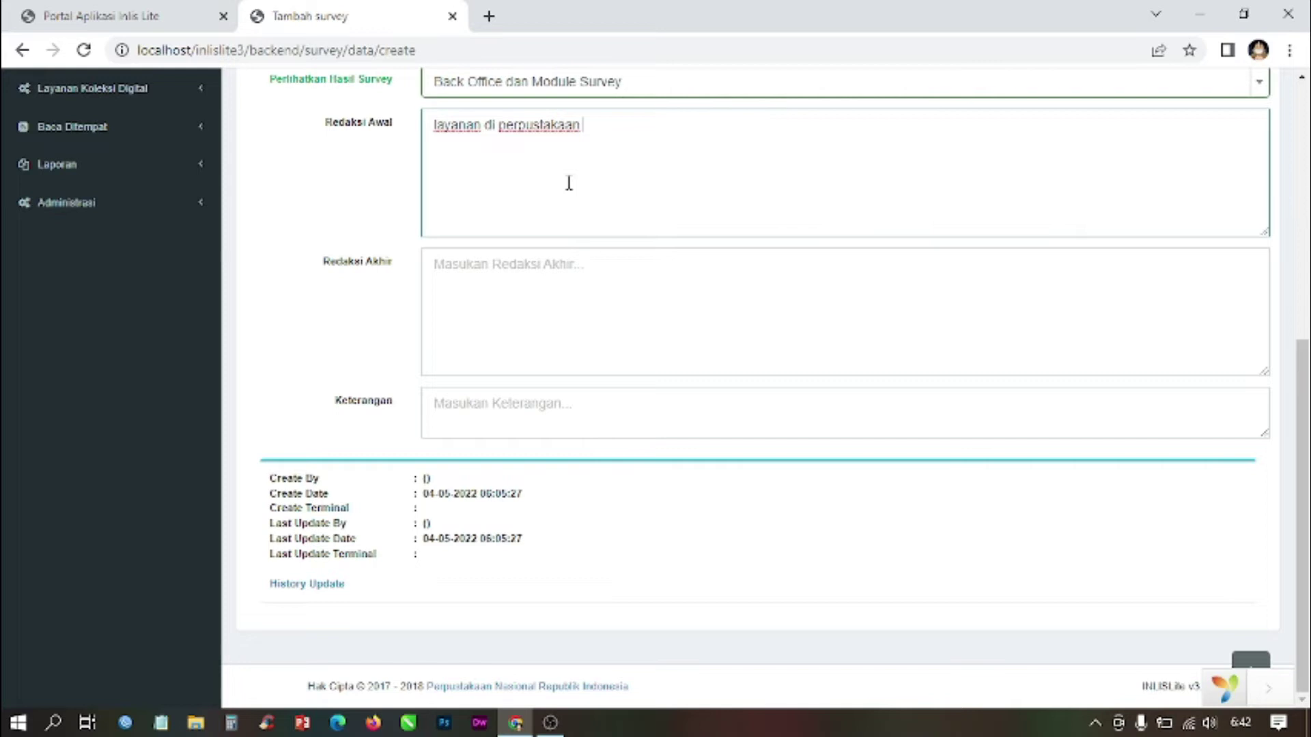
text(atpusi)
click(563, 276)
text(penilai)
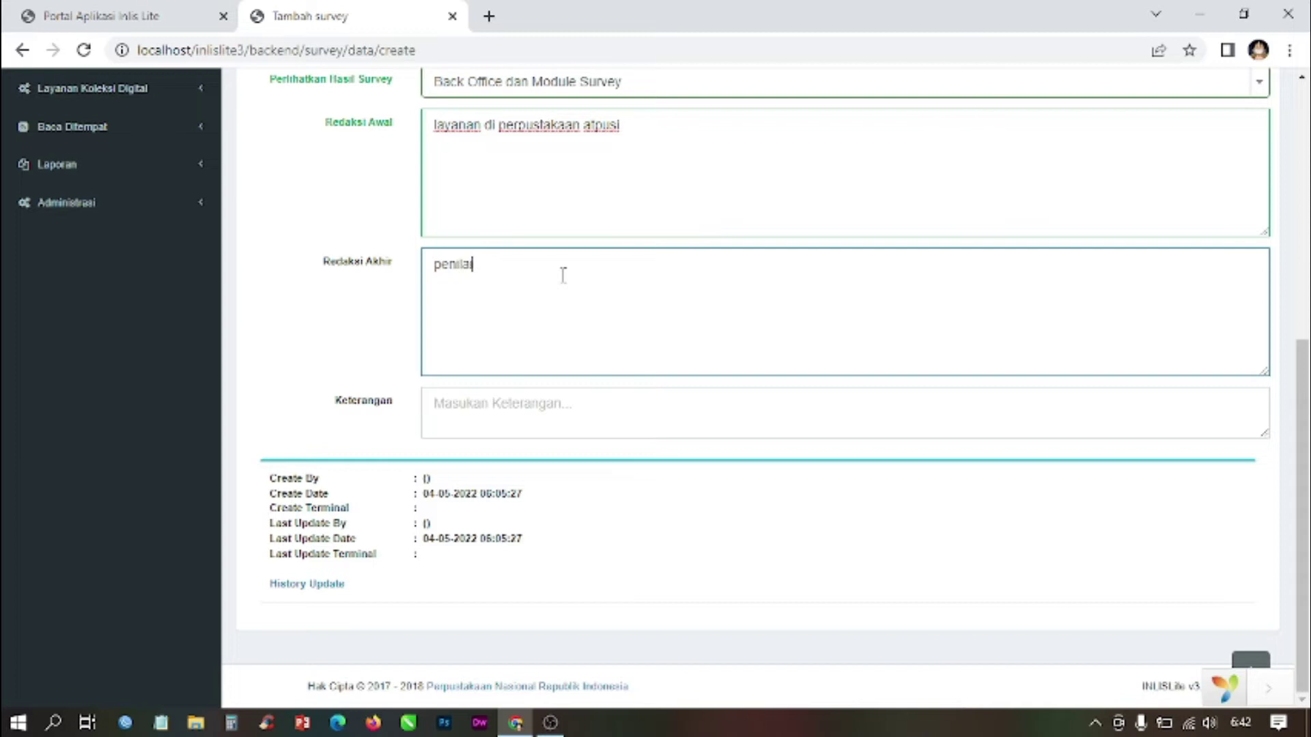
text(an layanan p)
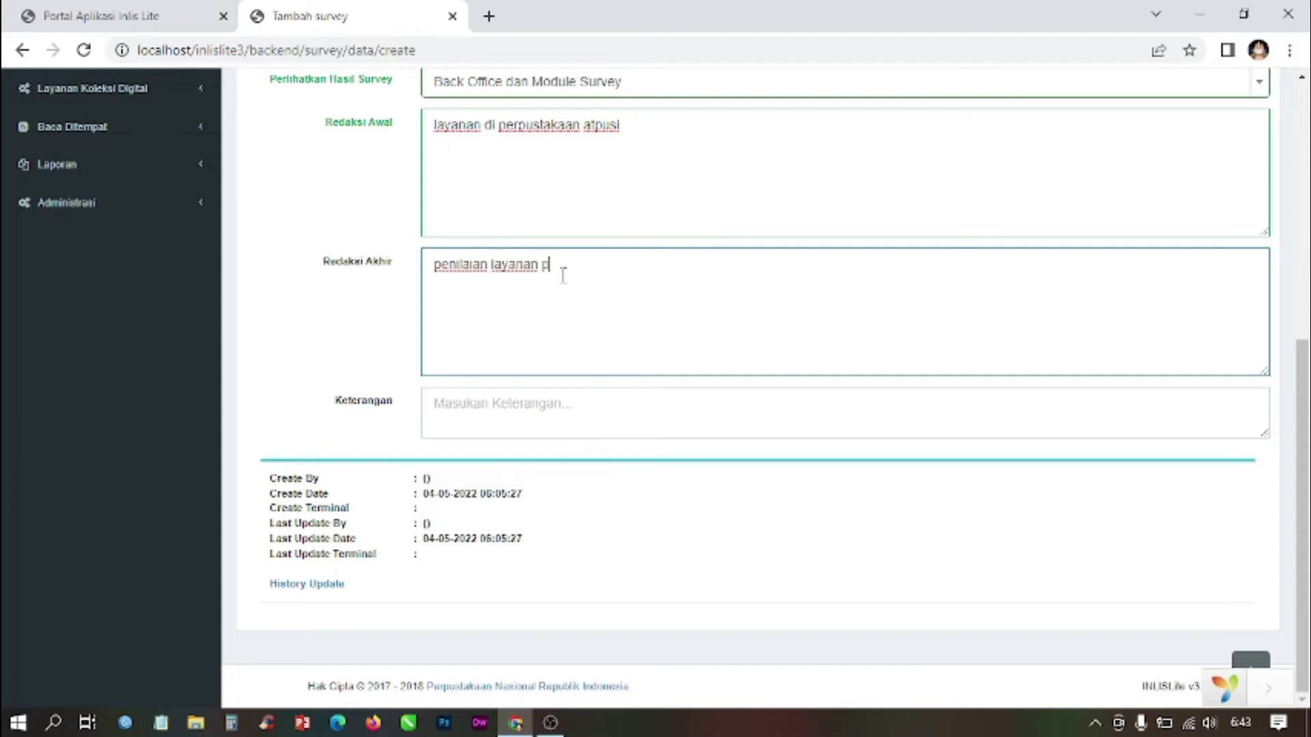
text(erpustakaan)
click(535, 401)
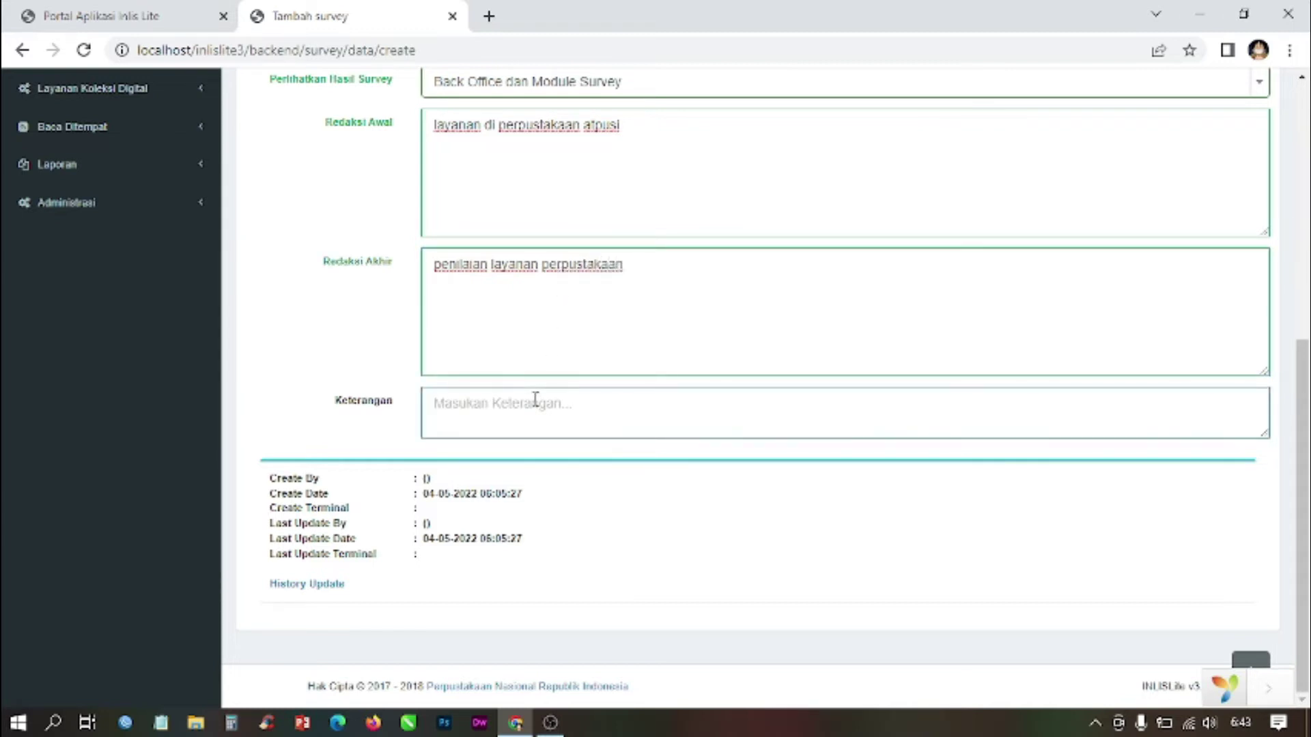
text(survei tentang nilai (ayanan )
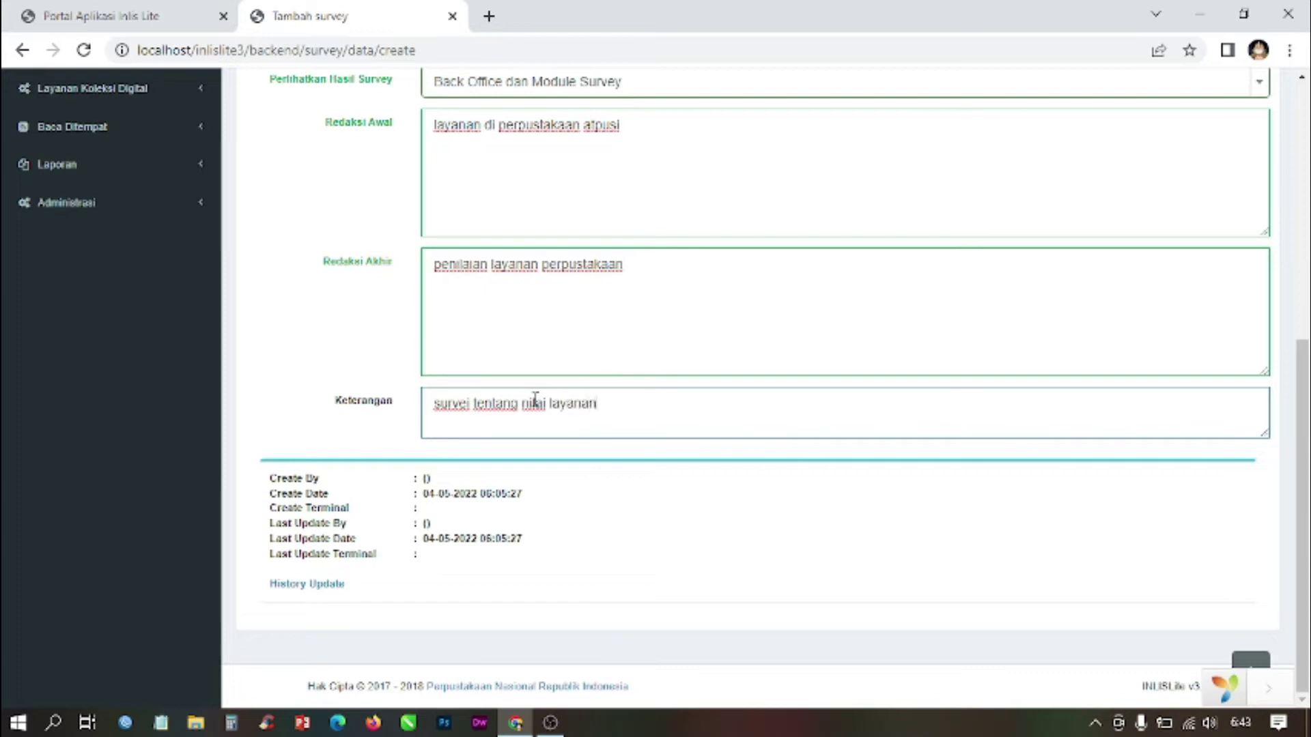
text(perpustakaan)
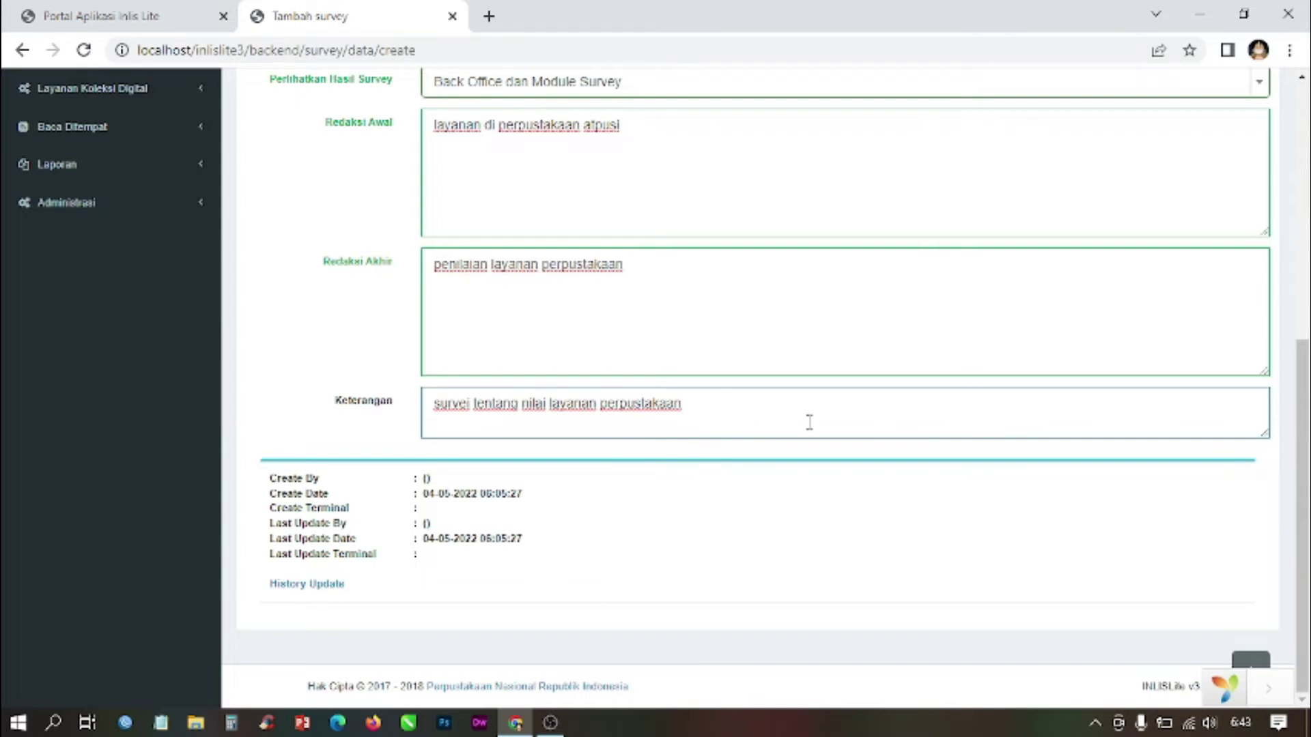
scroll(819, 421, up, 7)
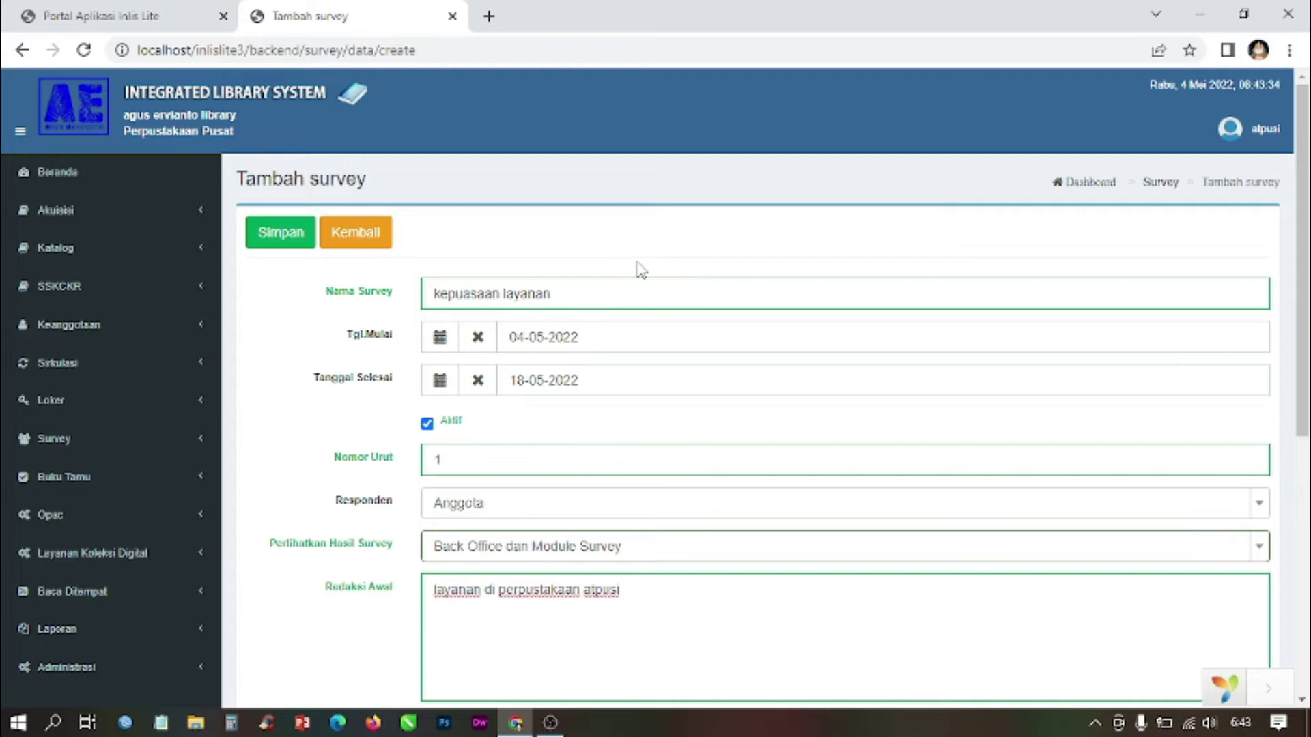
Step: Save the 'kepuasaan layanan' survey with Simpan so it appears in the Survey table
mouse_move(1302, 216)
mouse_down()
mouse_move(1302, 472)
mouse_move(1302, 219)
mouse_up()
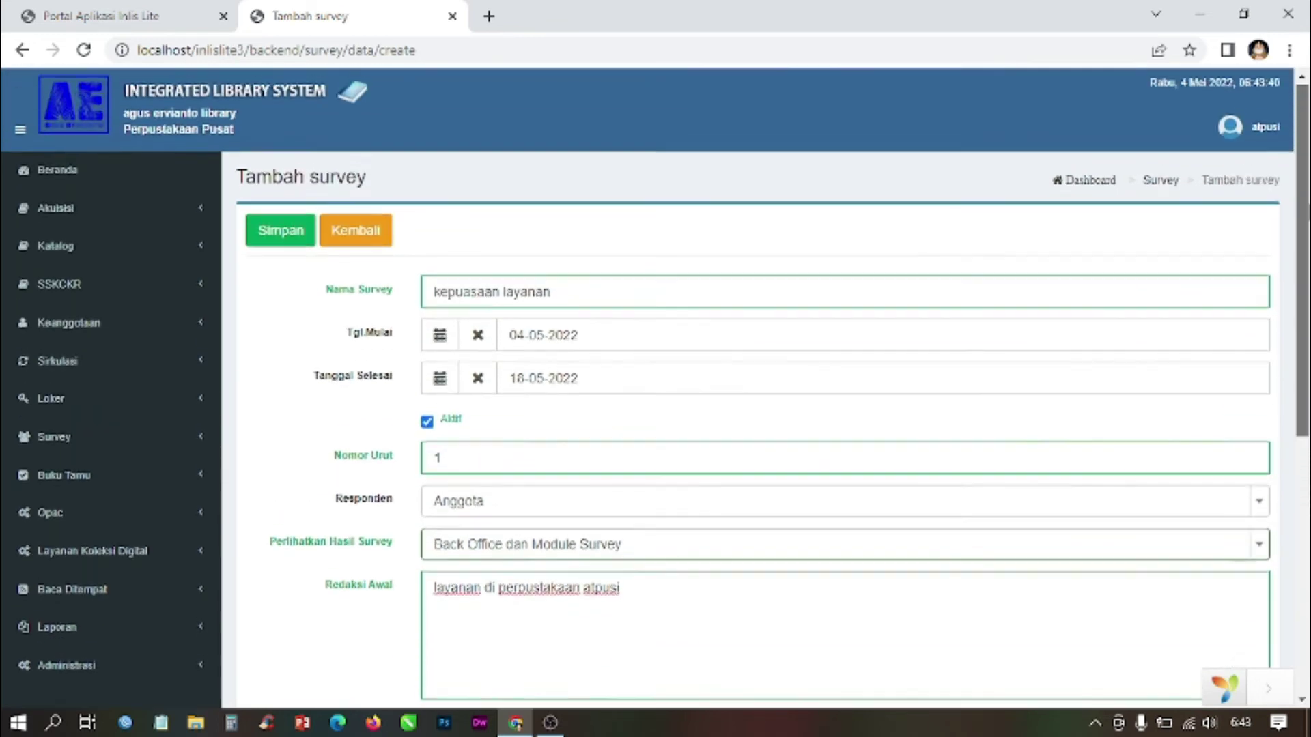
click(200, 21)
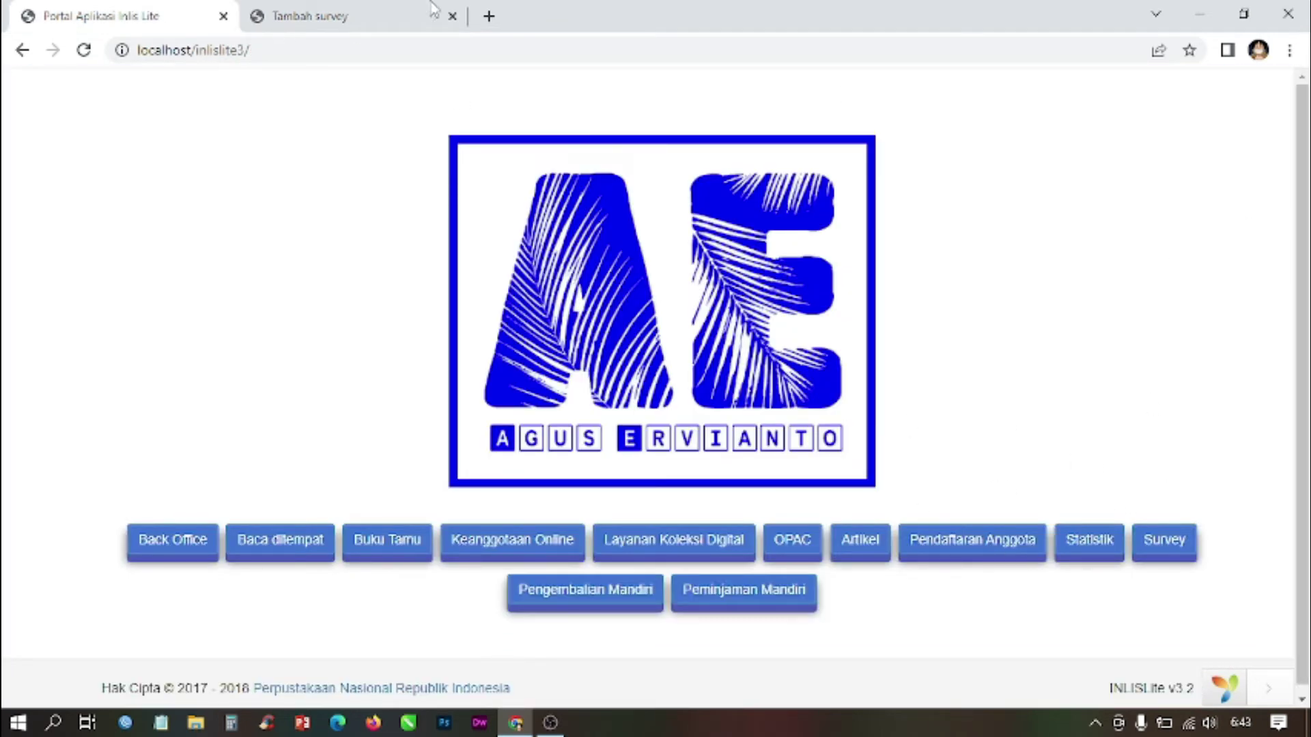
click(305, 10)
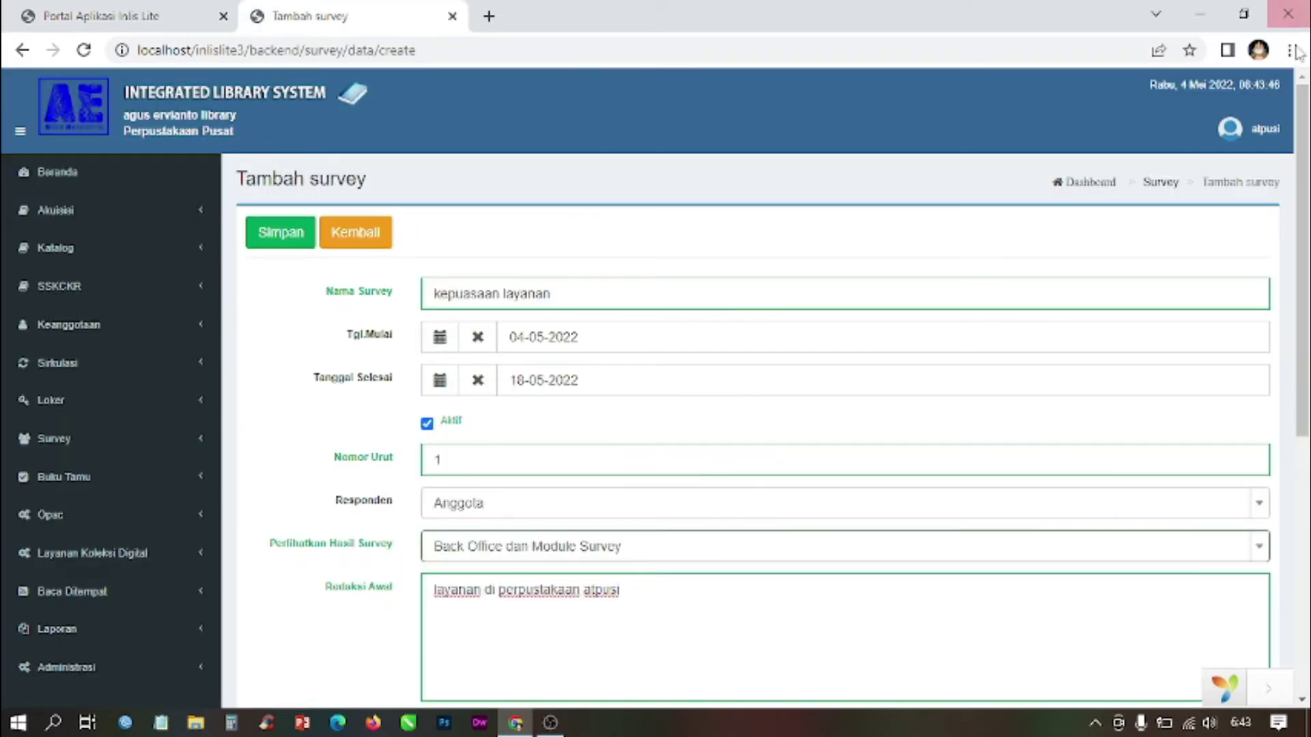
scroll(1305, 119, down, 1)
scroll(1305, 120, up, 1)
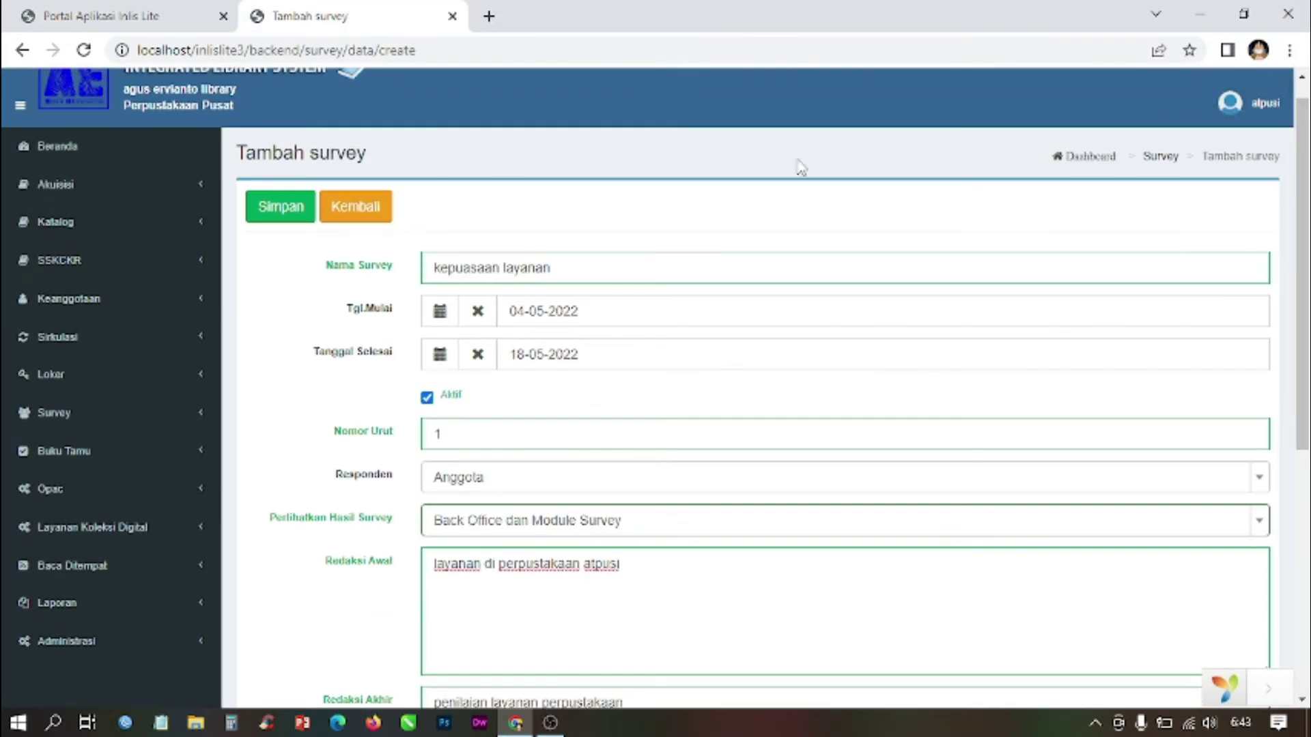
click(274, 217)
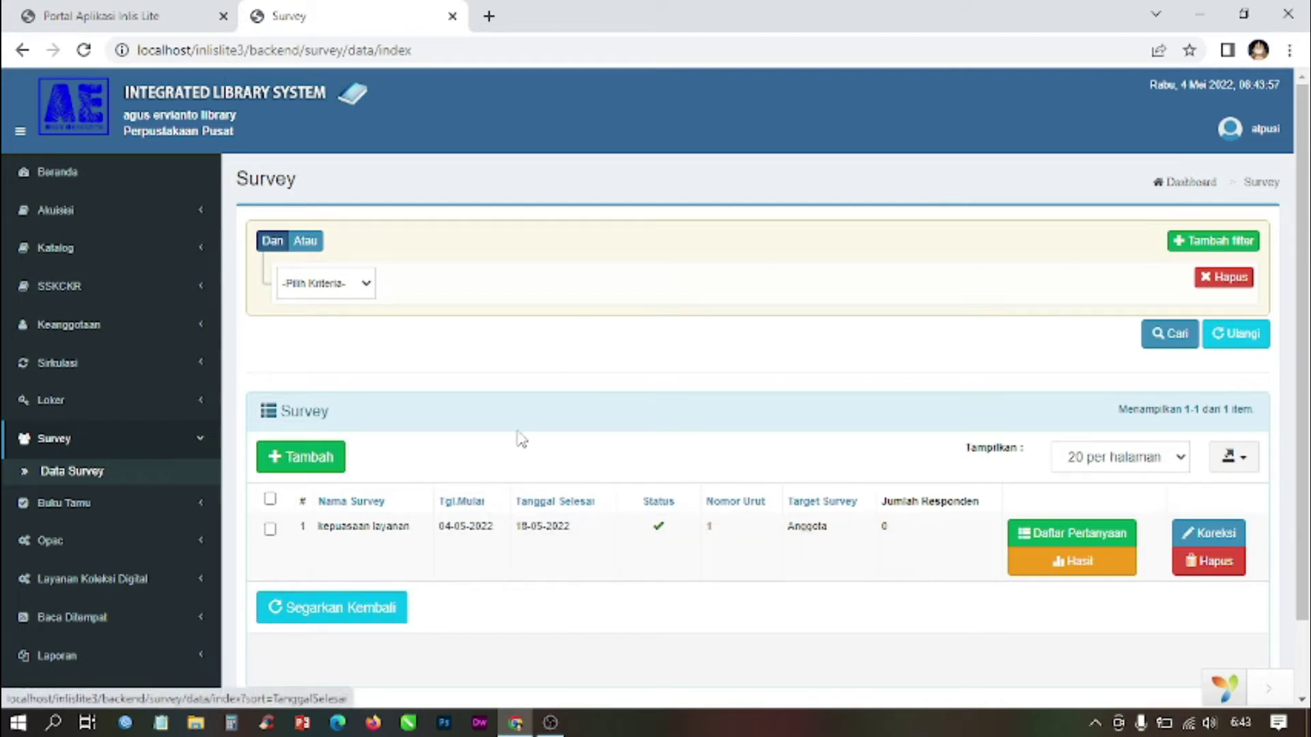
click(123, 15)
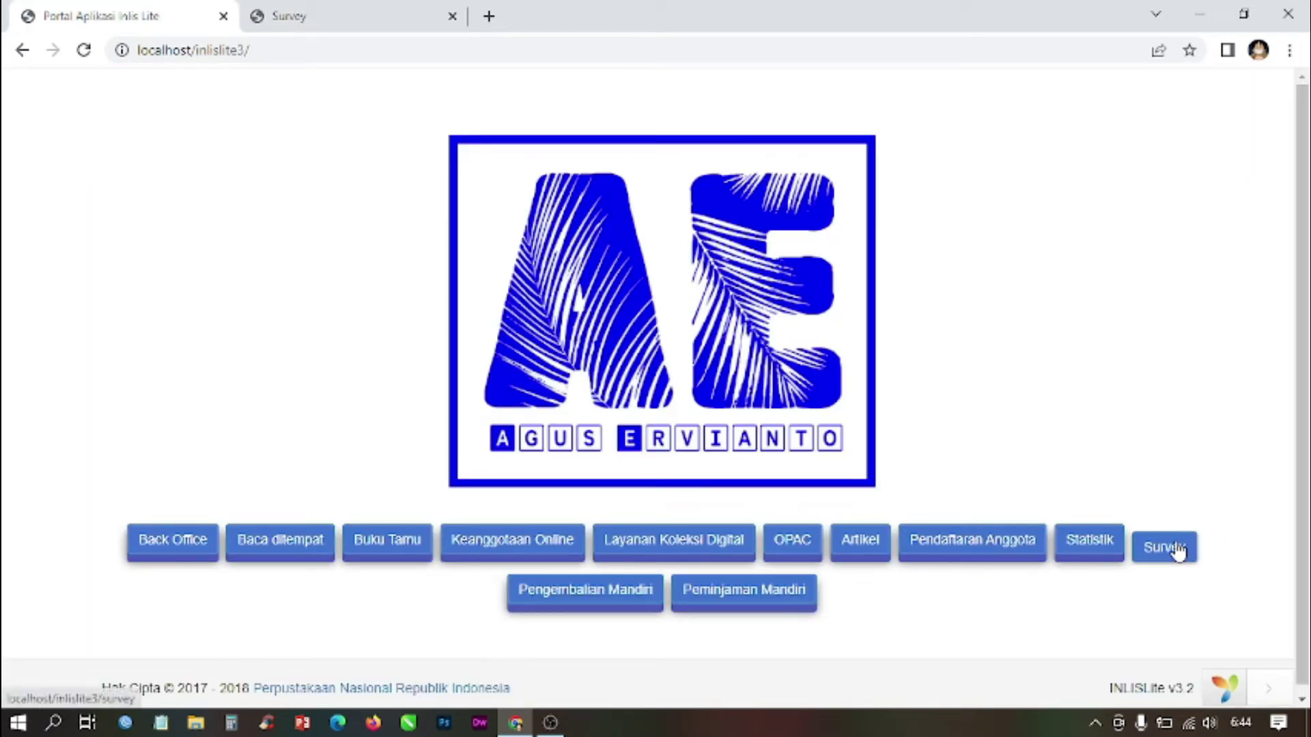
Step: On the public portal, open the 'kepuasaan layanan' survey and review its member-number and password form
click(1171, 546)
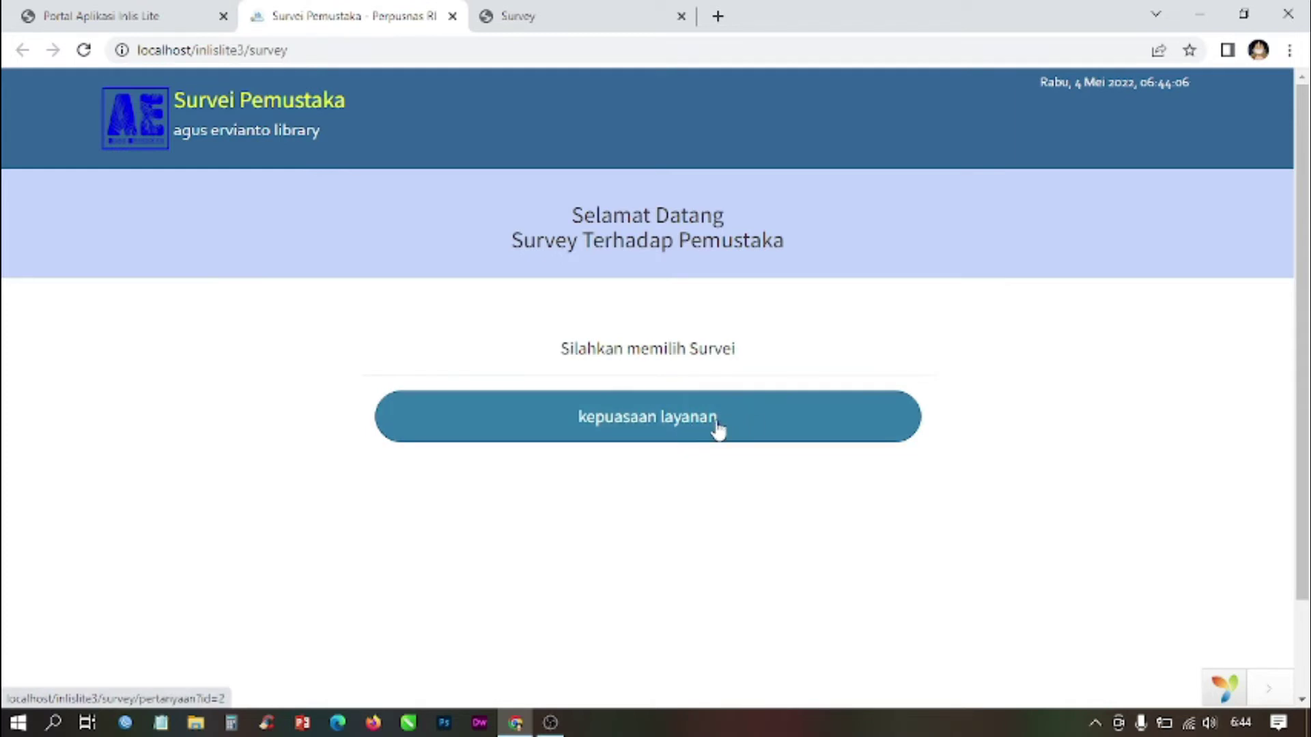
click(657, 434)
scroll(655, 435, down, 3)
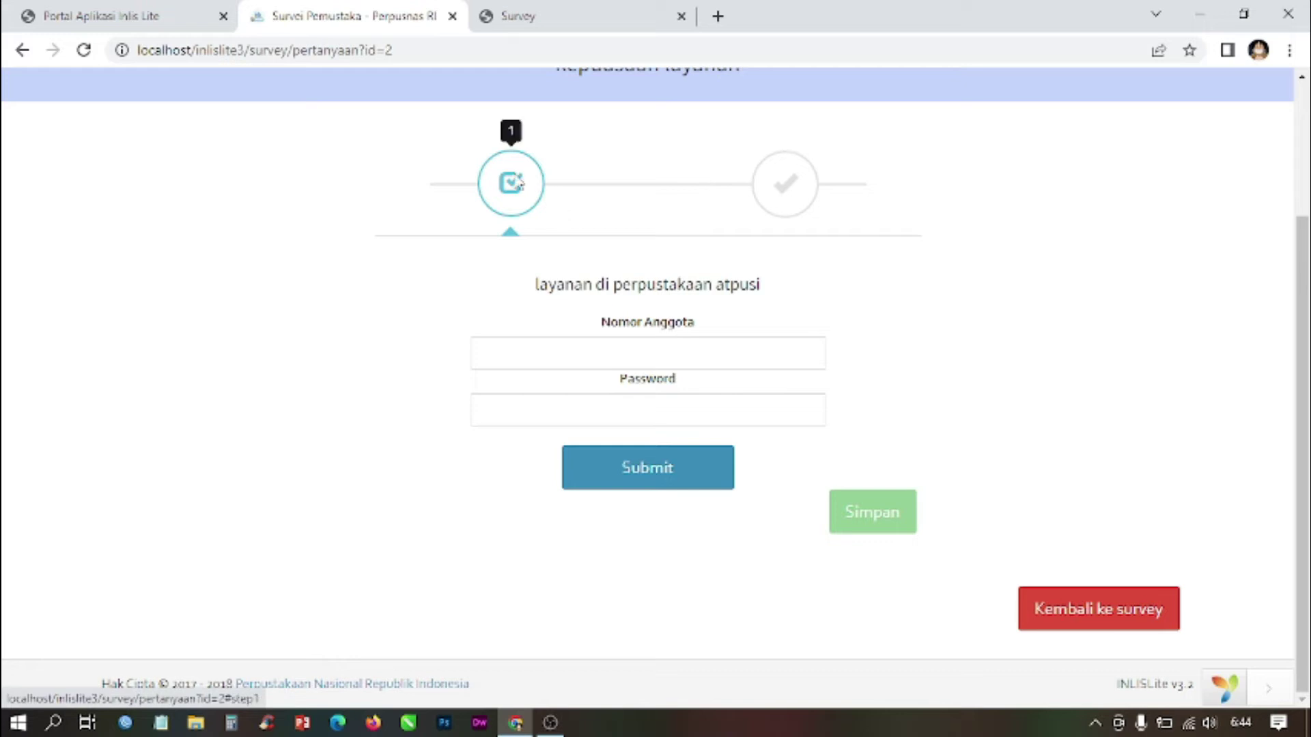
scroll(529, 211, up, 3)
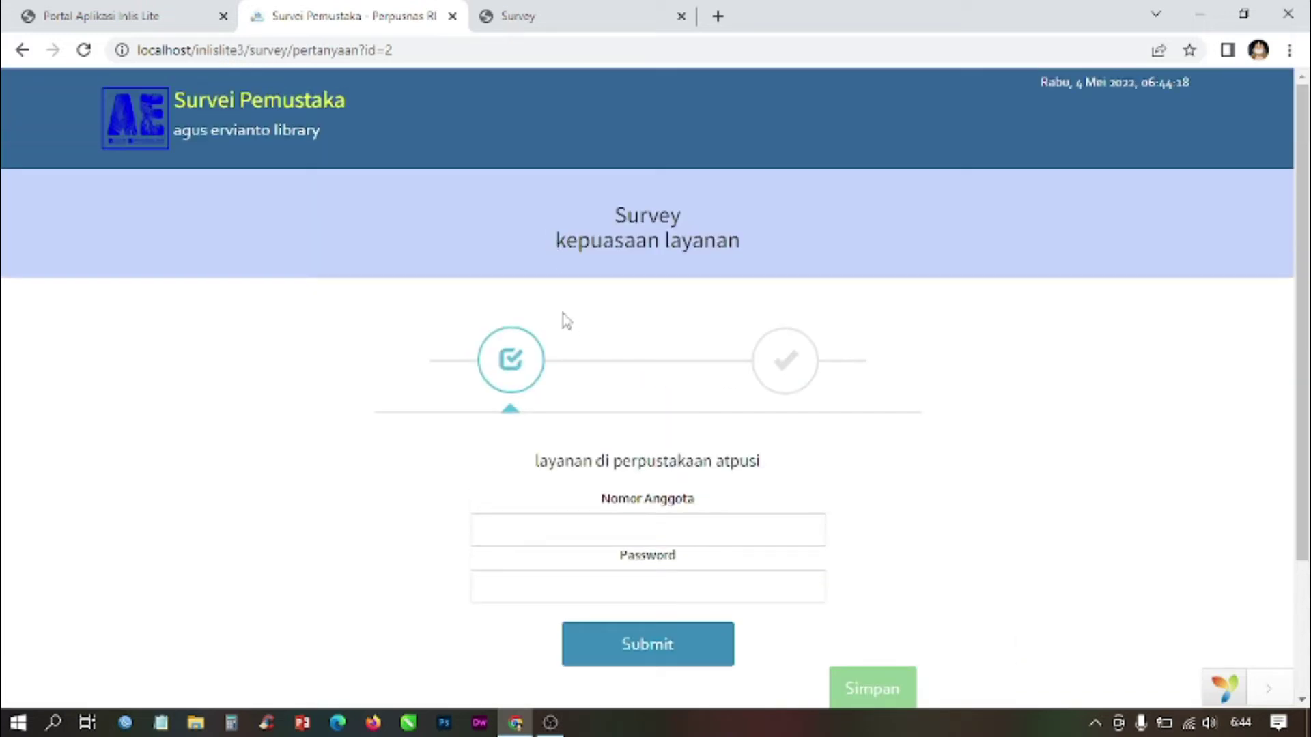
scroll(565, 321, down, 1)
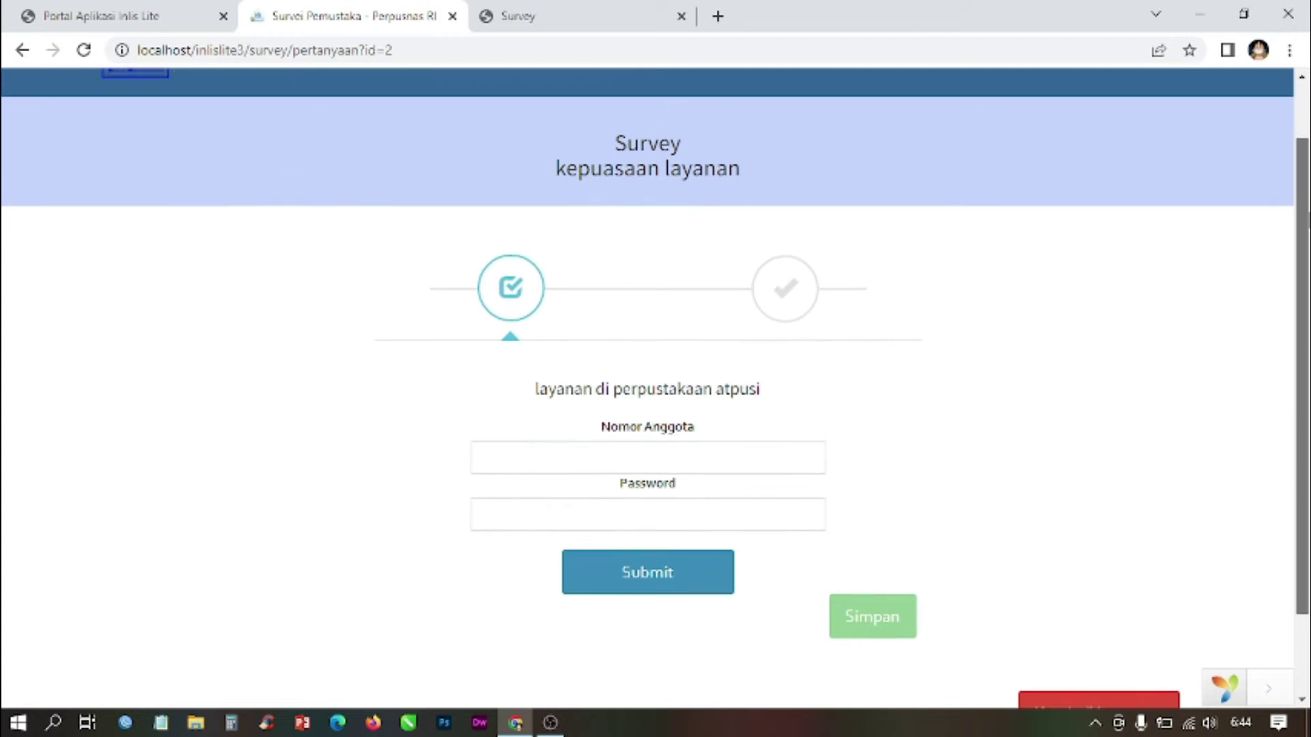
scroll(656, 389, down, 1)
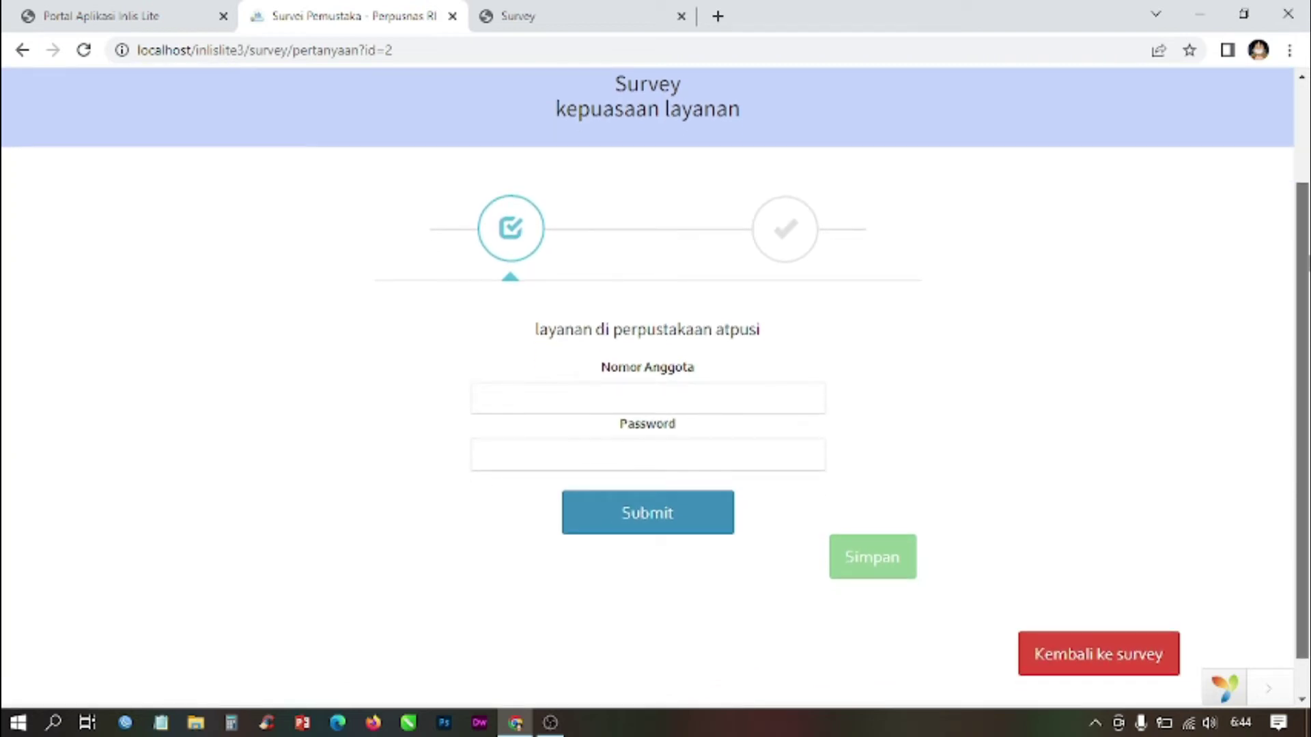
scroll(656, 389, down, 1)
scroll(655, 389, up, 1)
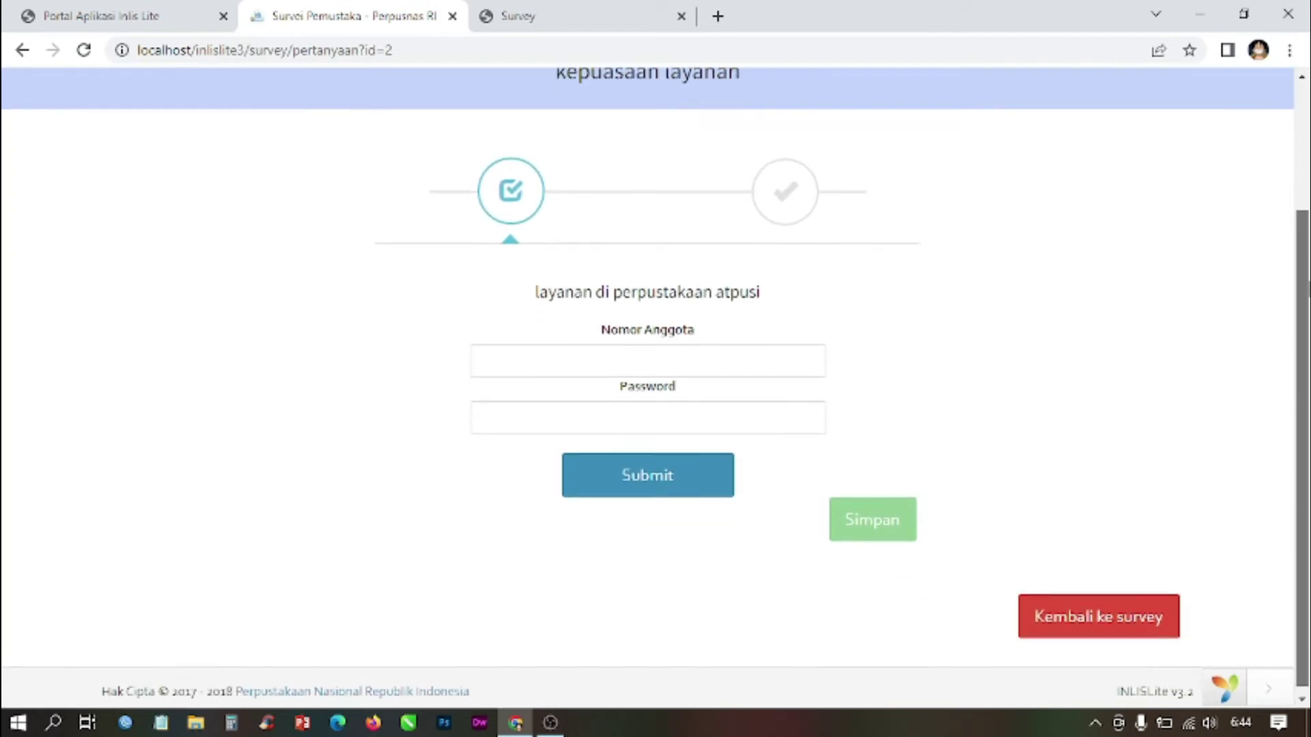
scroll(656, 389, up, 1)
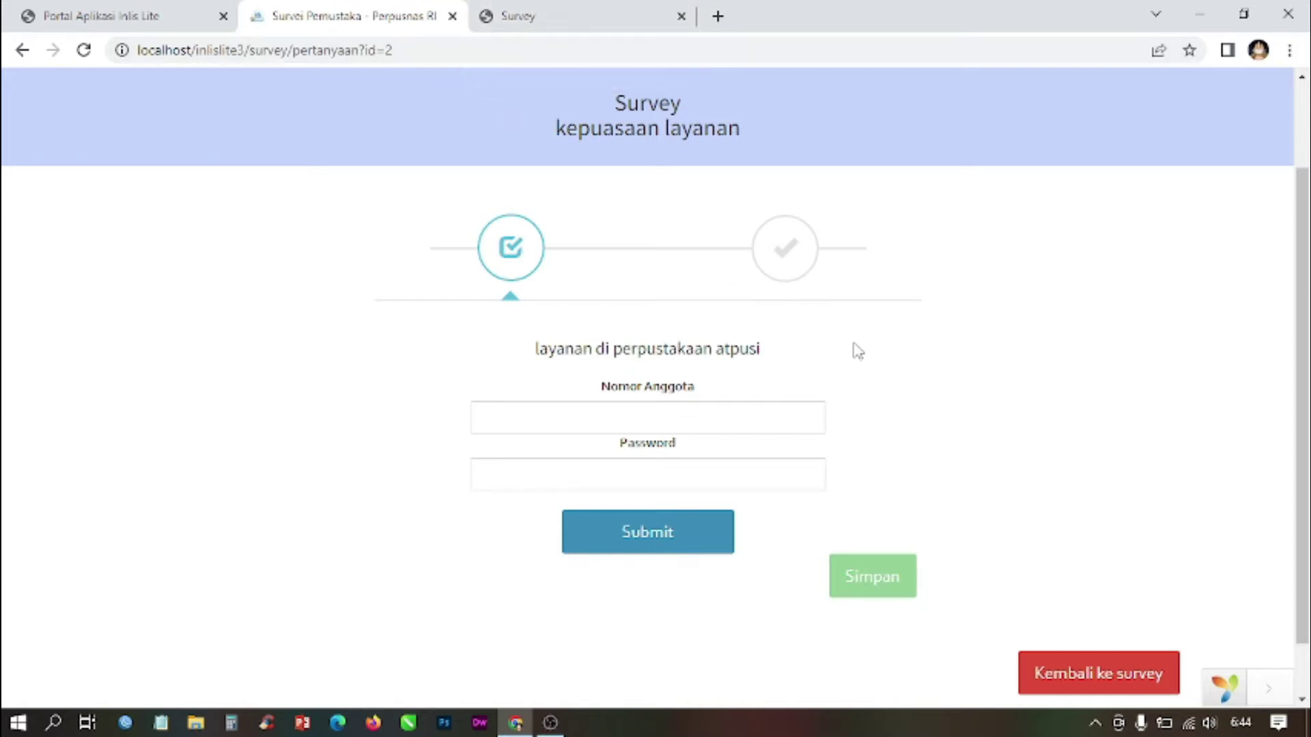
scroll(710, 155, up, 2)
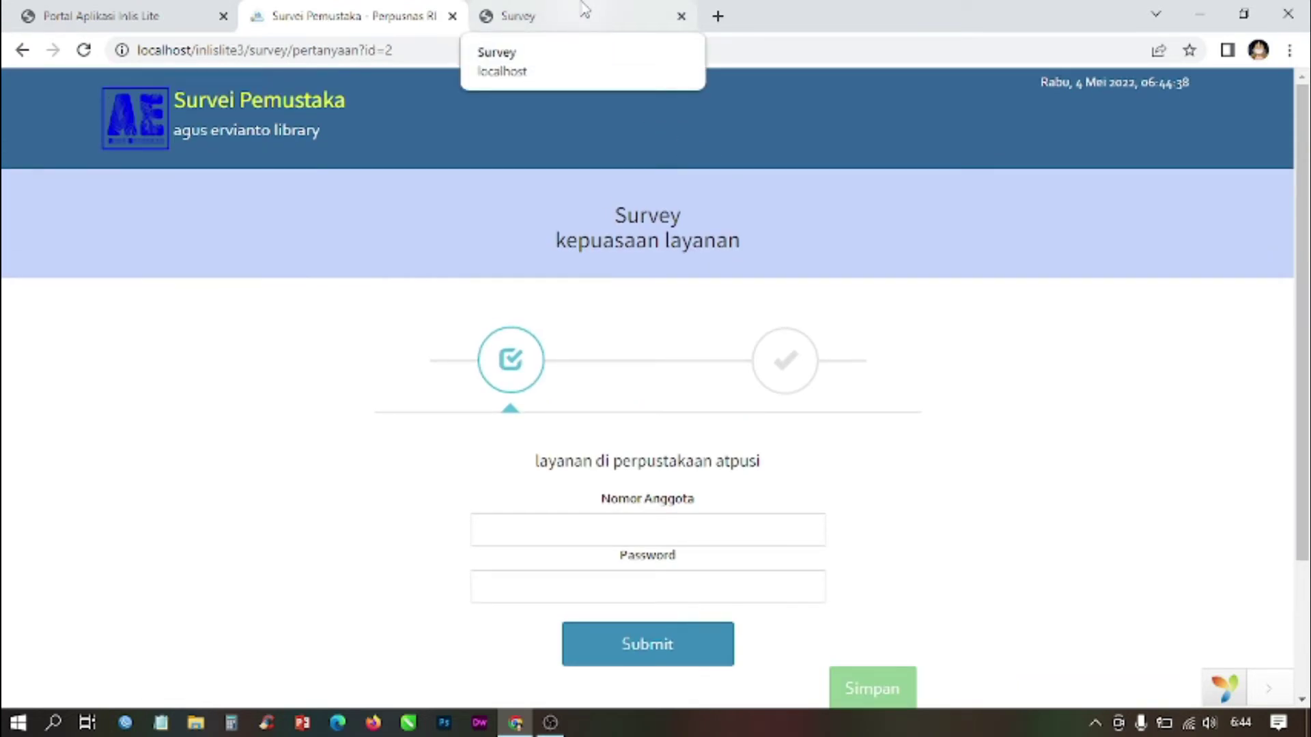
scroll(656, 382, down, 2)
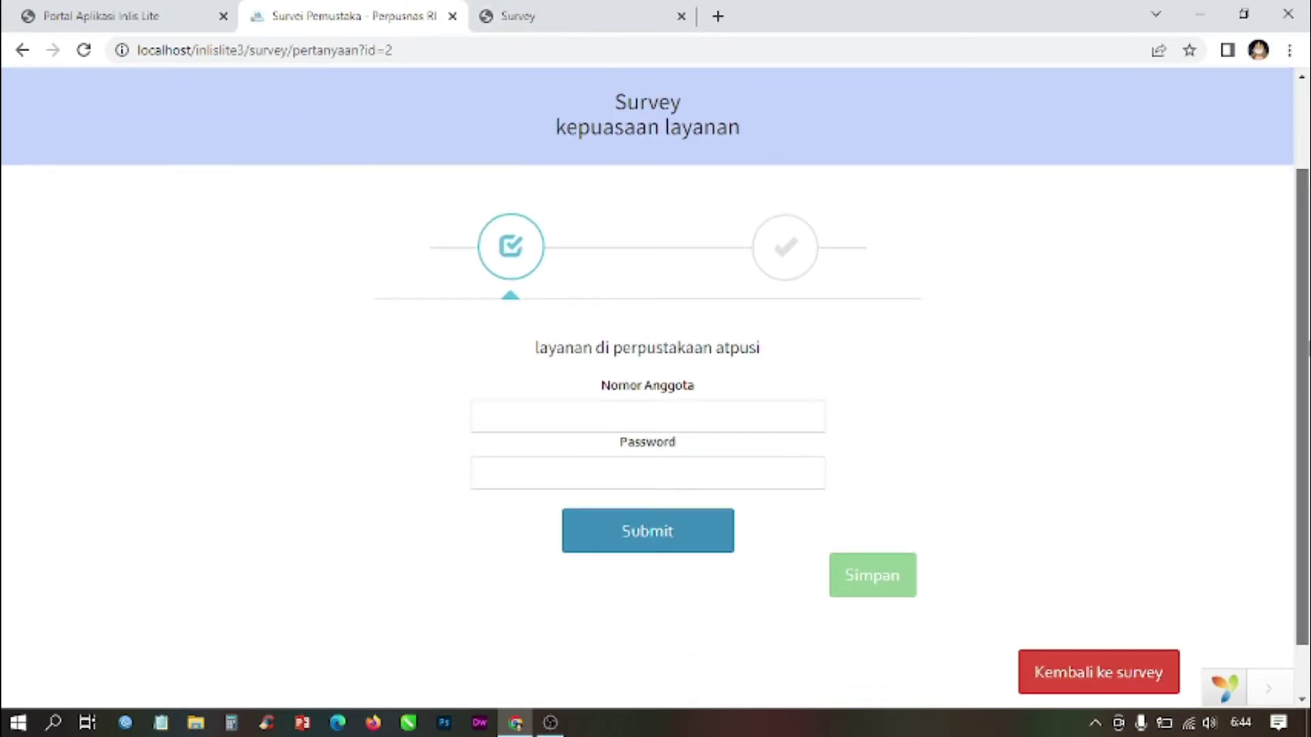
scroll(940, 266, up, 1)
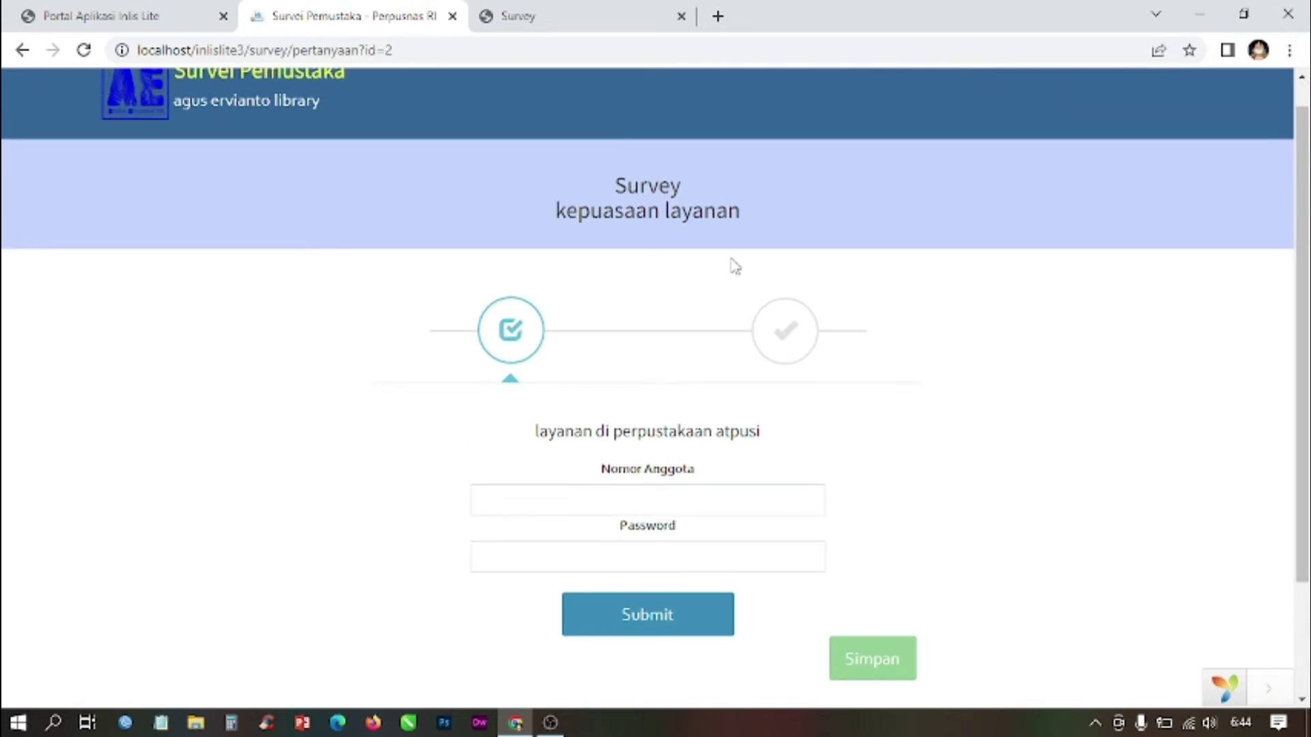
click(572, 9)
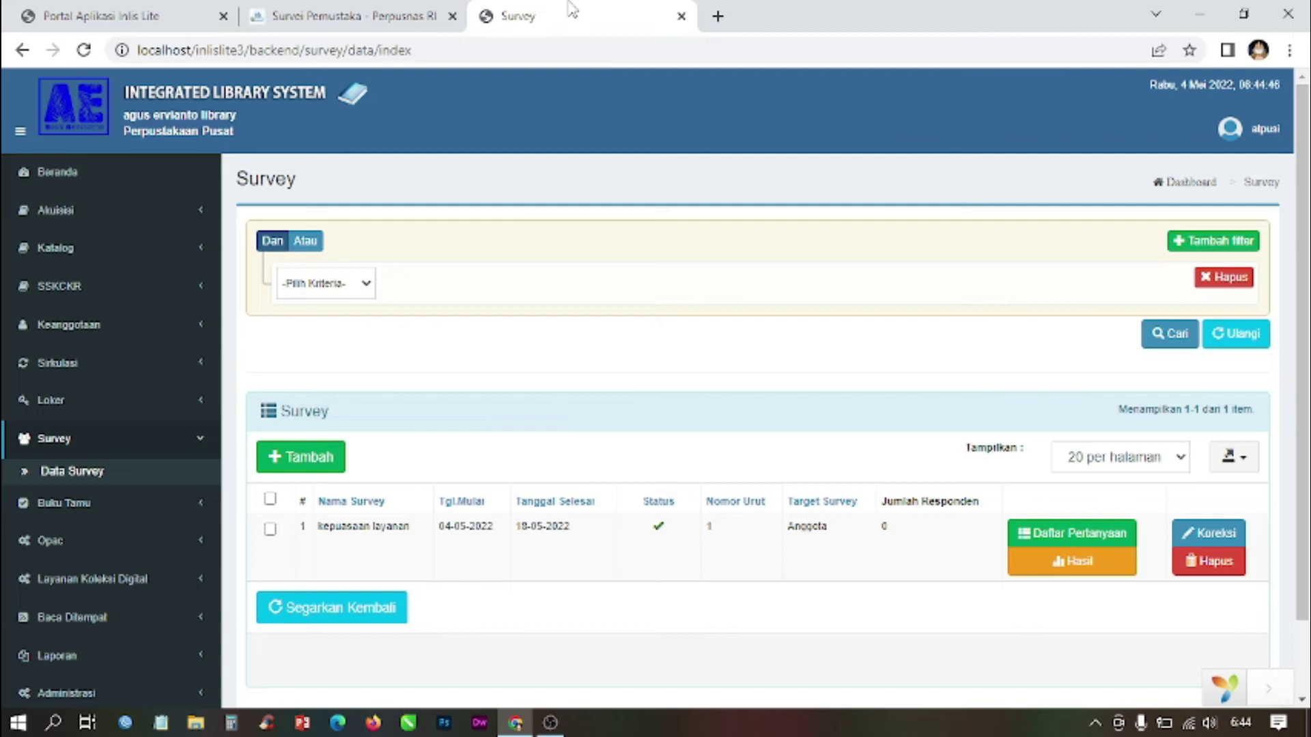
Step: Reload Data Survey, open the kepuasaan layanan Daftar Pertanyaan and begin a new question
click(72, 477)
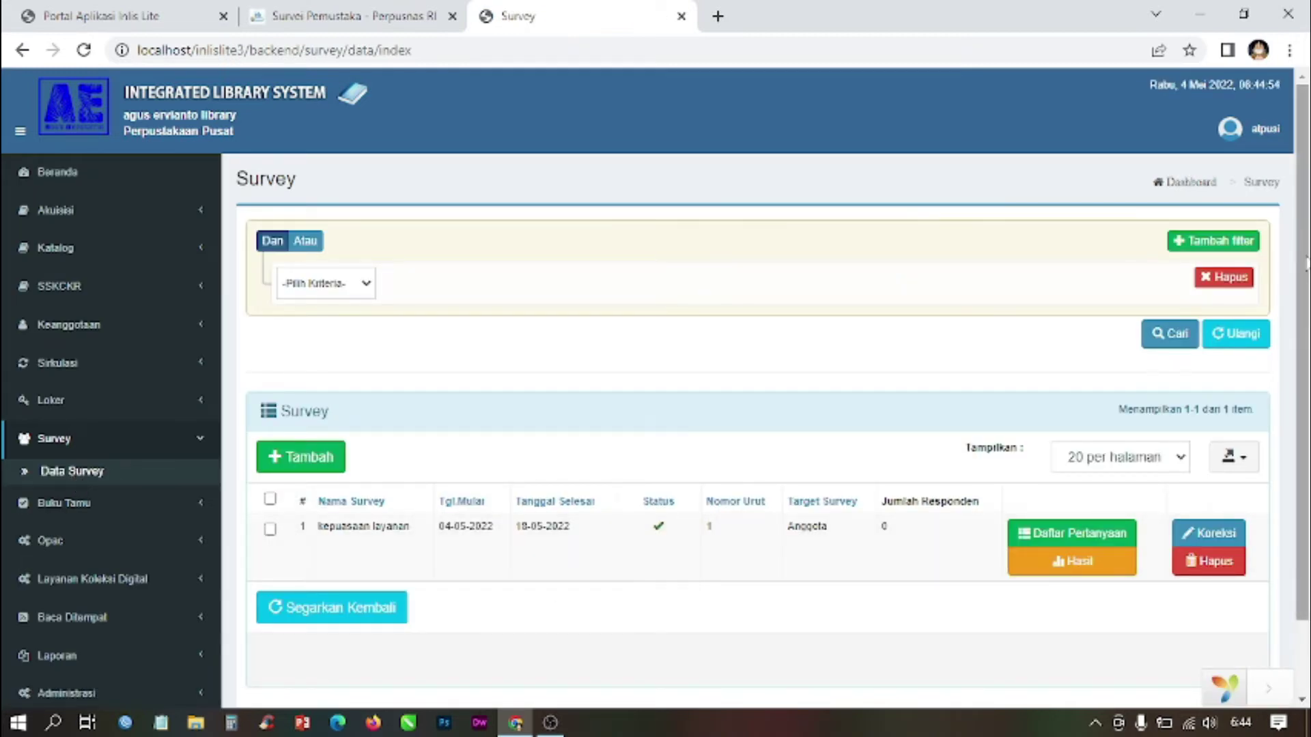
scroll(1306, 265, down, 2)
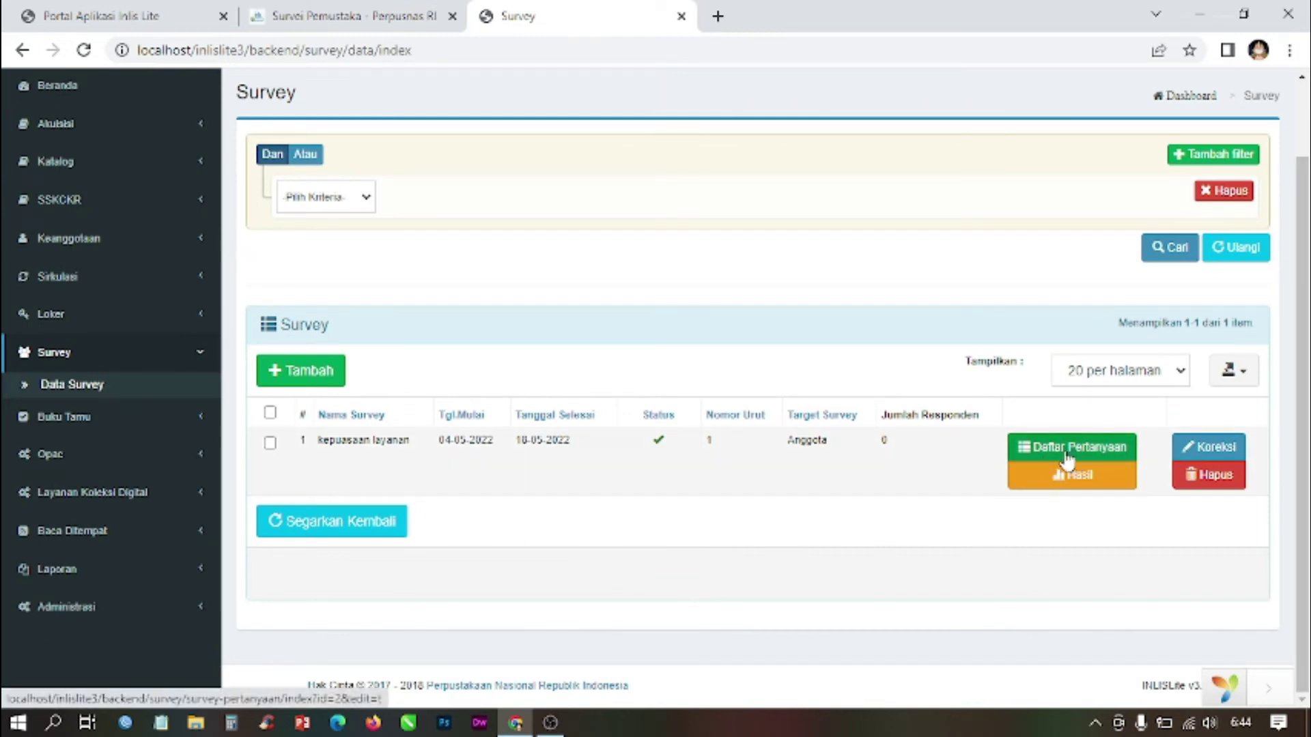
click(1113, 453)
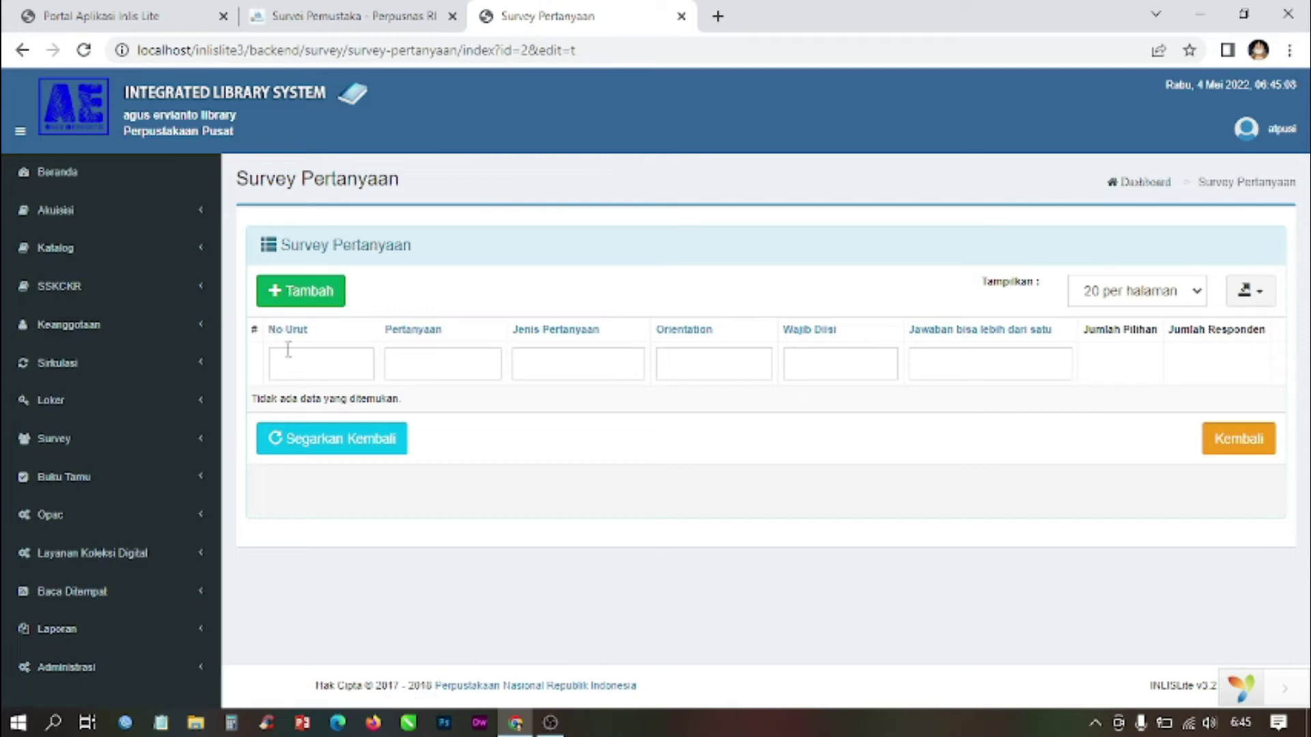
click(309, 294)
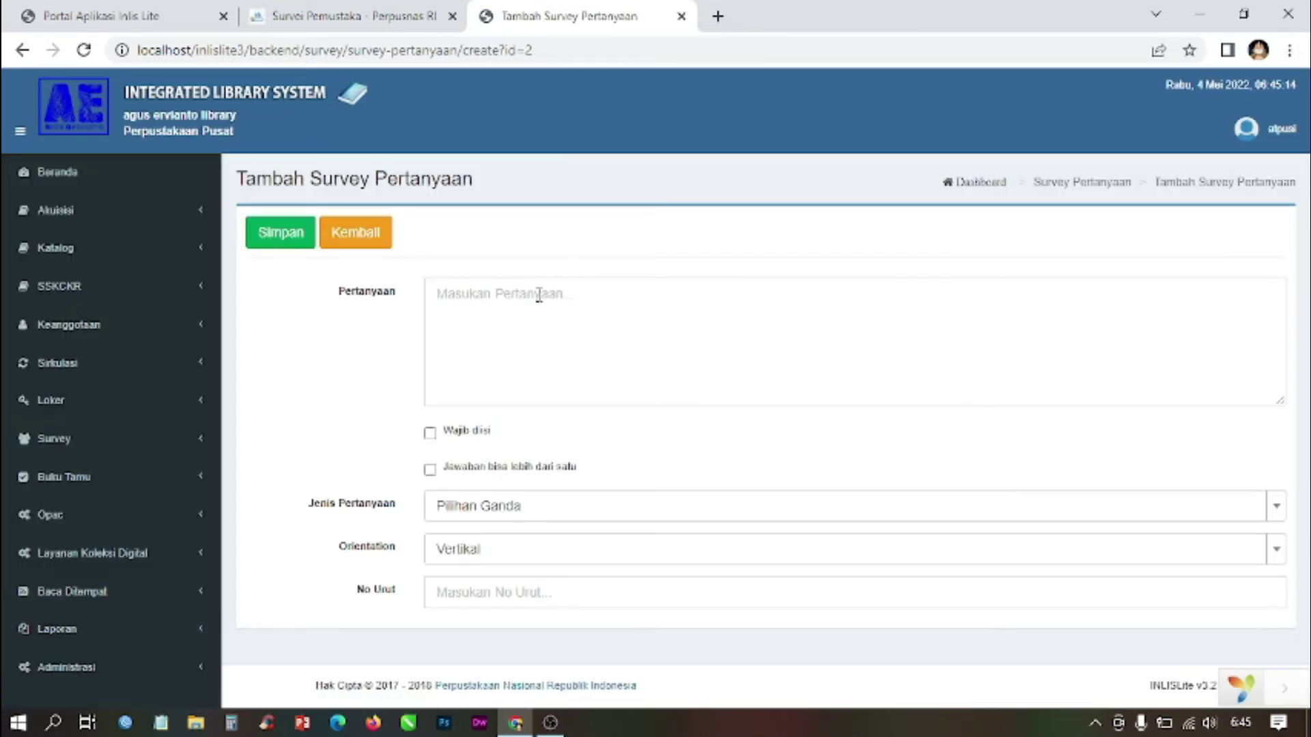
Step: Enter the question 'layanan yang diinginkan oleh pengguna' and tick Wajib diisi
click(508, 301)
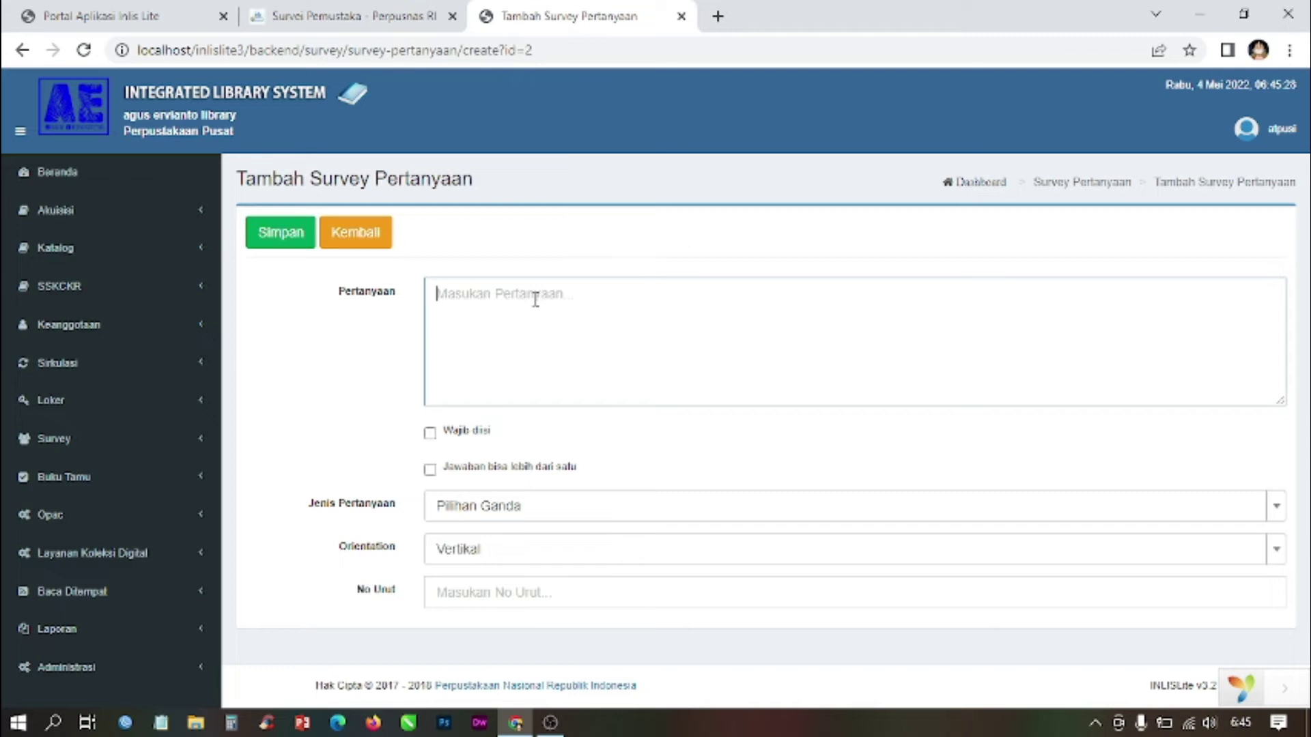
text(layanan yang)
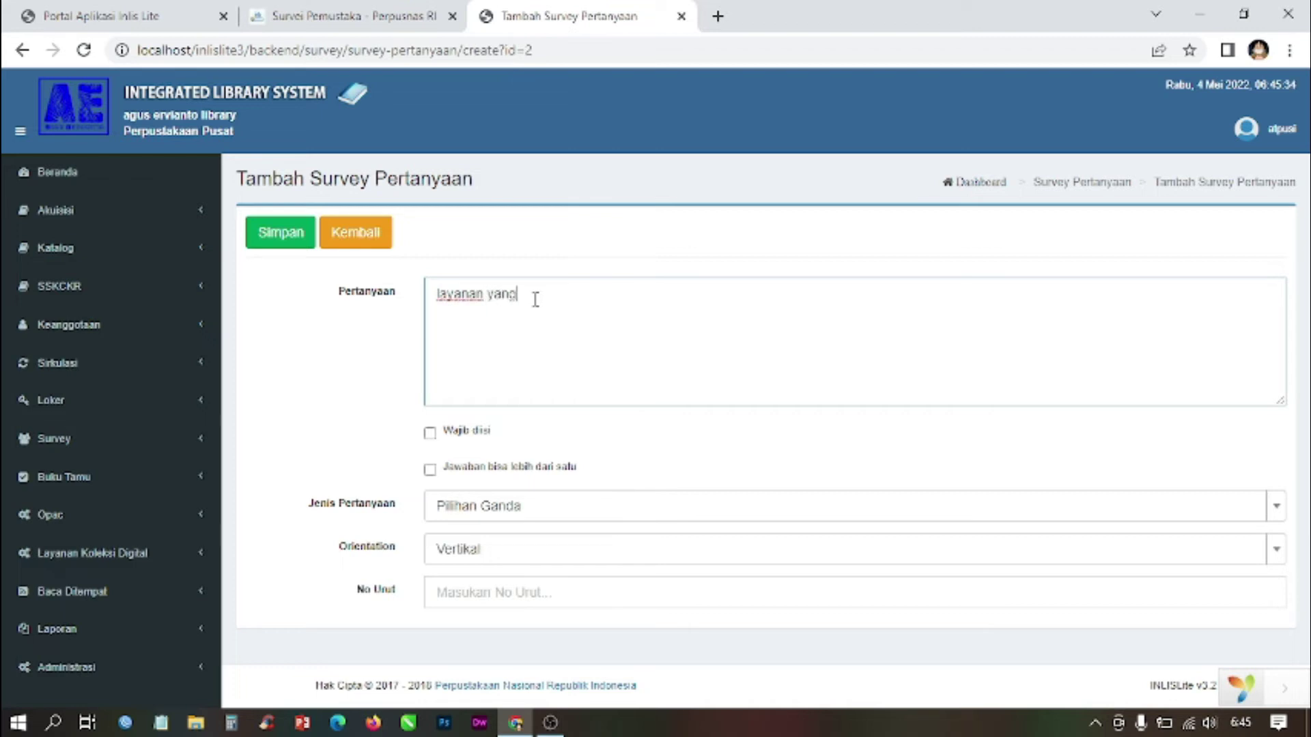
text( ditnginkan oleh pengguna)
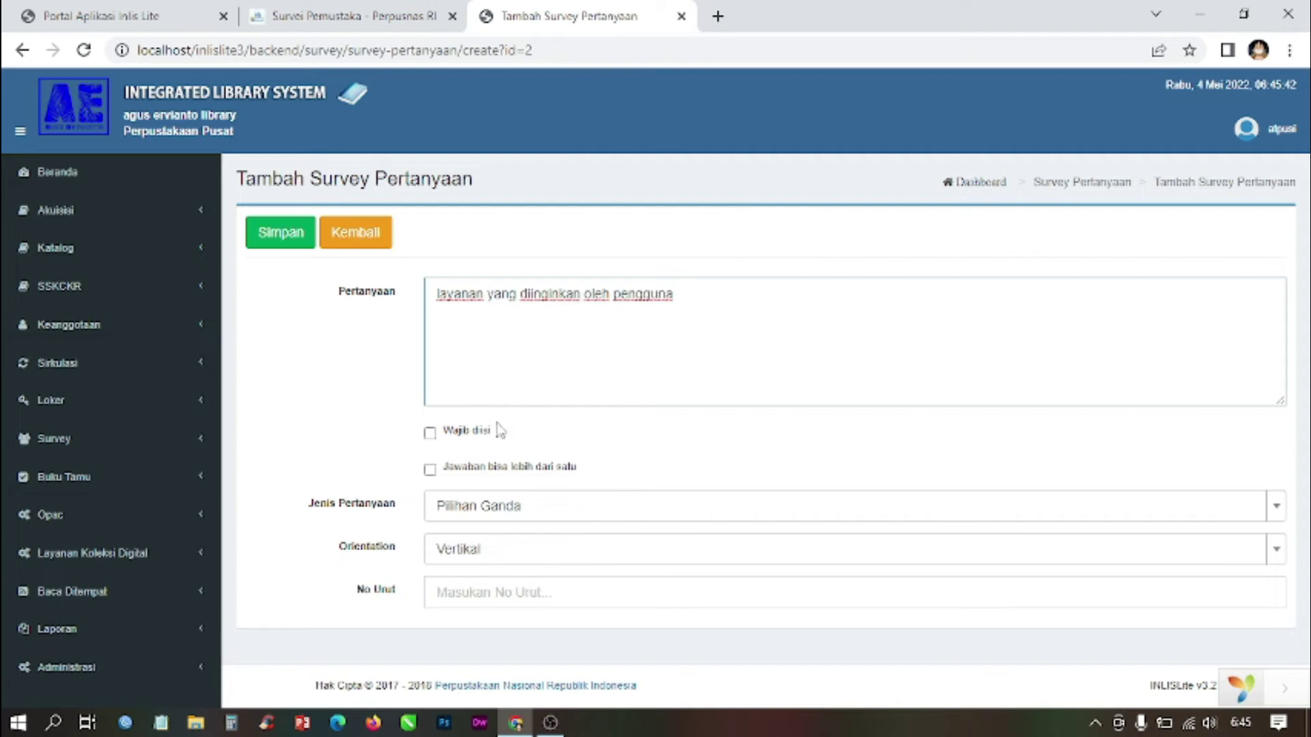
click(469, 438)
Step: Let the new question accept more than one answer
click(470, 474)
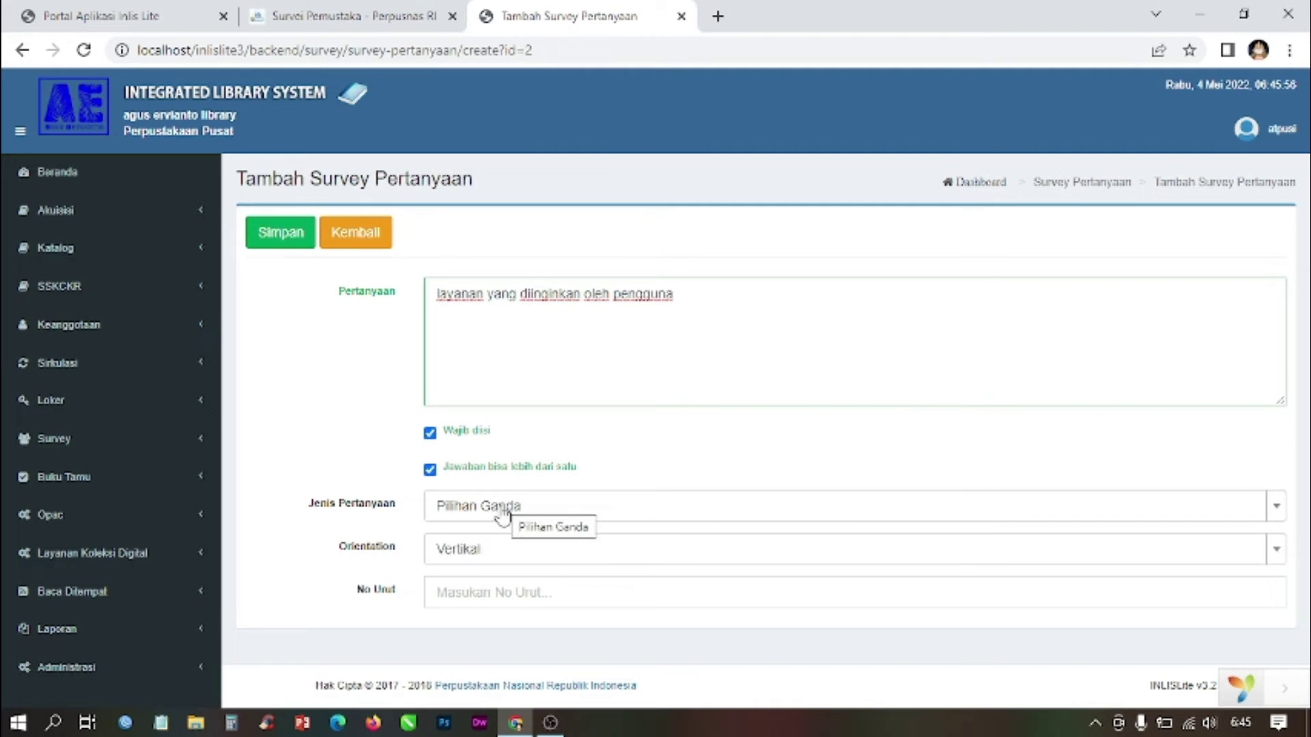
click(382, 14)
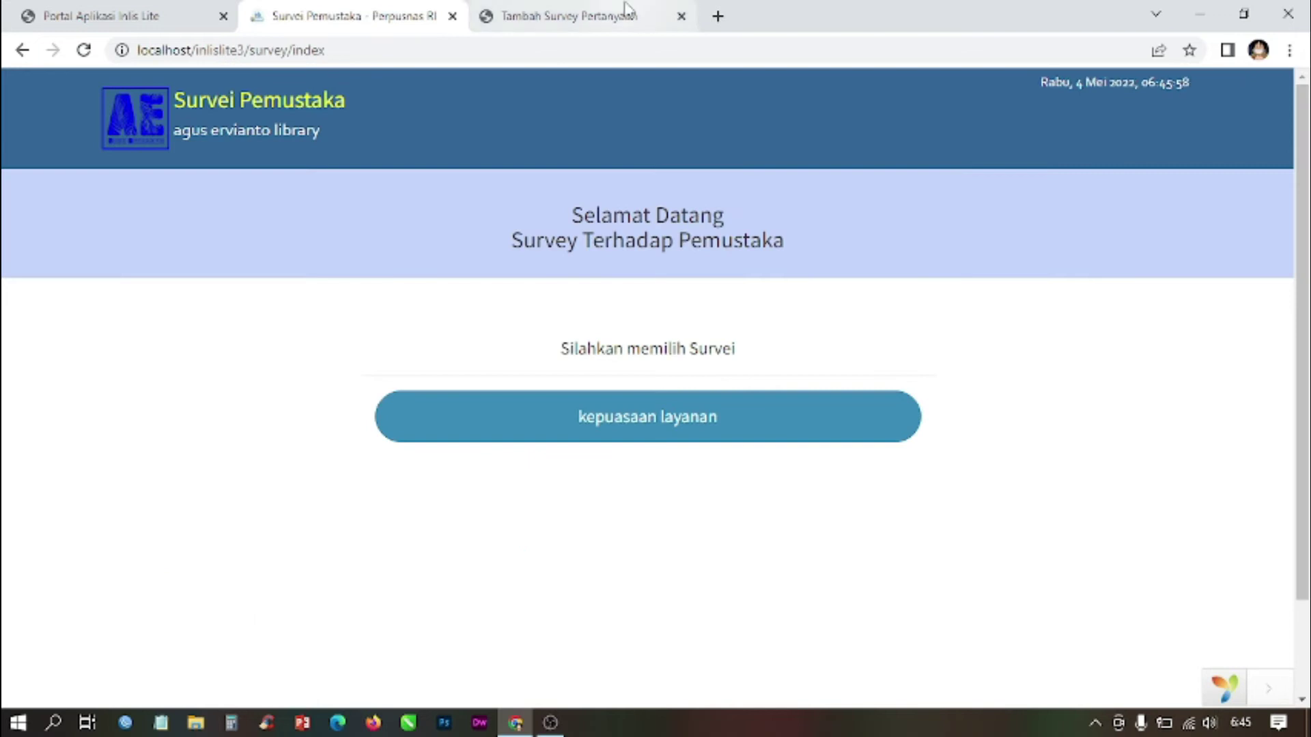
click(624, 10)
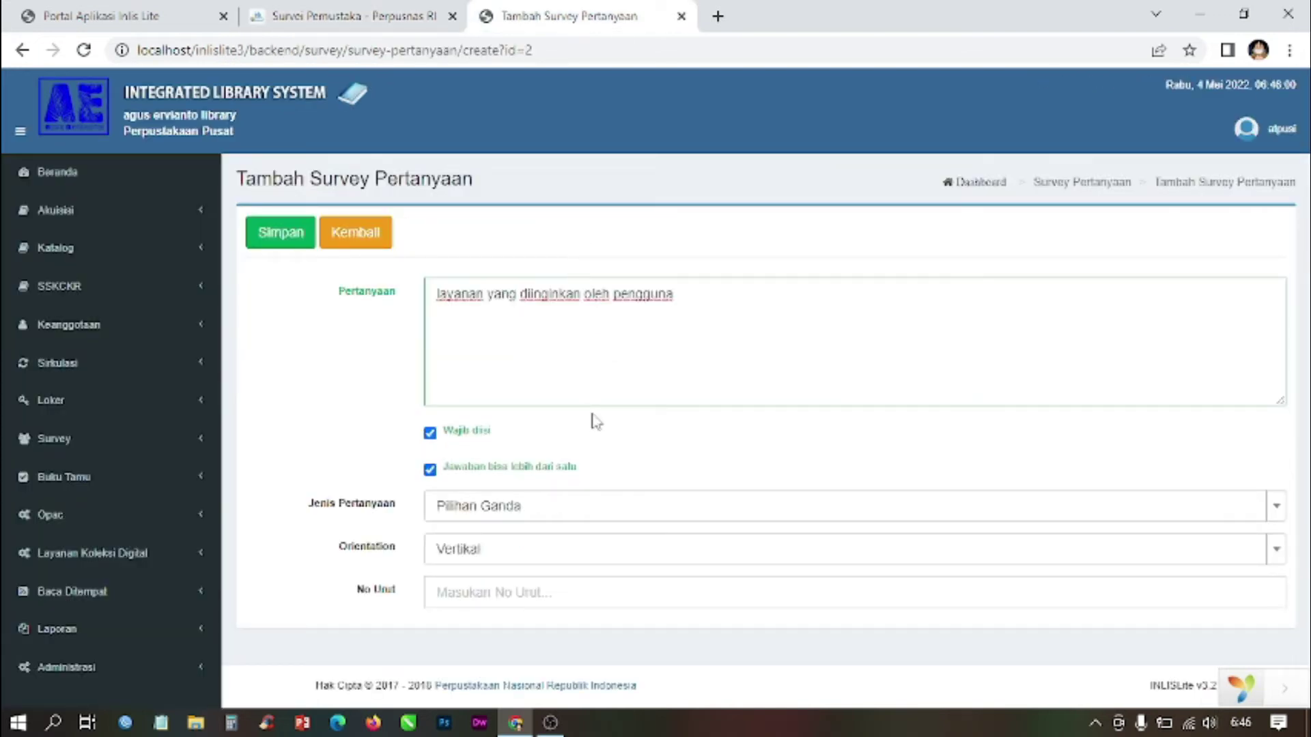
Step: Set the question type to Isian Bebas, keeping the orientation at Vertikal
click(534, 518)
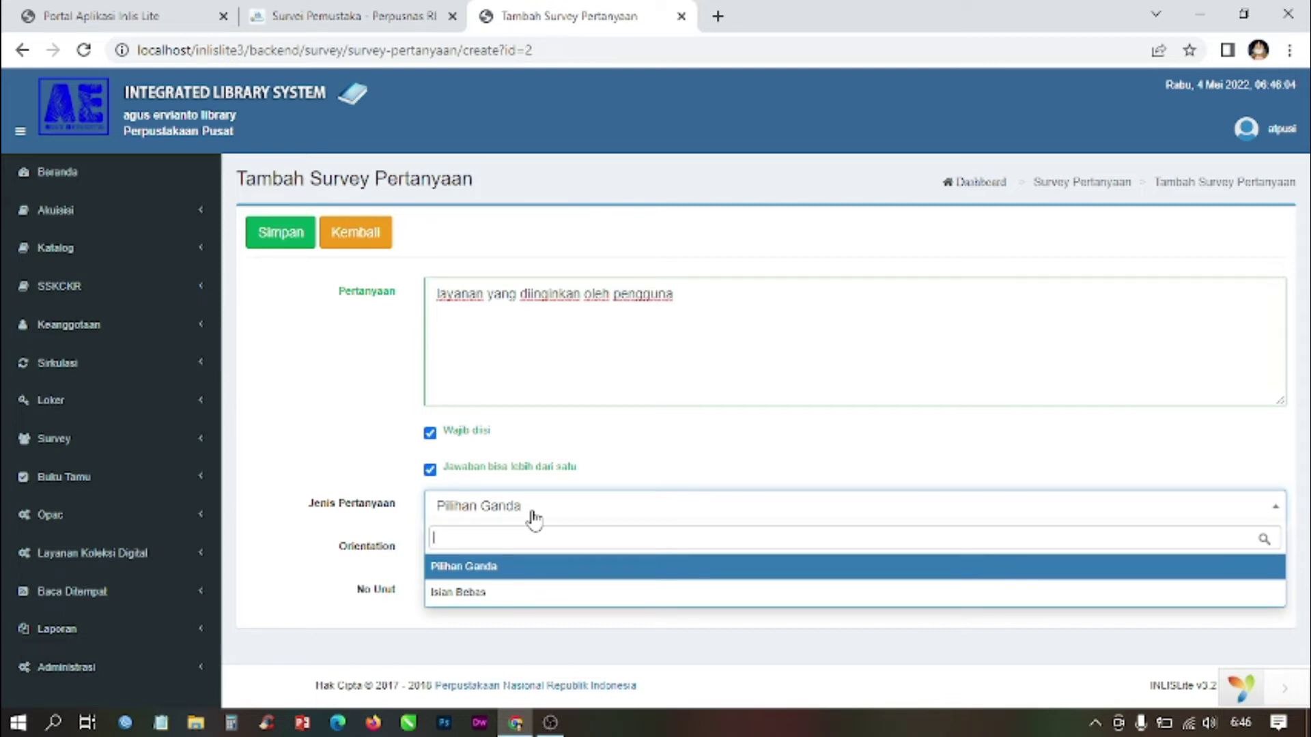
click(500, 593)
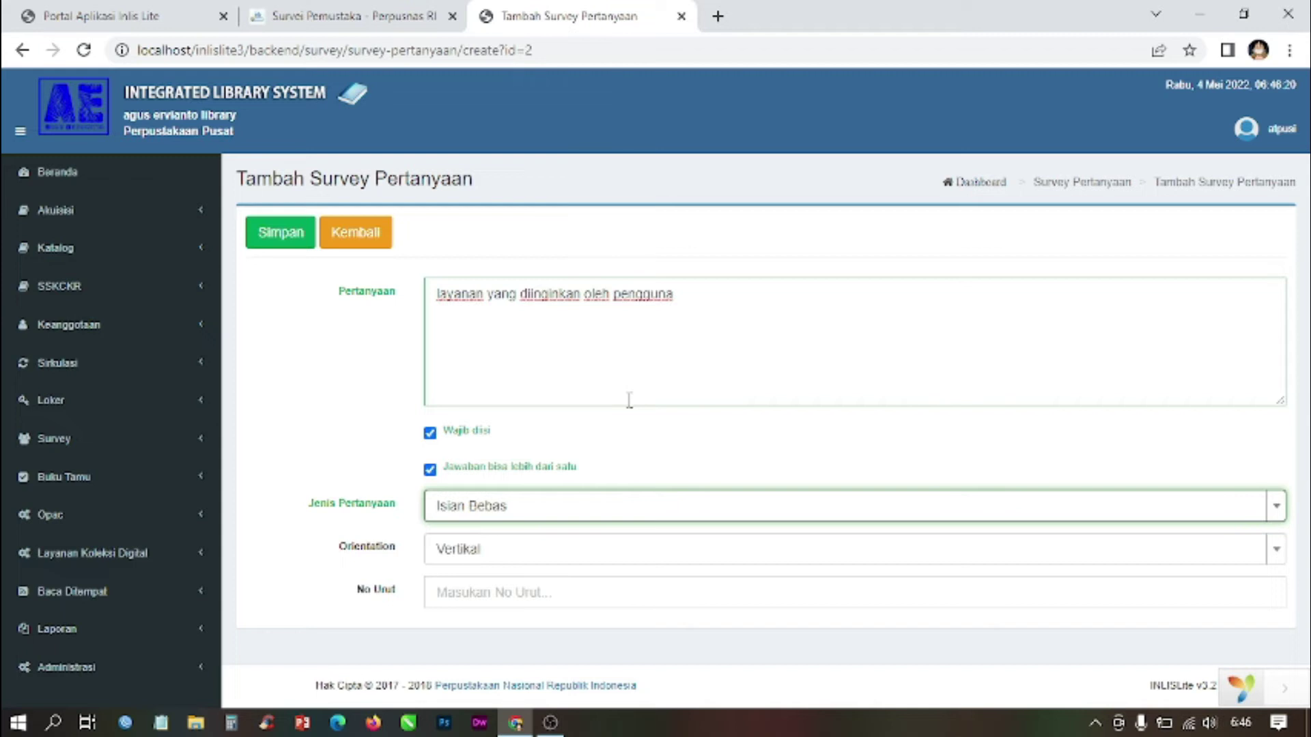
click(566, 518)
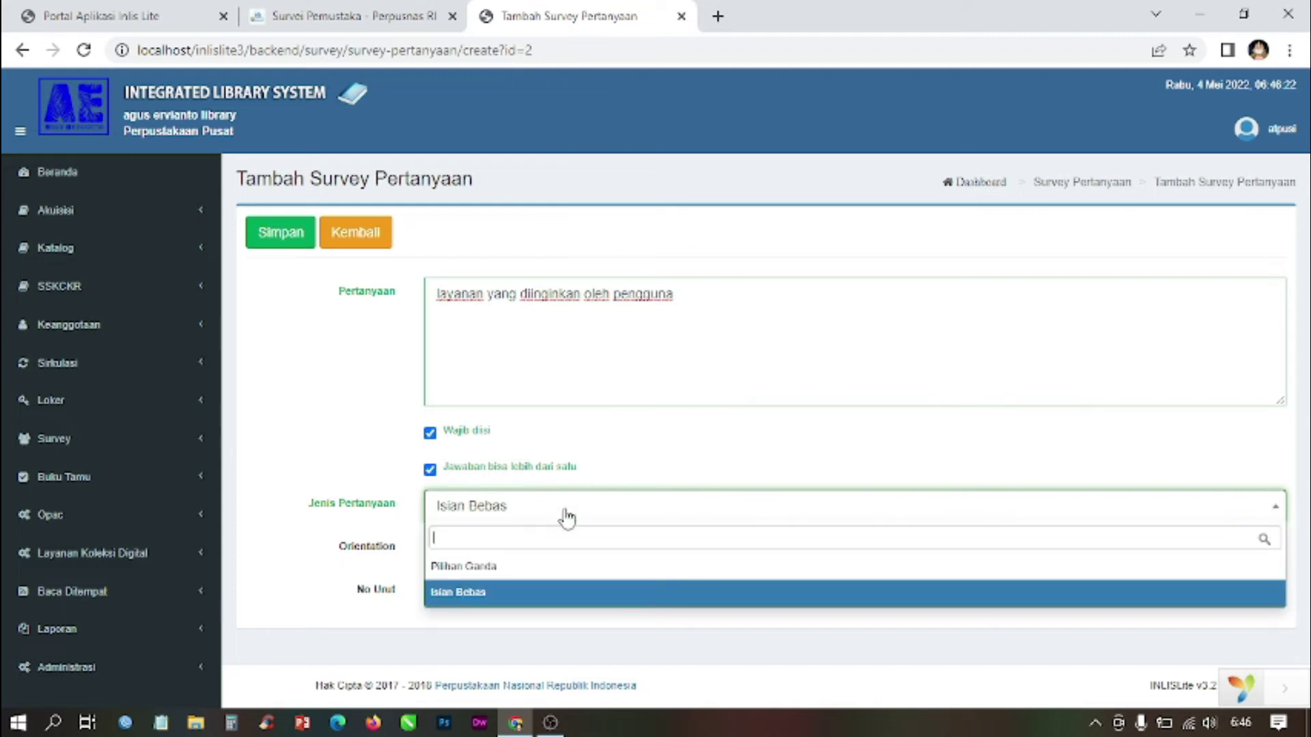
click(512, 570)
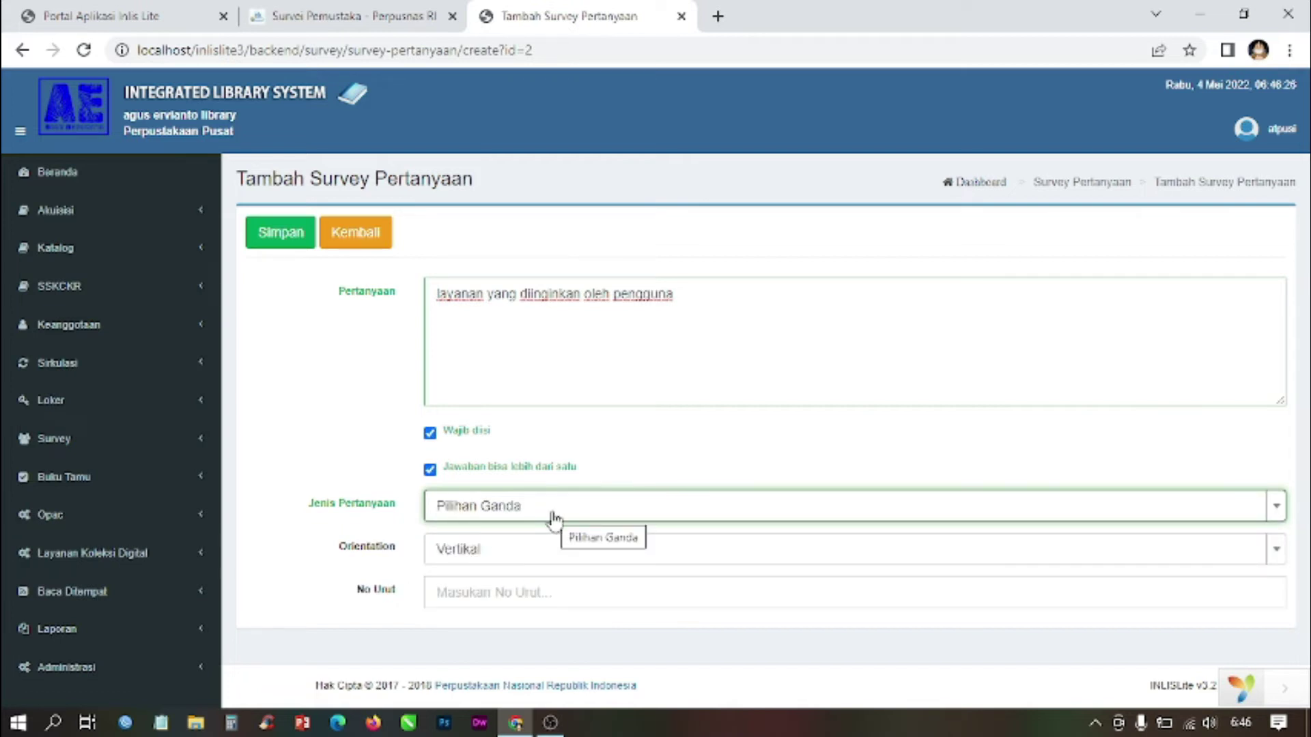
click(554, 519)
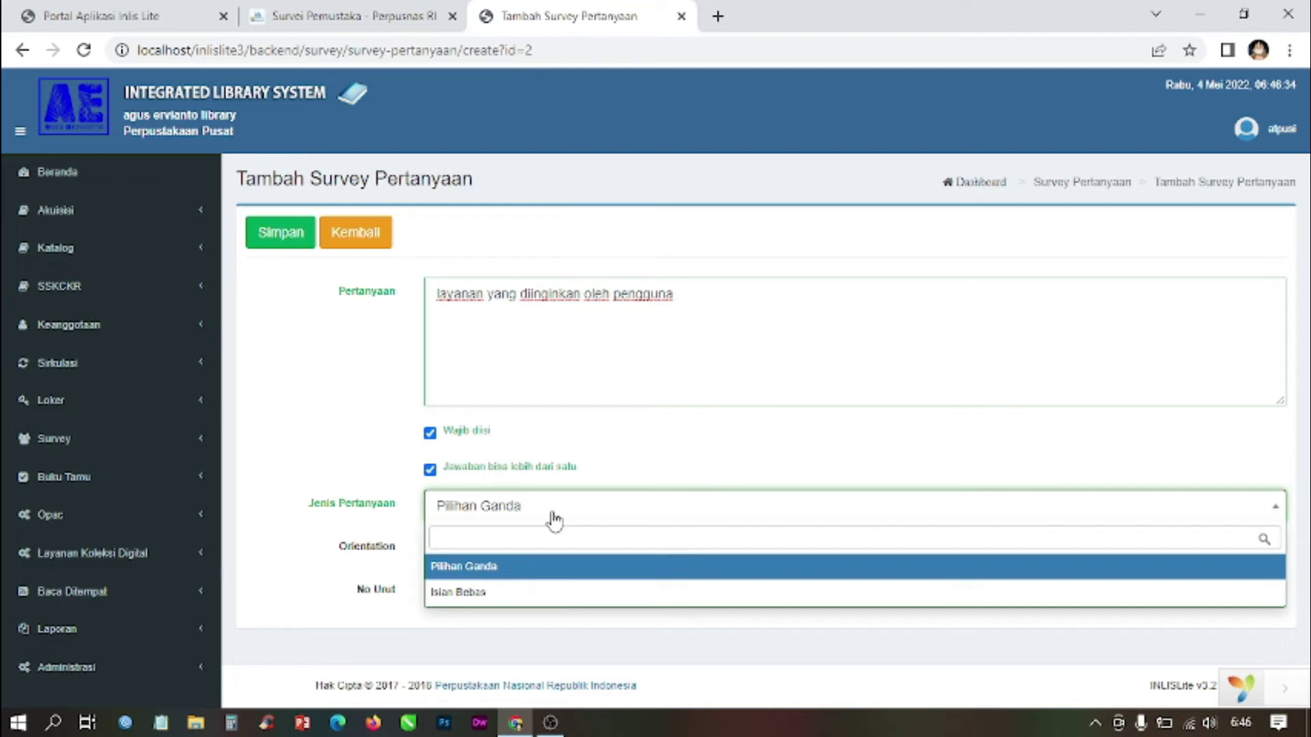
click(501, 592)
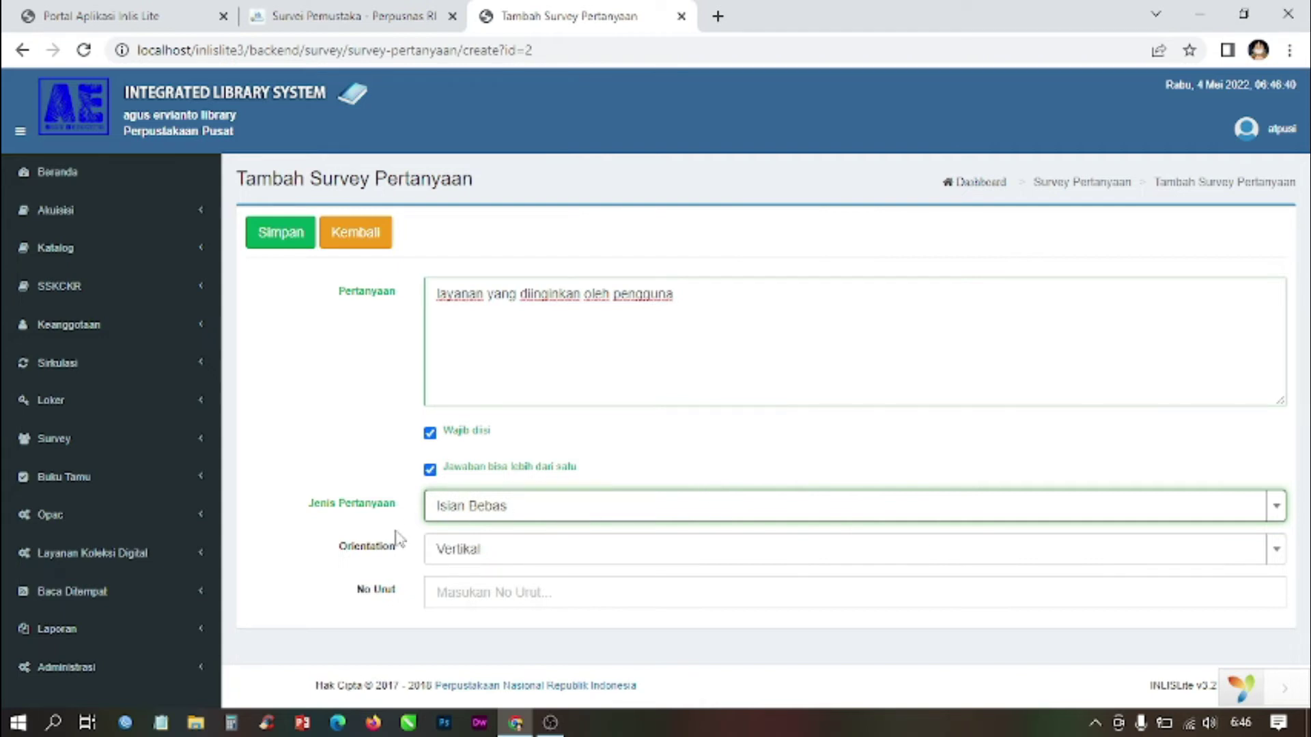
click(509, 554)
click(511, 556)
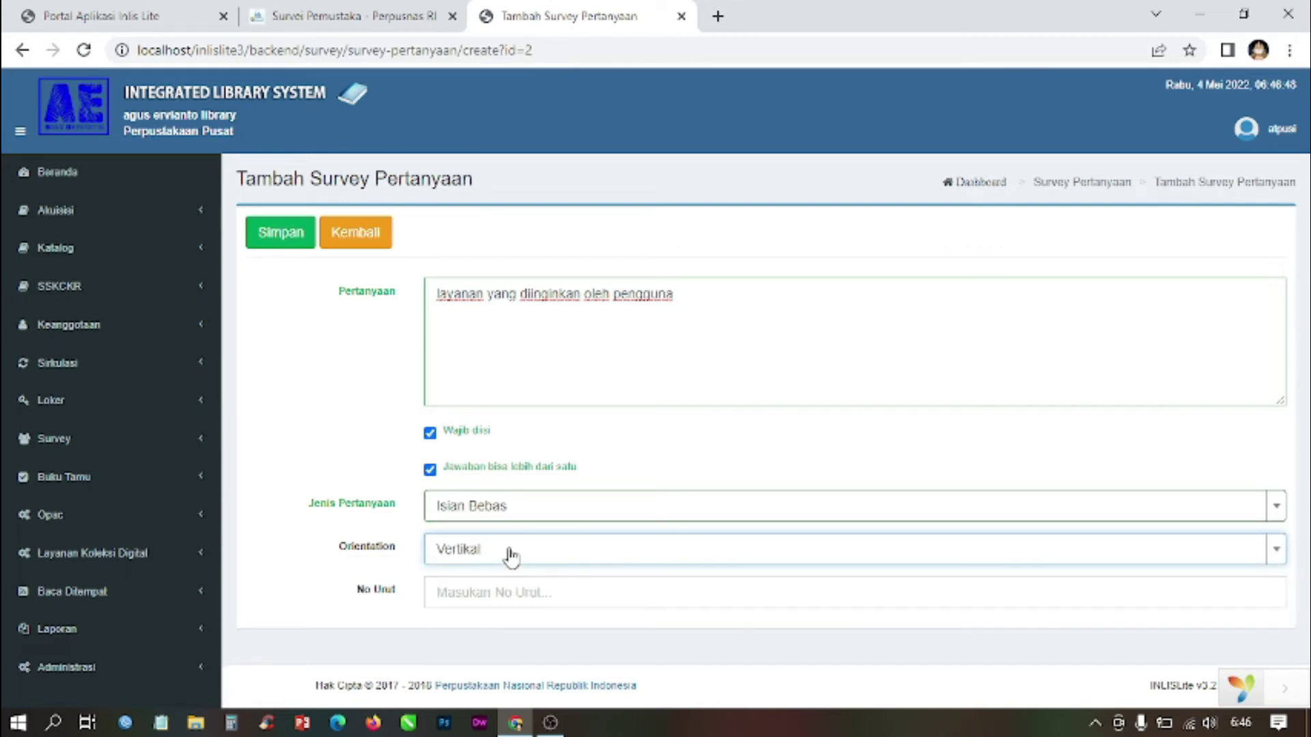
Step: Check the kepuasaan layanan survey on the public survey page
click(316, 15)
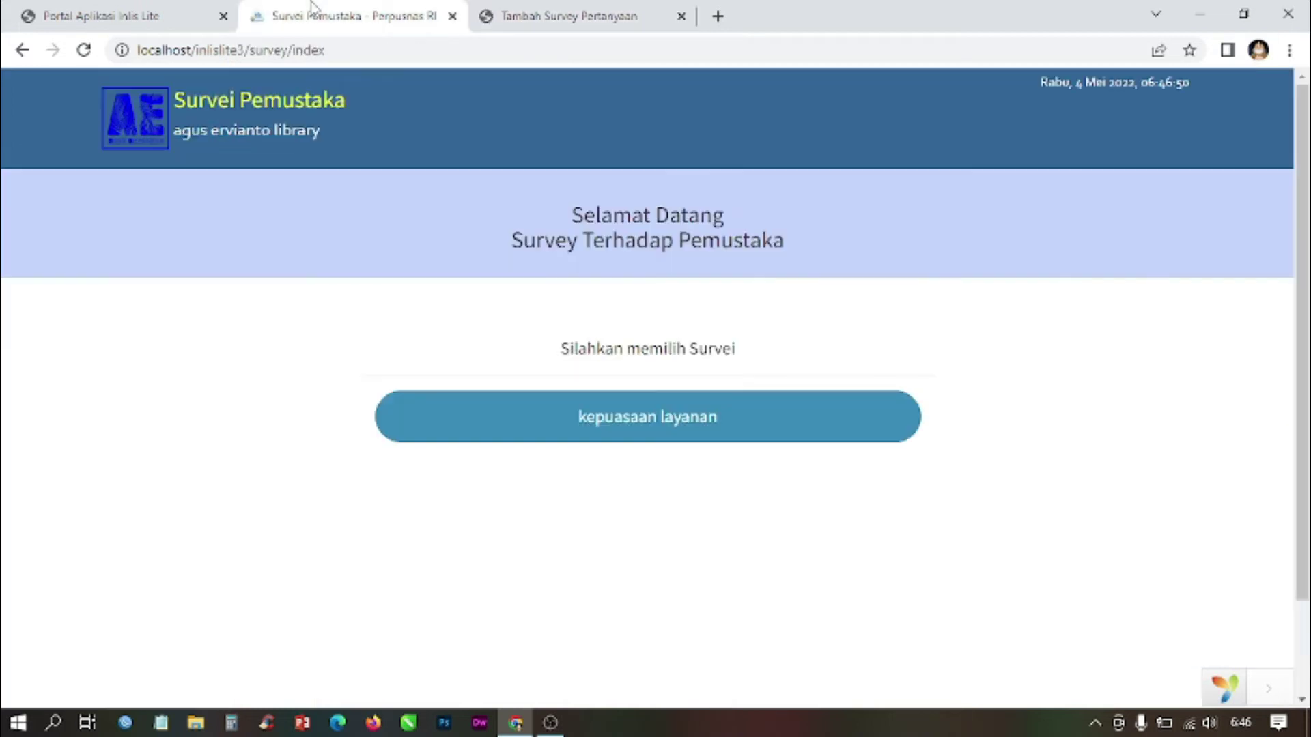
click(661, 419)
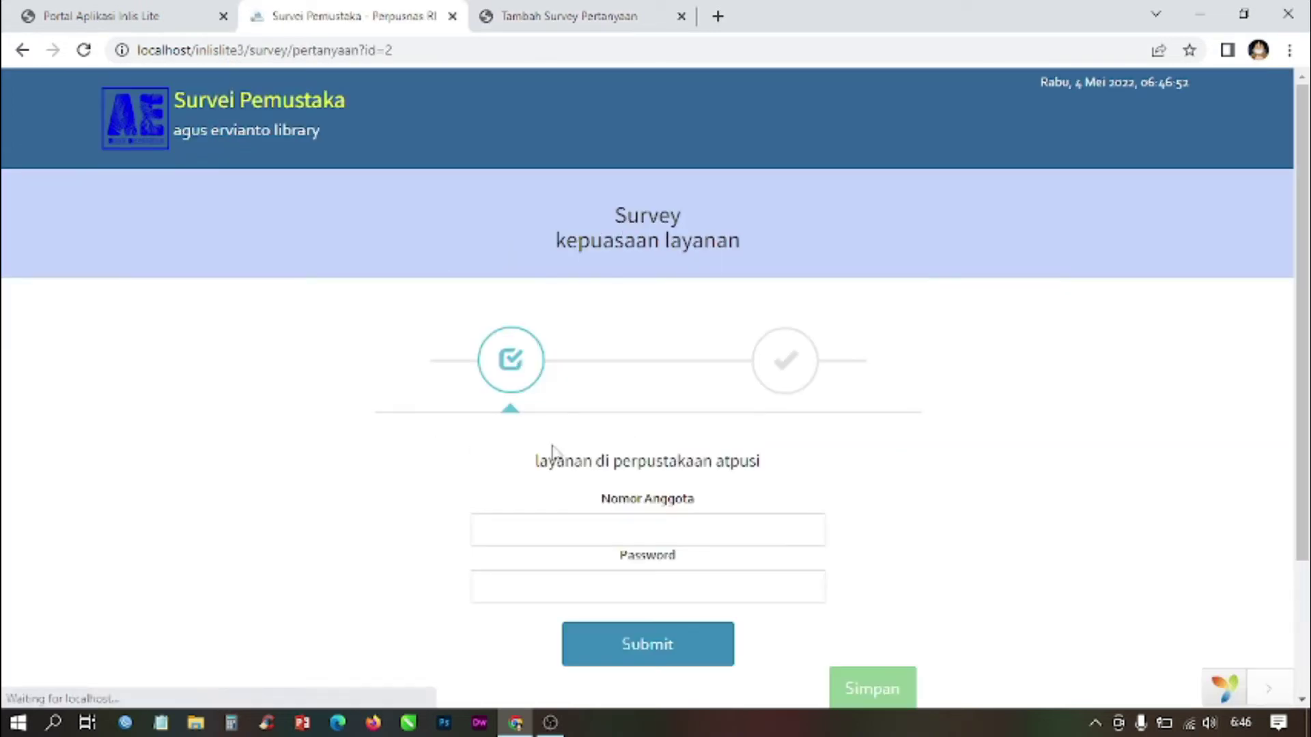
scroll(468, 380, down, 3)
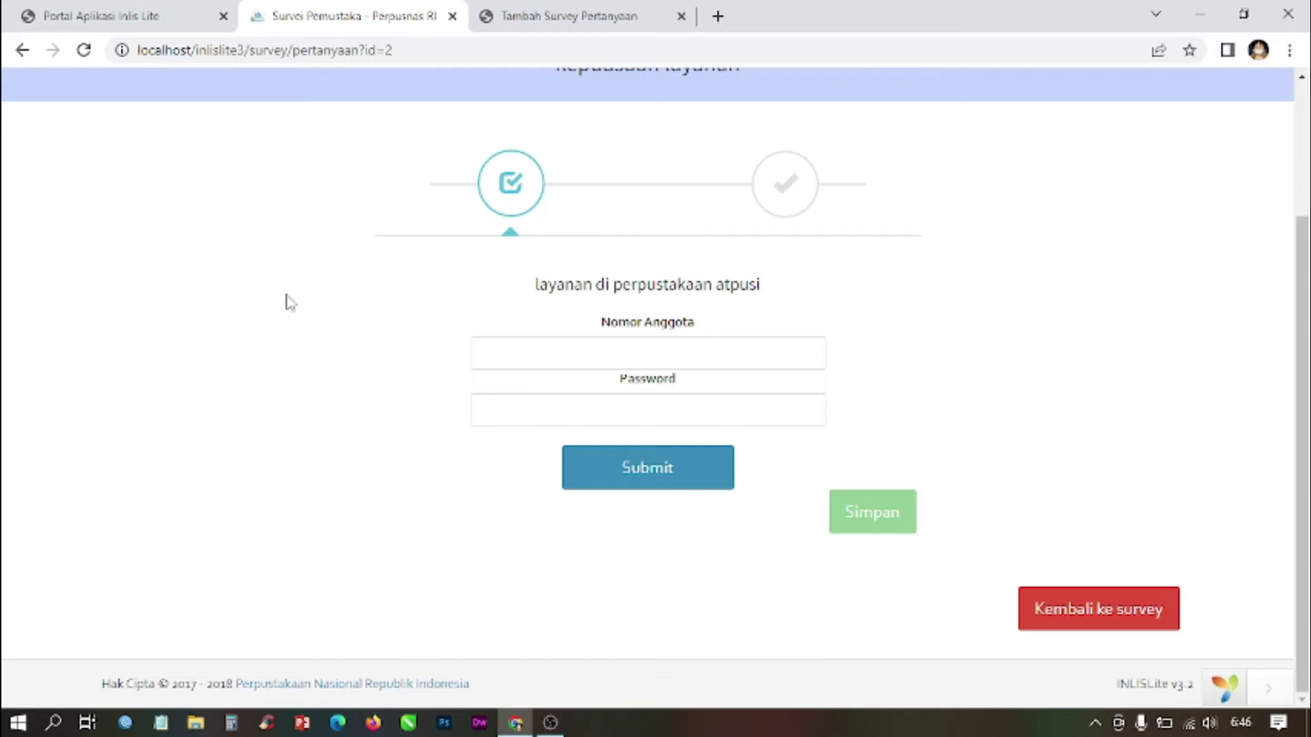
Step: Set the question's orientation to Horisontal and No Urut to 1, then save it
click(533, 19)
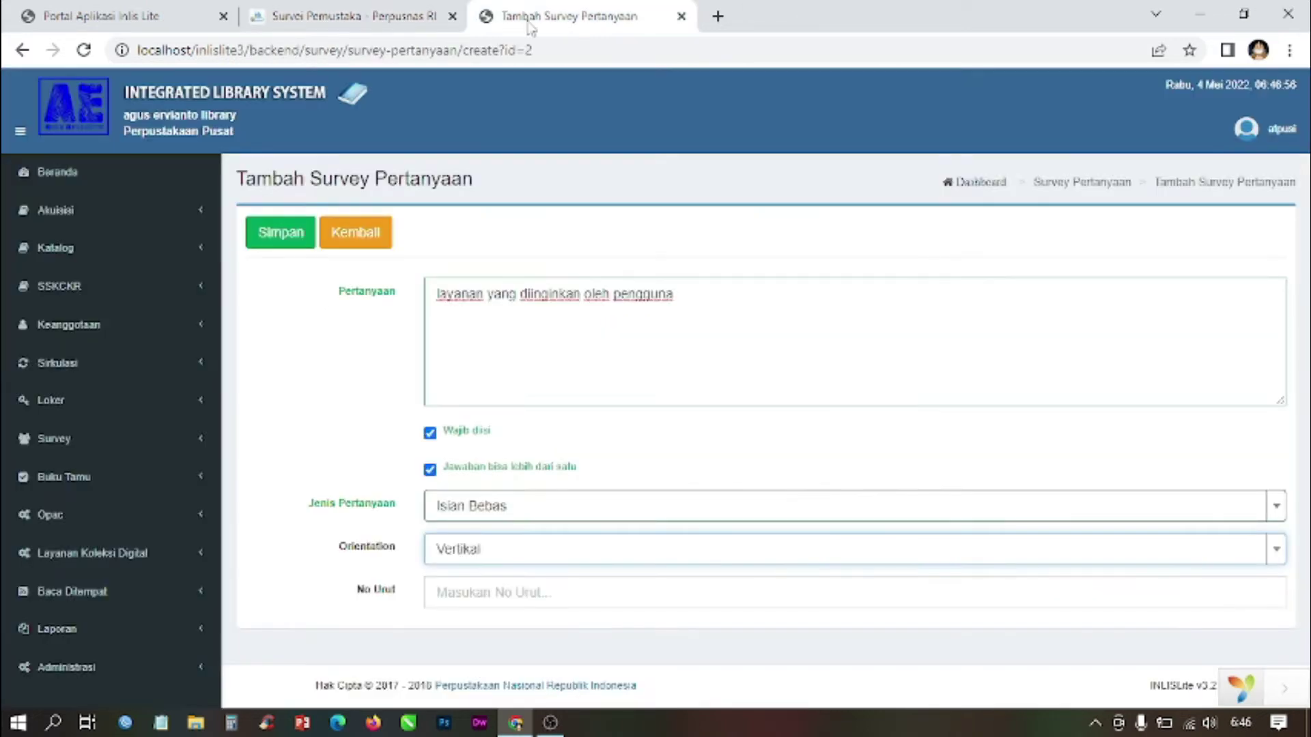
click(487, 564)
click(484, 628)
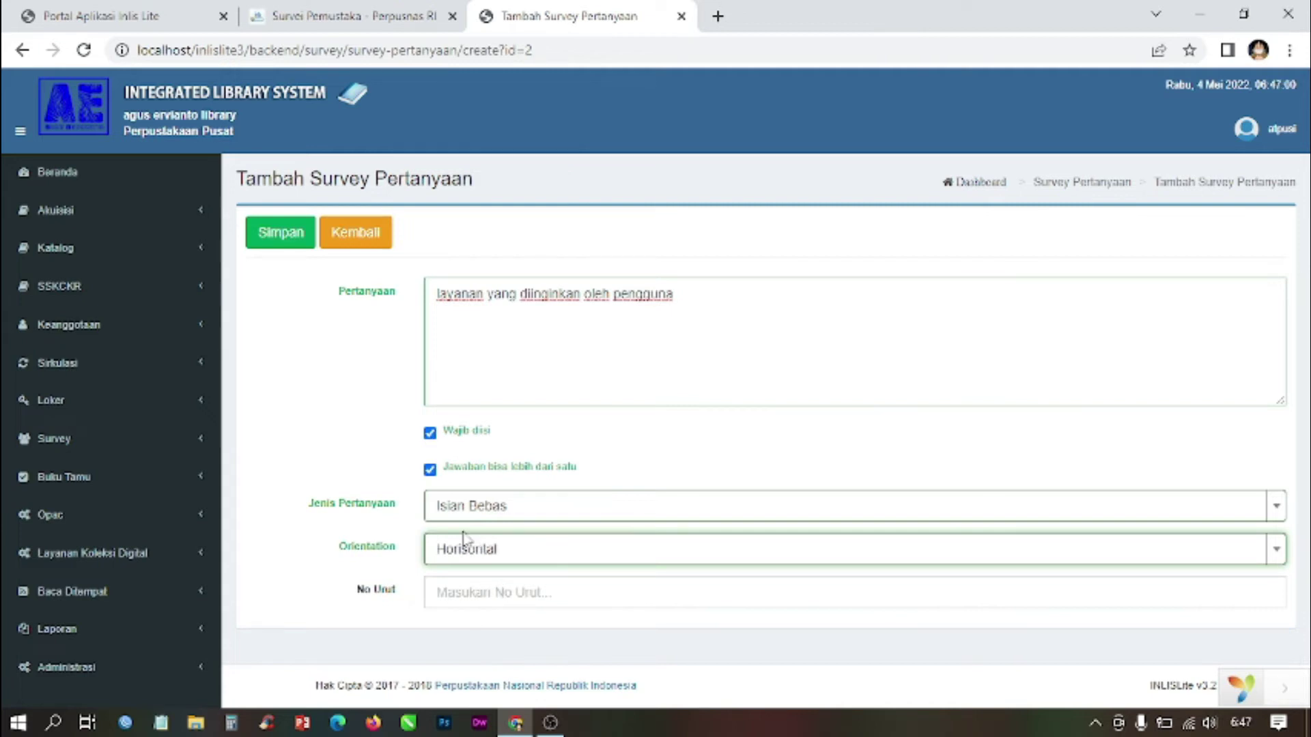
click(441, 595)
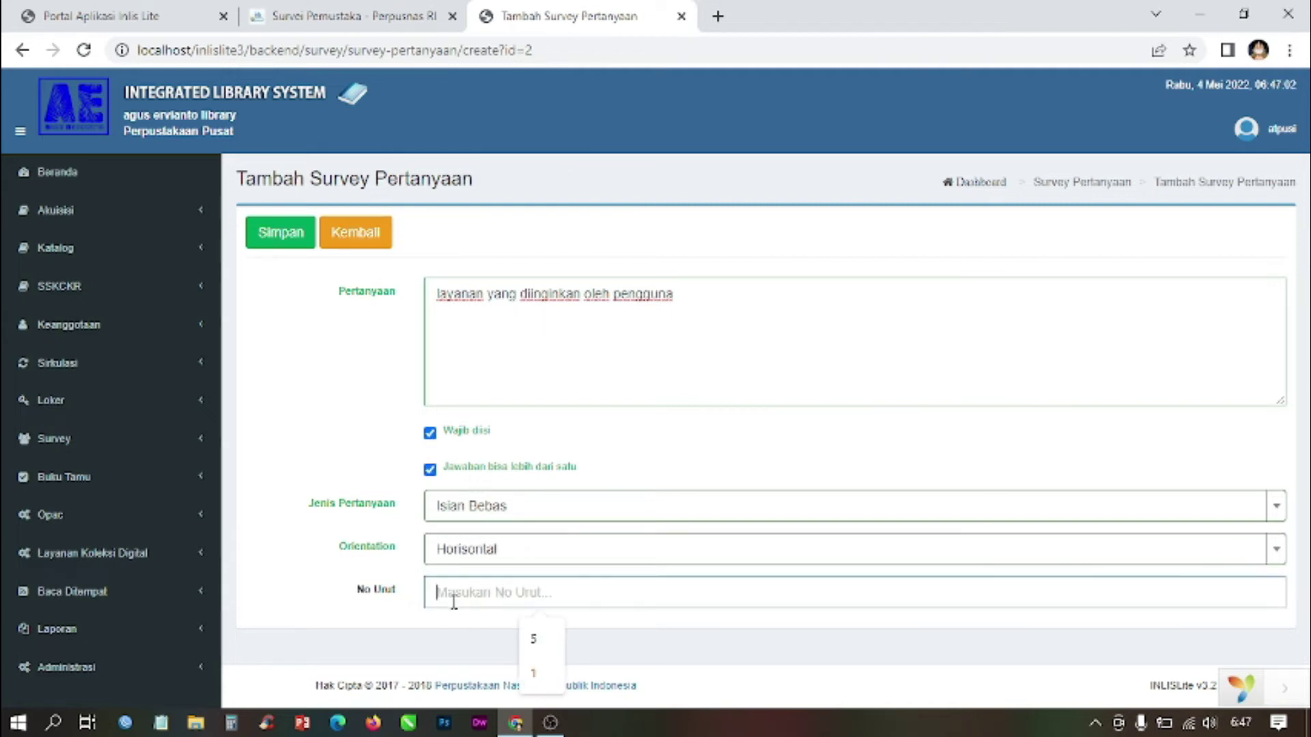
text(1)
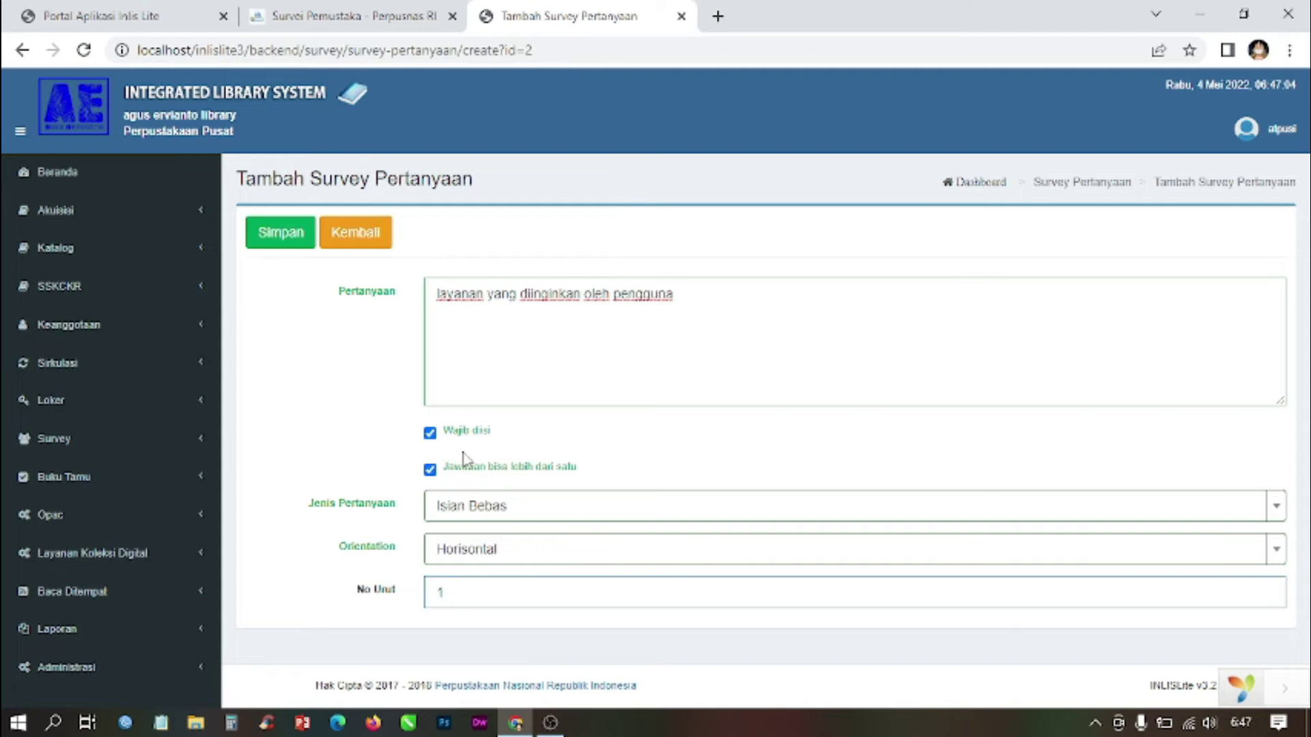
click(292, 251)
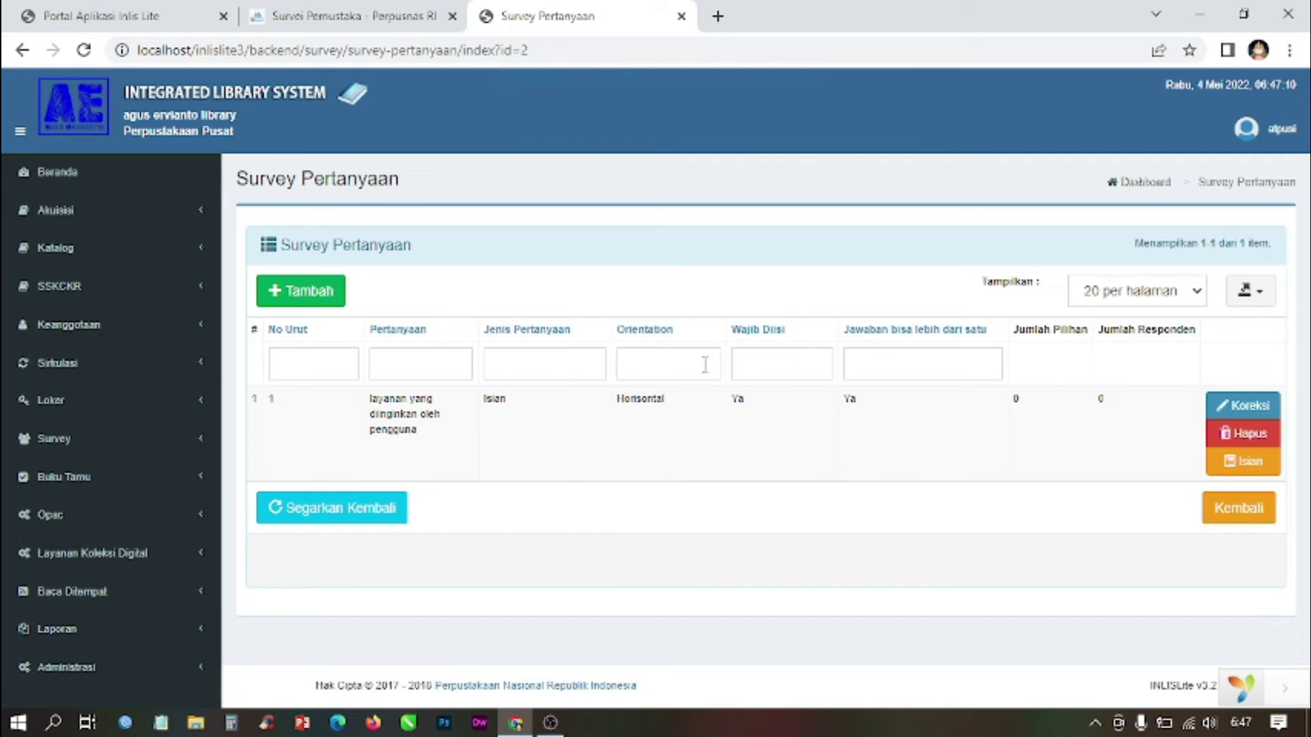
Step: Add question 'seberapa puas anda dengan layanan sistem otomasi', required and allowing multiple answers
click(314, 300)
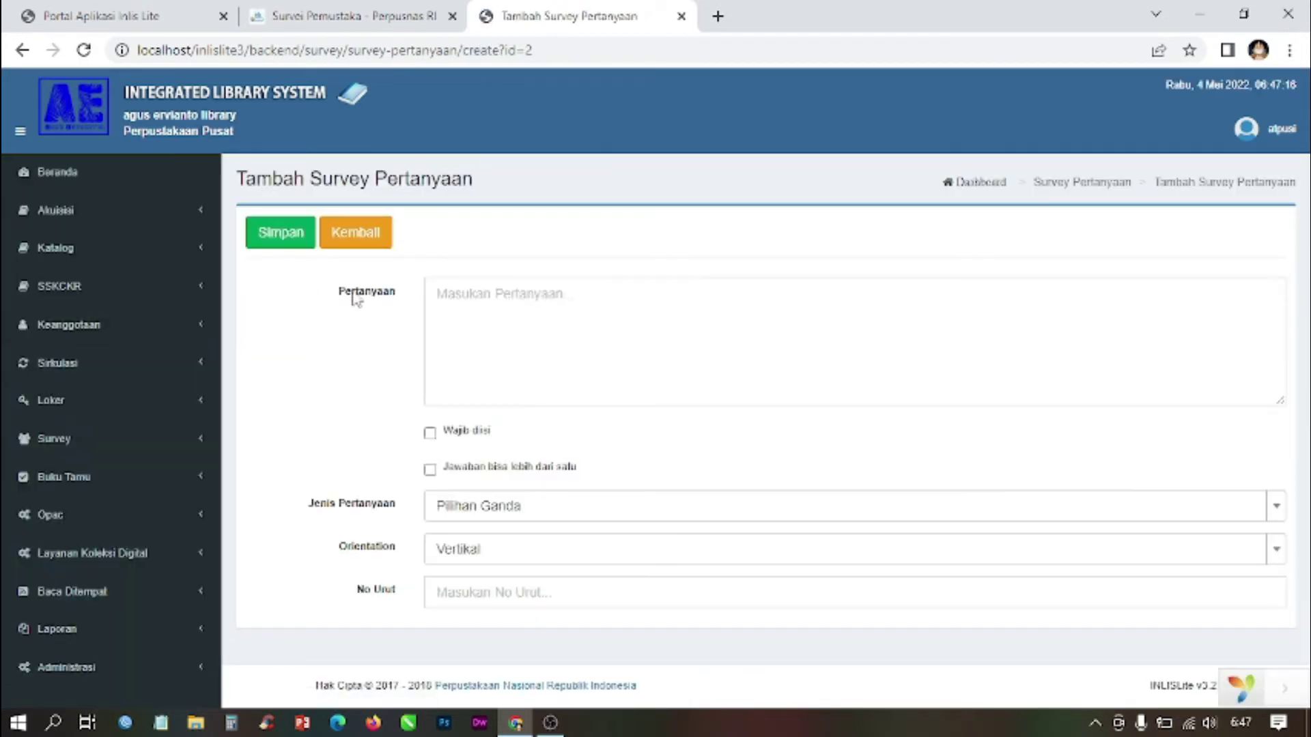
click(513, 303)
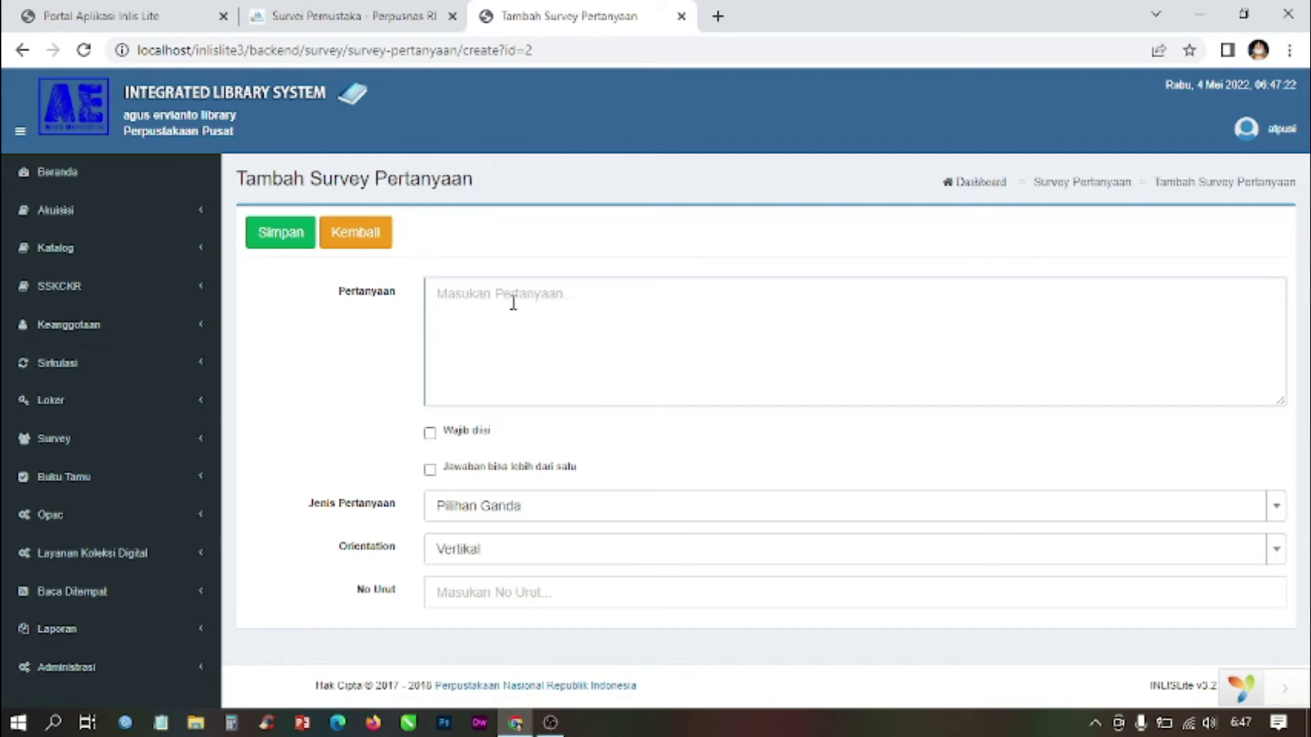
text(seberapa puas anda dengan layanan sistem otomasi)
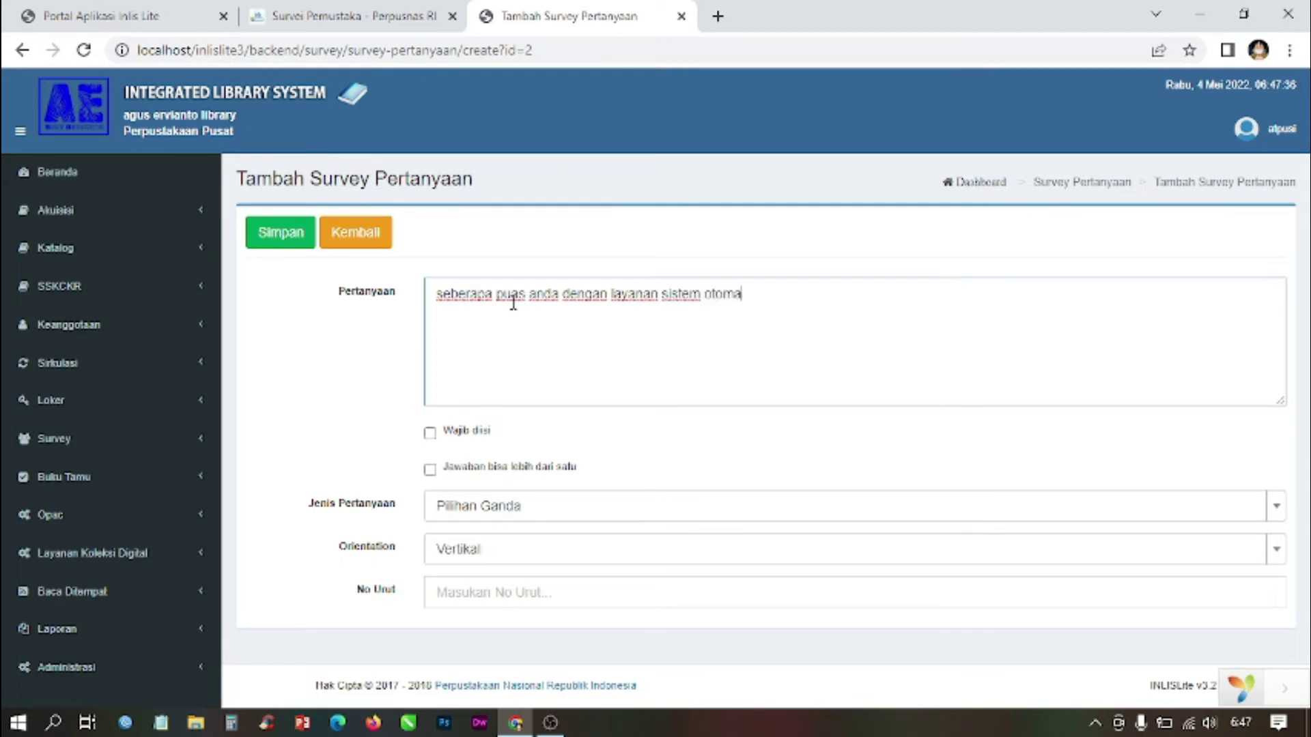
click(468, 432)
click(477, 469)
Step: Make it an Isian Bebas question, Horisontal, No Urut 2, and save it
click(477, 509)
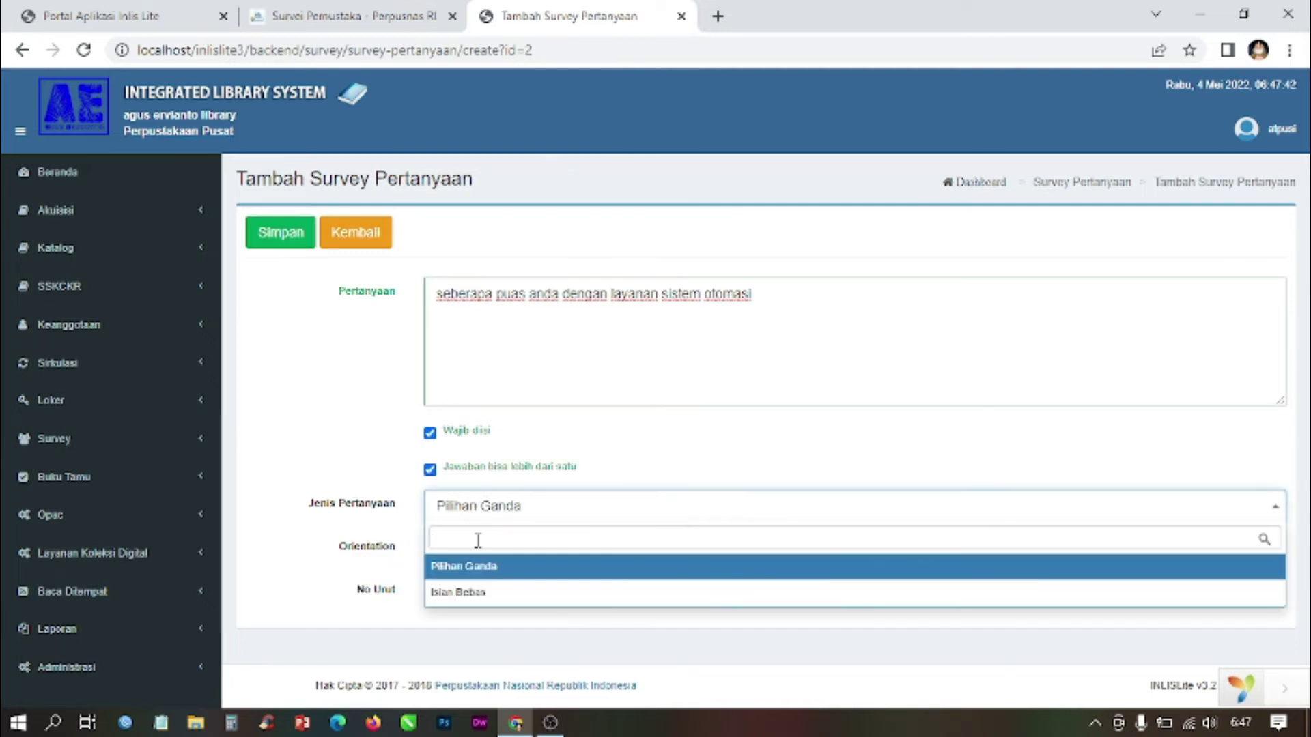
click(479, 589)
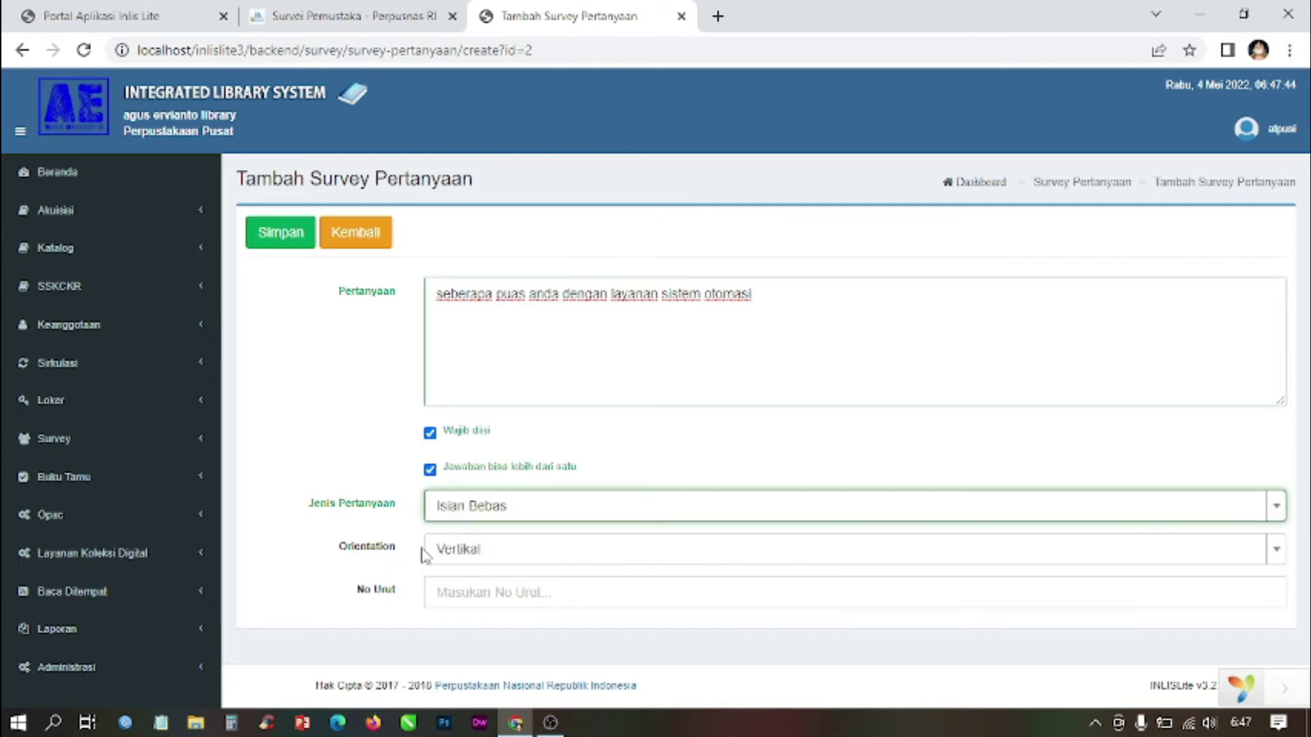
click(458, 554)
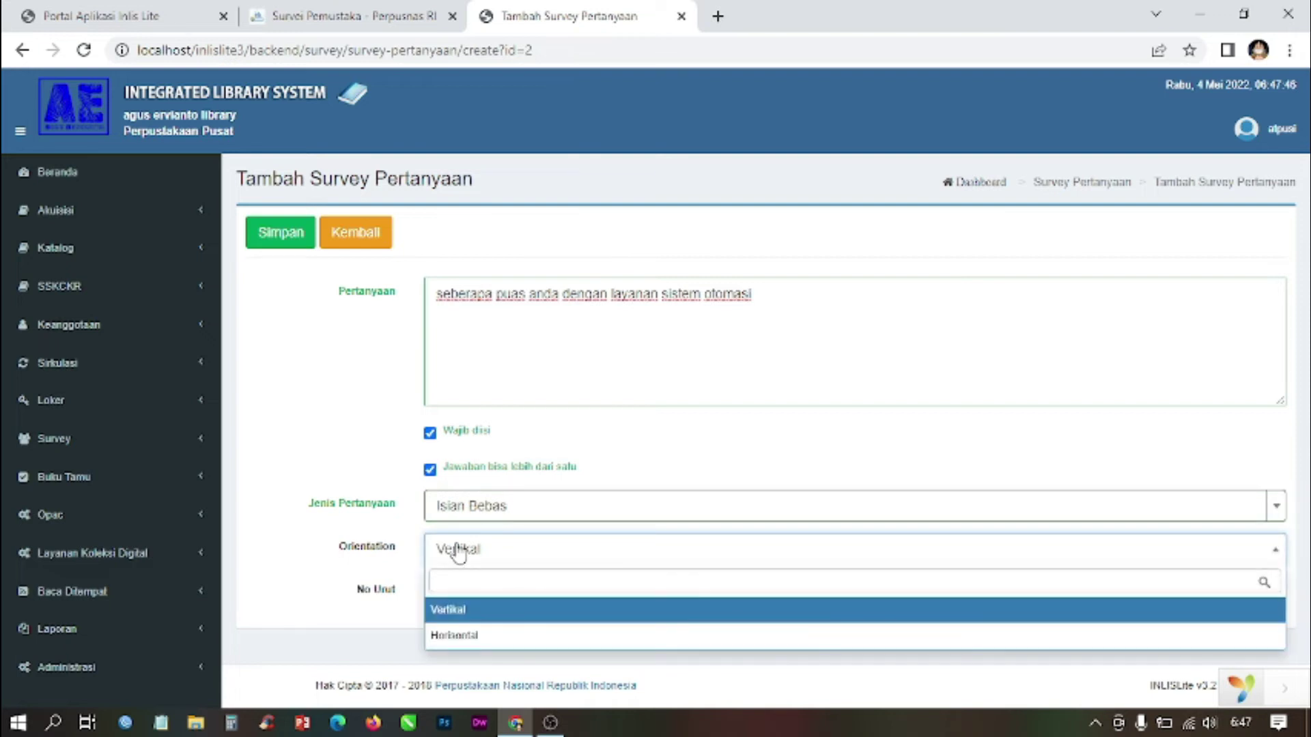
click(475, 635)
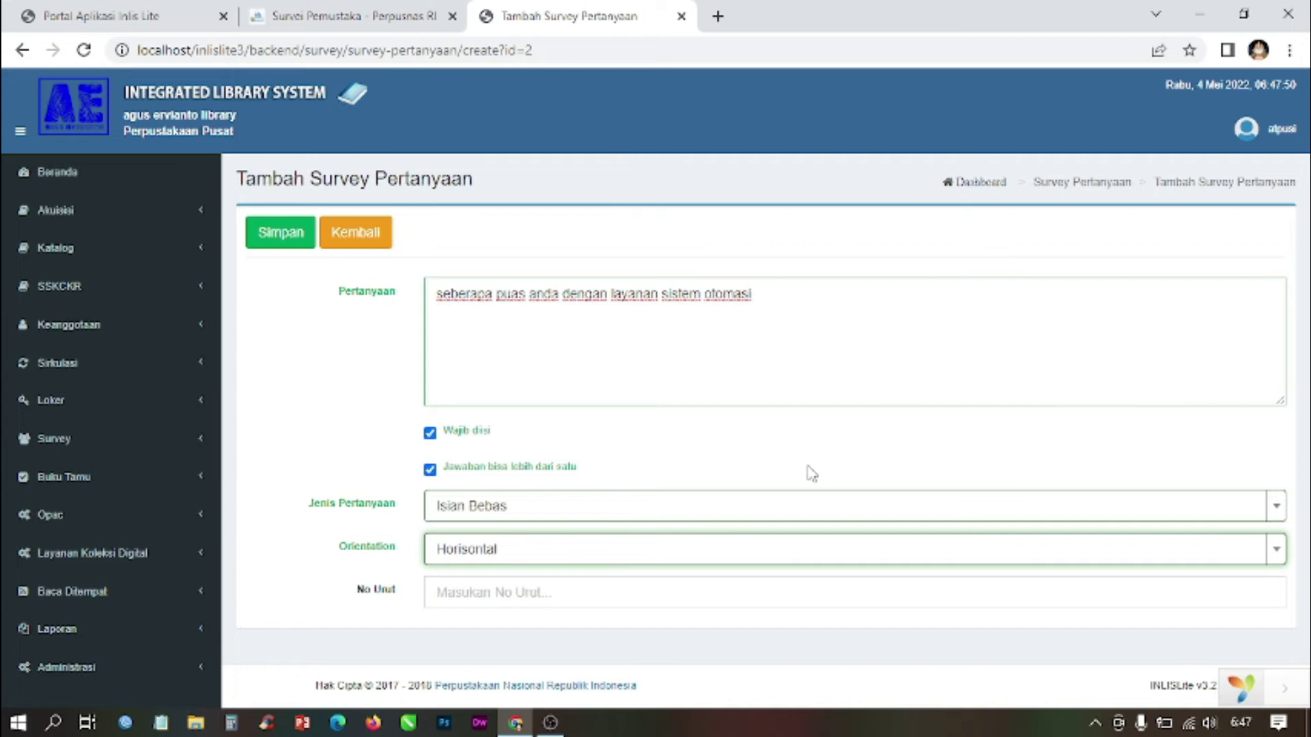
click(566, 593)
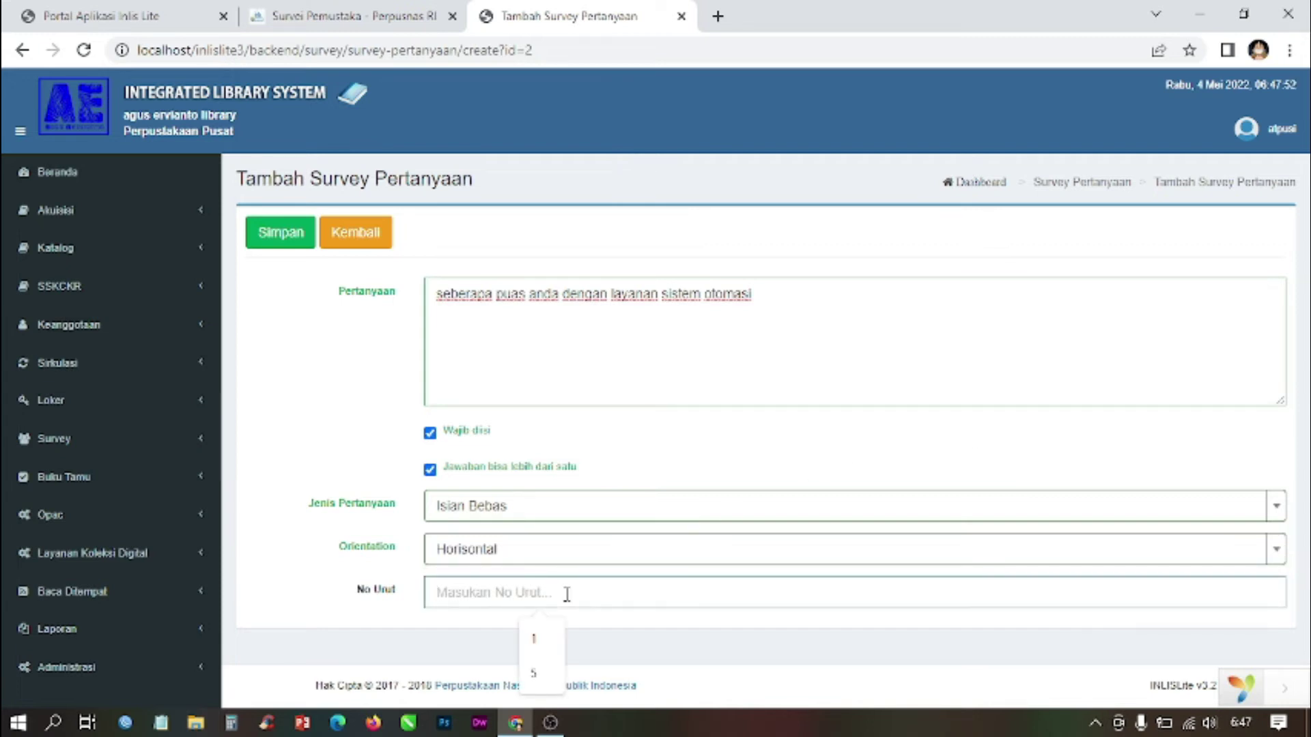
text(2)
click(314, 339)
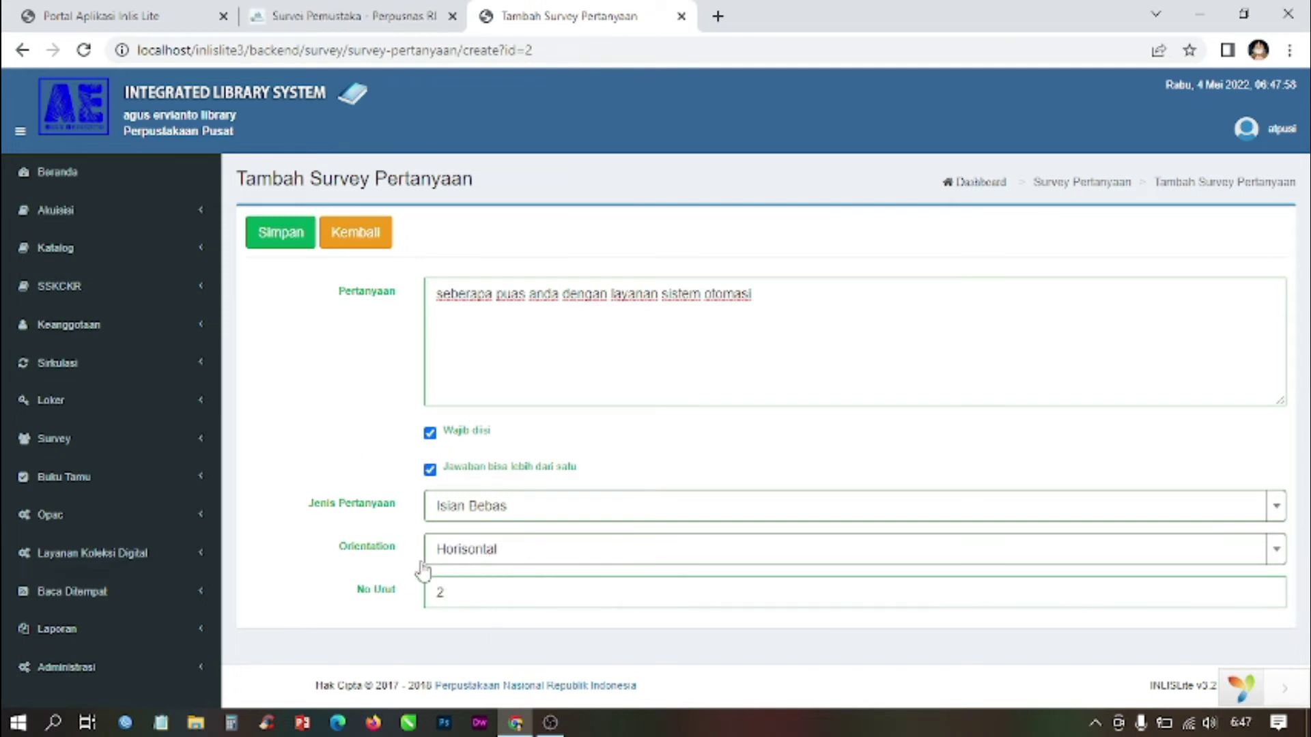
click(284, 237)
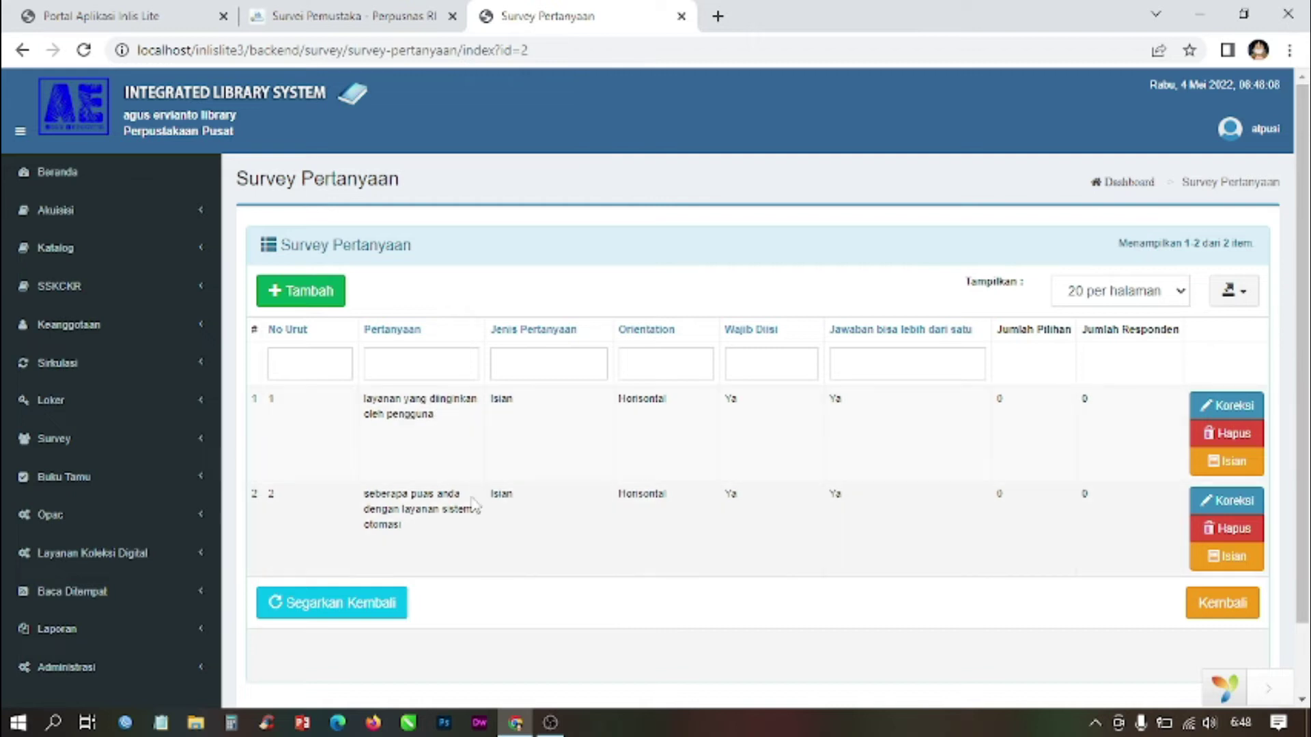
Step: Add question 'pelayanan koleksi yang ada di perpustakaan', required and allowing multiple answers
click(321, 299)
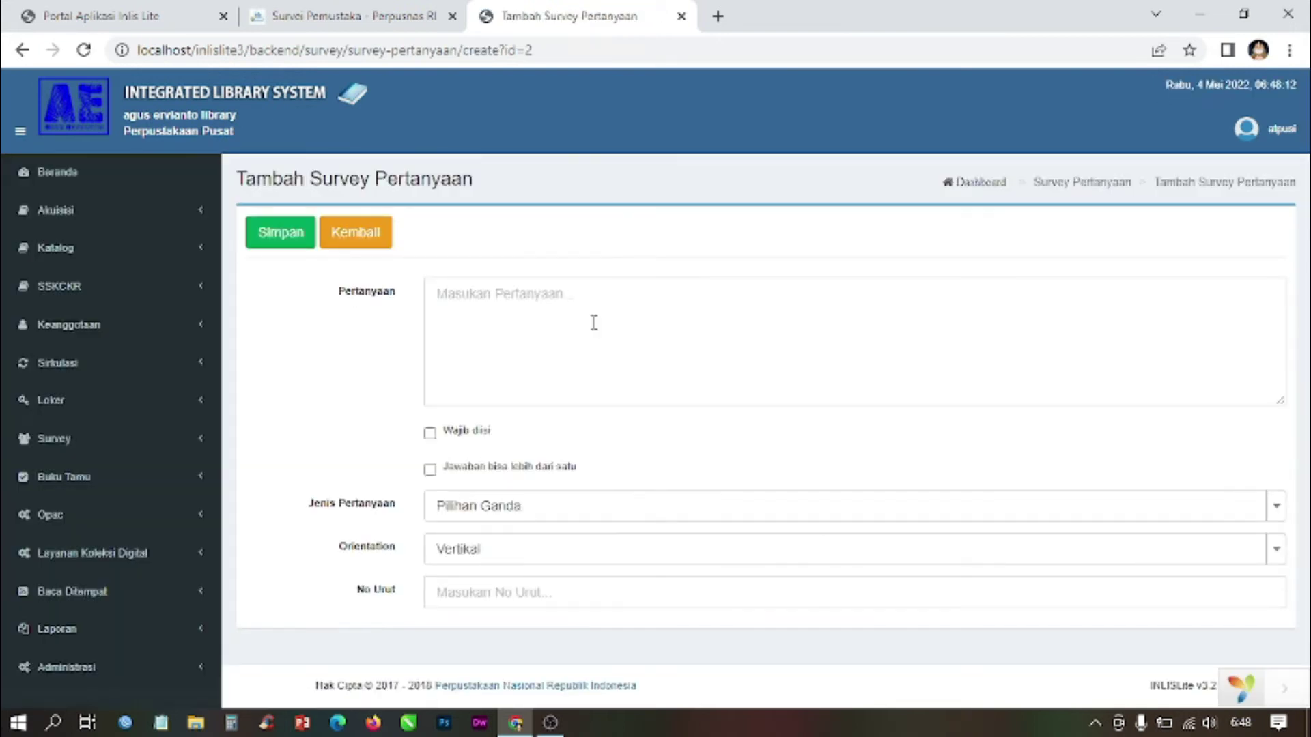
click(554, 301)
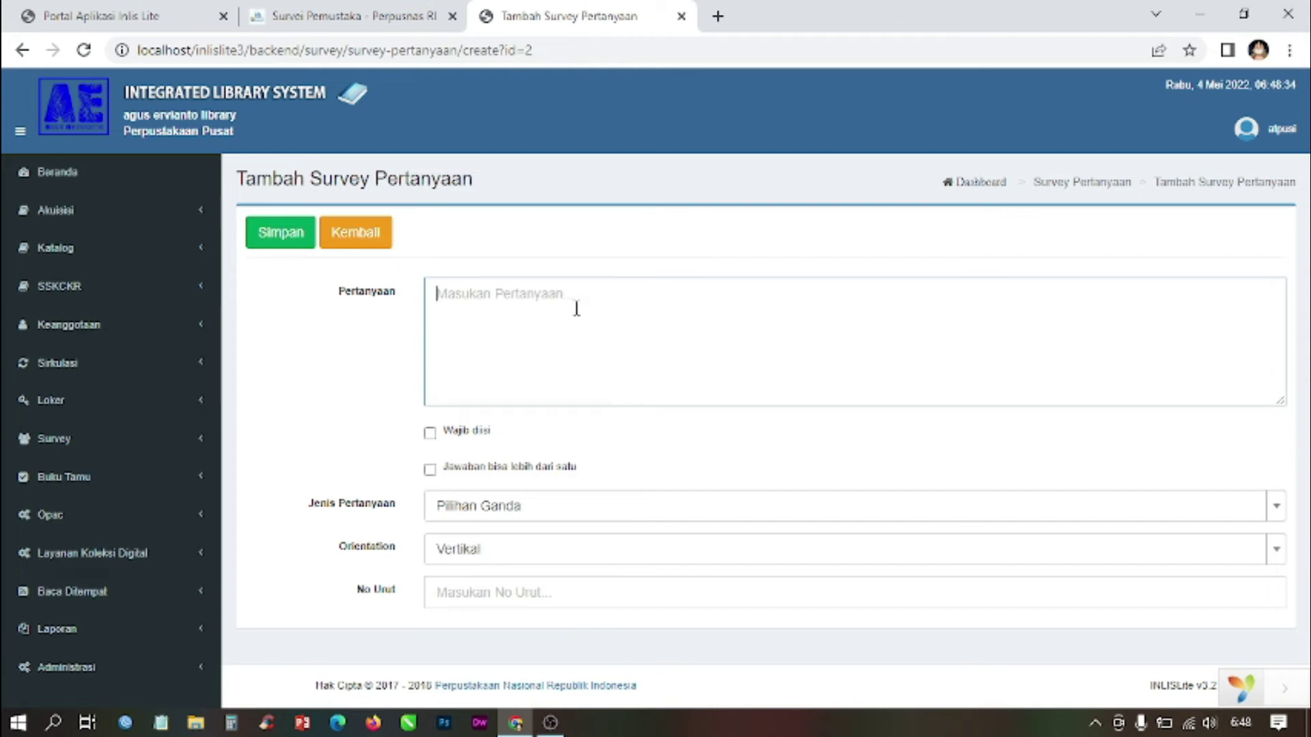
text(pelayanan koleksi yang ada di perpusta)
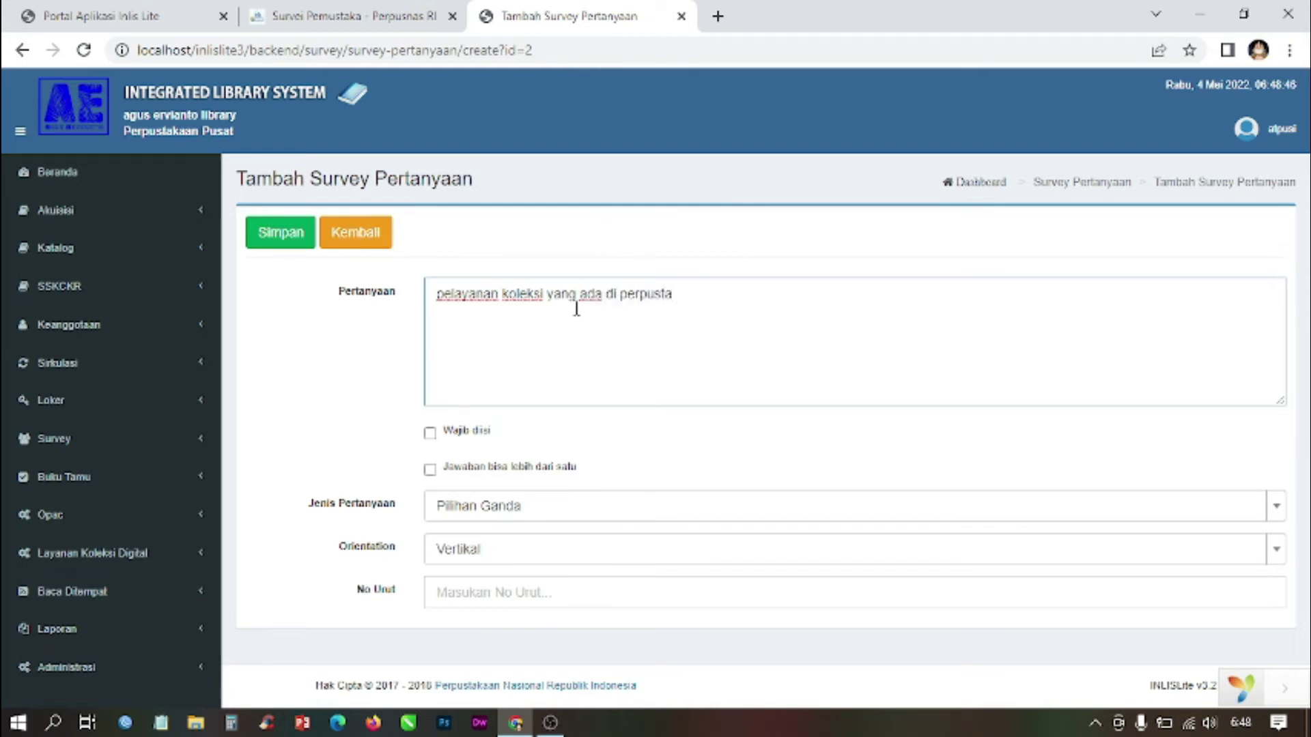
text(n)
click(430, 433)
click(461, 473)
Step: Make it an Isian Bebas question, Horisontal, No Urut 3, and save it
click(469, 506)
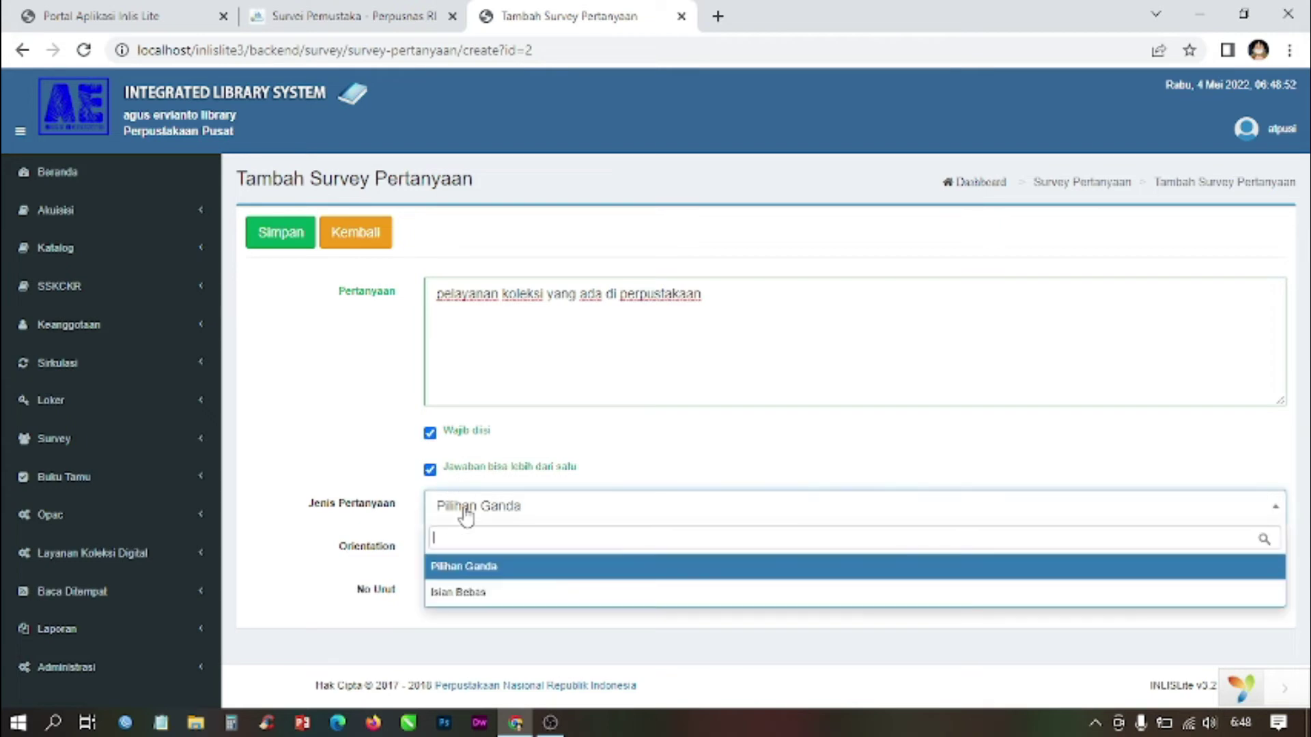
click(473, 588)
click(481, 546)
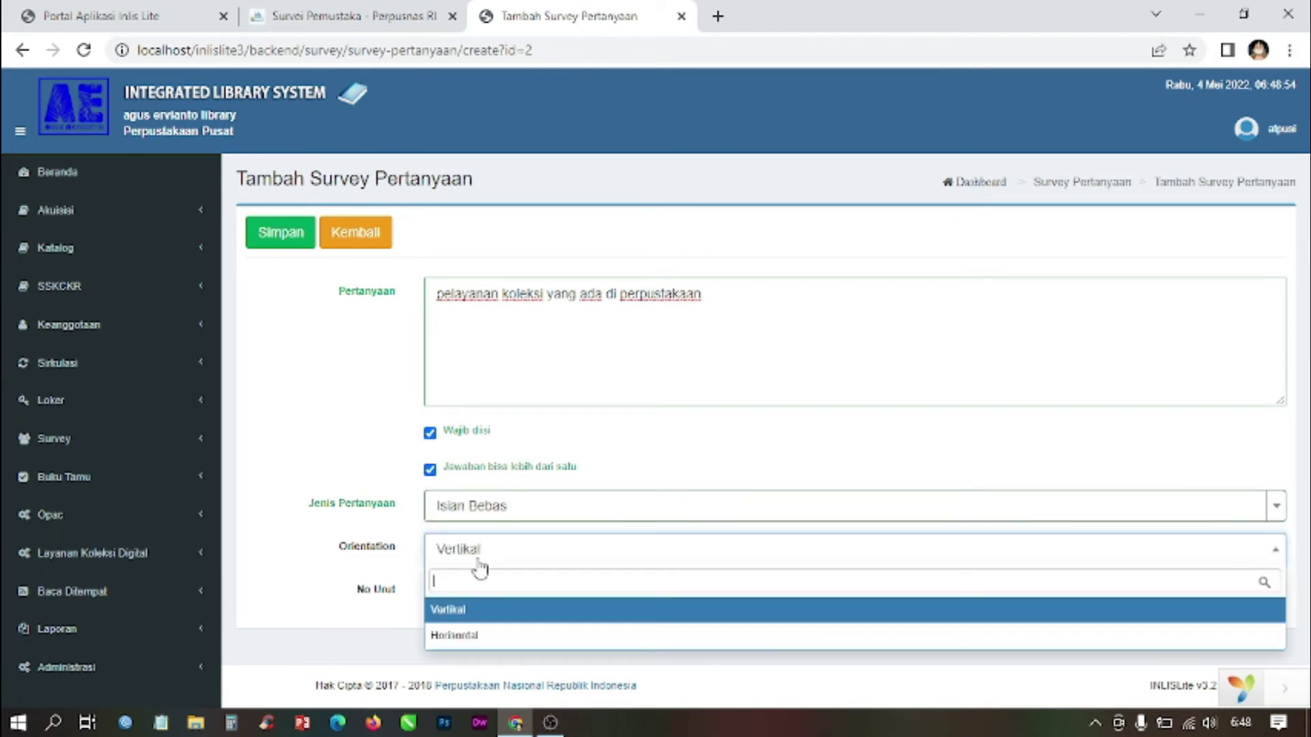
click(468, 634)
click(472, 592)
text(3)
click(343, 349)
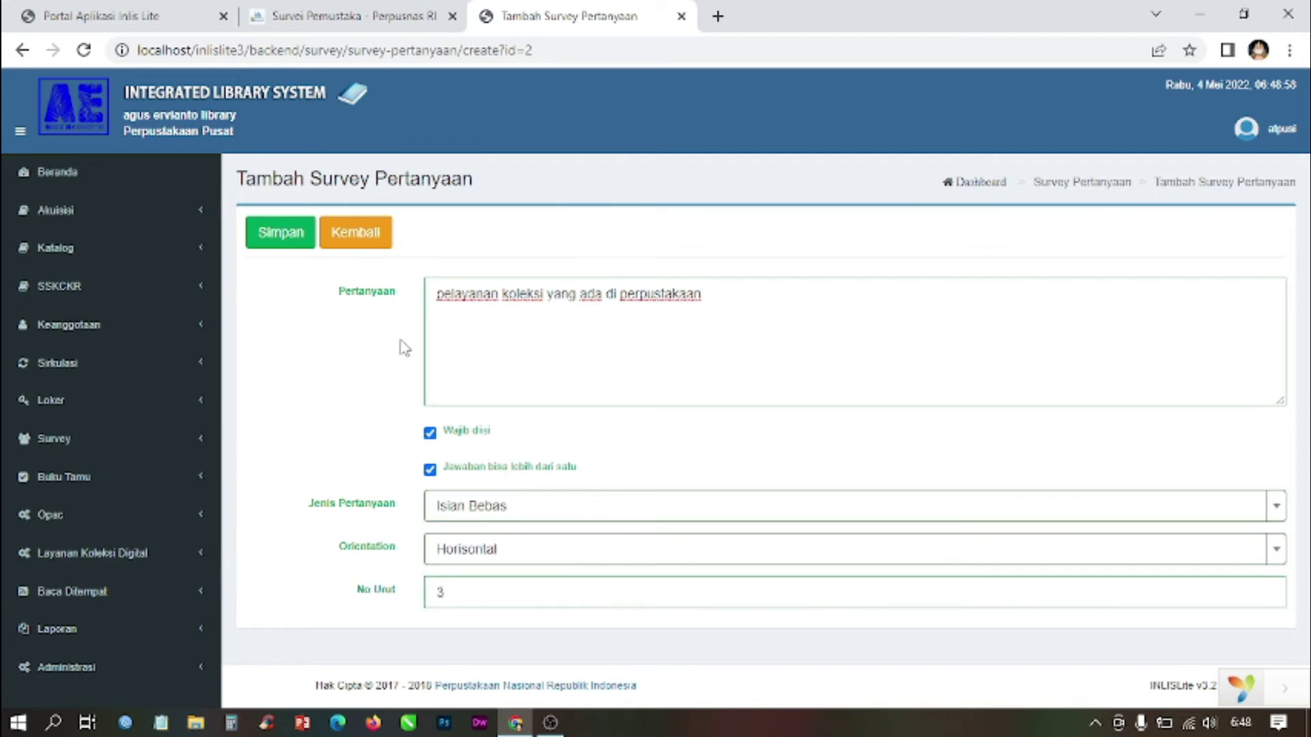
click(276, 235)
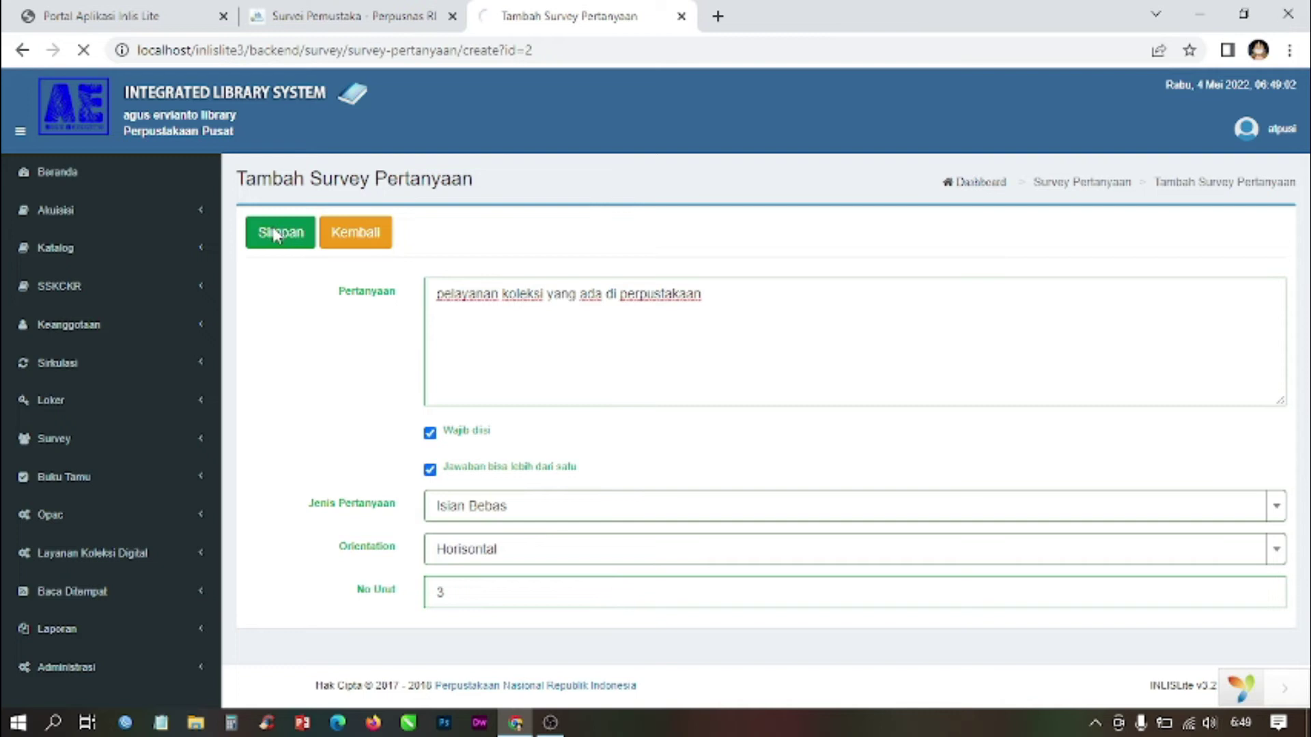
scroll(439, 351, down, 3)
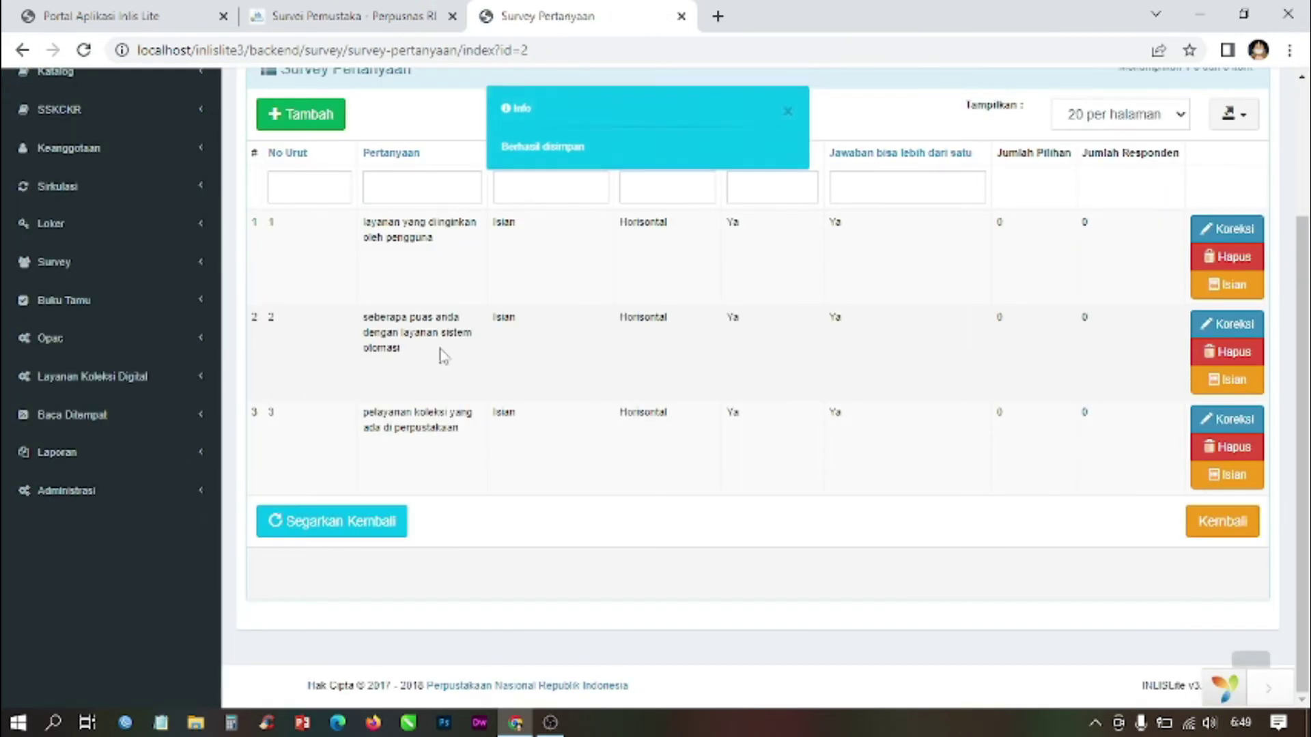
scroll(925, 353, up, 3)
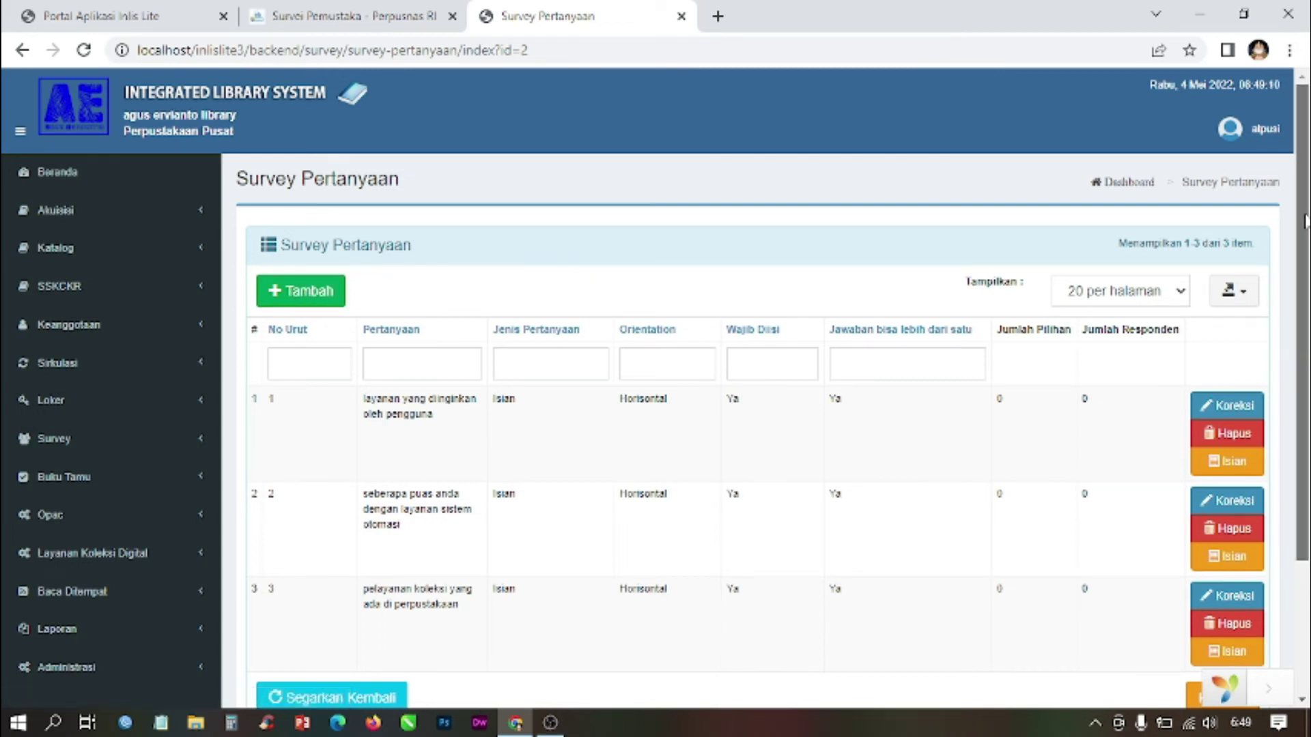
scroll(412, 183, down, 2)
Step: Start a fourth question titled 'kondisi ruangan perpustakaan', replacing the mistyped first word
click(302, 171)
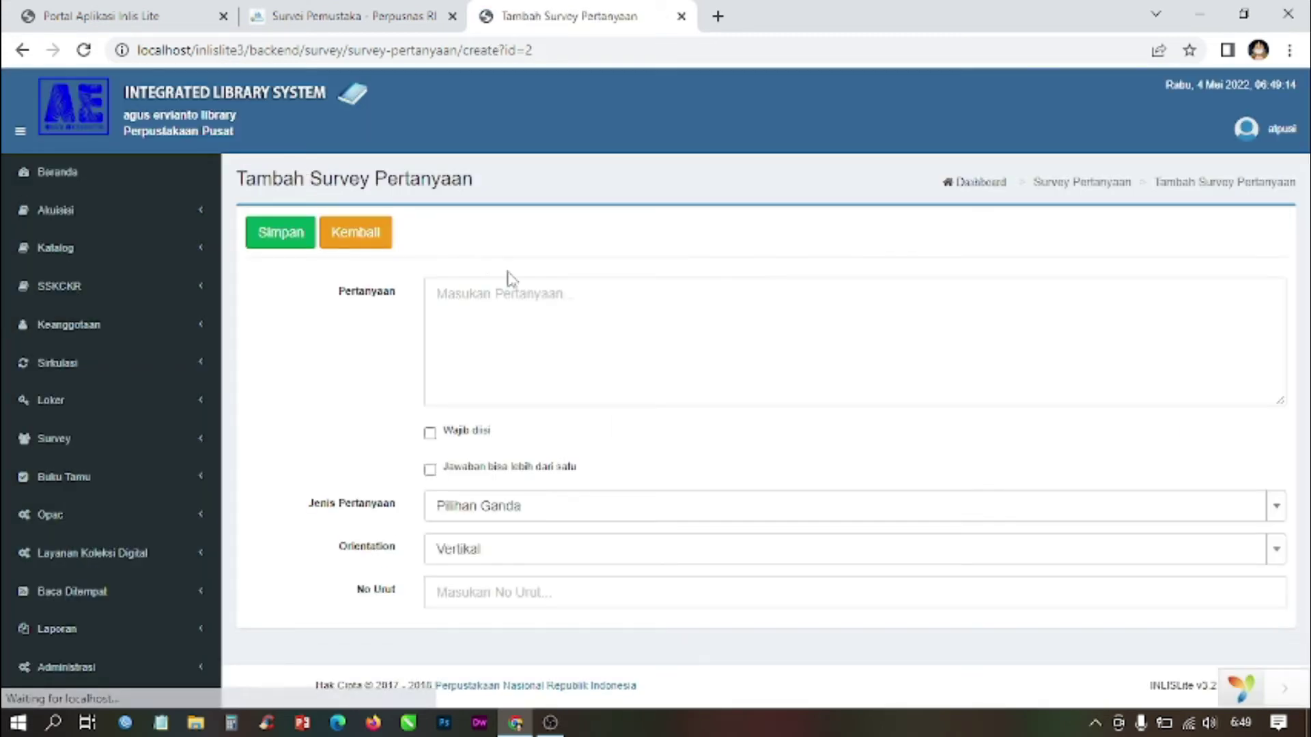
click(519, 295)
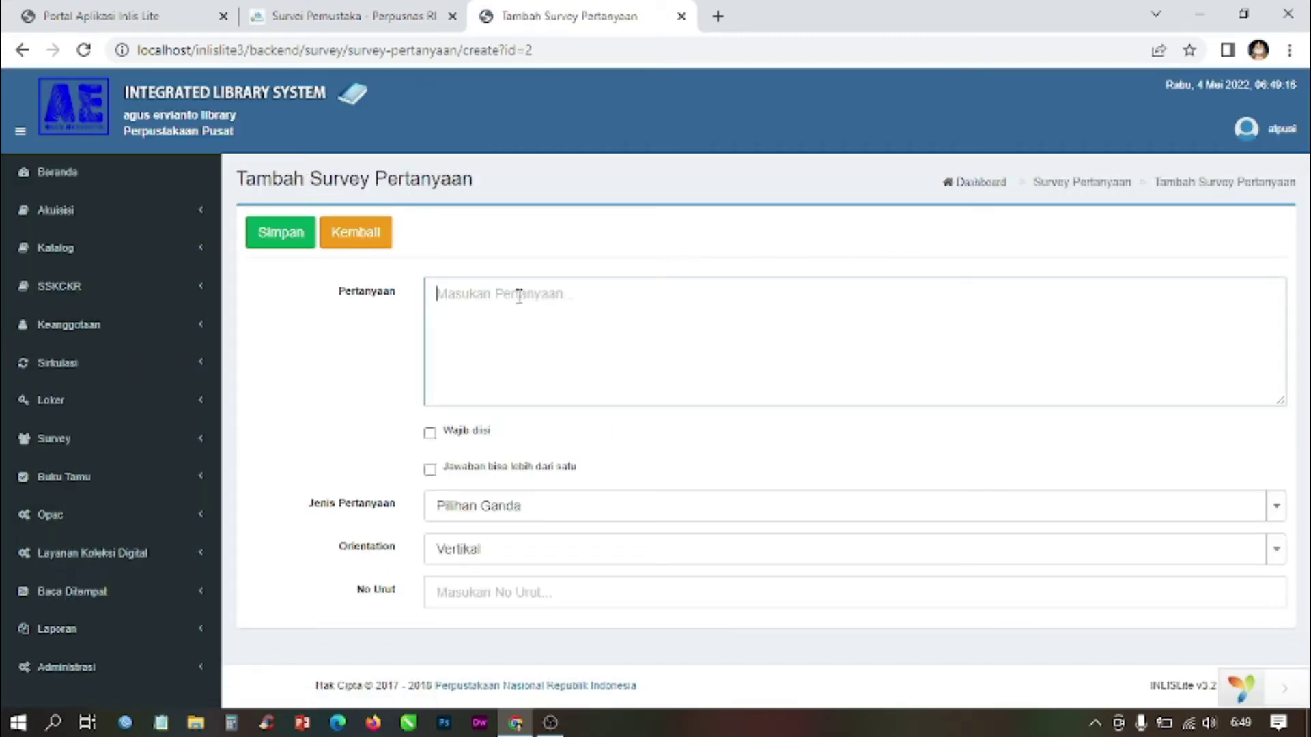
text(pemant)
text(aatan ru)
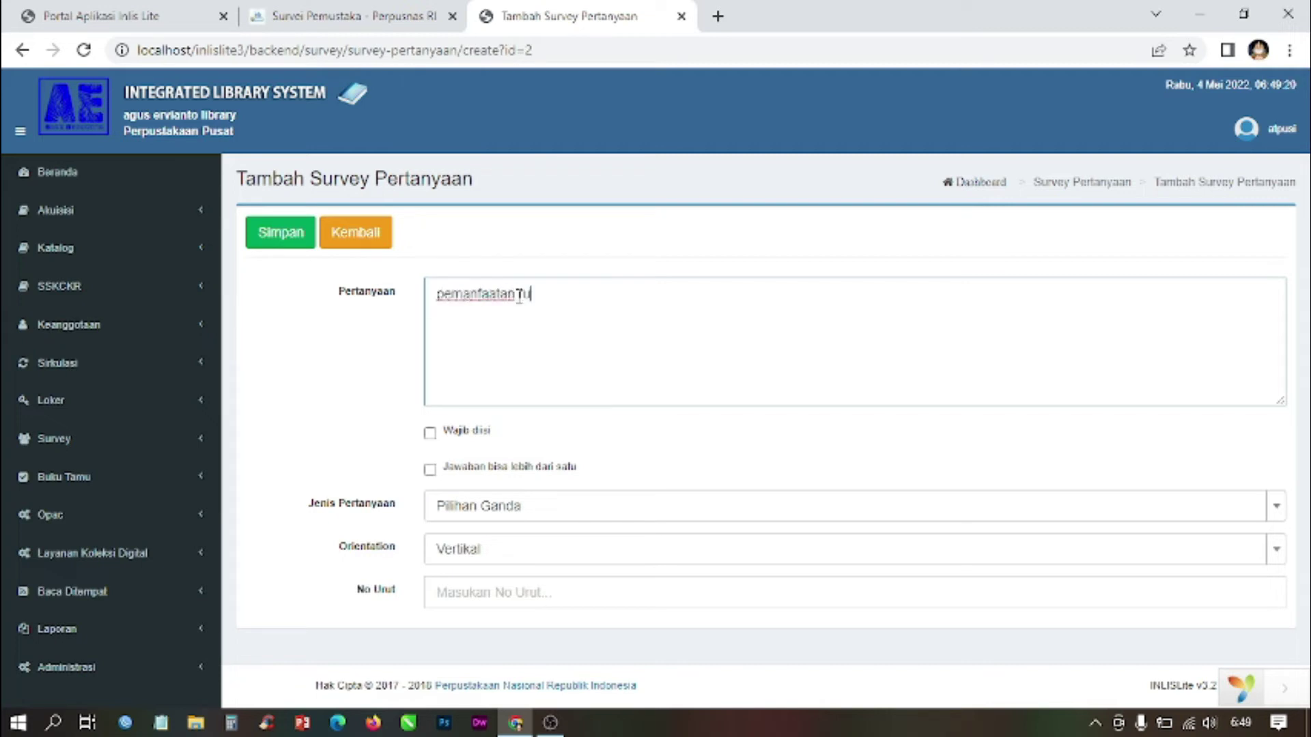
text(angan perpustakaan)
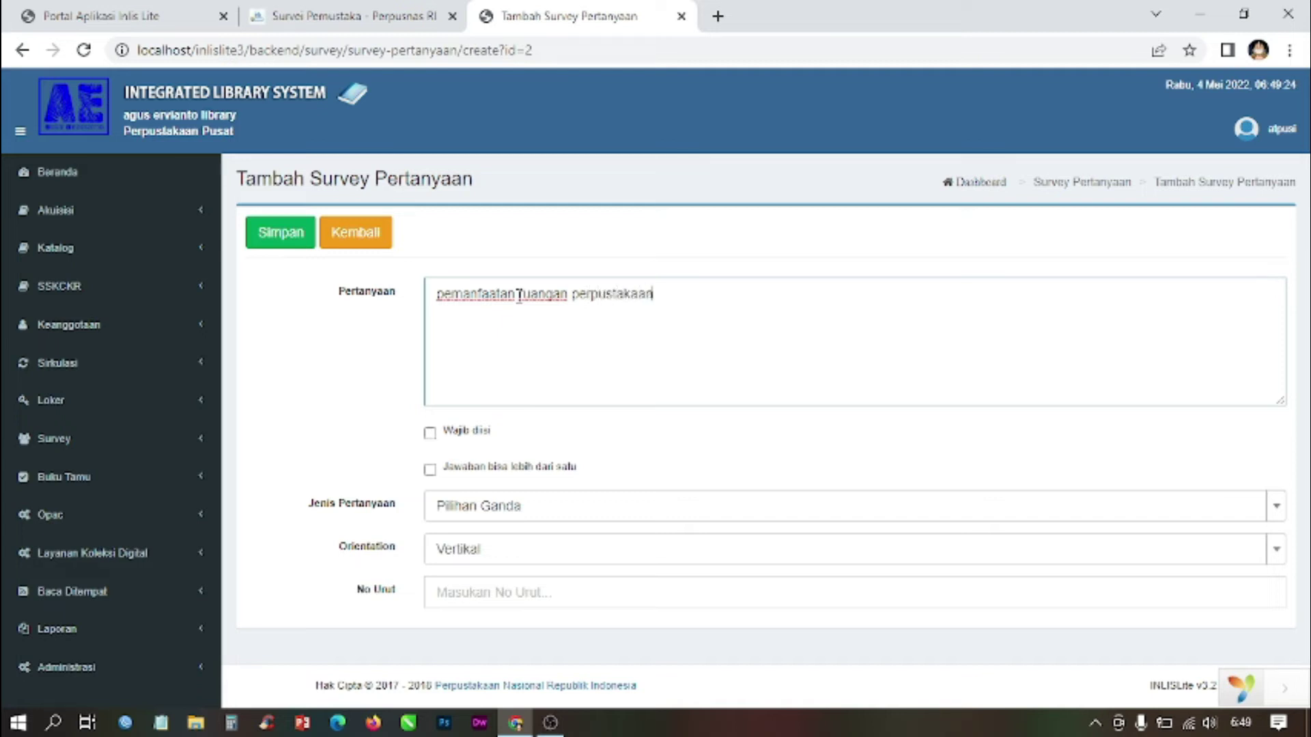
drag(518, 295, 361, 311)
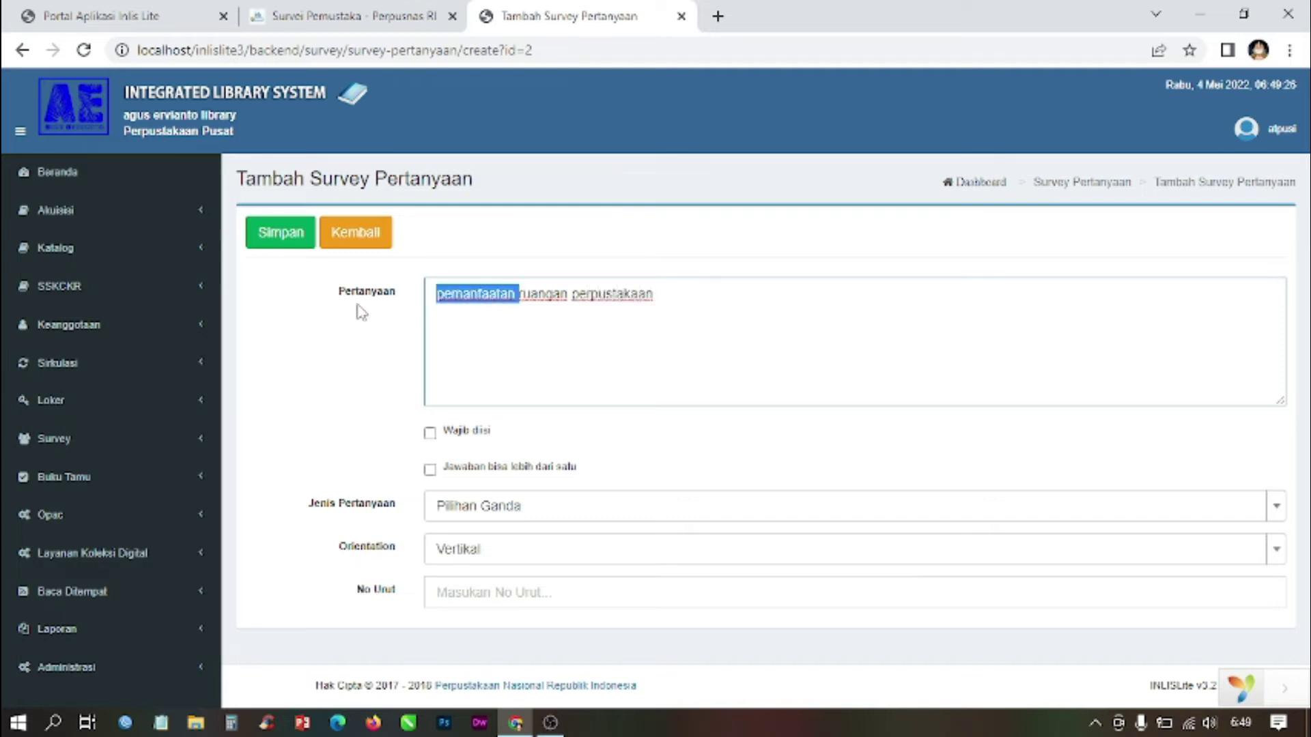
key(BackSpace)
text(kondisi)
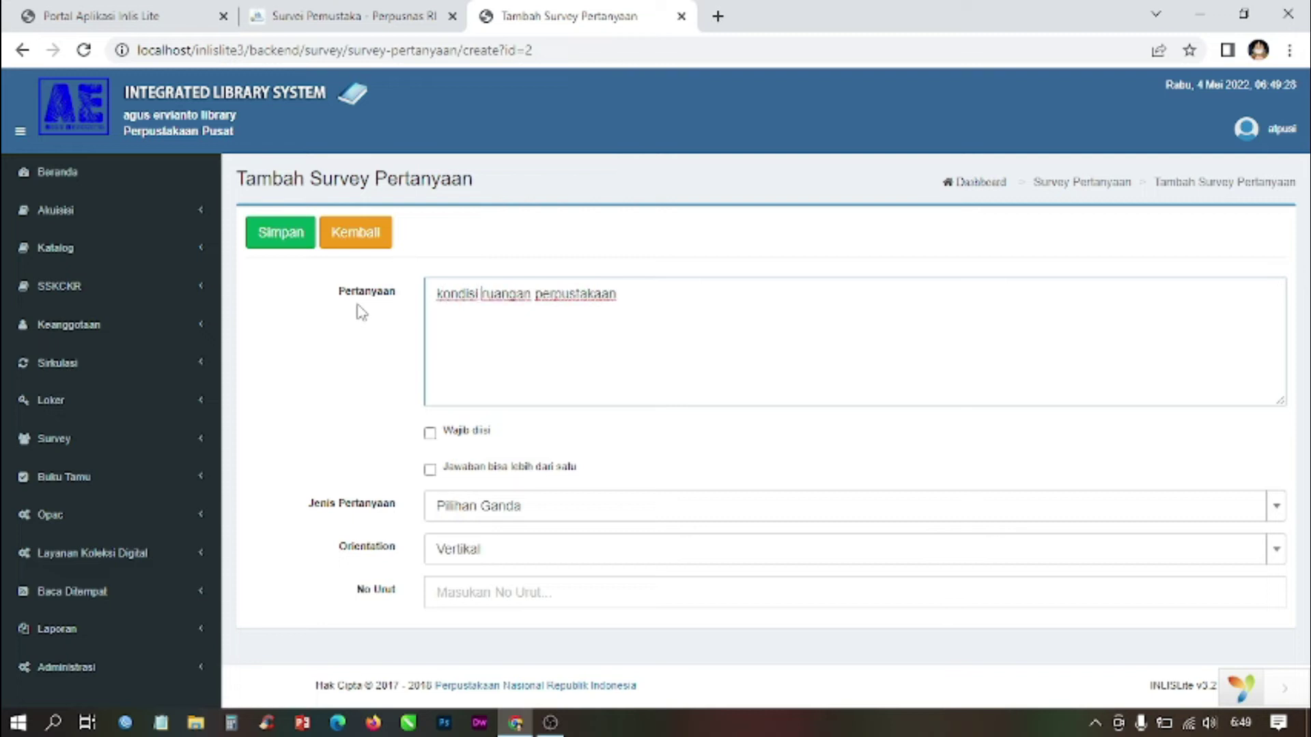
Step: Make it required, multi-answer, Isian Bebas, Horisontal, No Urut 4, and save it
click(430, 433)
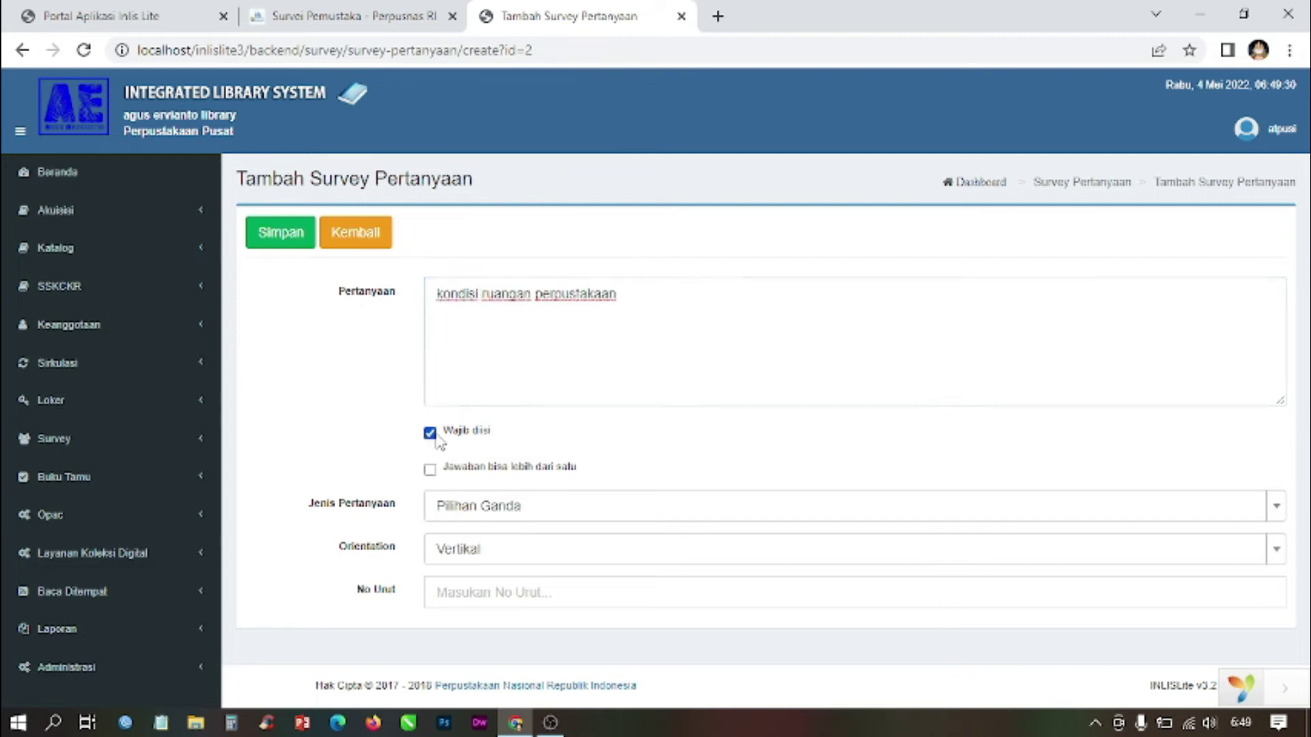
click(429, 470)
click(469, 509)
click(468, 591)
click(492, 554)
click(490, 632)
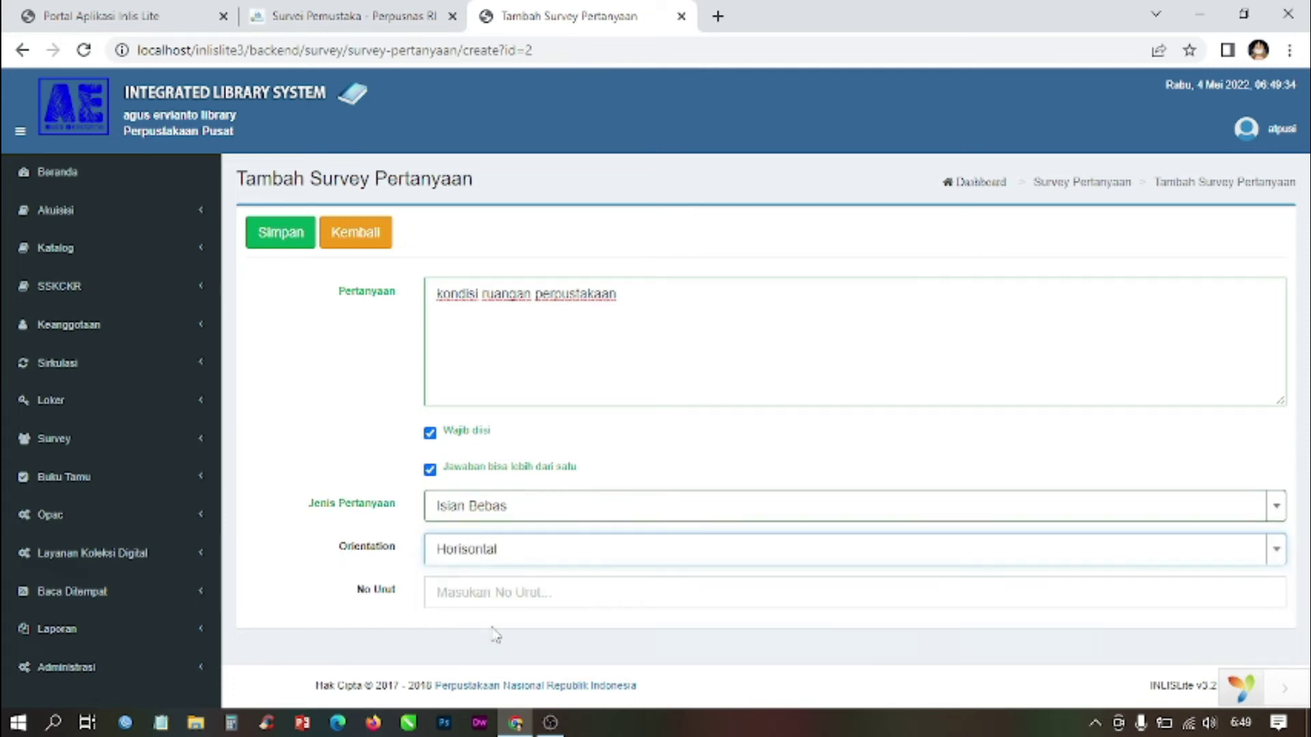
click(492, 591)
text(4)
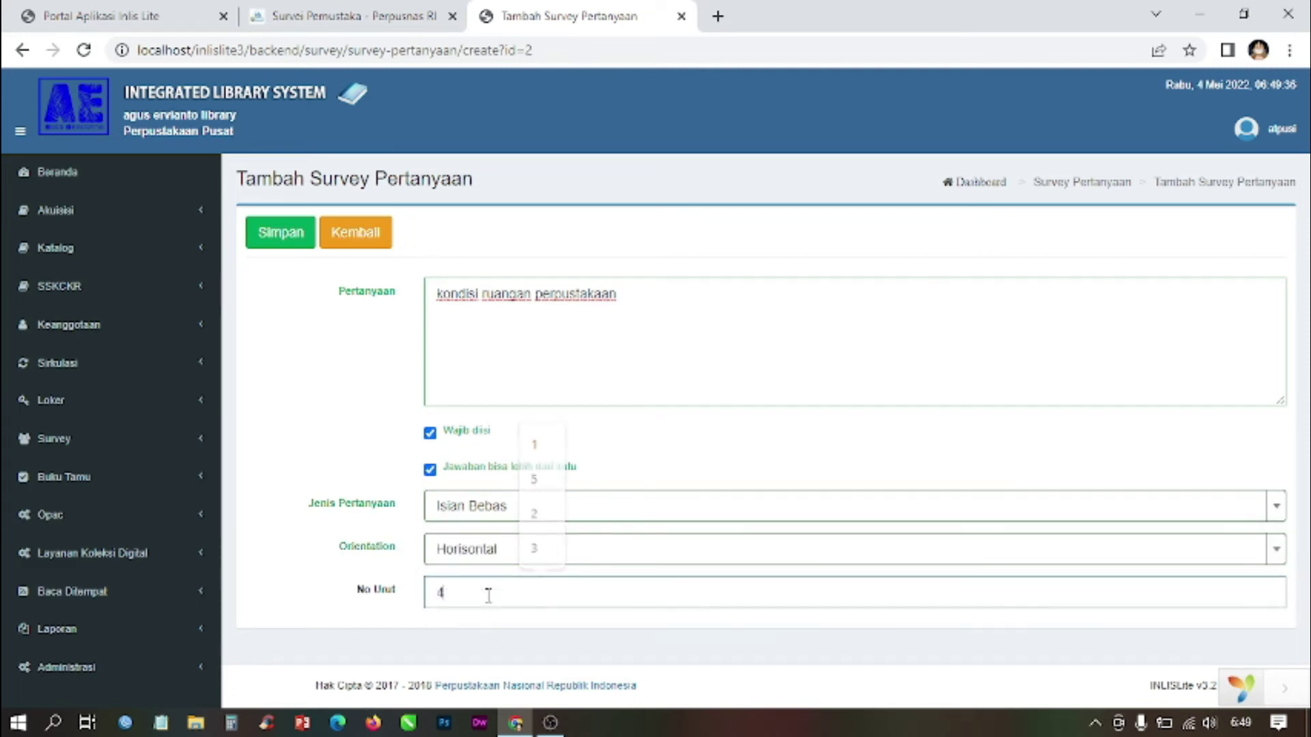
click(287, 235)
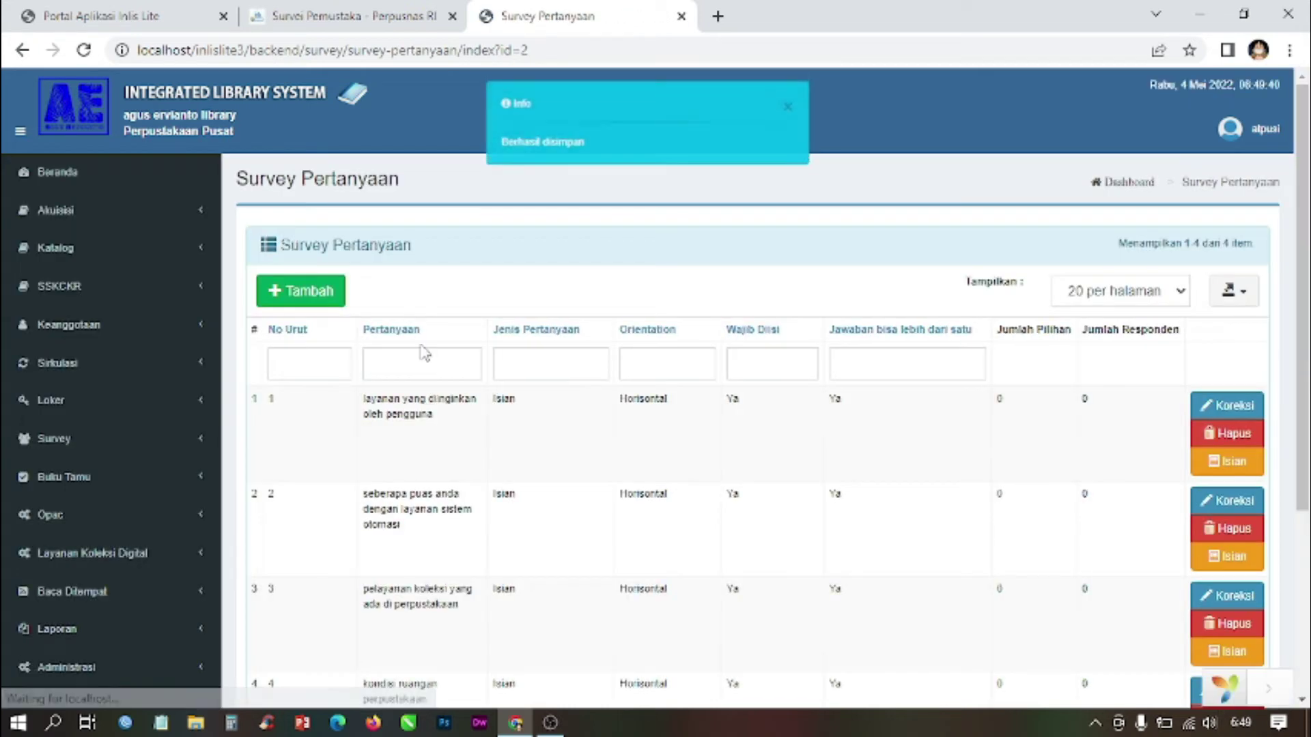
scroll(468, 436, down, 4)
scroll(469, 436, up, 5)
Step: Add question 'penambahan koleksi baru', required and allowing multiple answers
click(325, 293)
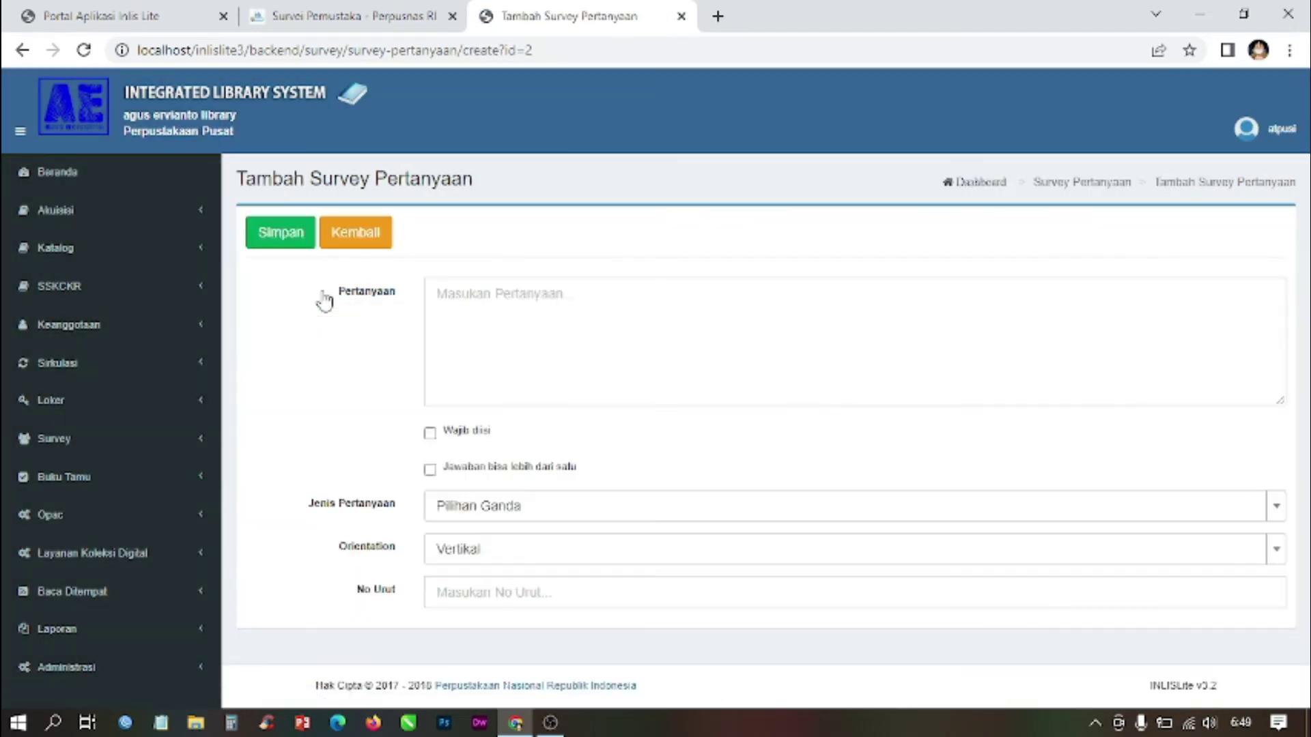
click(489, 296)
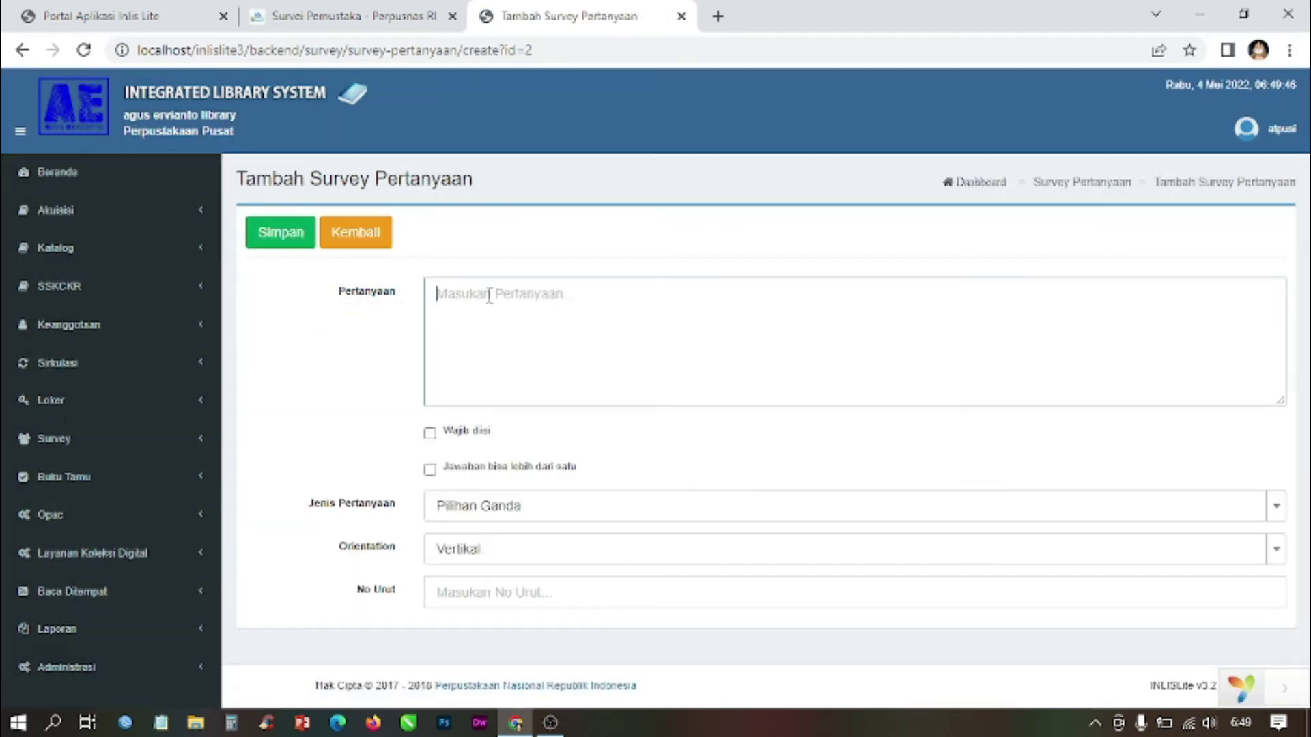
text(penambaha)
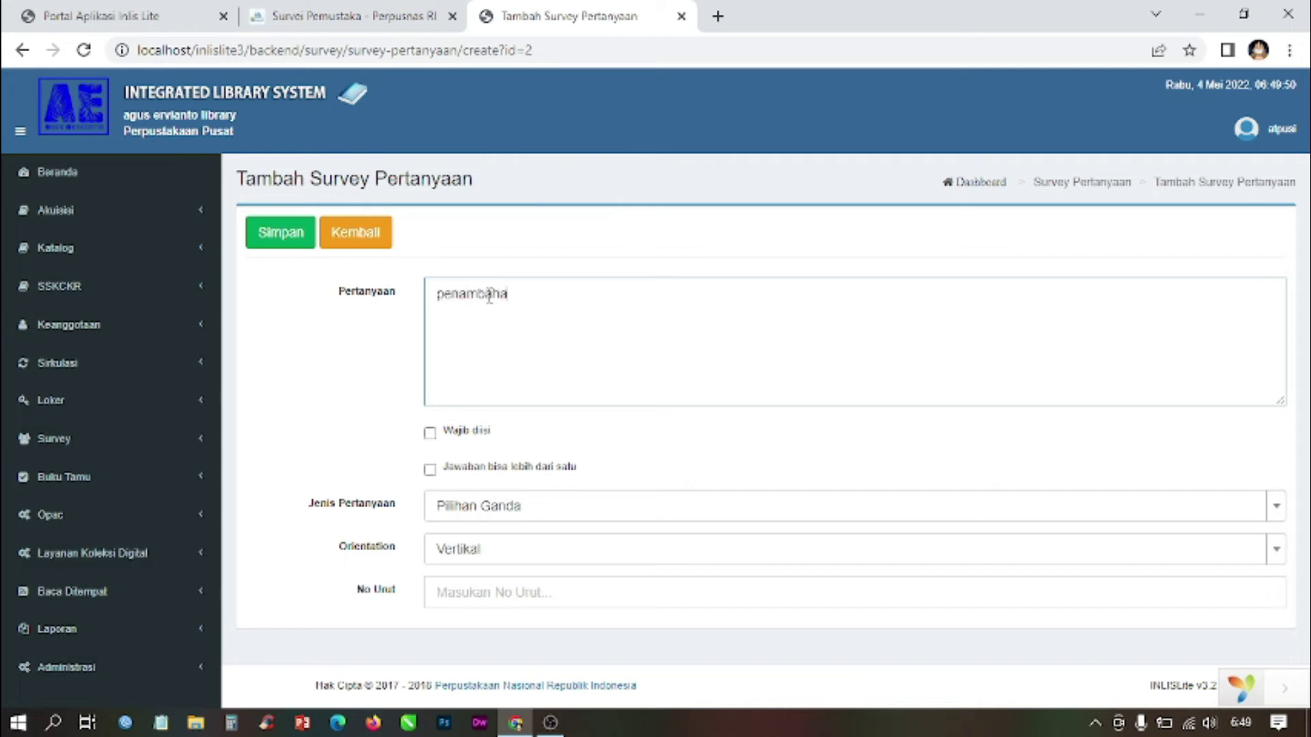
text(n koleksi baru)
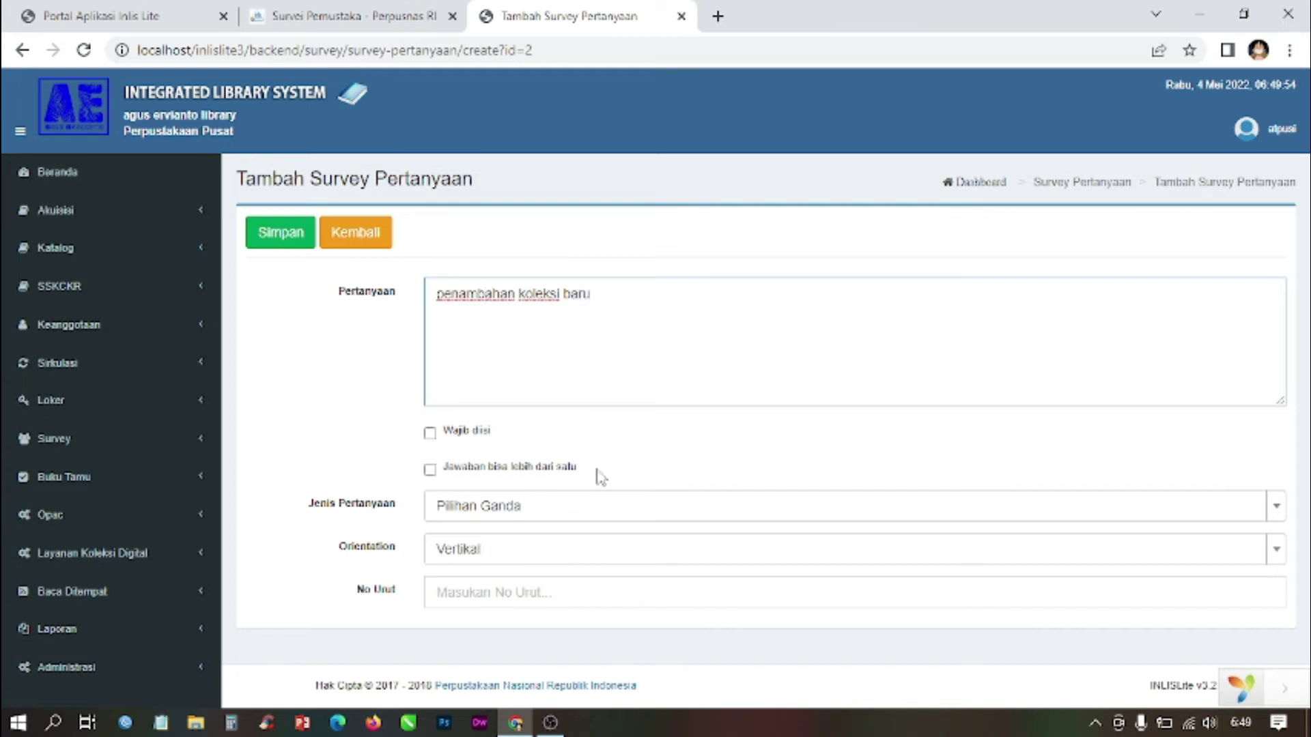
click(479, 435)
click(472, 472)
Step: Make it an Isian Bebas question, Horisontal, No Urut 5, and save it
click(468, 505)
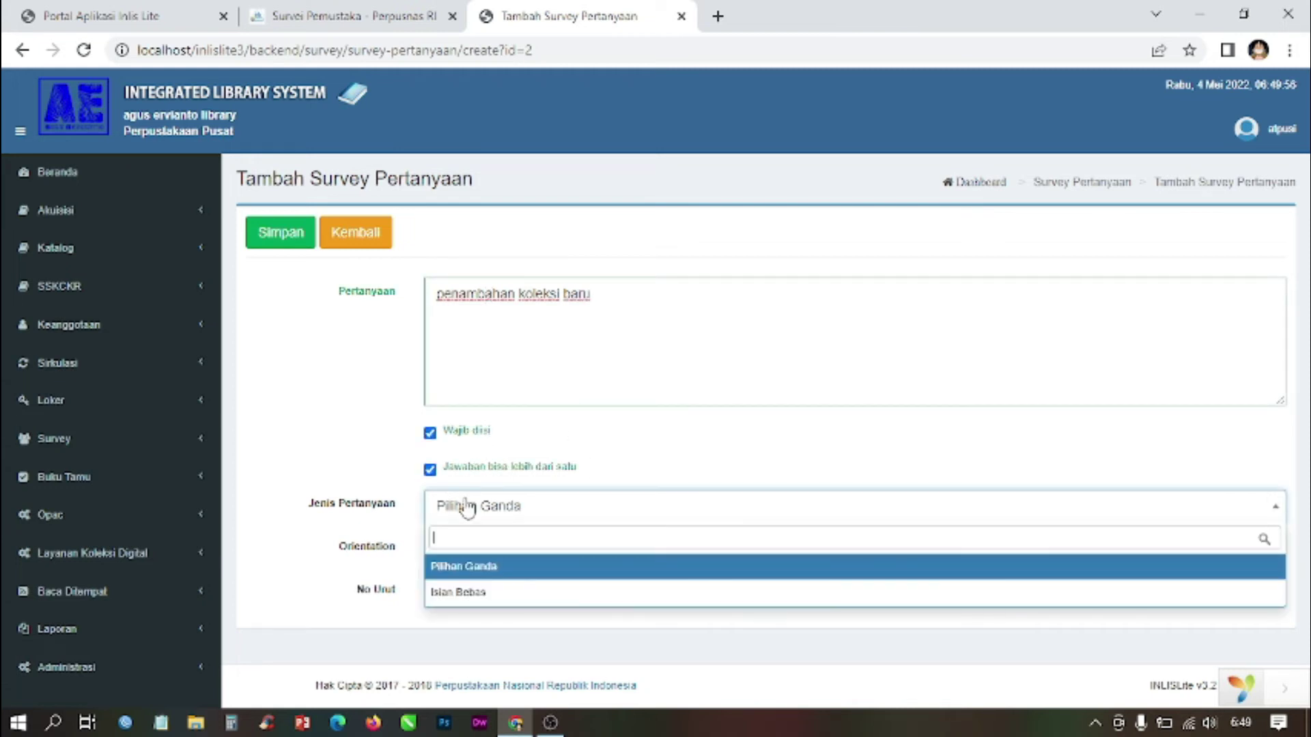
click(468, 591)
click(478, 552)
click(471, 635)
click(481, 588)
text(5)
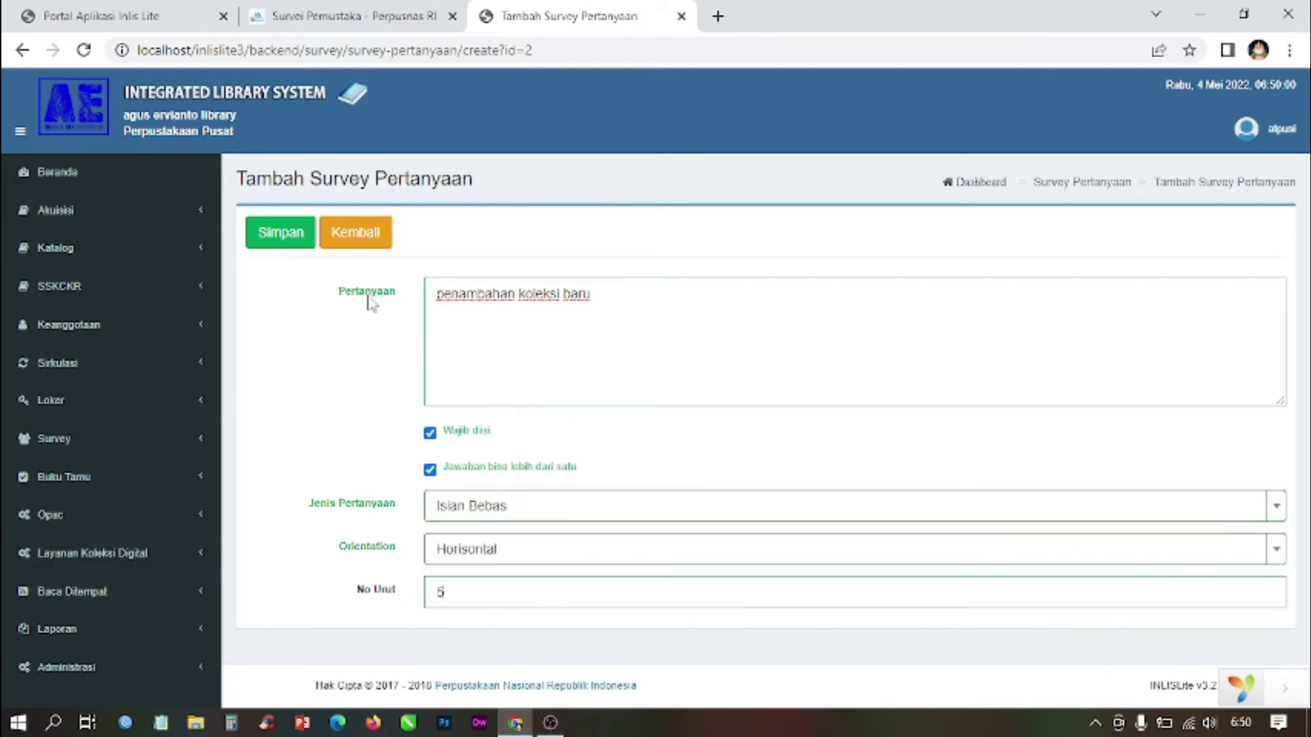
click(293, 233)
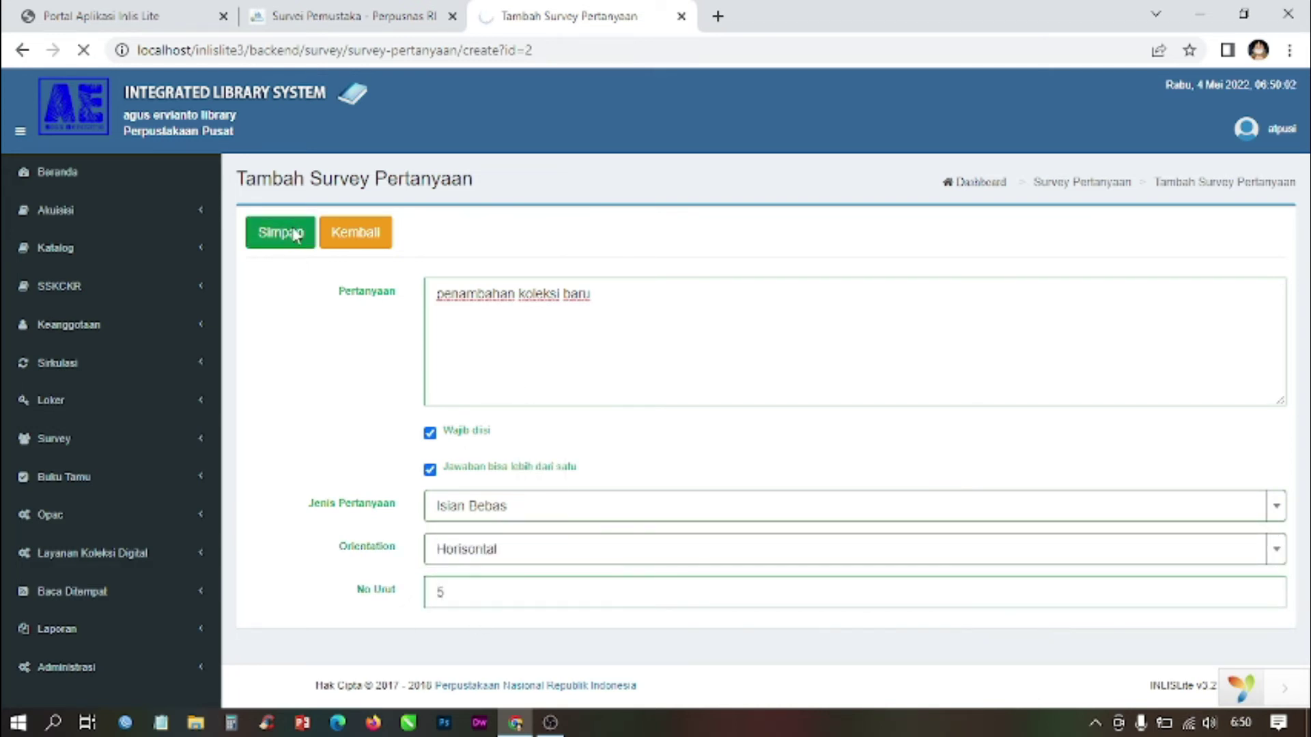
scroll(449, 258, down, 5)
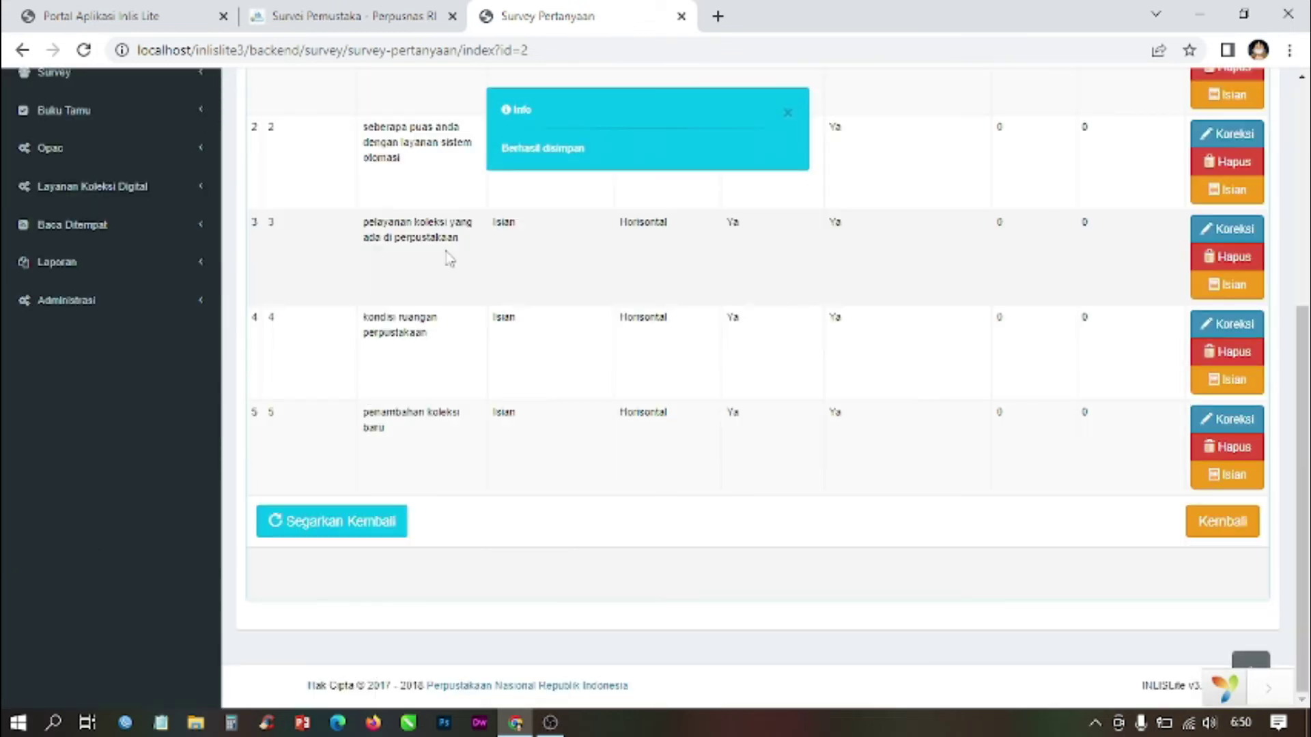
scroll(449, 258, up, 5)
Step: Open the Survey > Data Survey list in the backend
click(68, 439)
click(79, 478)
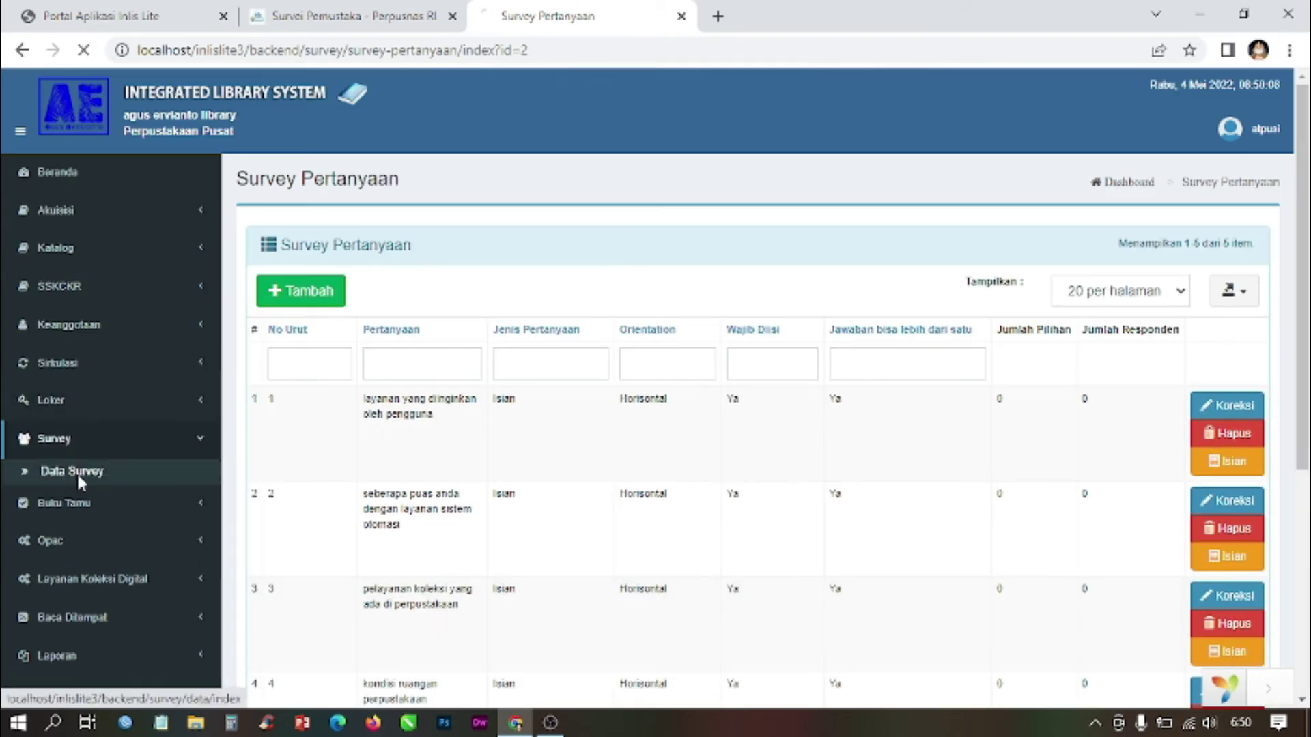
scroll(966, 342, down, 1)
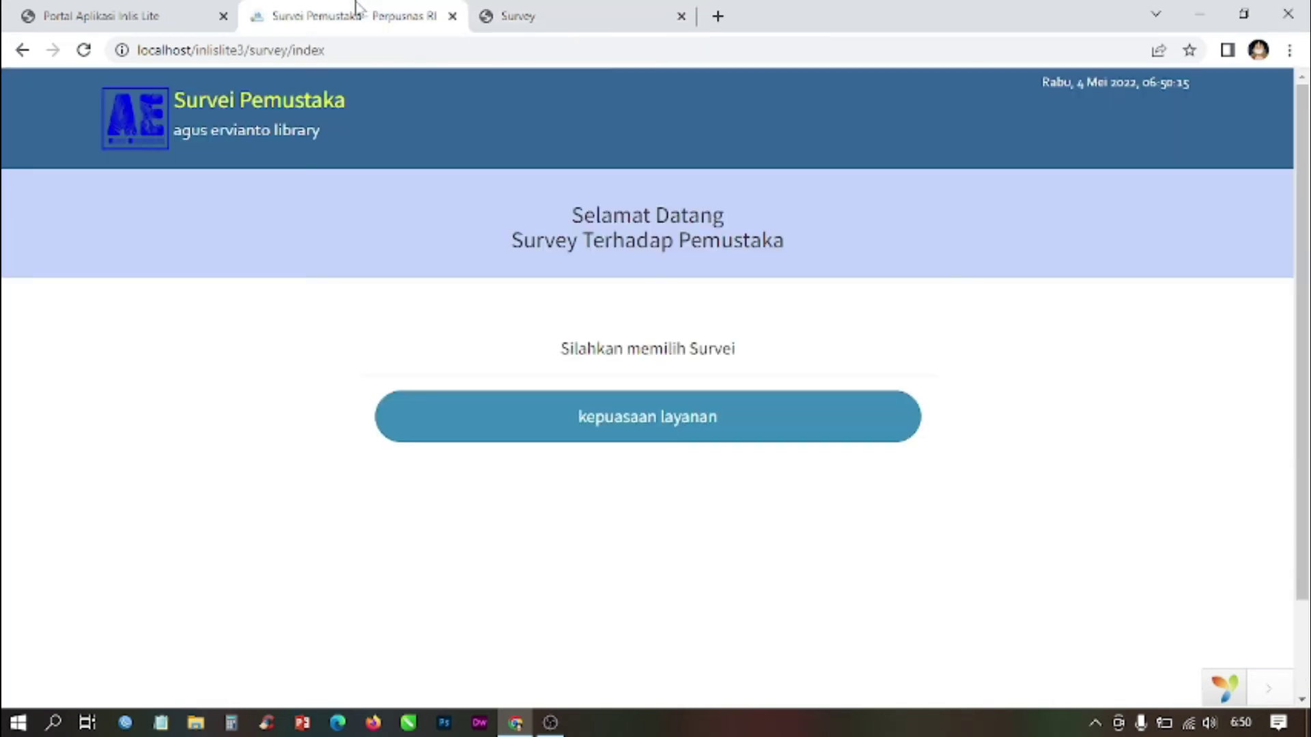
Step: Close the public Survei Pemustaka tab and return to the Portal Aplikasi Inlis Lite page
click(359, 12)
click(452, 16)
click(158, 10)
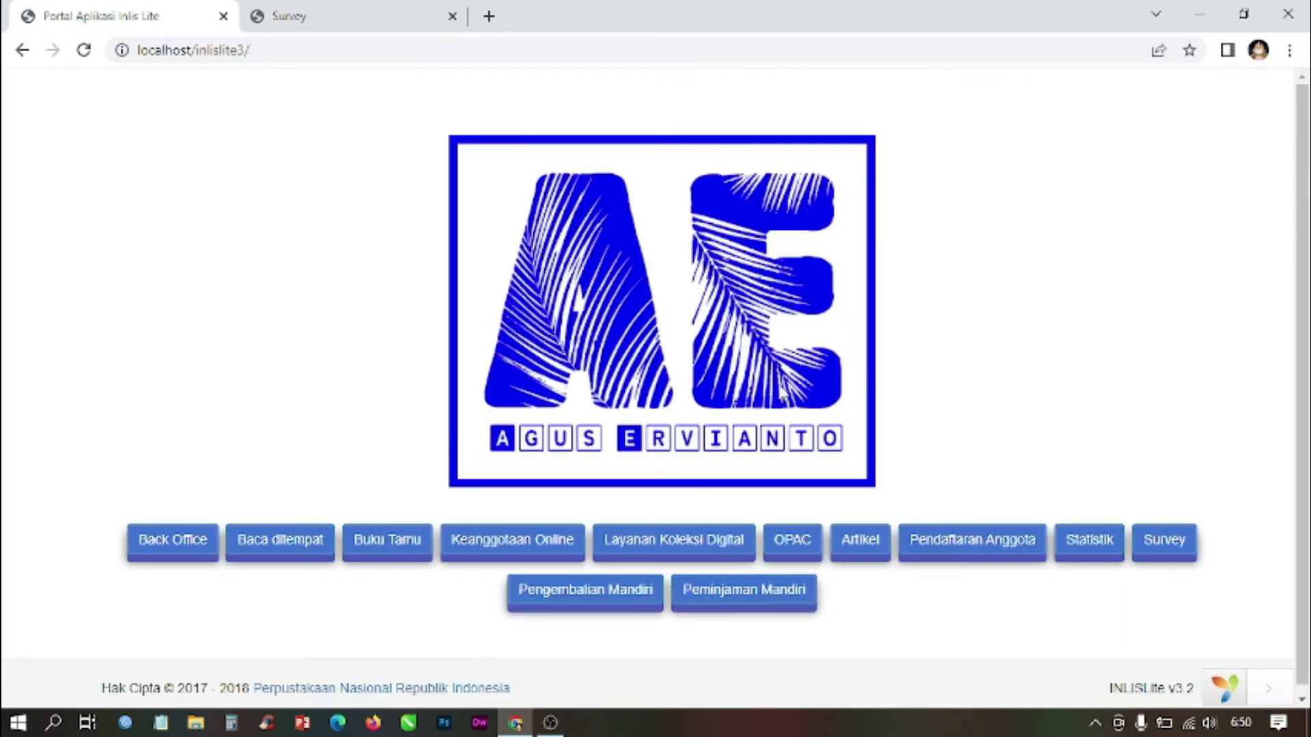
scroll(1188, 283, down, 1)
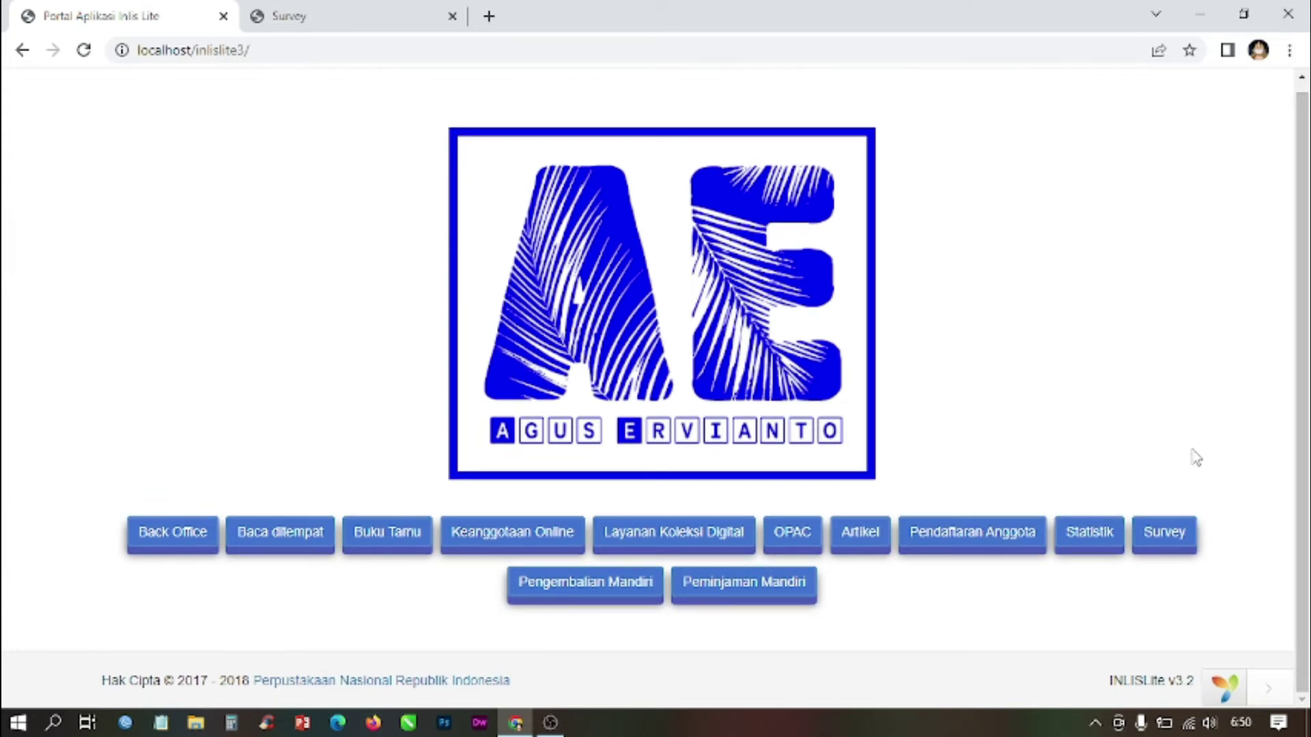
Step: Launch the public survey site from the portal's Survey button and choose the kepuasaan layanan survey
click(1179, 543)
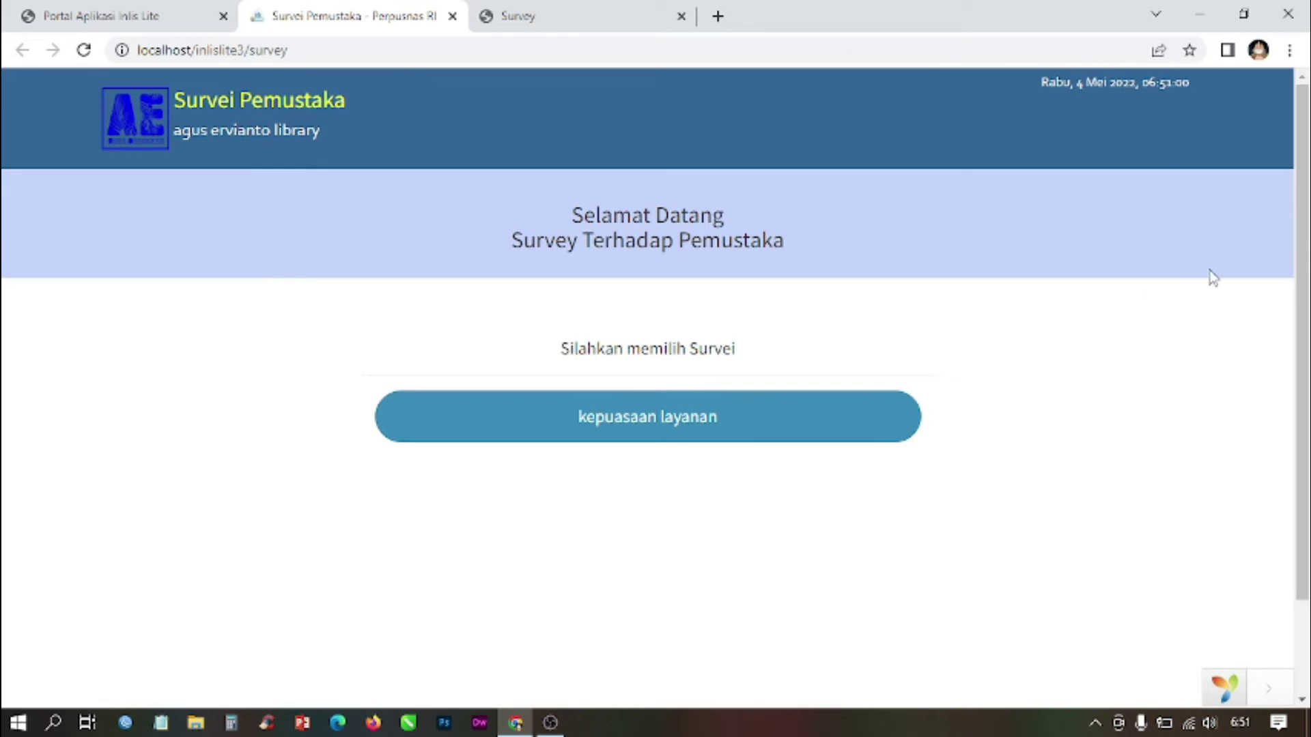
scroll(1304, 231, down, 1)
scroll(1304, 230, down, 1)
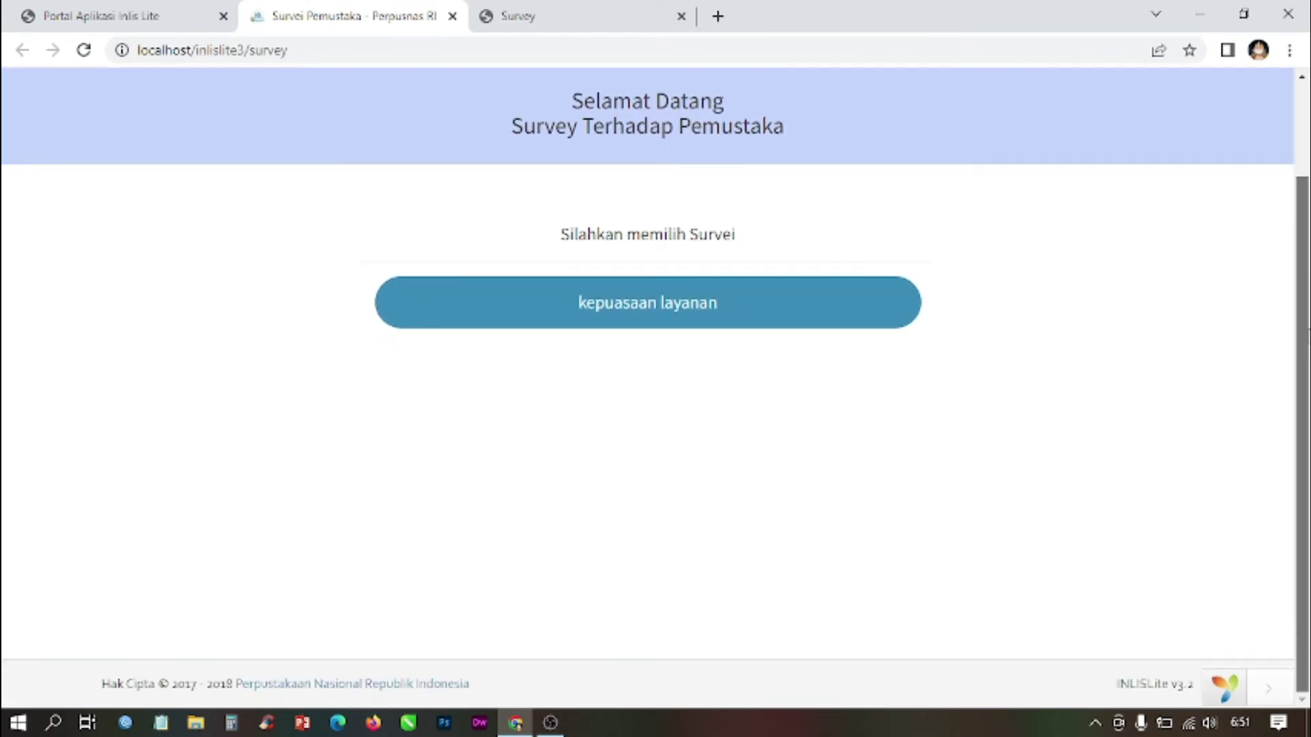
scroll(1304, 230, up, 2)
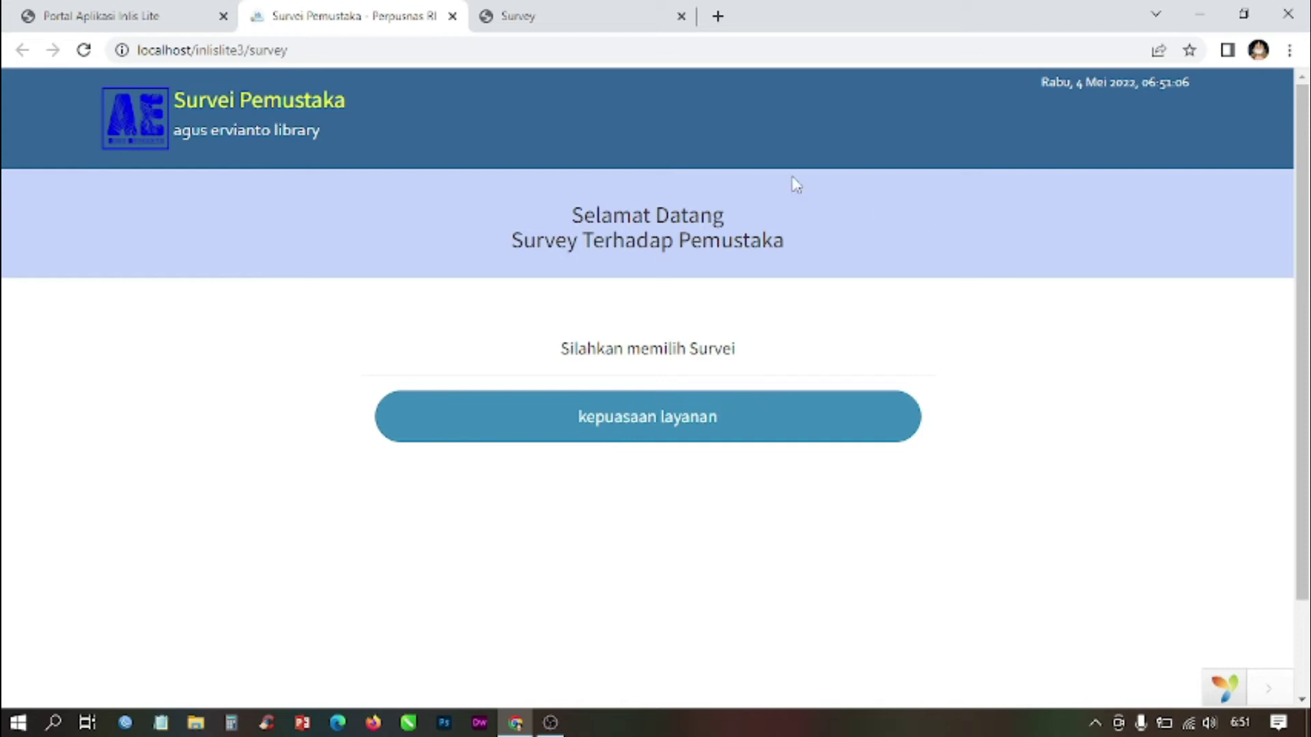
click(136, 15)
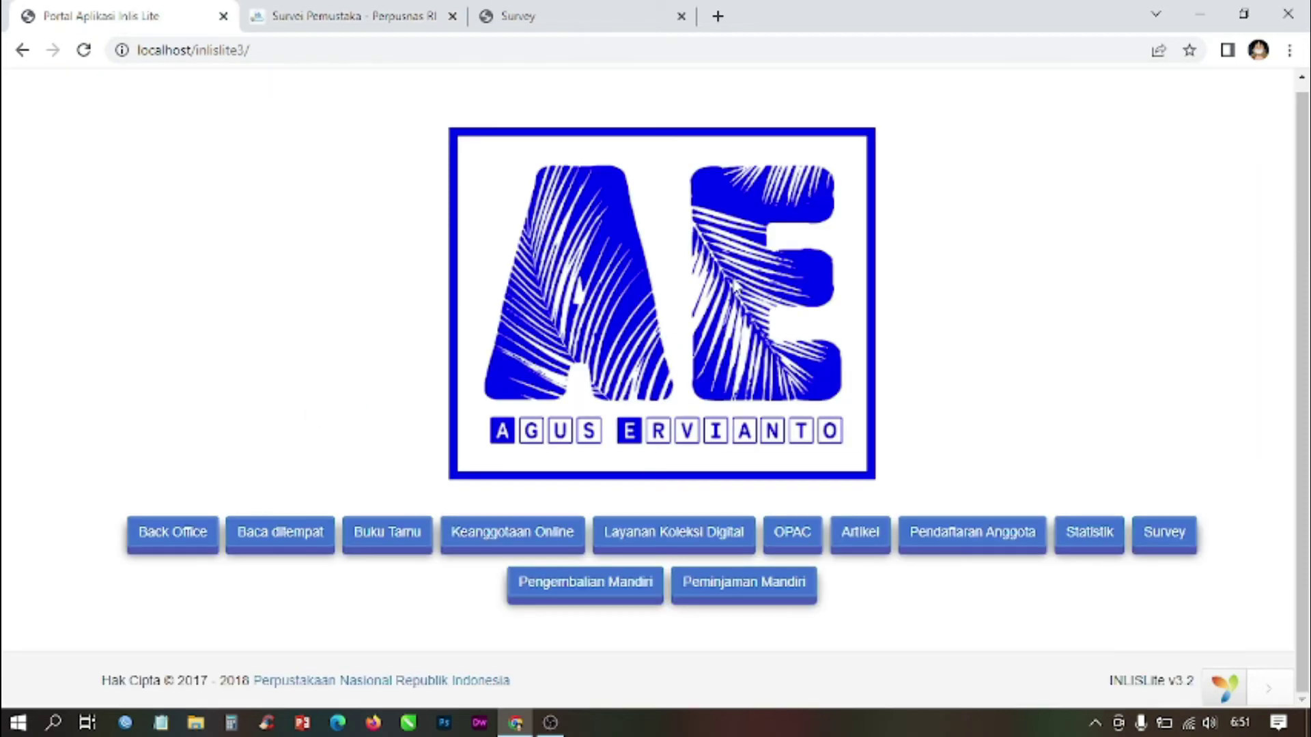
click(369, 7)
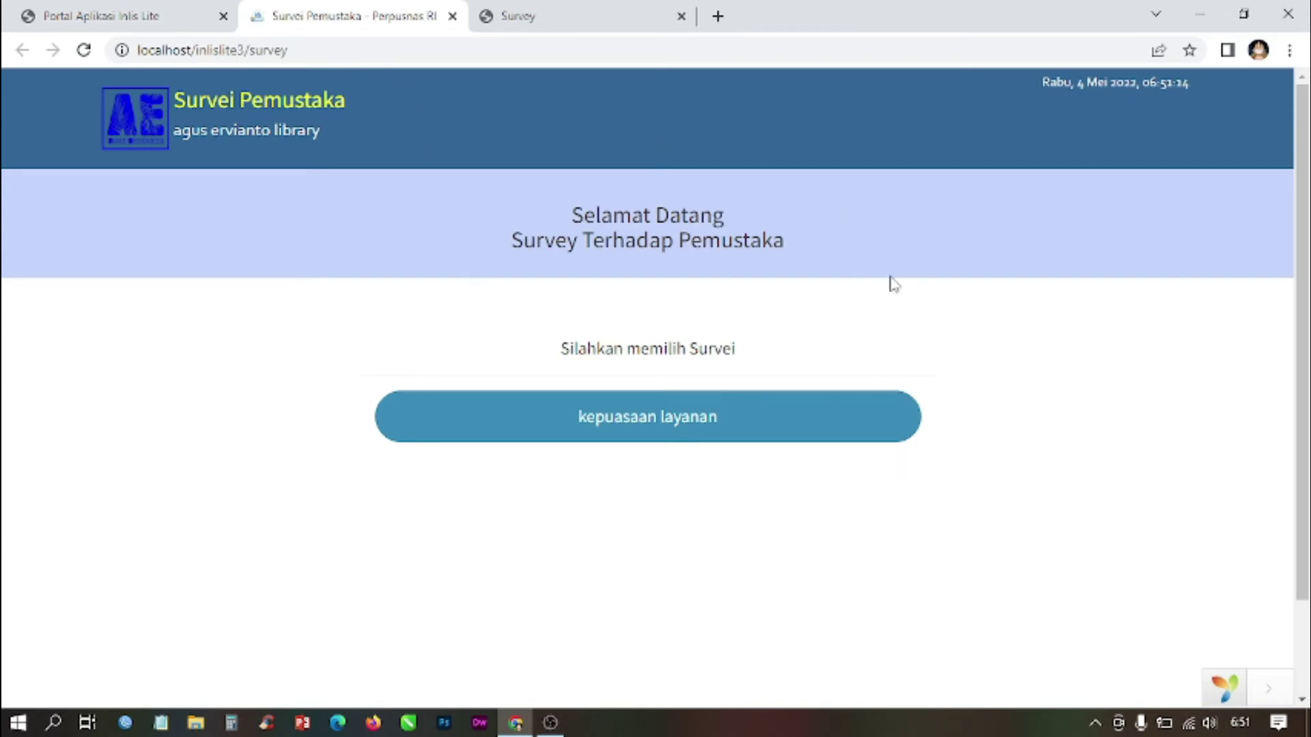
scroll(894, 282, down, 2)
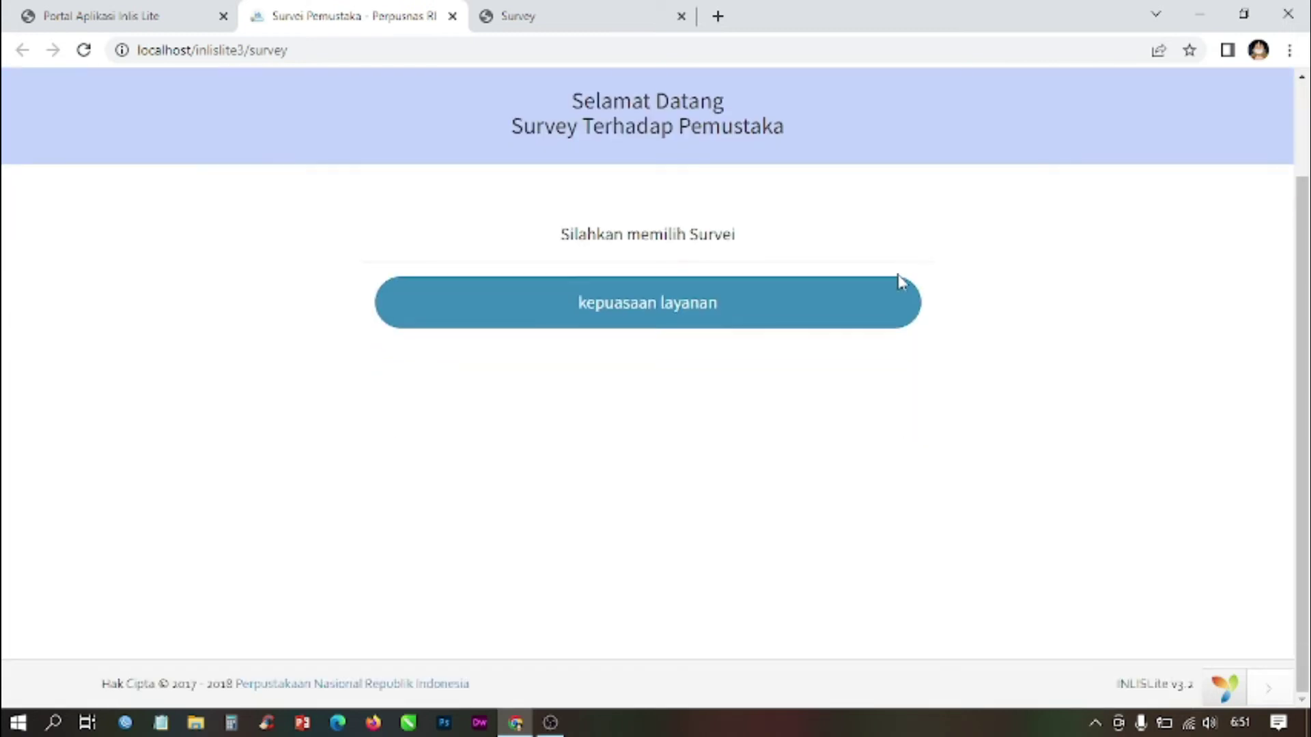
scroll(899, 282, up, 2)
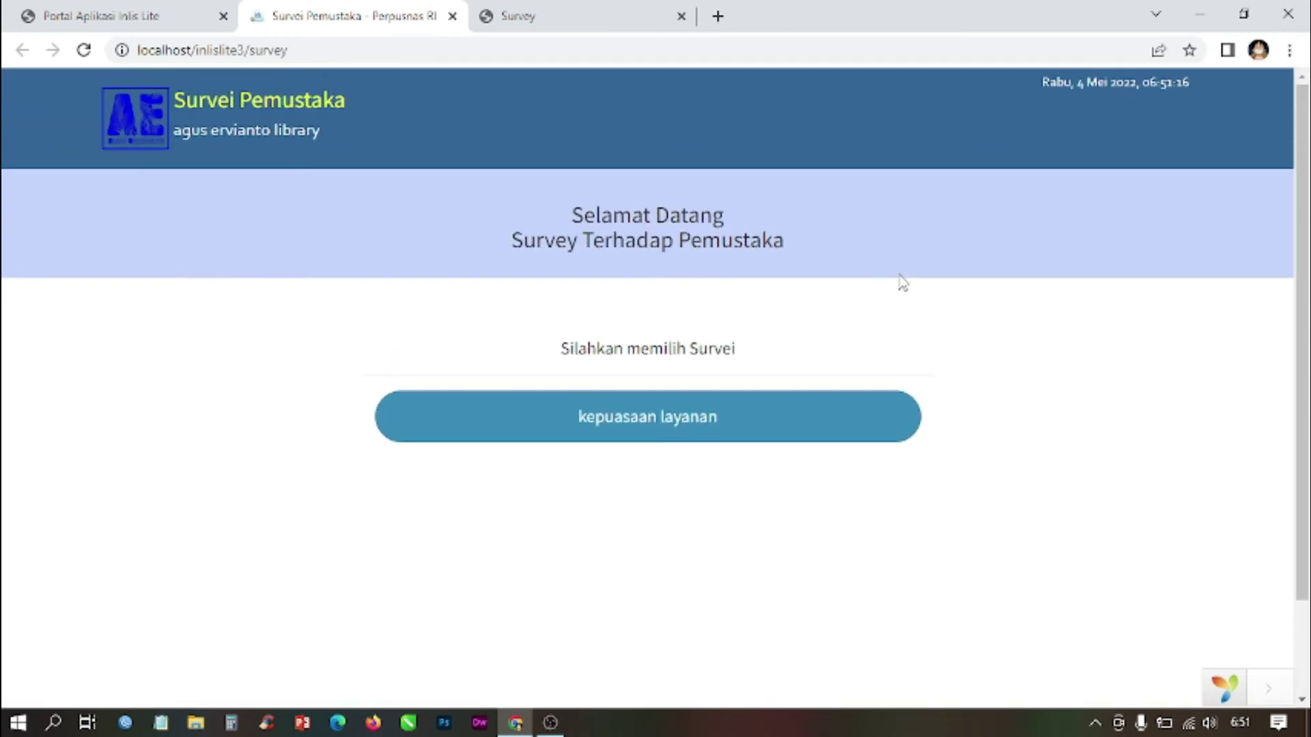
click(687, 435)
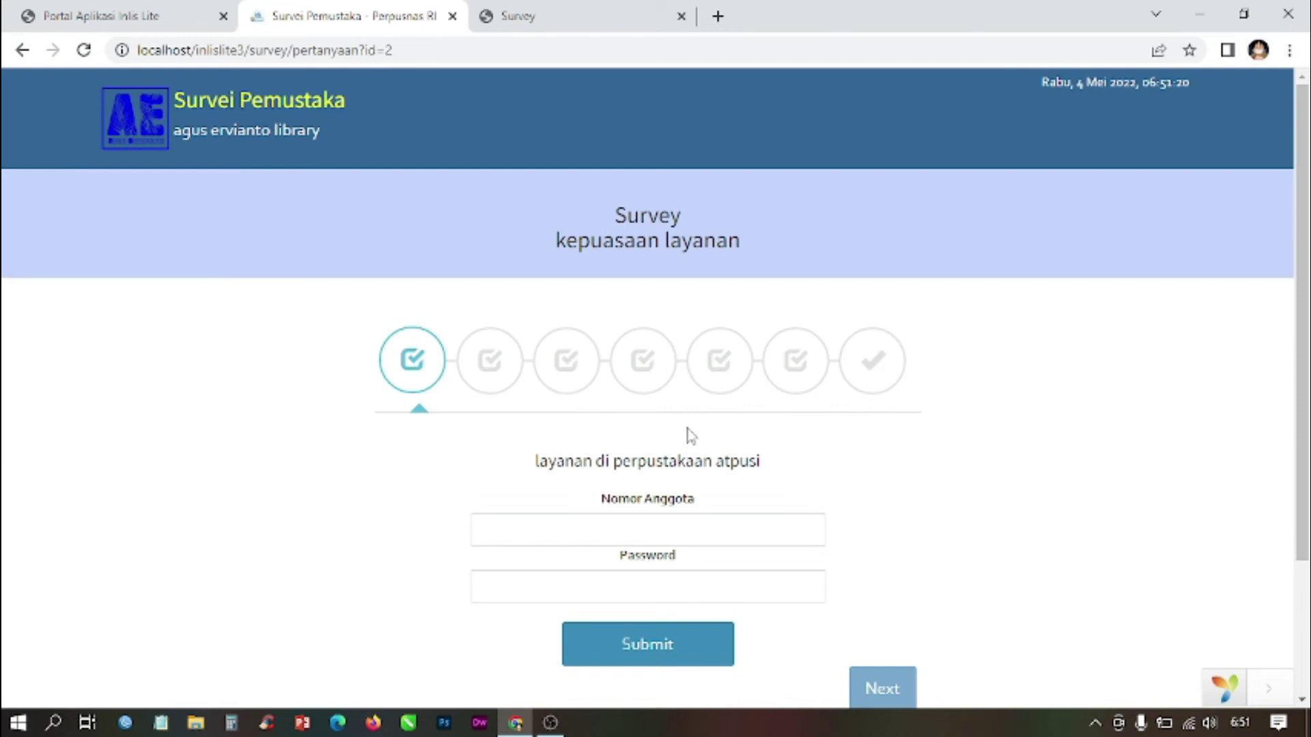
scroll(713, 424, down, 3)
scroll(714, 425, up, 1)
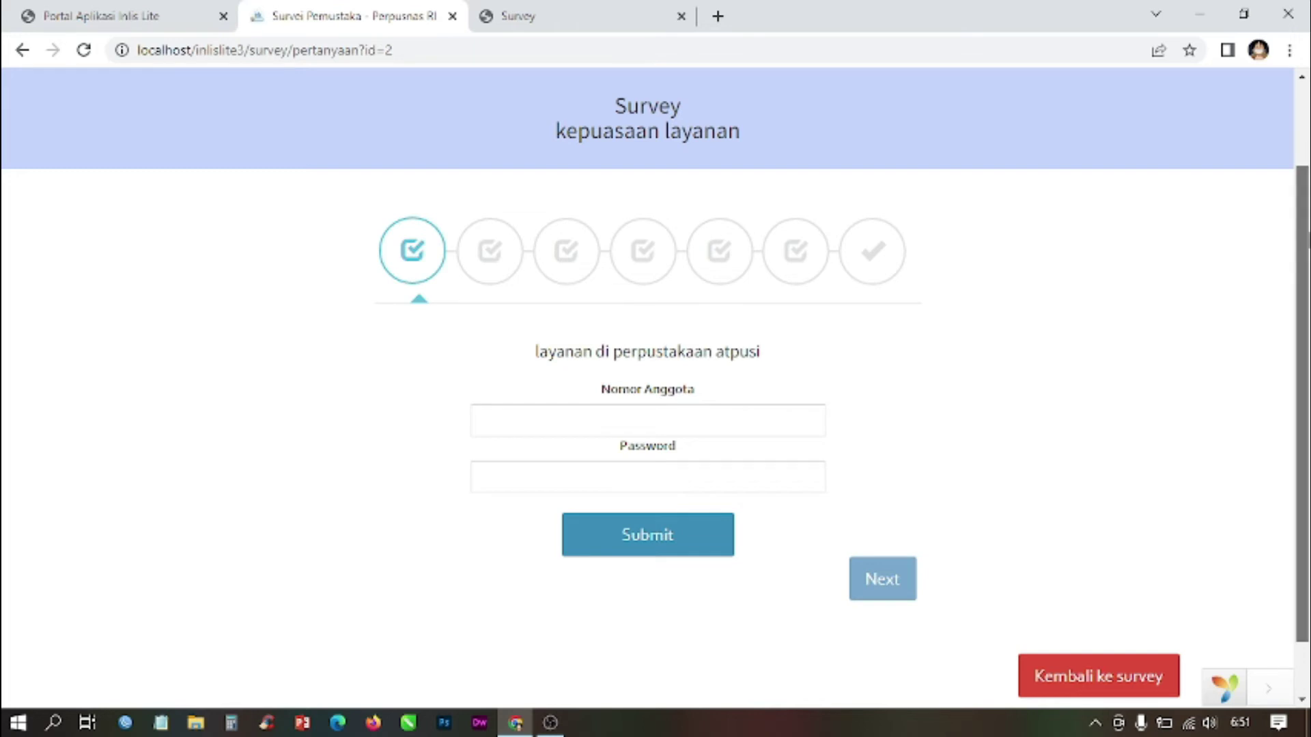
scroll(1302, 403, up, 2)
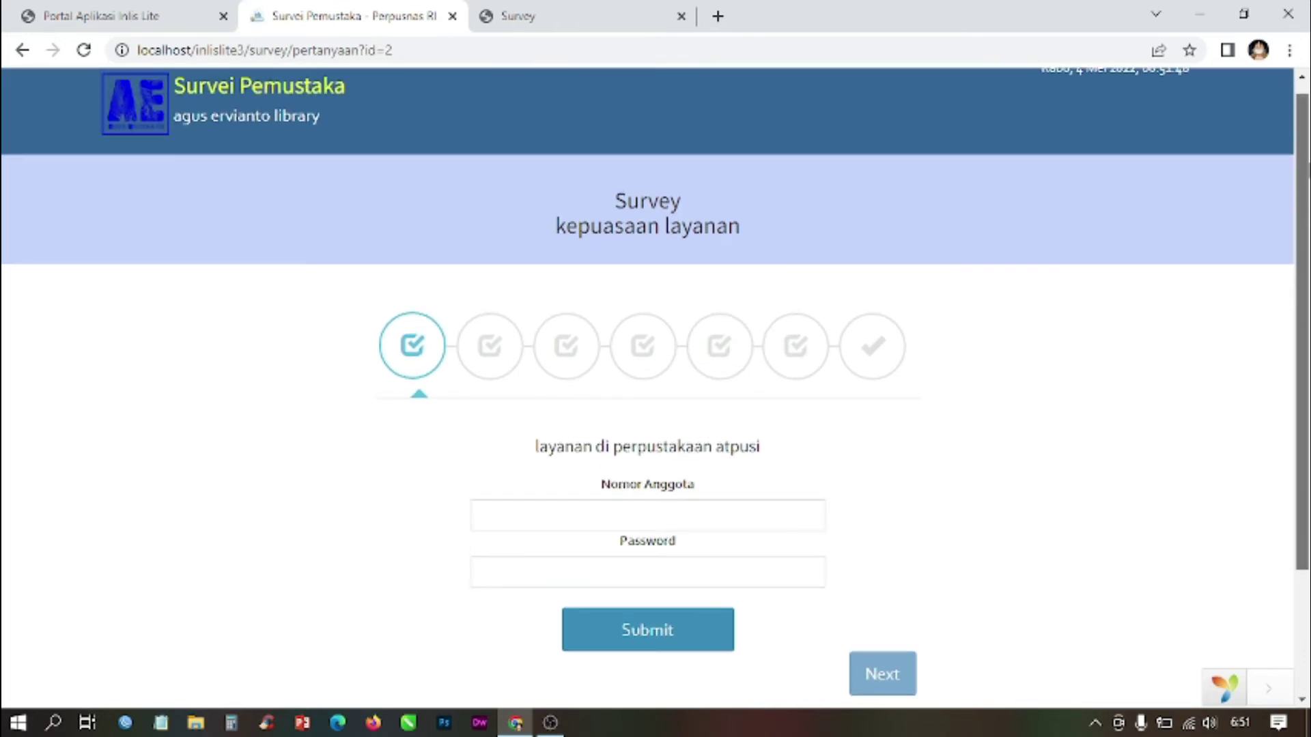
scroll(1302, 403, down, 2)
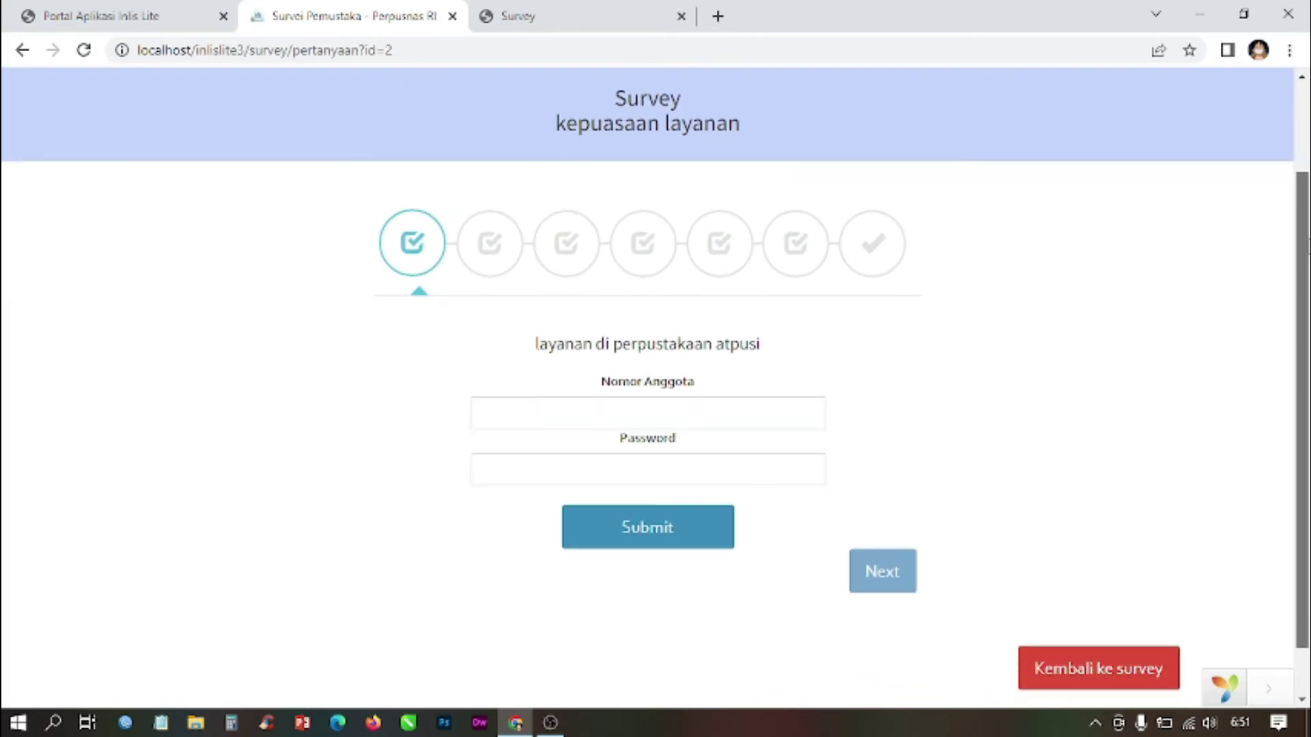
scroll(648, 382, down, 1)
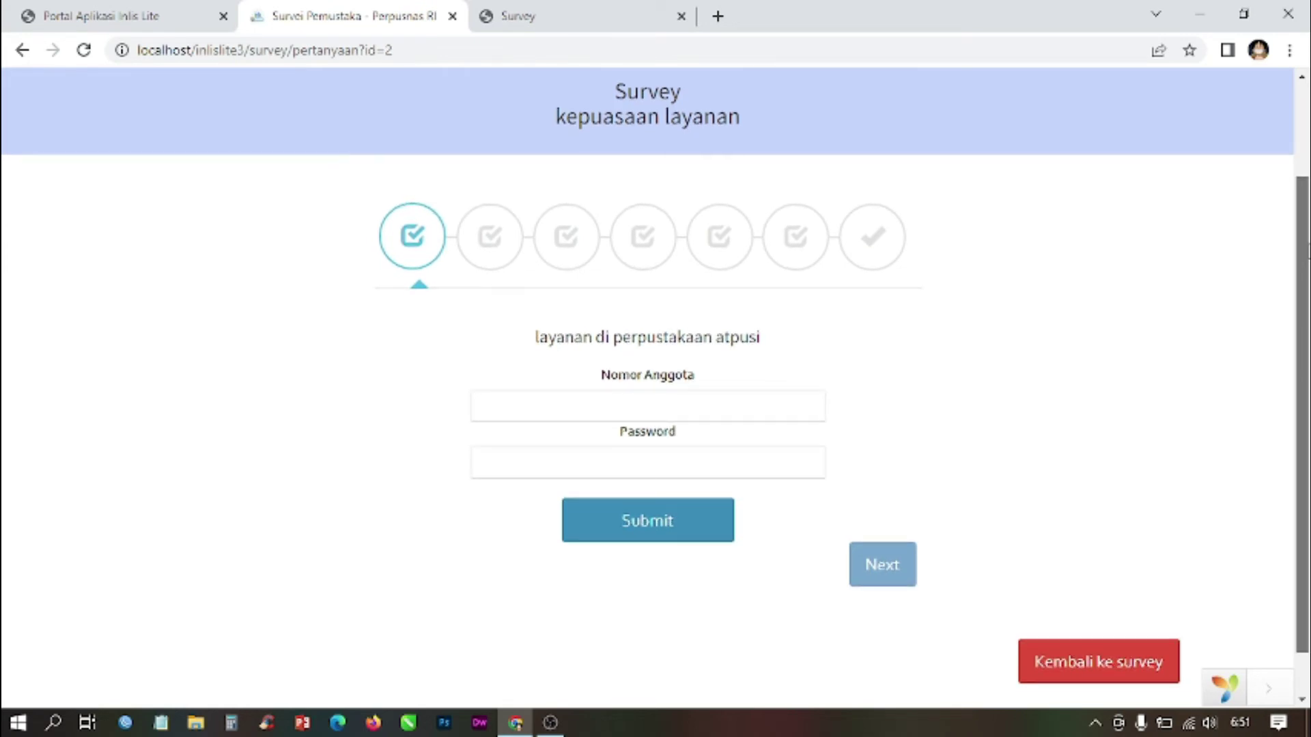
scroll(648, 383, up, 1)
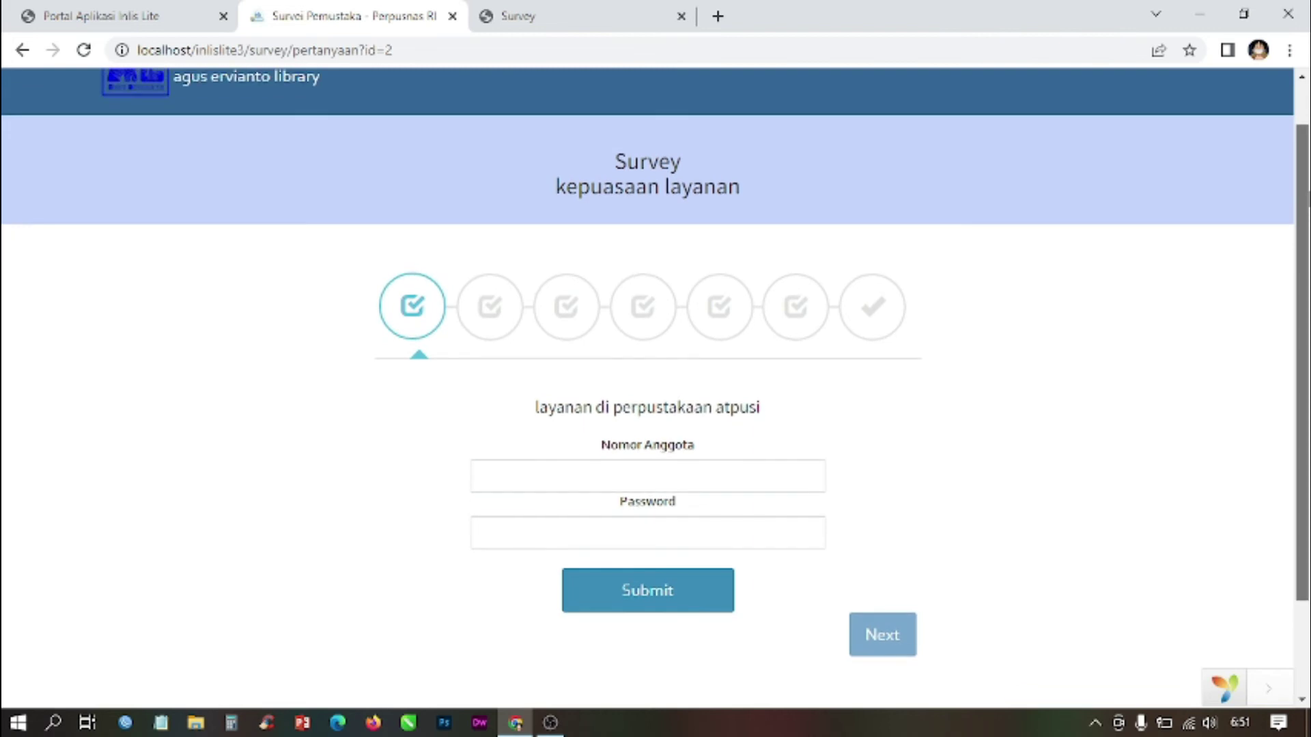
scroll(1304, 145, up, 1)
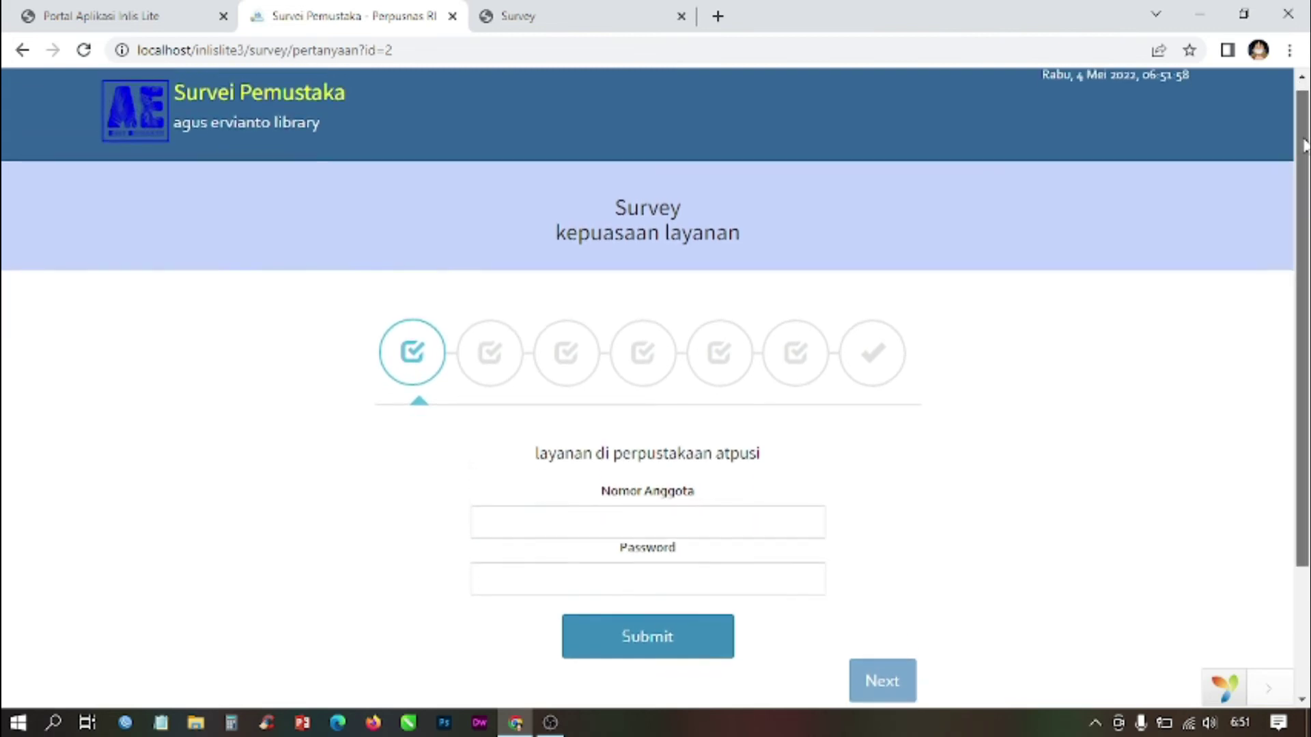
scroll(1304, 145, down, 2)
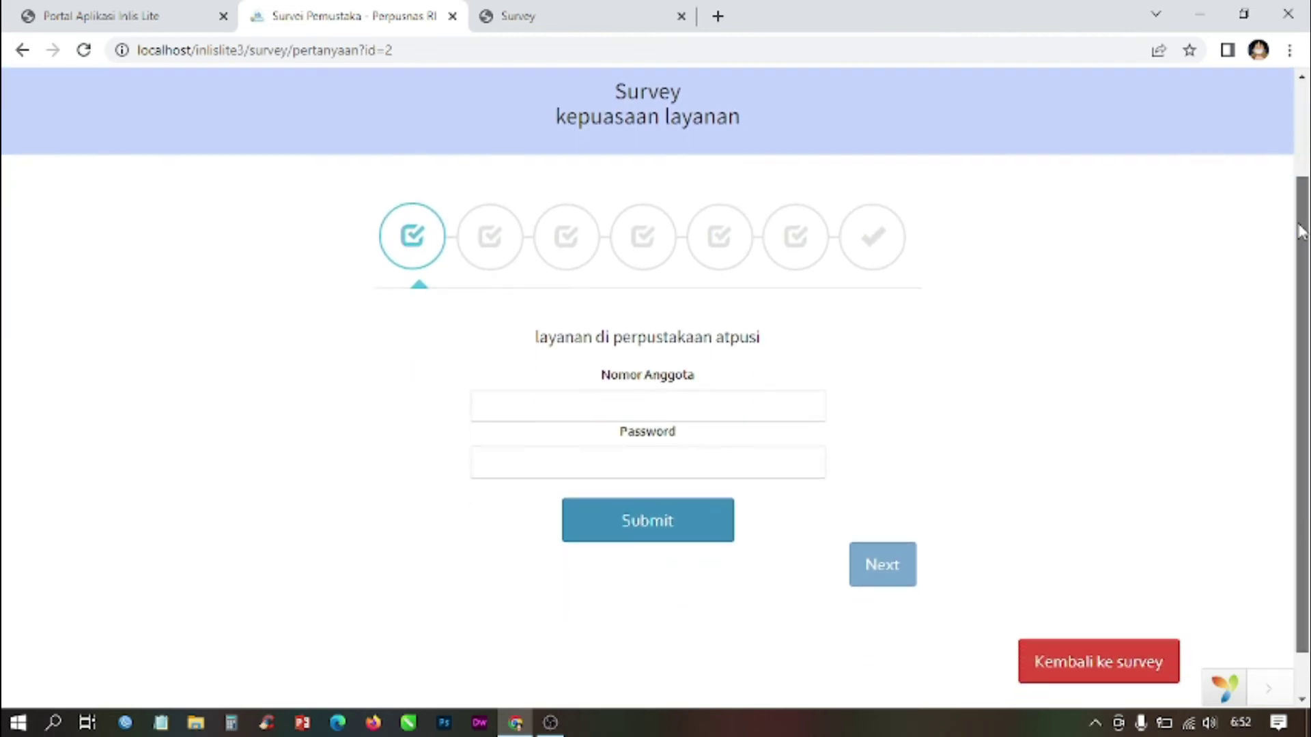
scroll(1300, 117, up, 2)
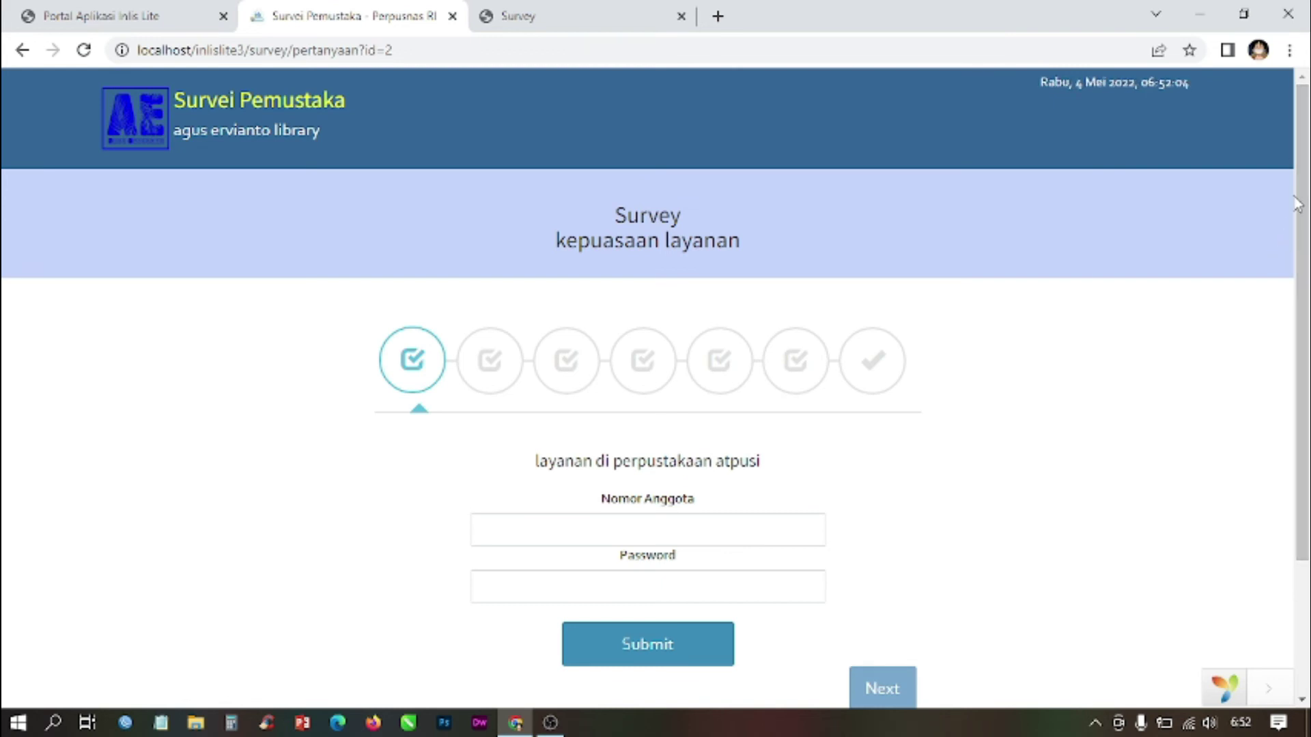
drag(1305, 160, 1304, 236)
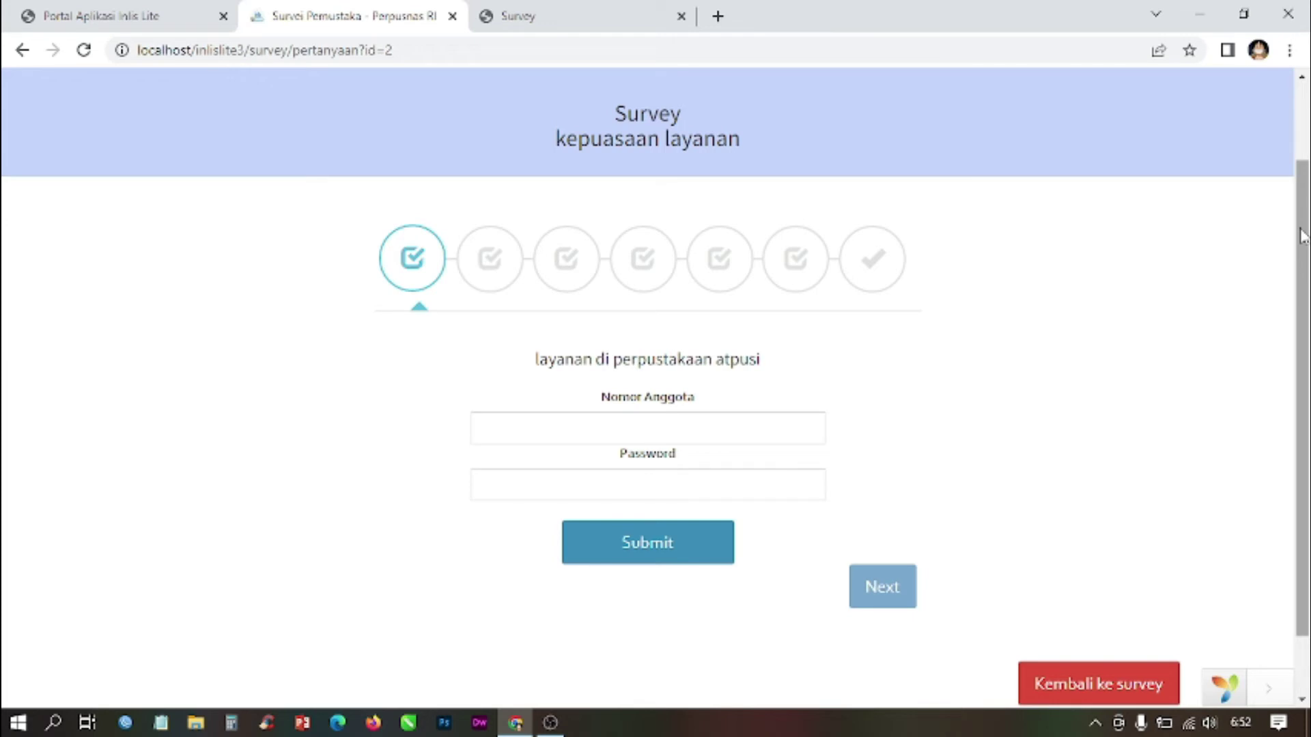
drag(1303, 235, 1302, 247)
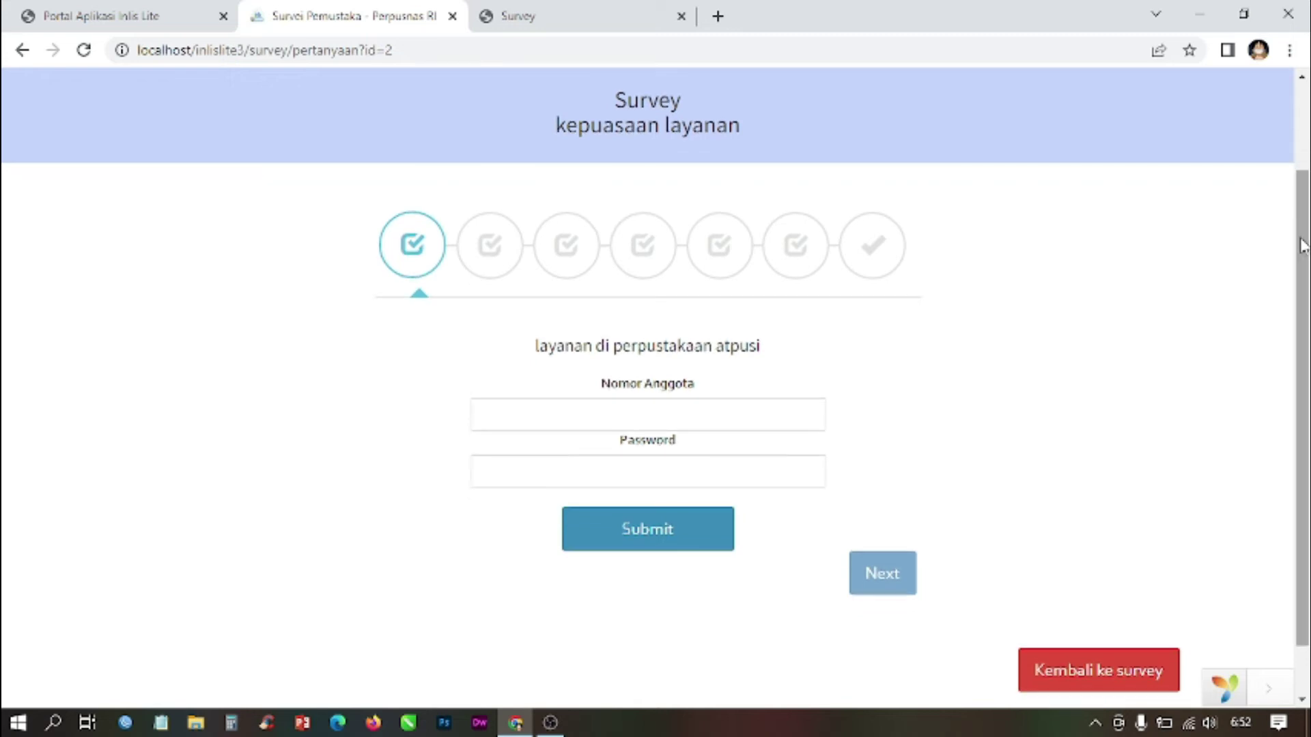
click(691, 414)
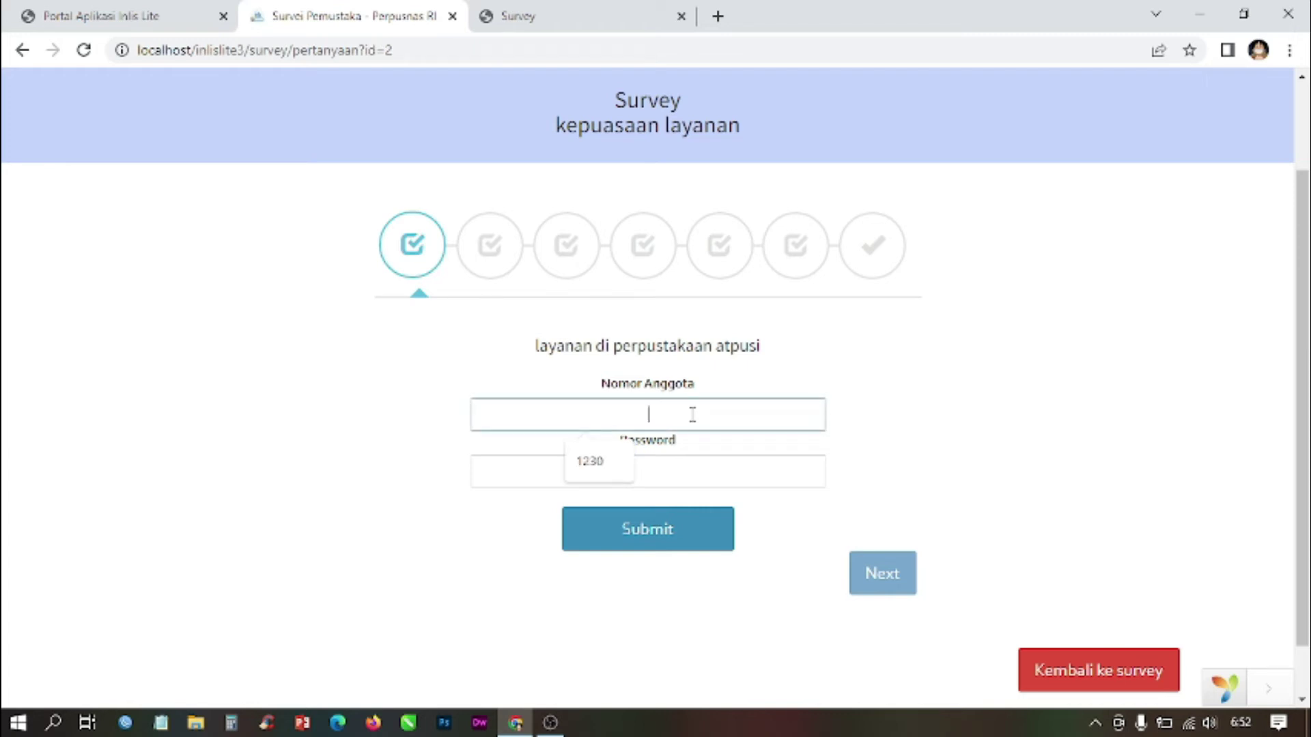
Step: Sign in with the member number and password to begin the survey
text(1230)
click(688, 467)
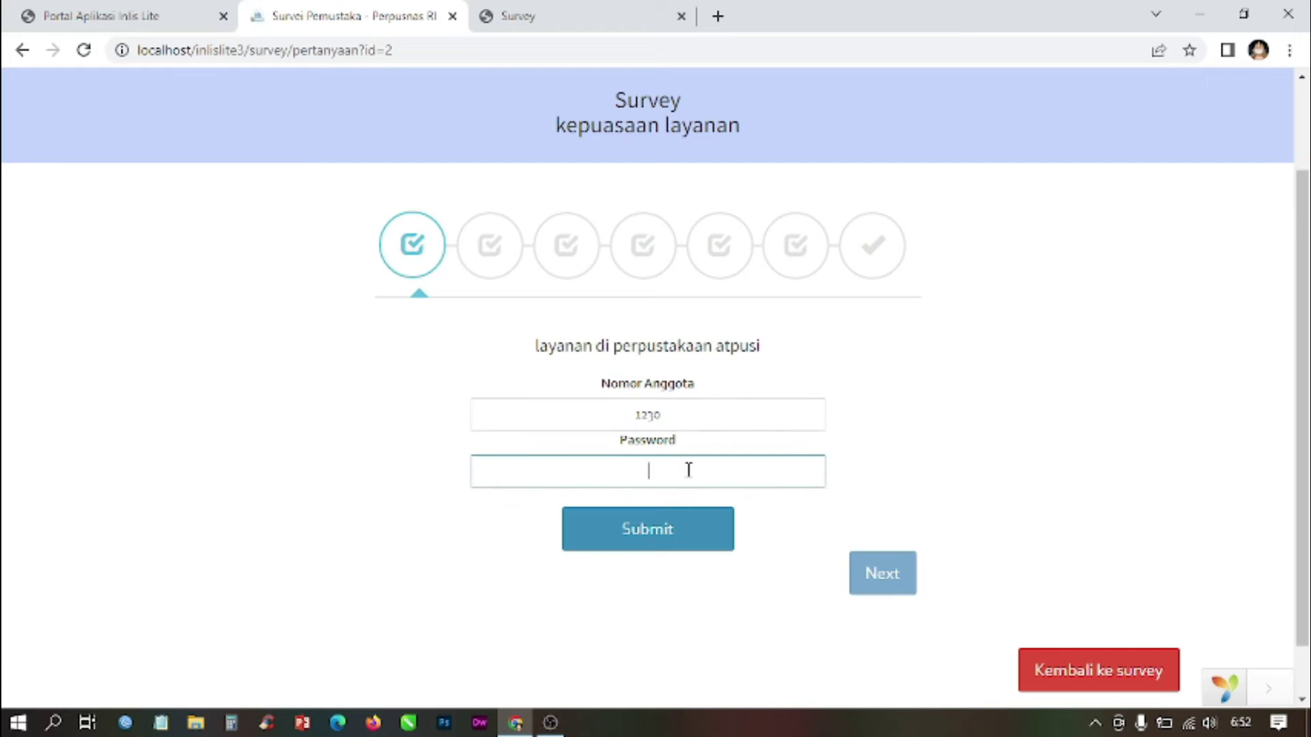
text(1234567)
click(671, 532)
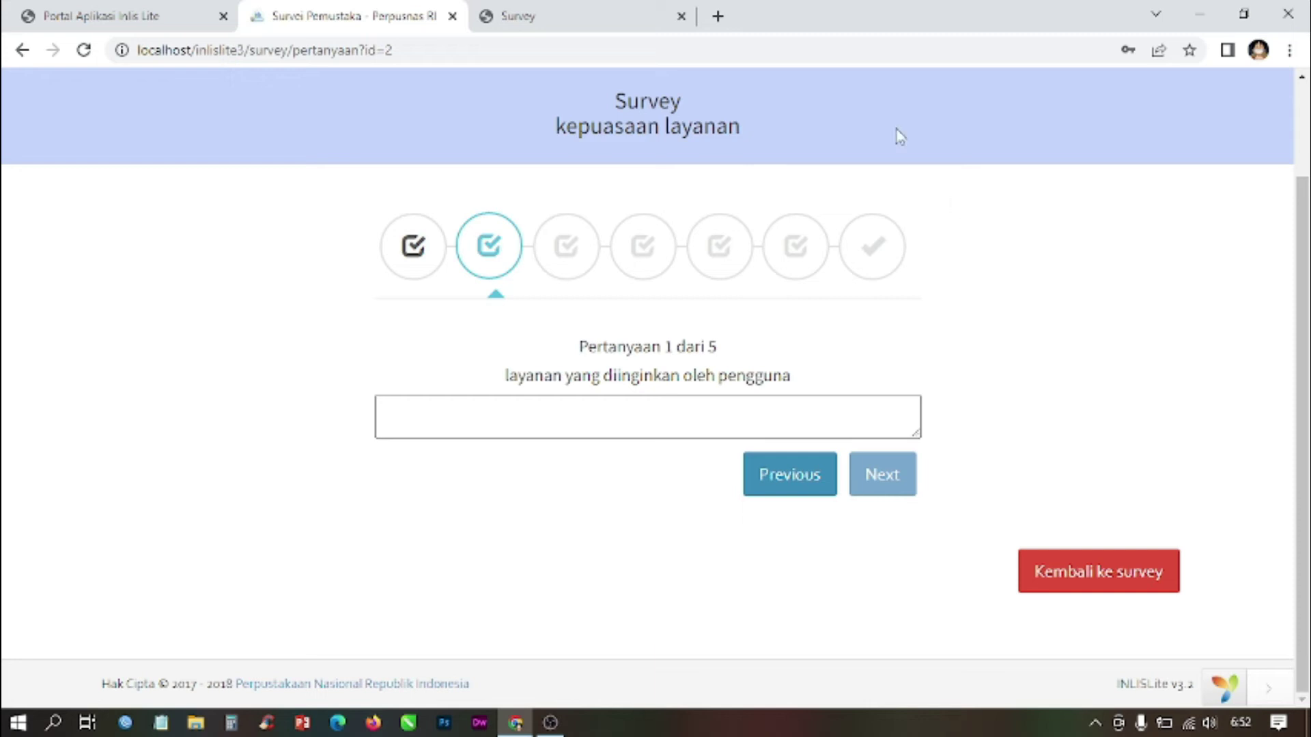
Step: Answer question 1 with 'cepat dan tepat' after checking the backend question list
click(608, 10)
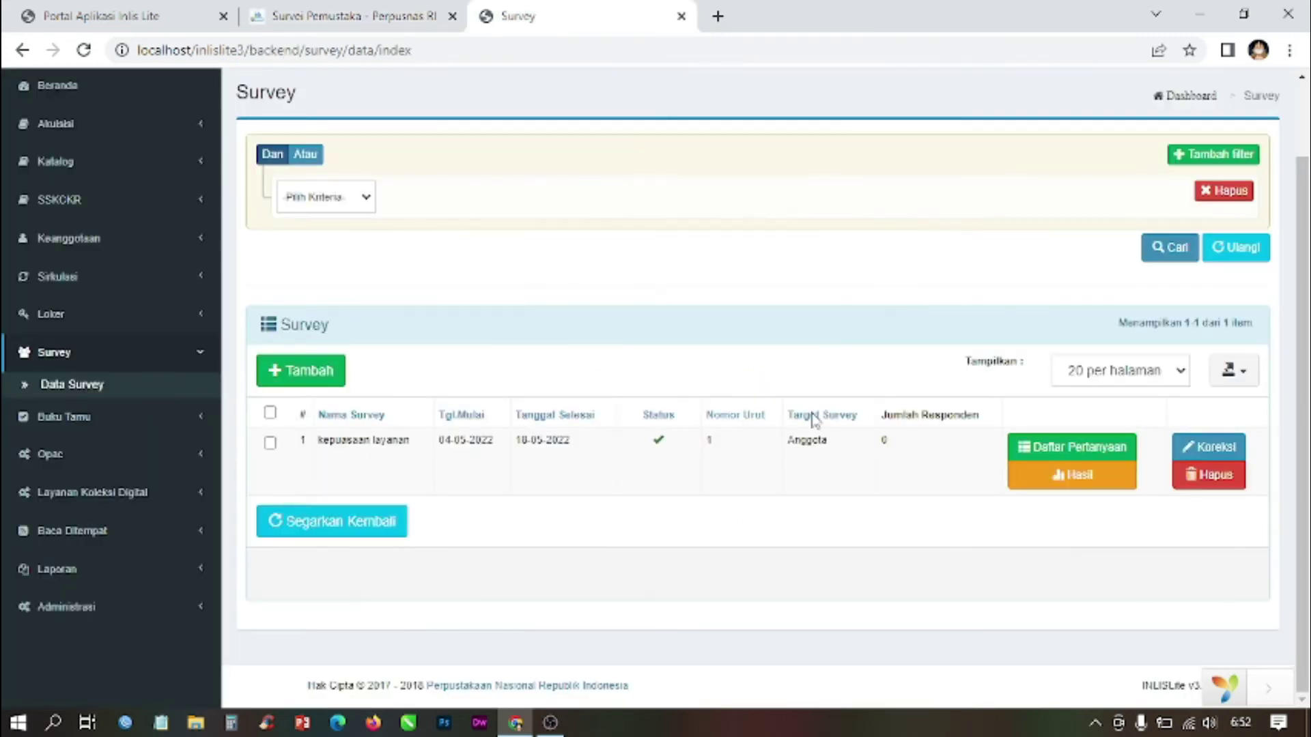
click(1065, 447)
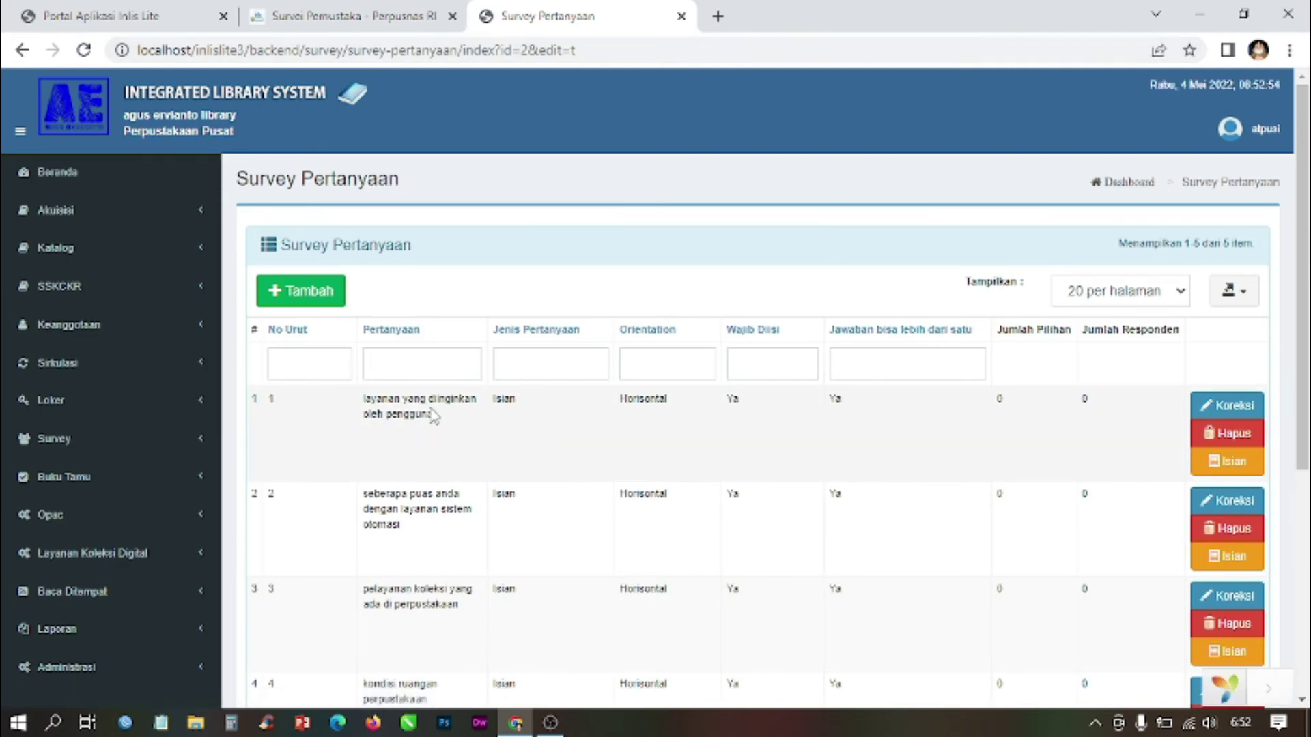
click(355, 15)
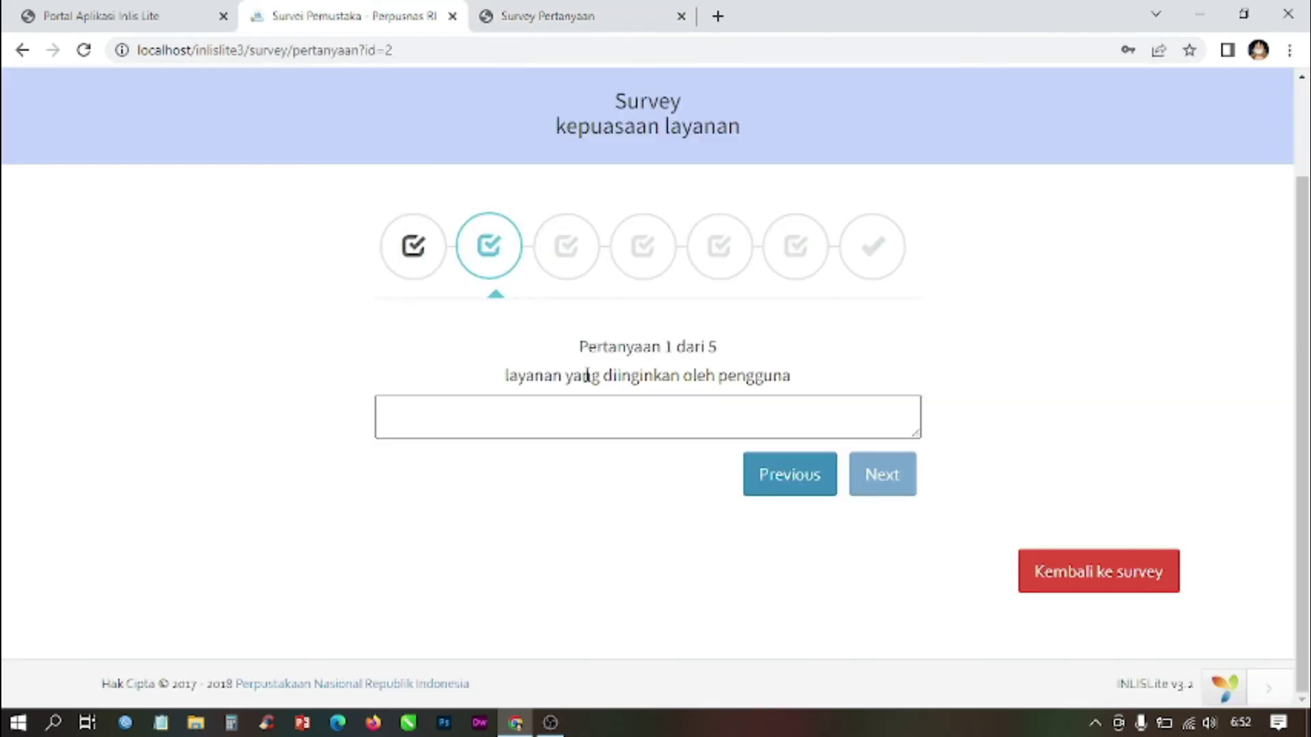
click(651, 420)
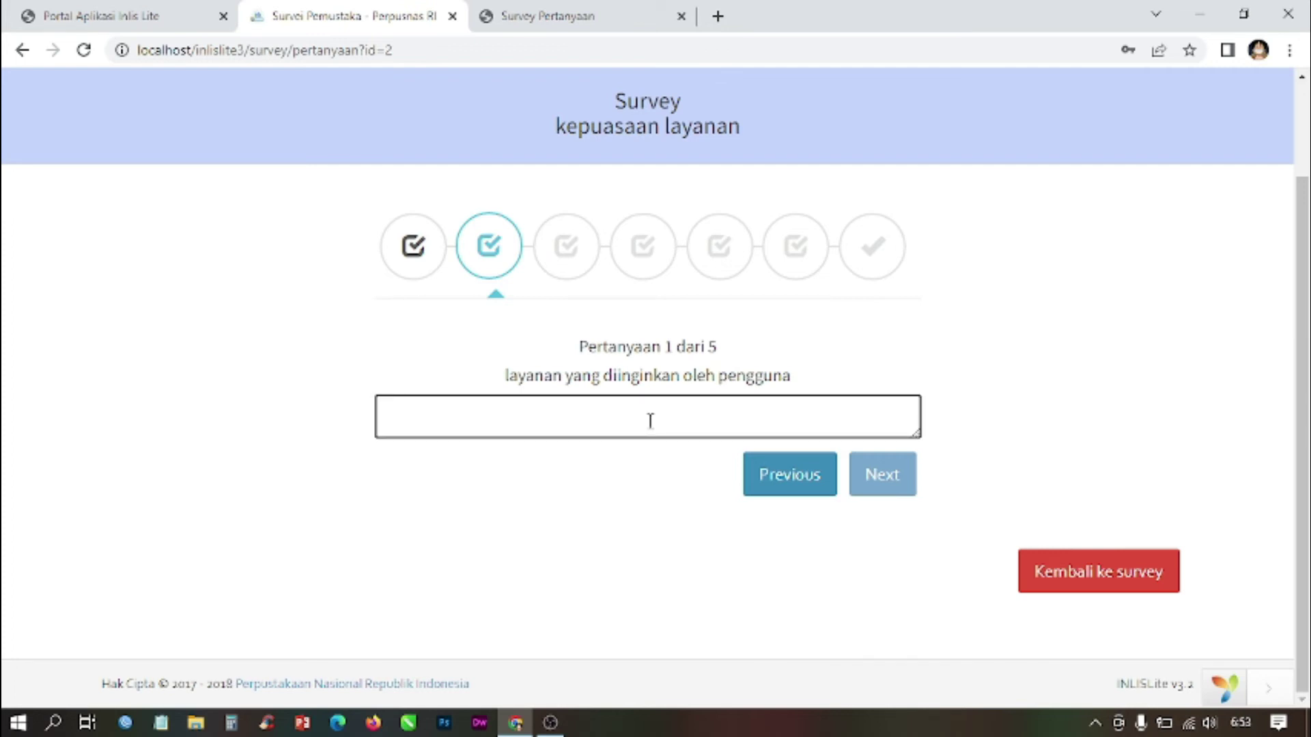
text(cepat)
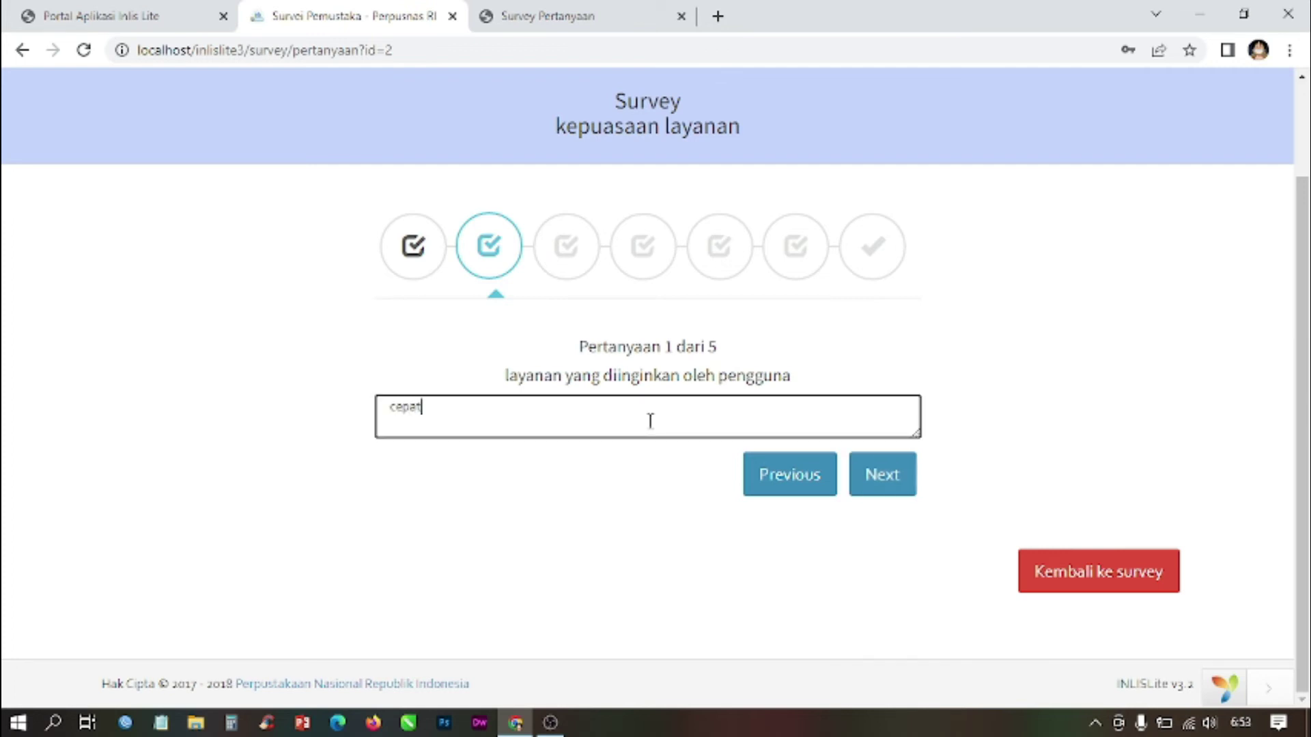
text( da)
text(n respo)
key(BackSpace)
key(BackSpace)
text(tepat)
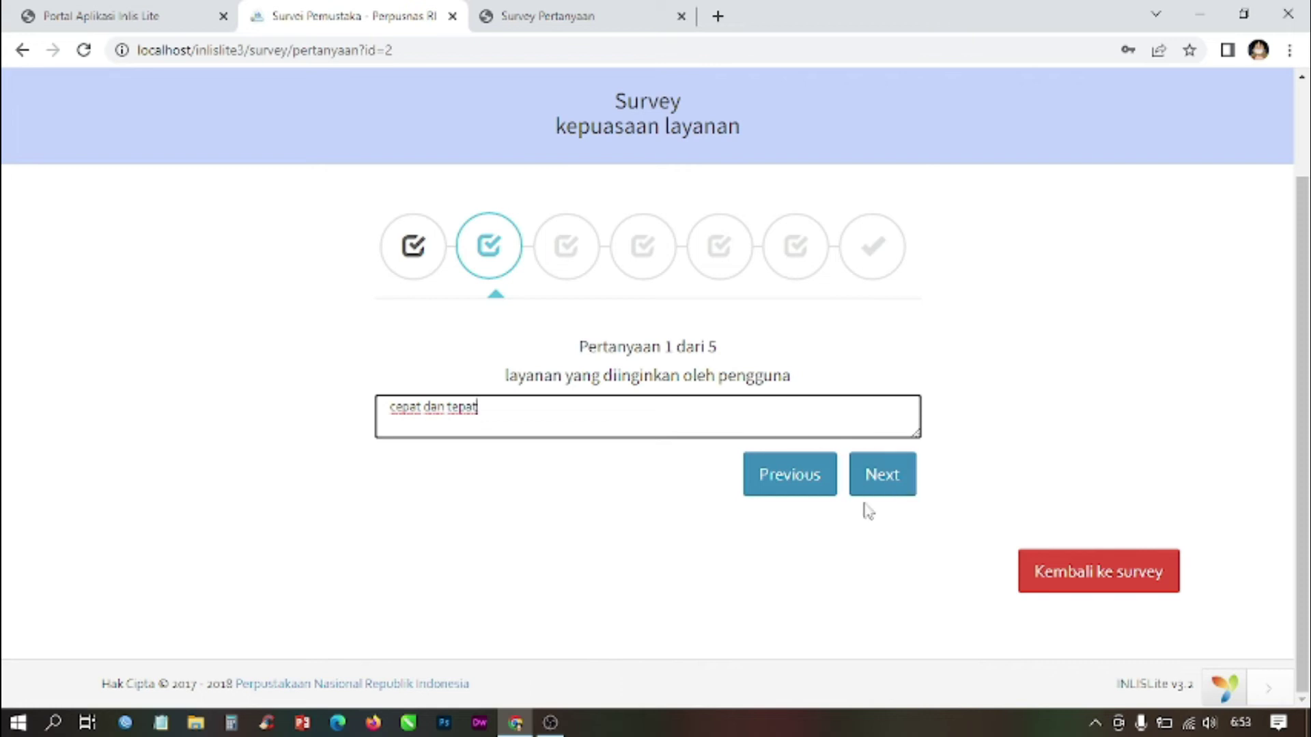
click(895, 481)
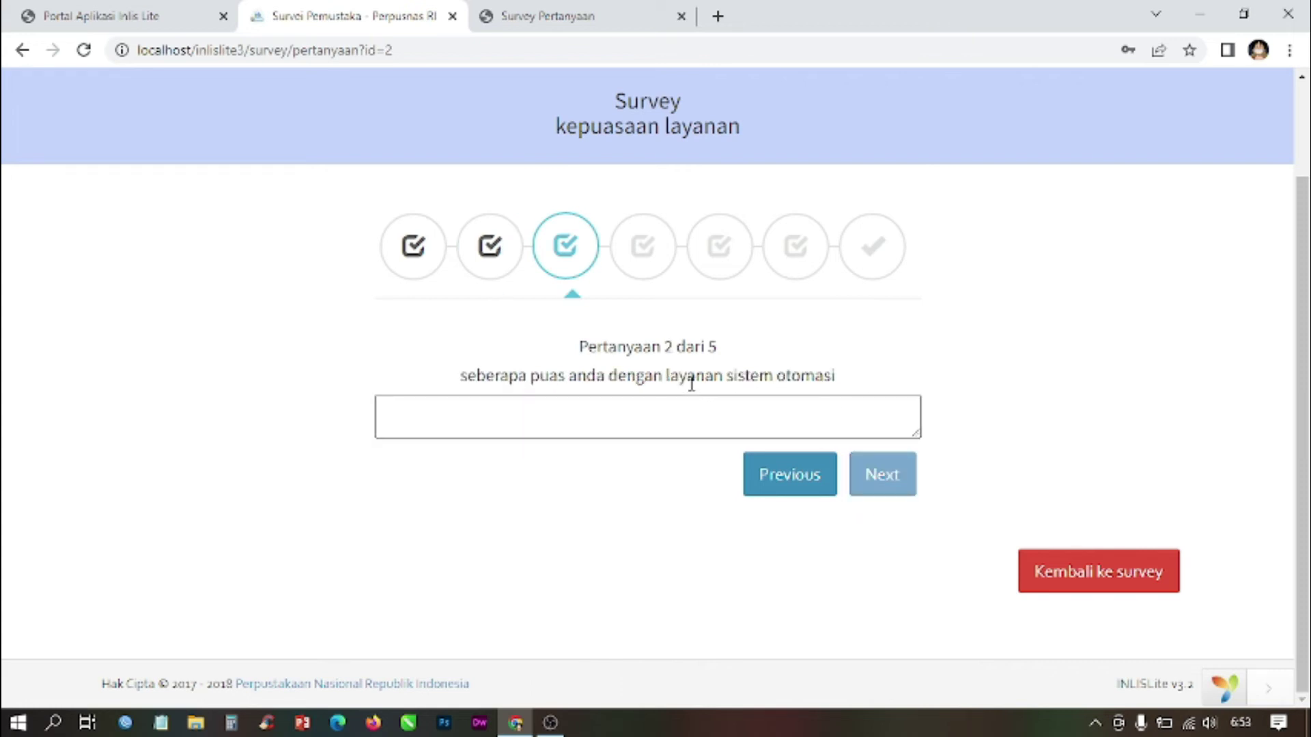
Step: Answer question 2 with 'kurang puas karena offline tidak akses dimana dimana'
click(546, 17)
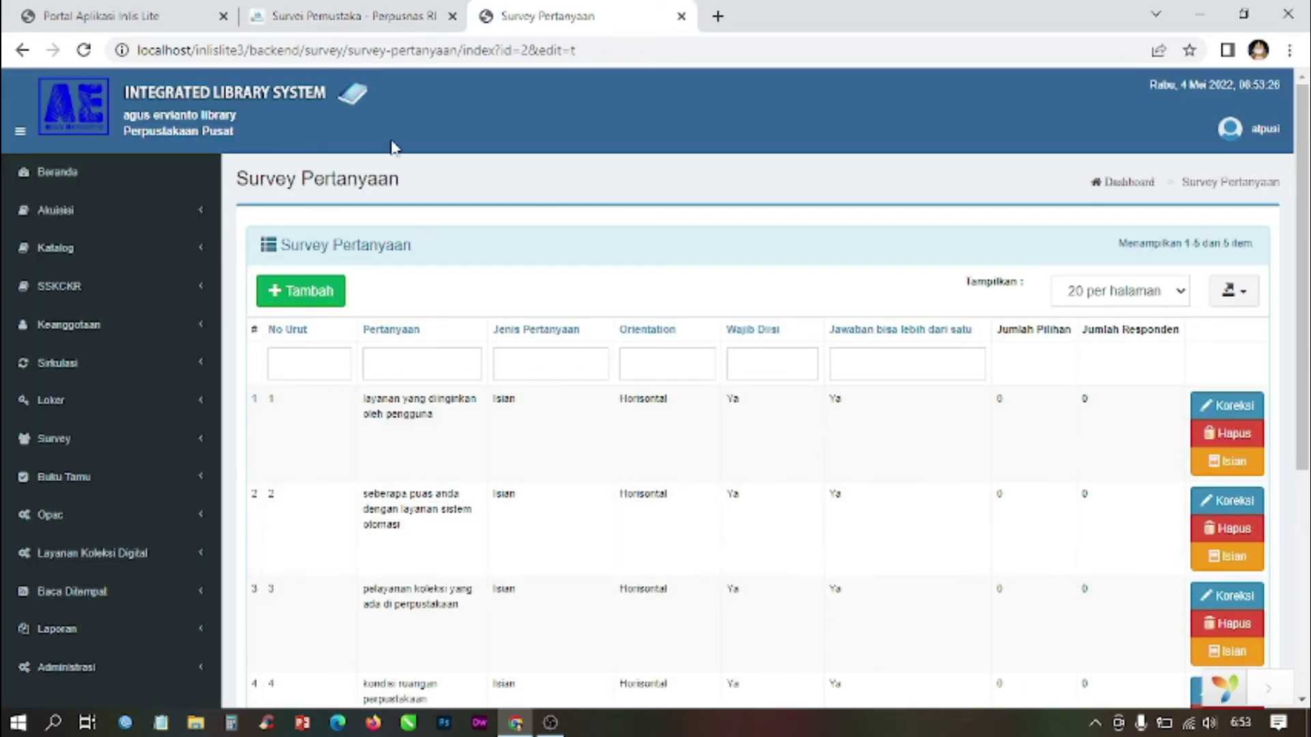
click(353, 8)
click(512, 423)
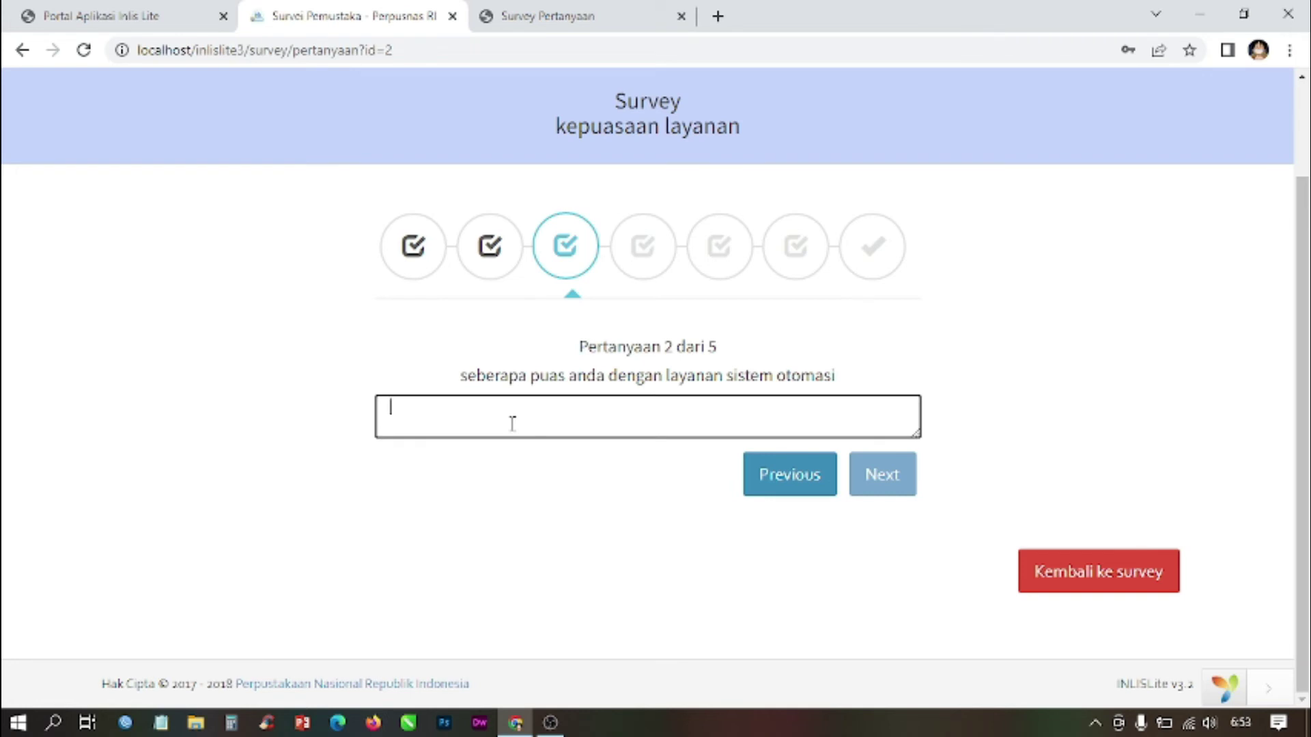
text(kurang puas )
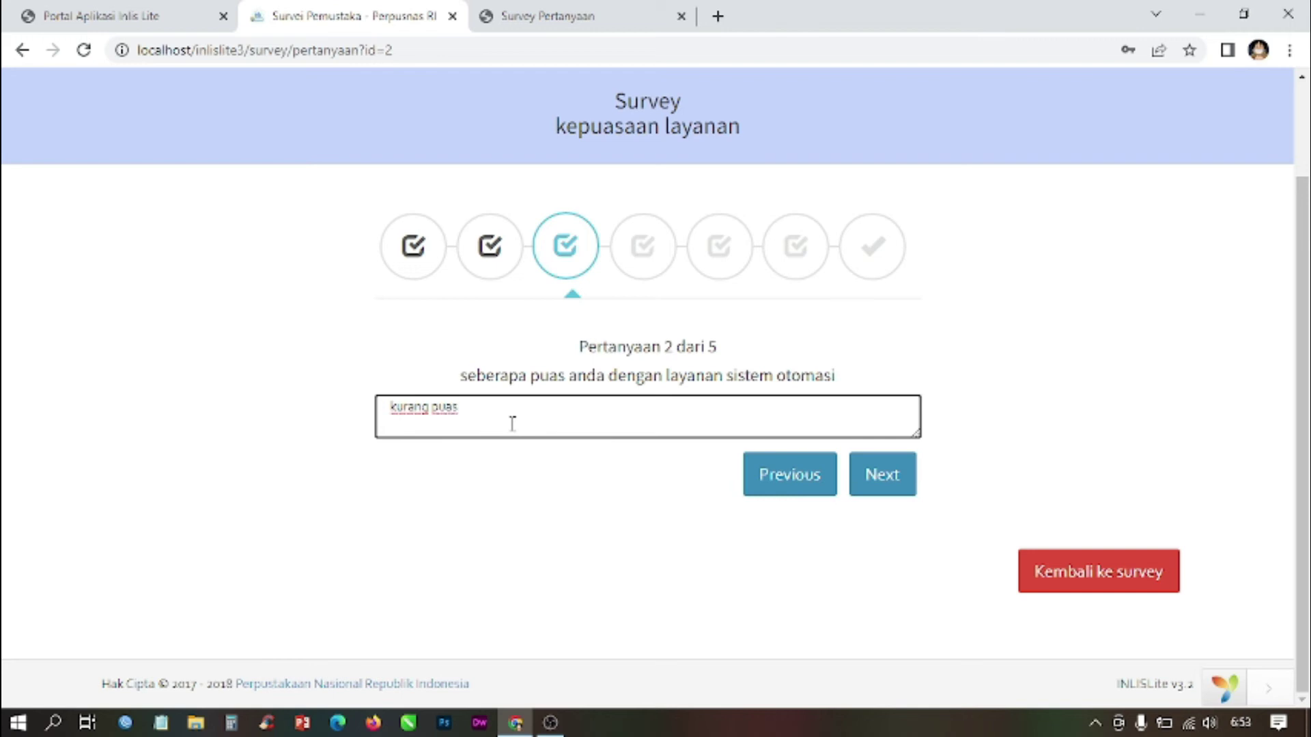
text(karena offline tidak akses dimana )
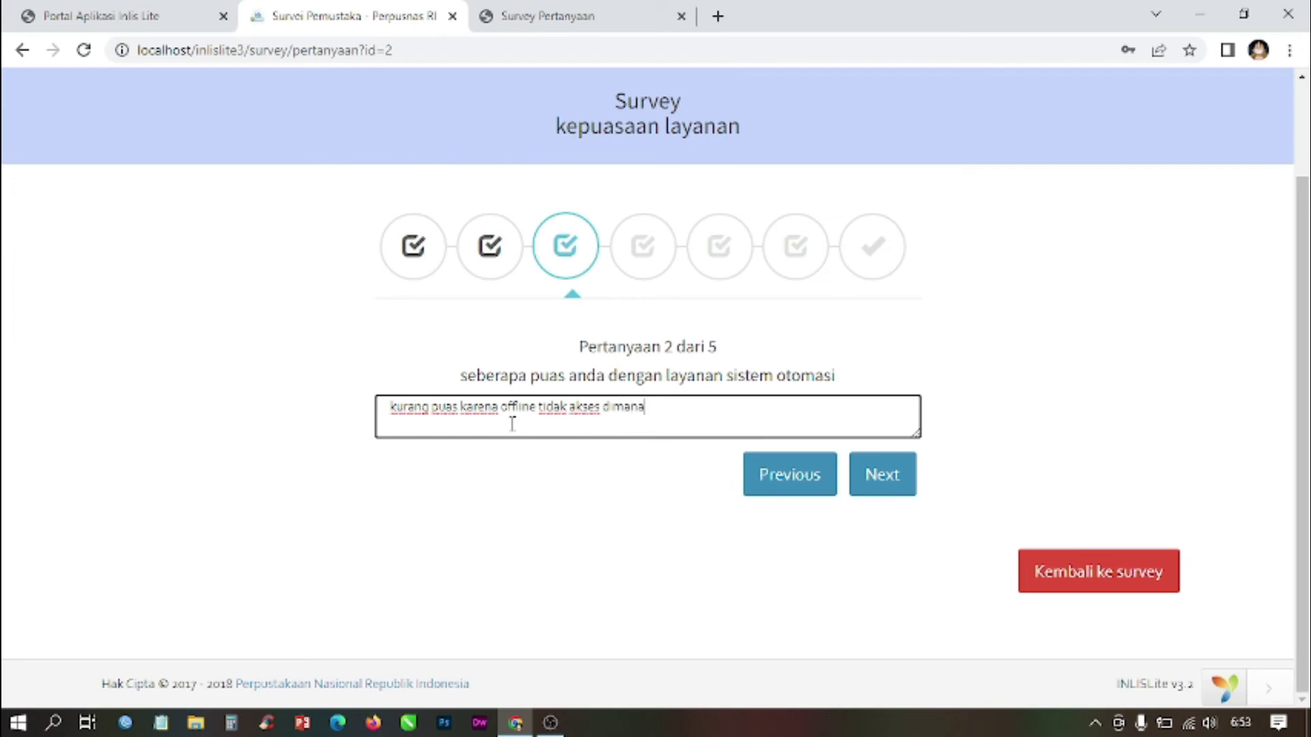
text(dimana)
click(876, 478)
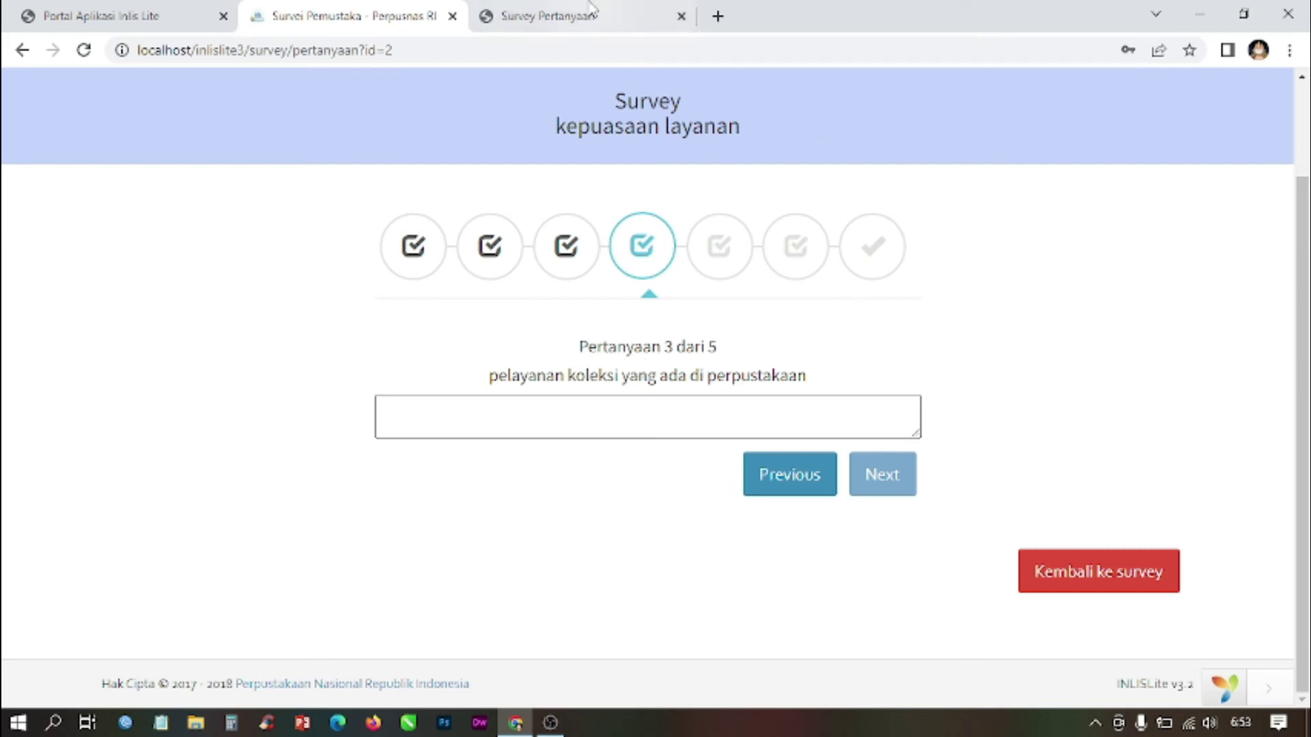
Step: Answer question 3 with 'layanan buku mandi' and advance to question 4
click(566, 12)
scroll(412, 585, down, 5)
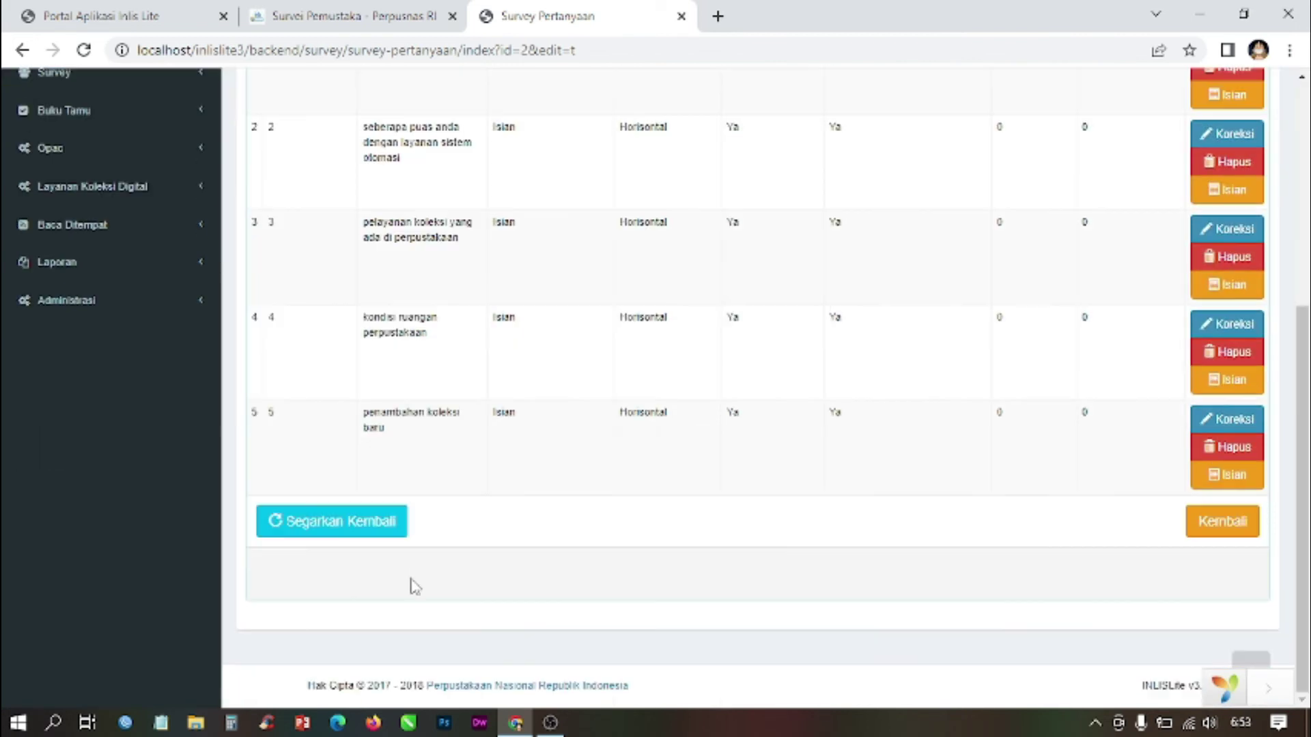
click(377, 11)
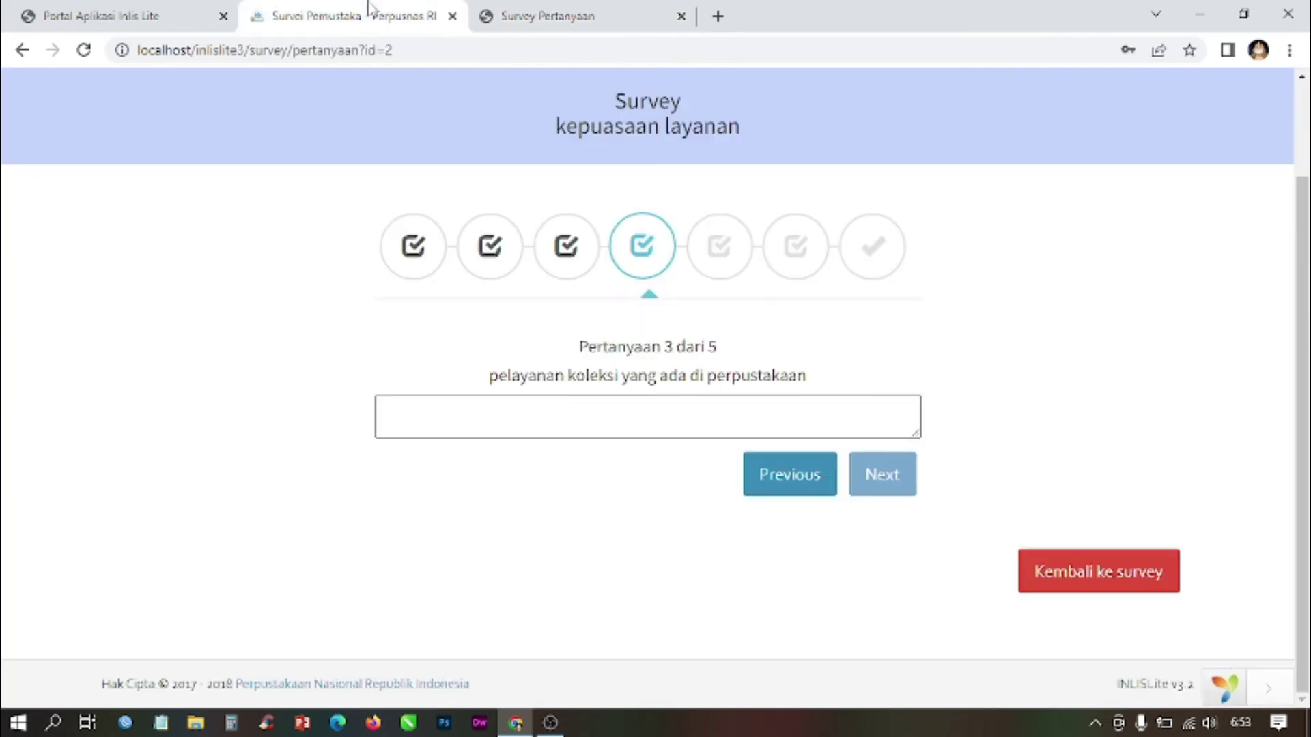
click(616, 413)
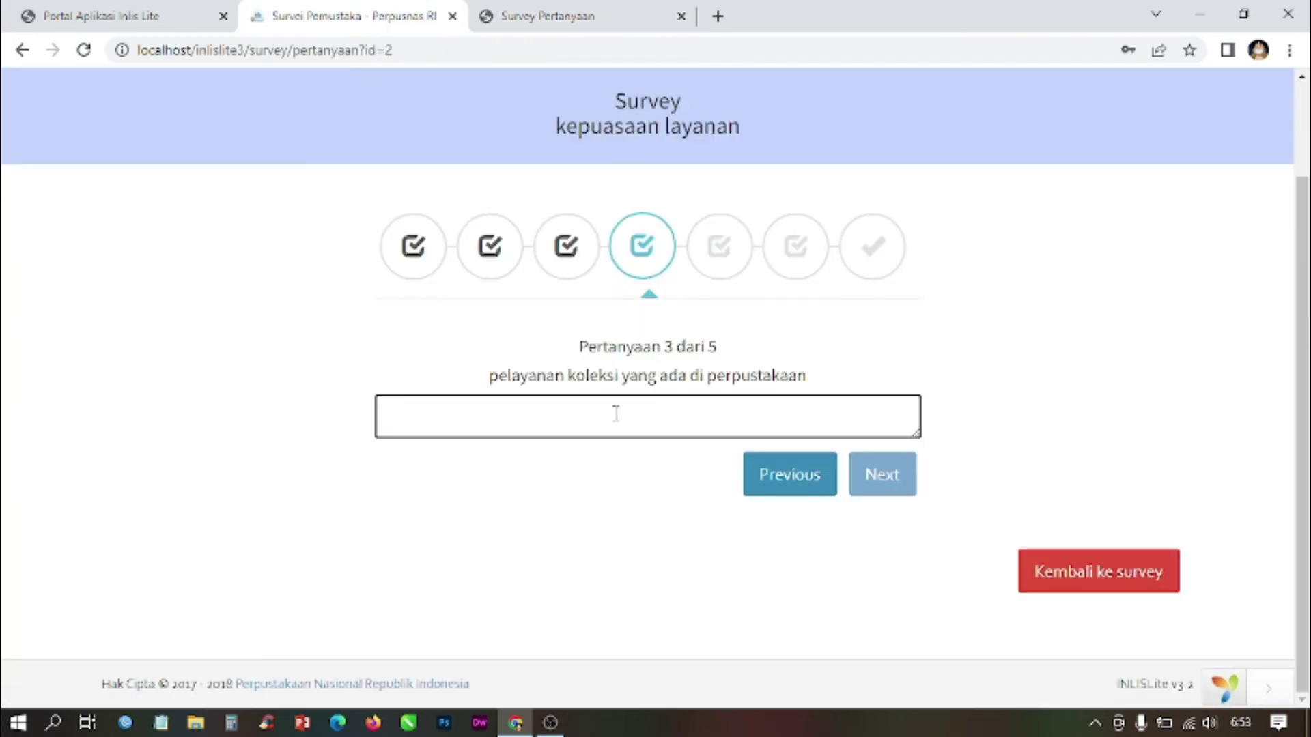
text(layan)
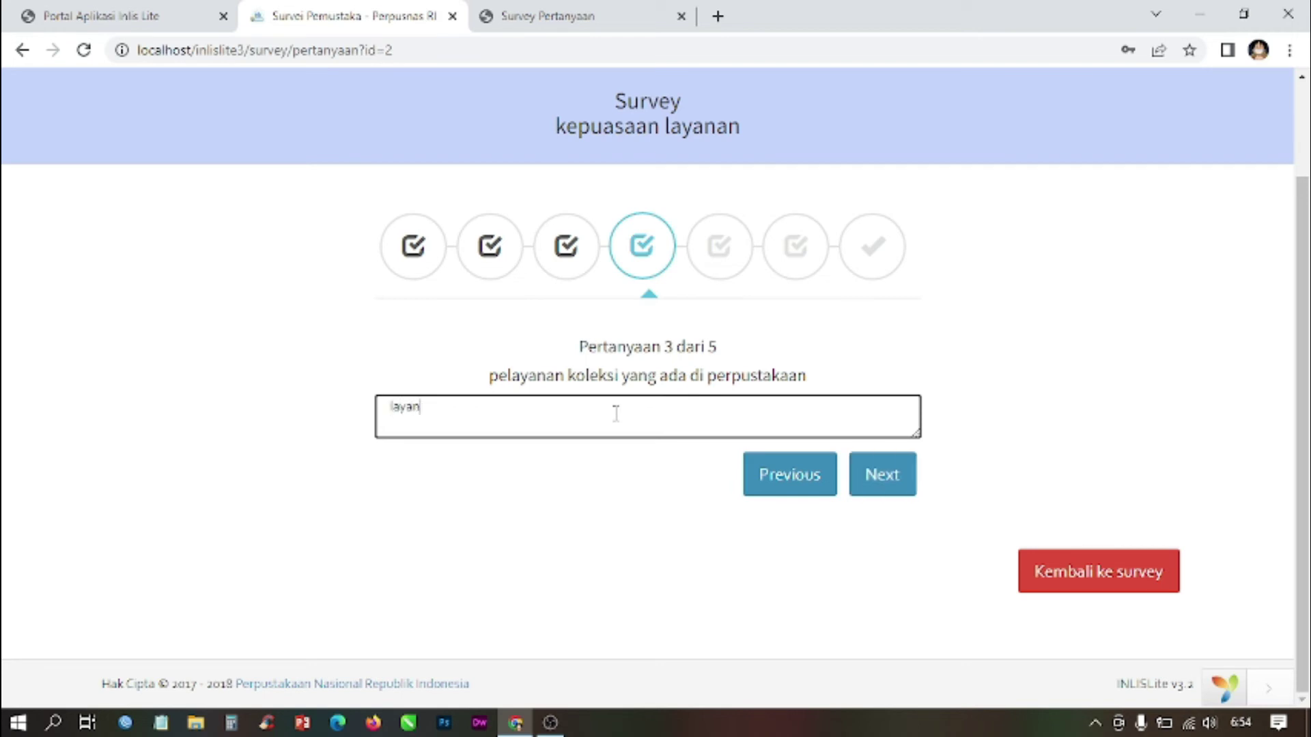
text(an buku mandiri)
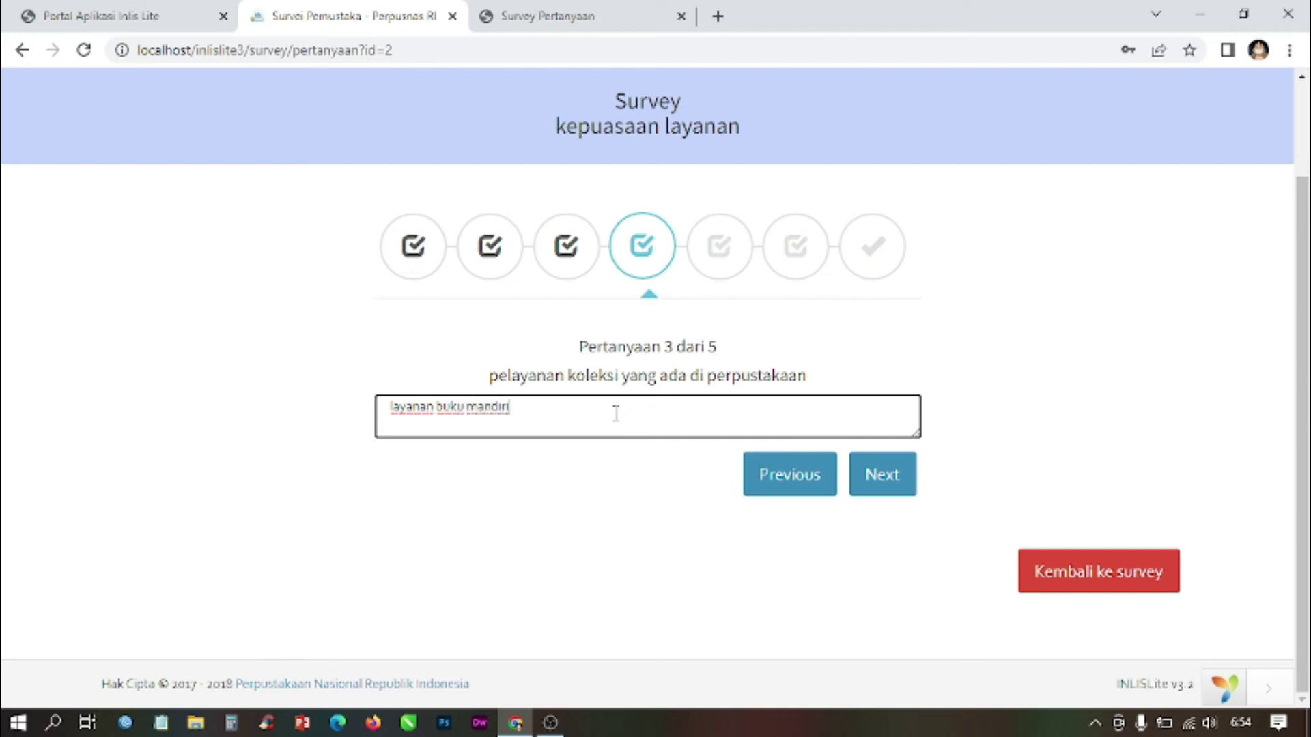
click(880, 476)
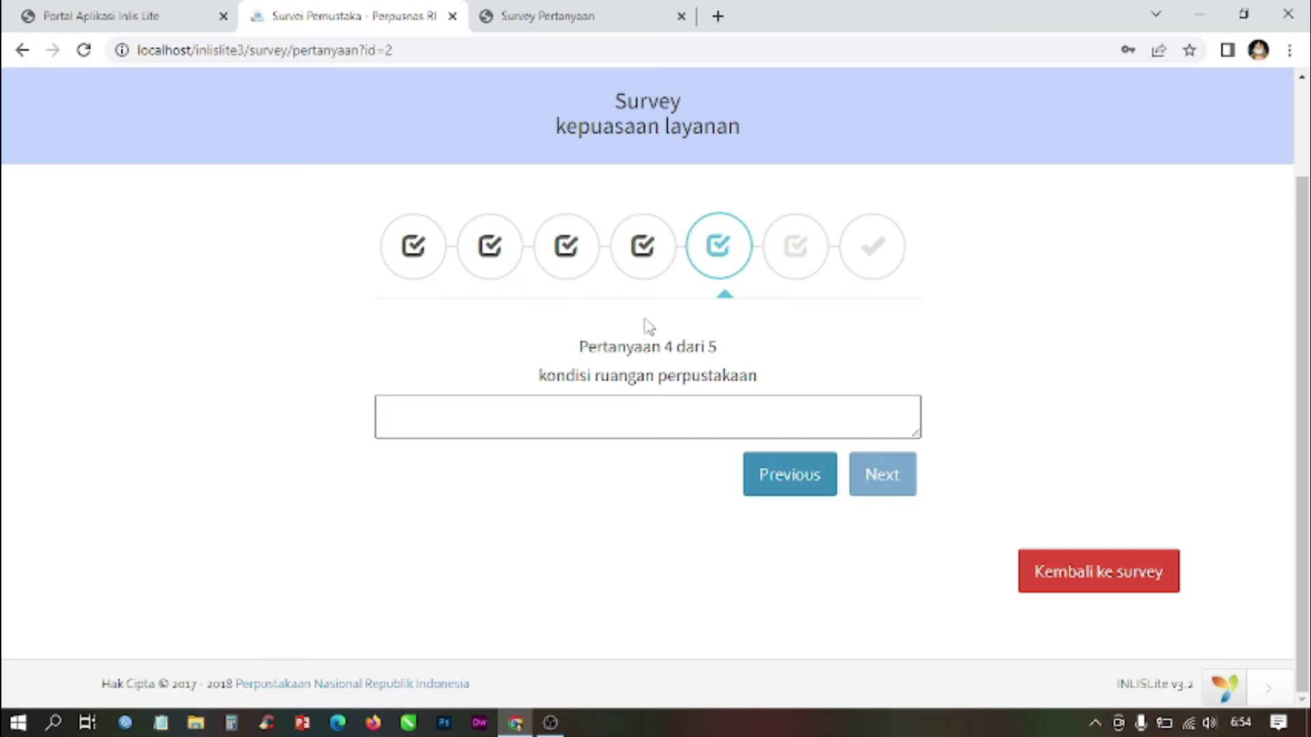
Step: Answer question 4 with 'kurang bersih dan nyaman' and advance to question 5
click(572, 13)
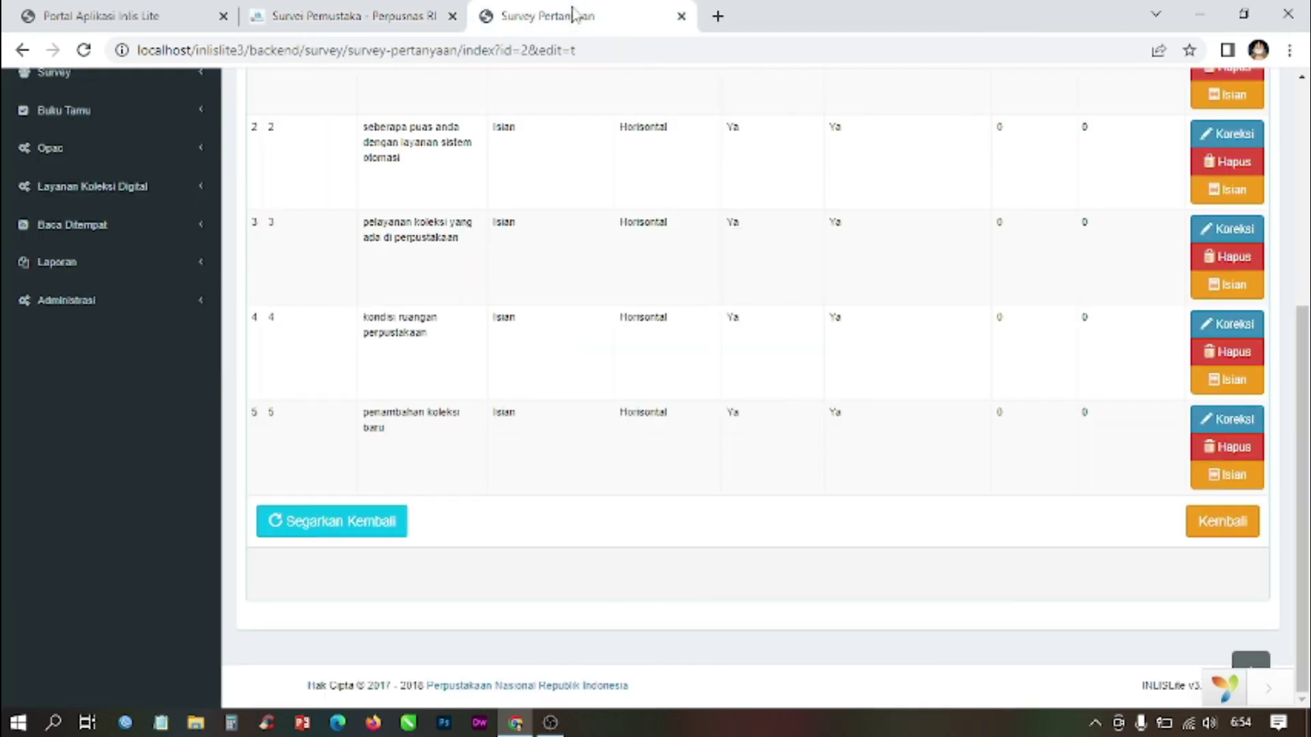
click(373, 13)
click(572, 411)
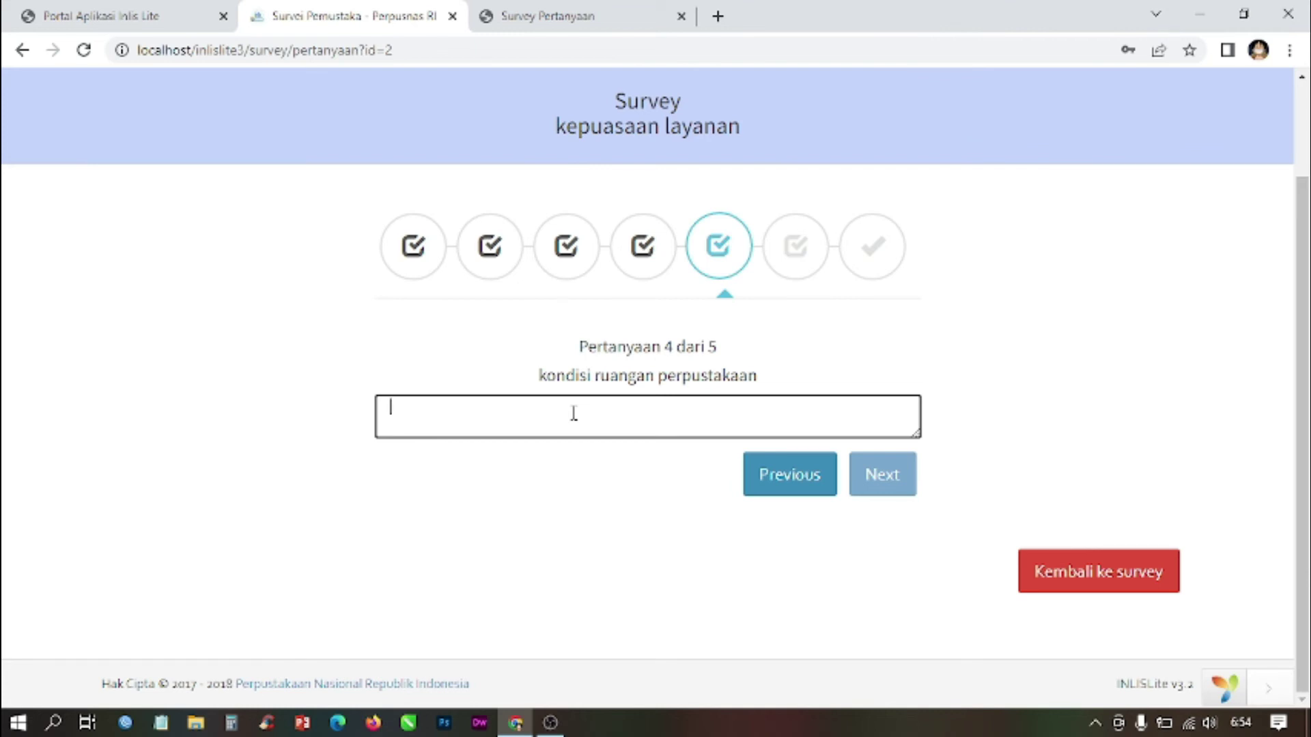
text(ku)
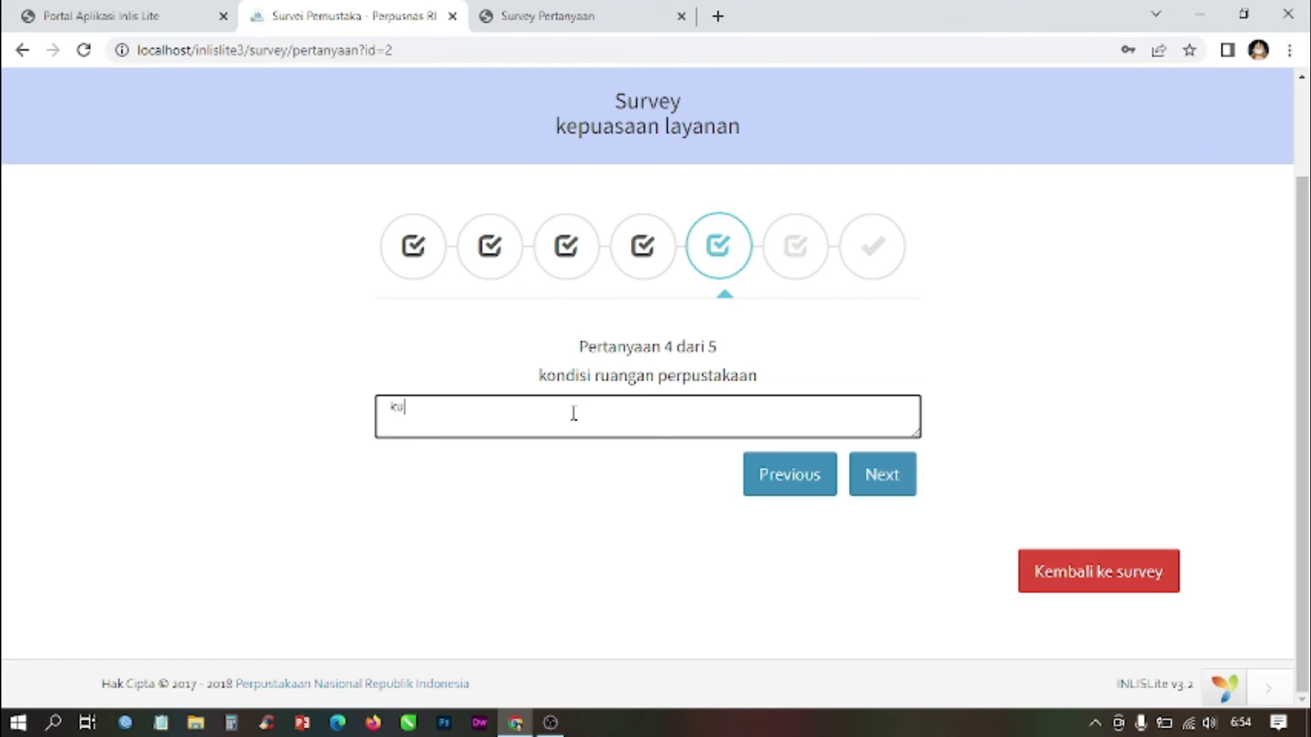
text(rang bersih dan nyaman)
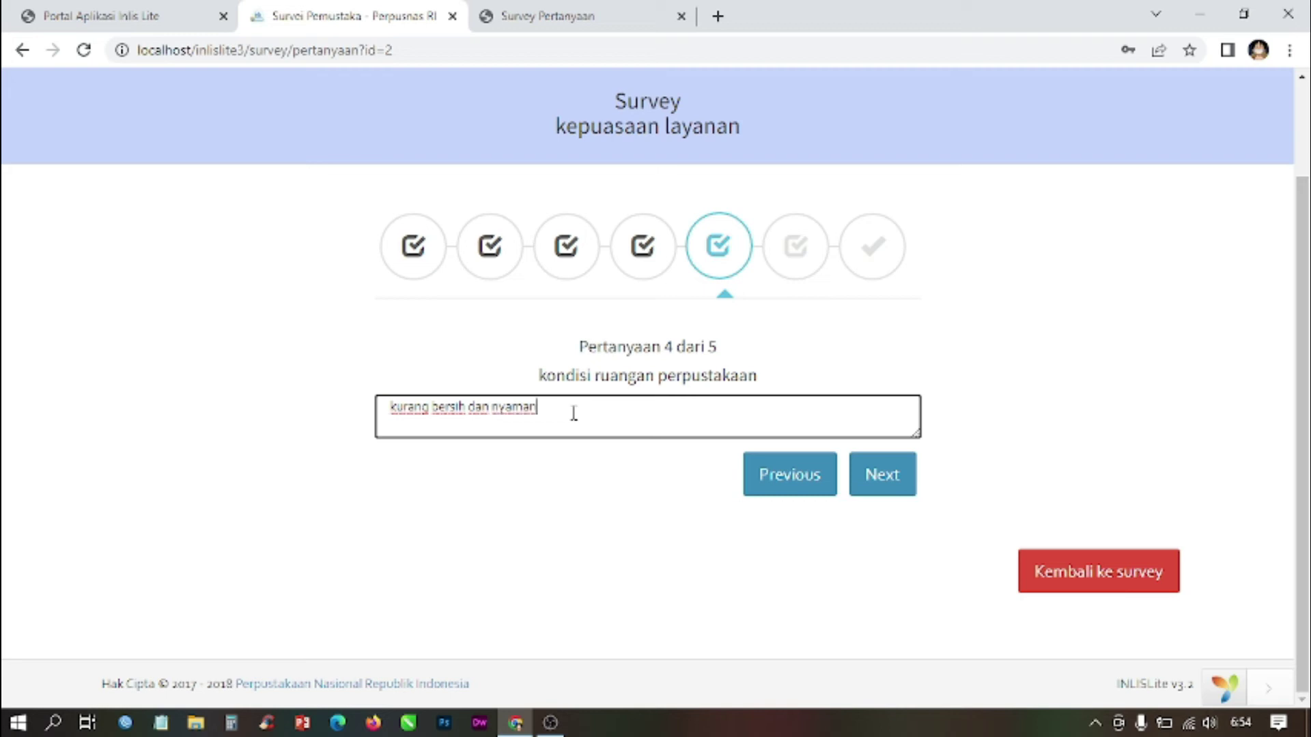
click(890, 489)
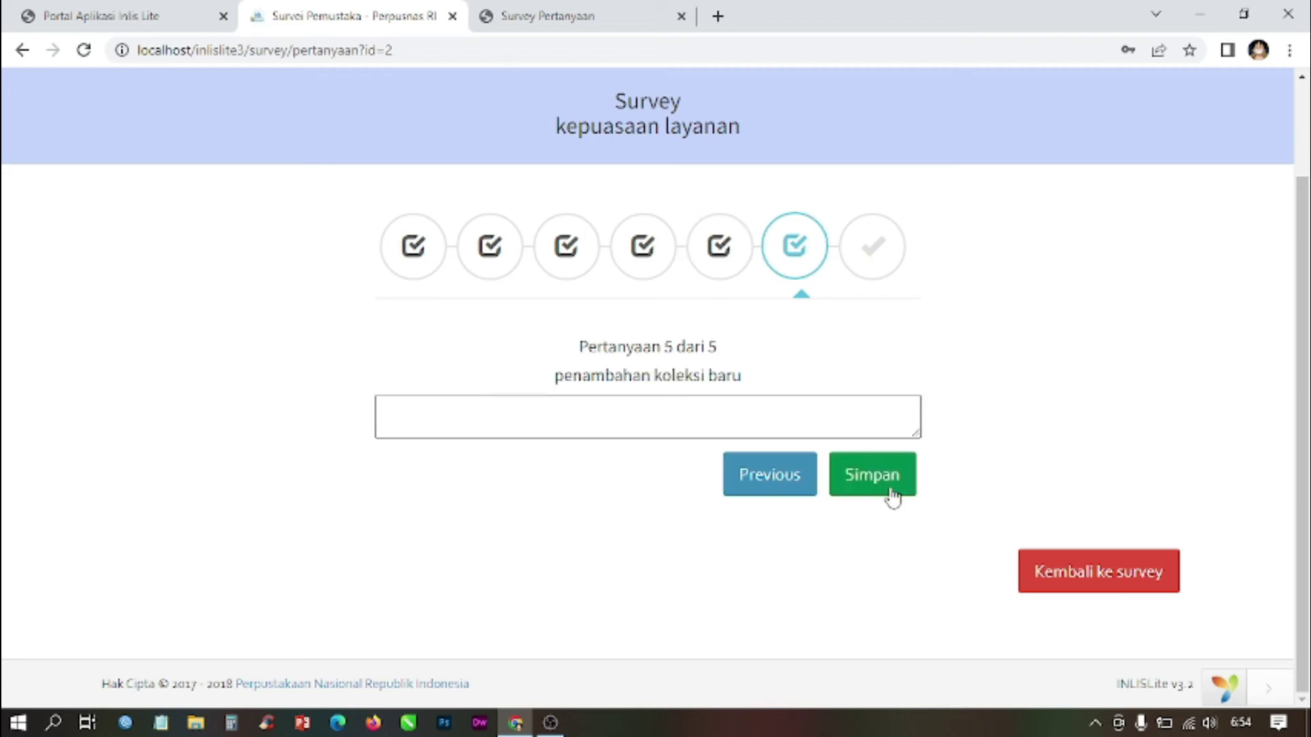
Step: Answer question 5 with 'masih kurang karena masih banyak terbitan lama', save, and view the results
click(568, 8)
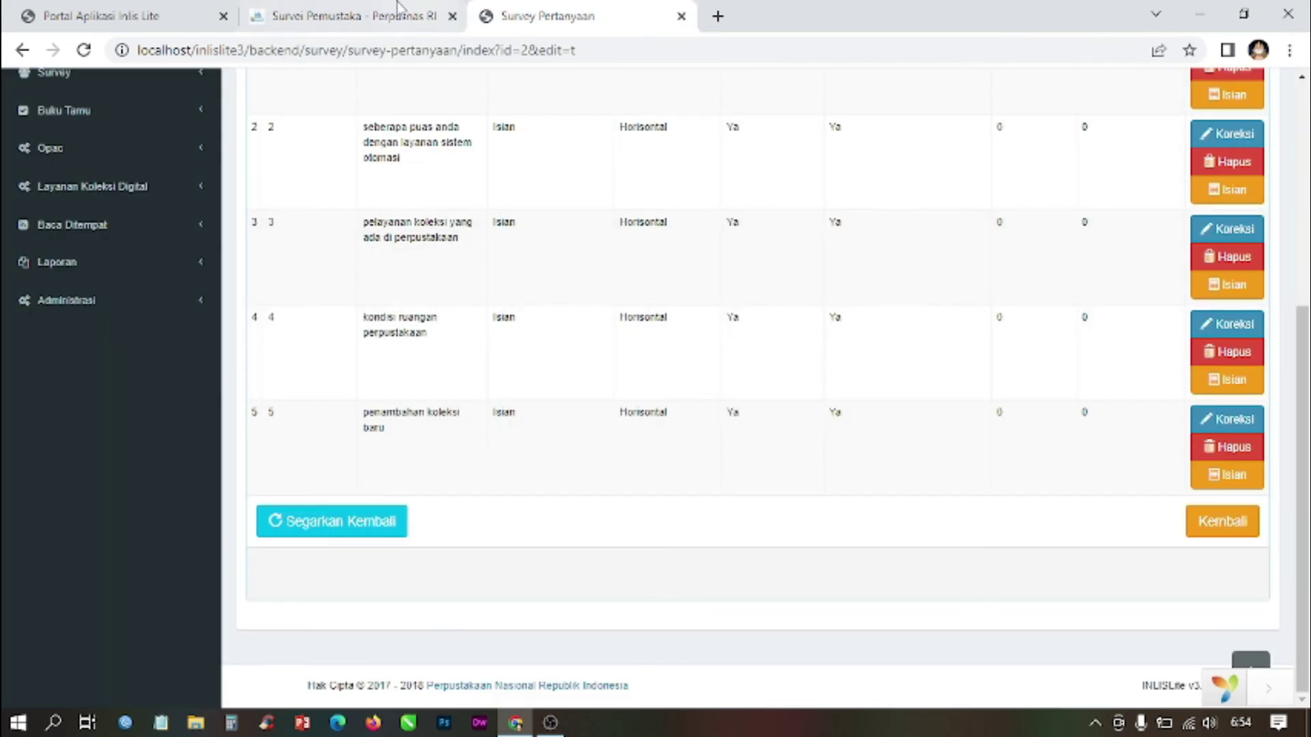
click(313, 9)
click(626, 426)
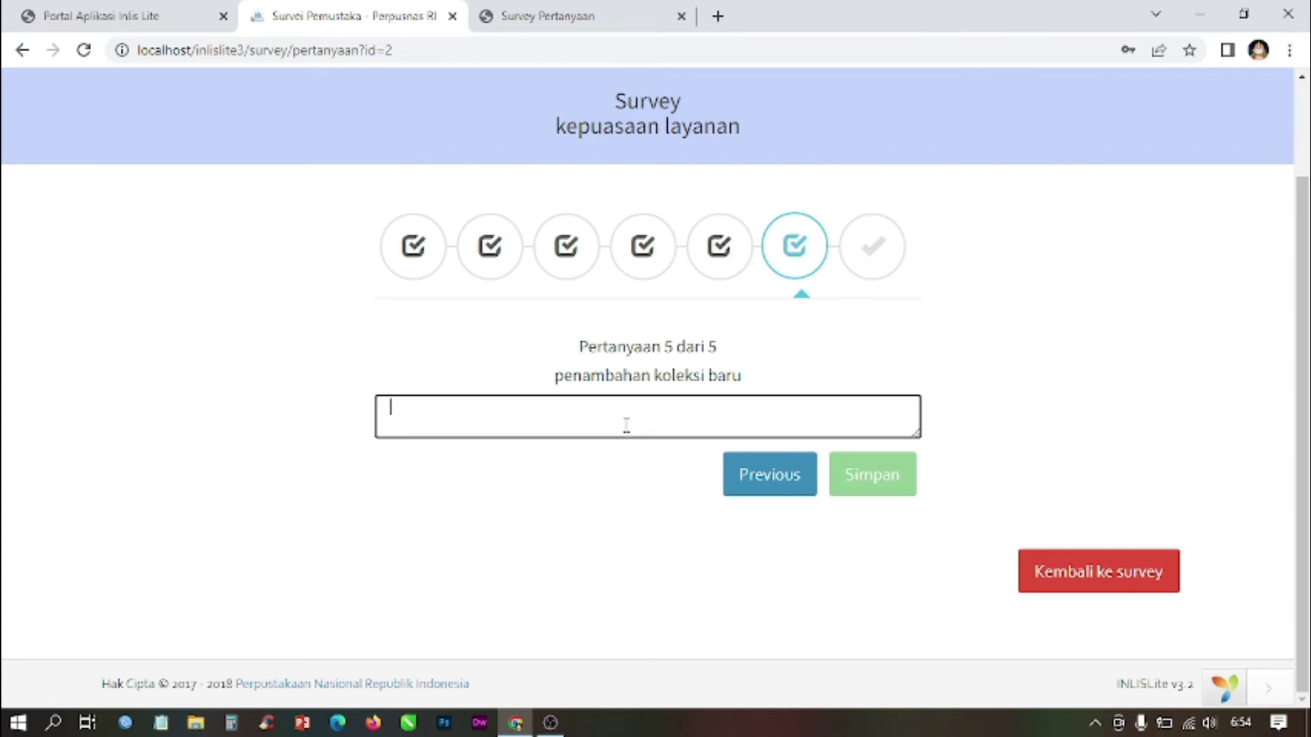
text(masih)
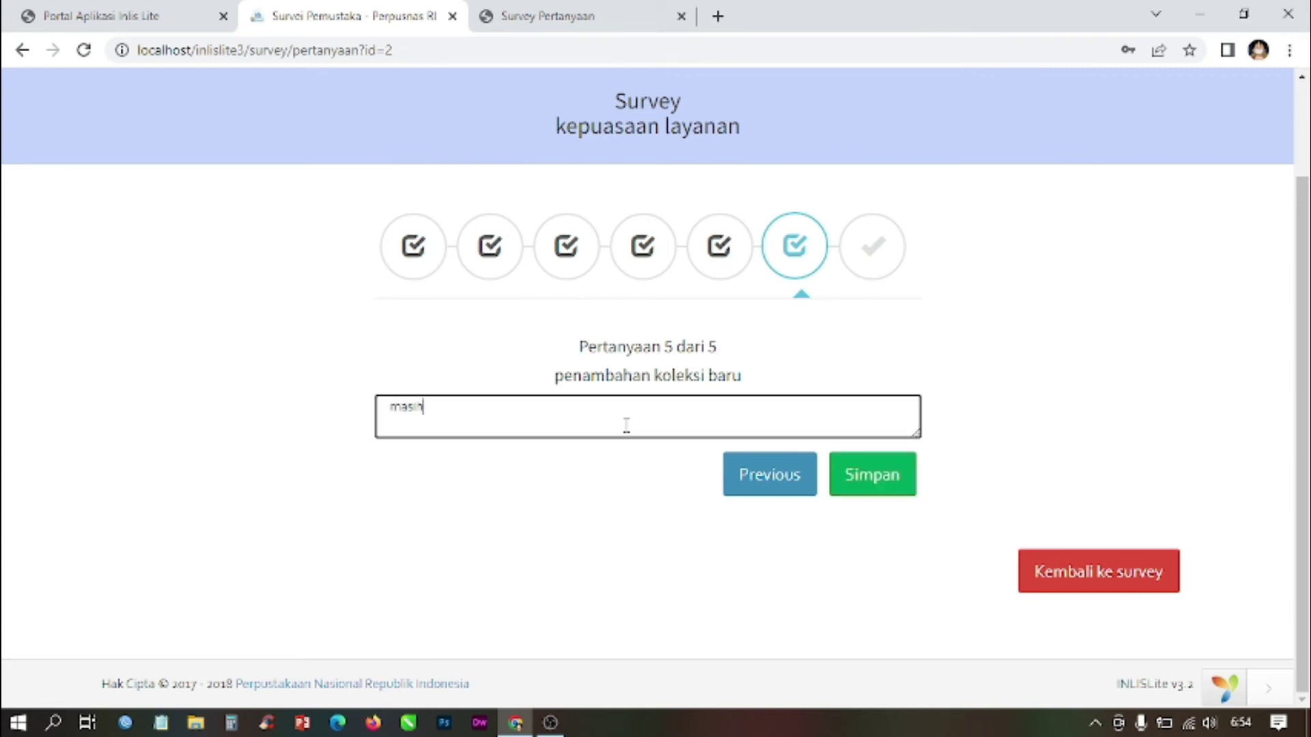
text( kurang karena )
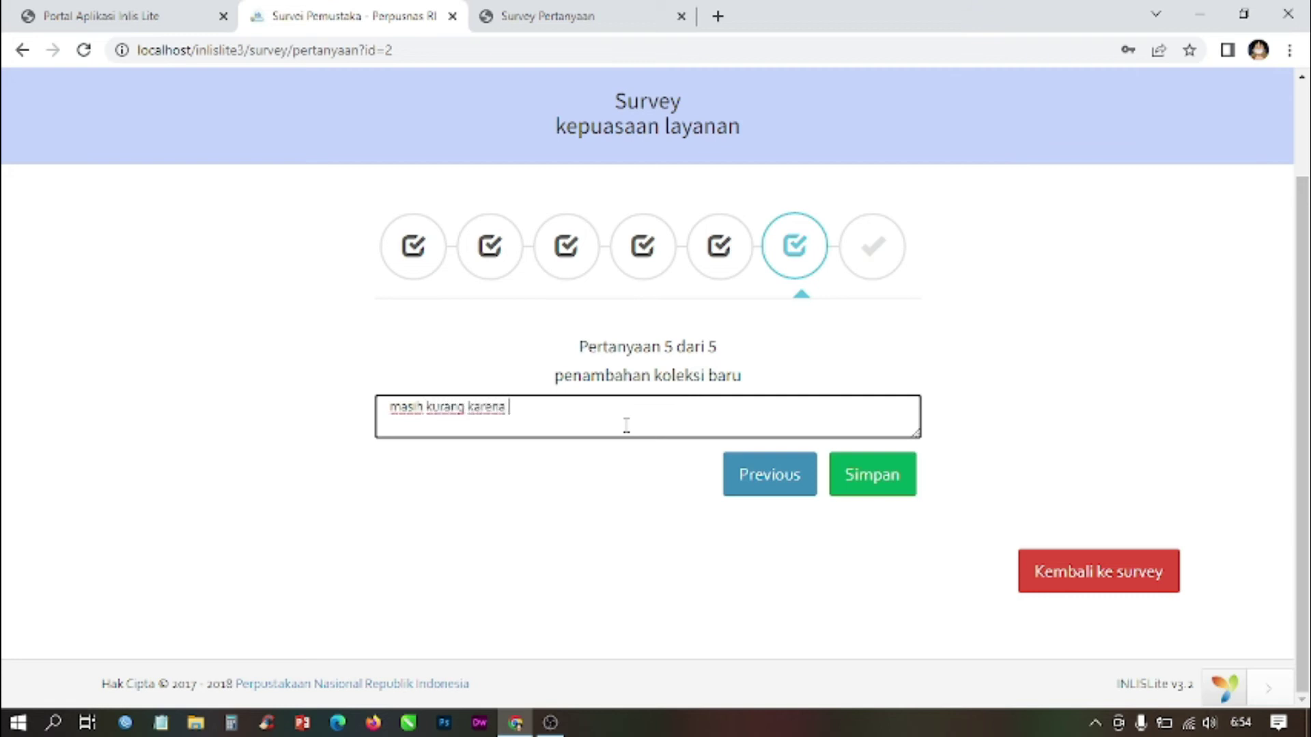
text(masih banyak terbitan lama)
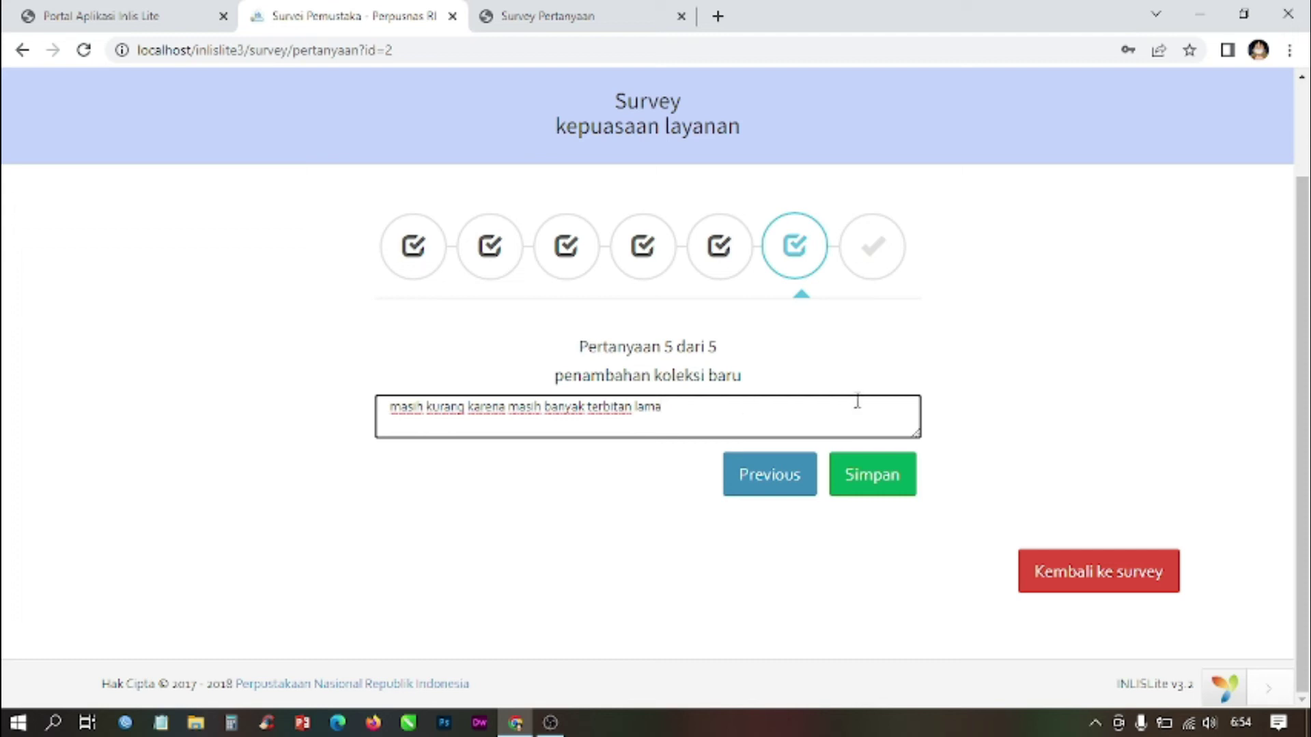
click(887, 487)
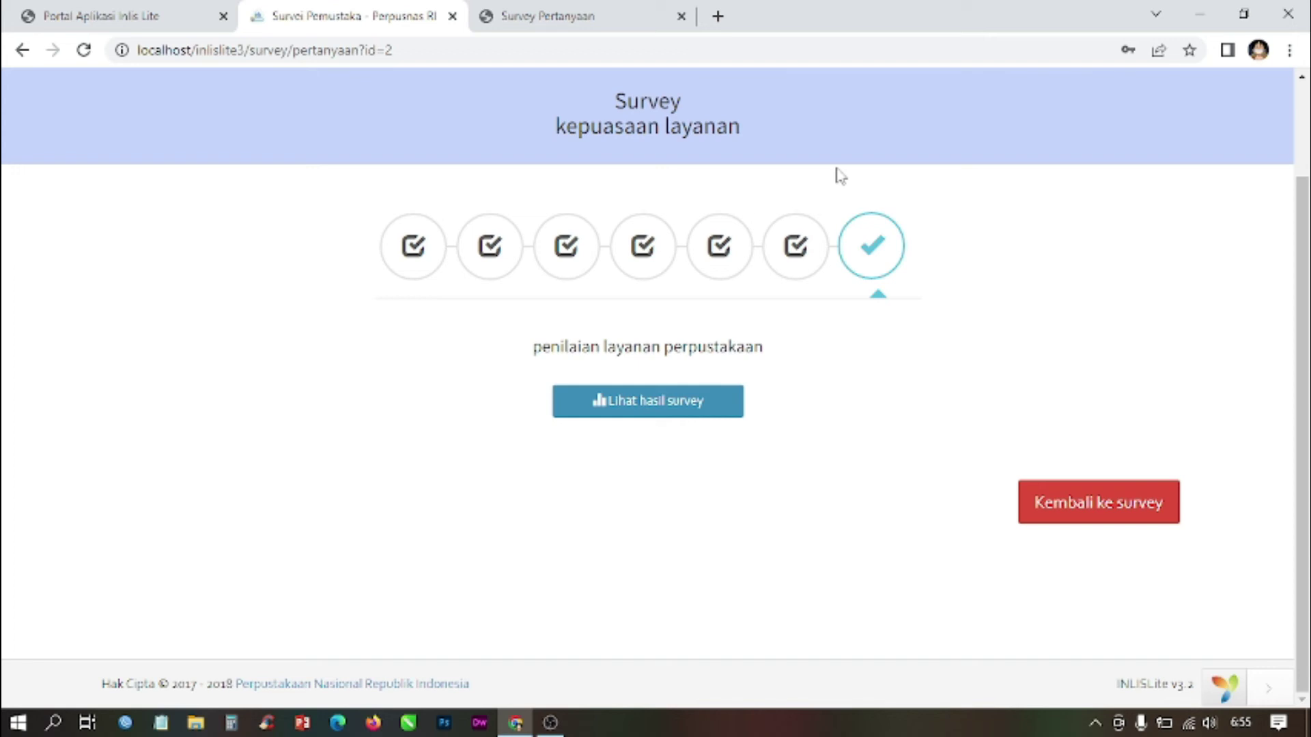
click(649, 412)
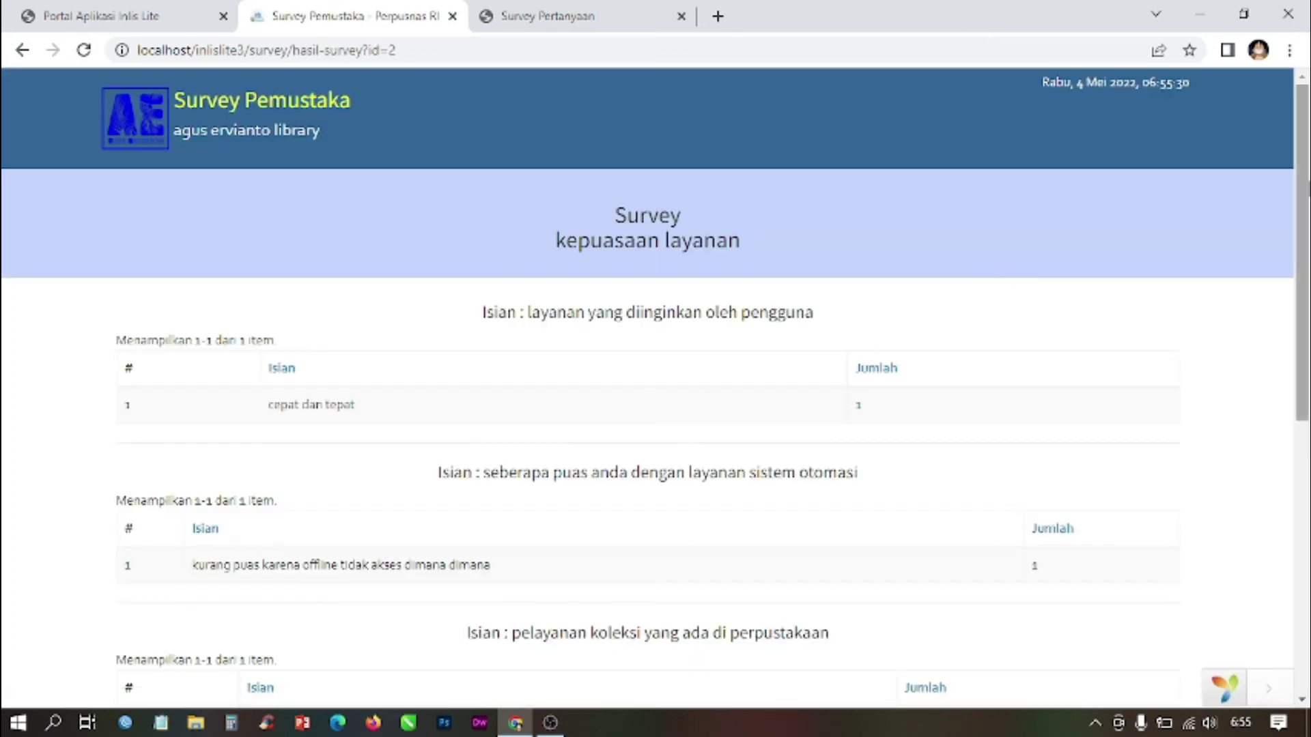
Step: Scroll through all five answer tables on the results page, then go back to the survey welcome page
right_click(1147, 183)
click(1267, 116)
scroll(1305, 137, down, 2)
drag(1306, 146, 1306, 209)
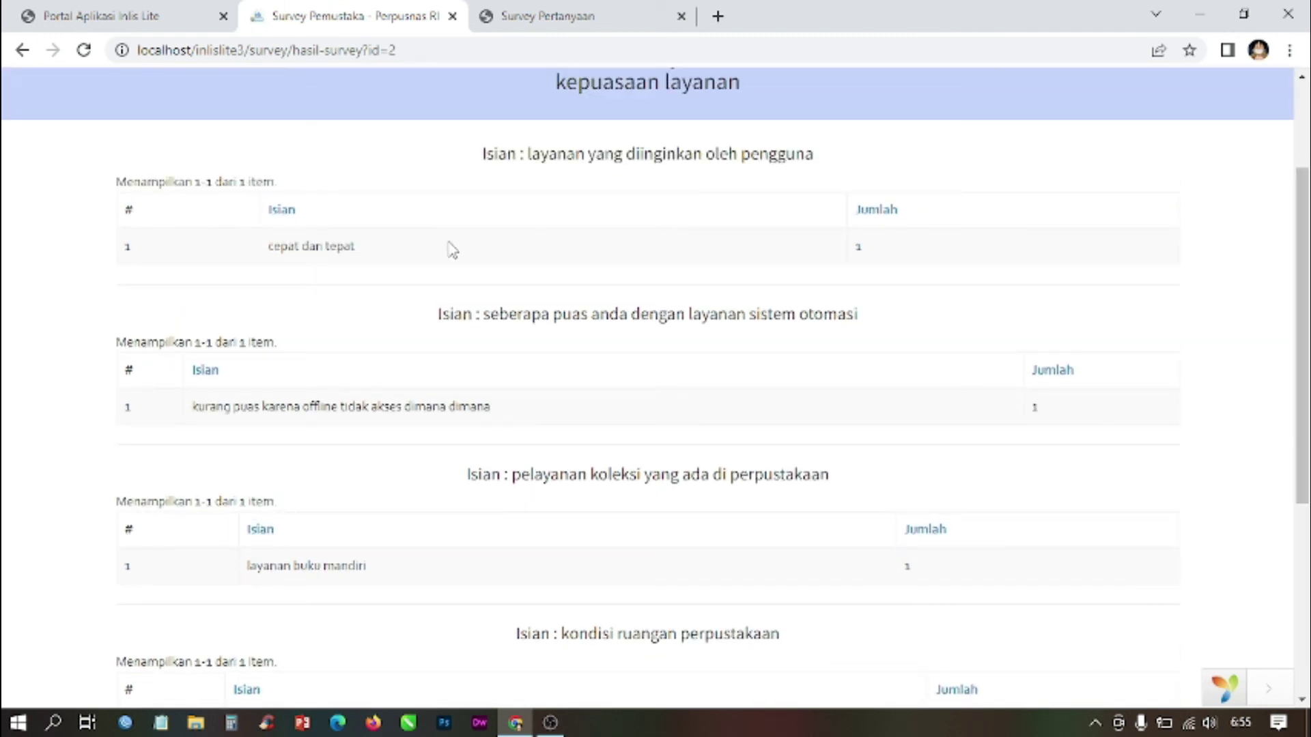
scroll(509, 258, down, 5)
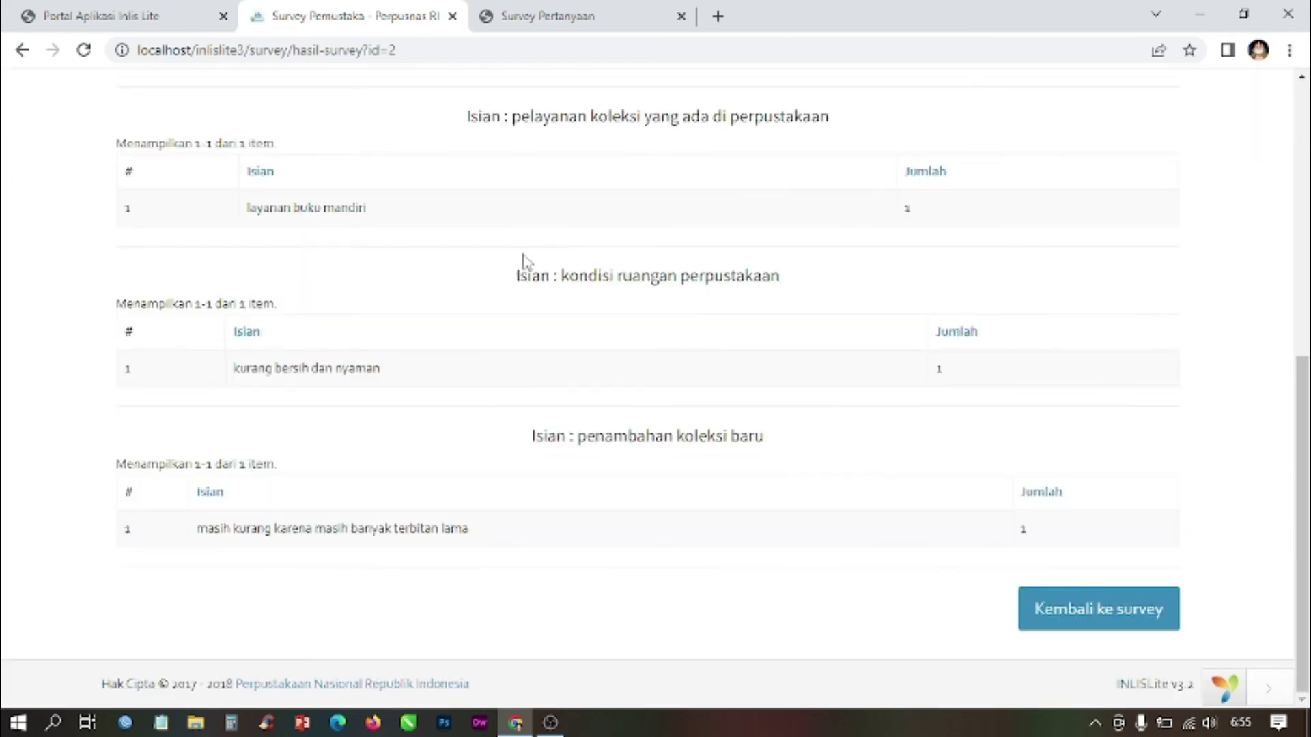
scroll(920, 477, up, 5)
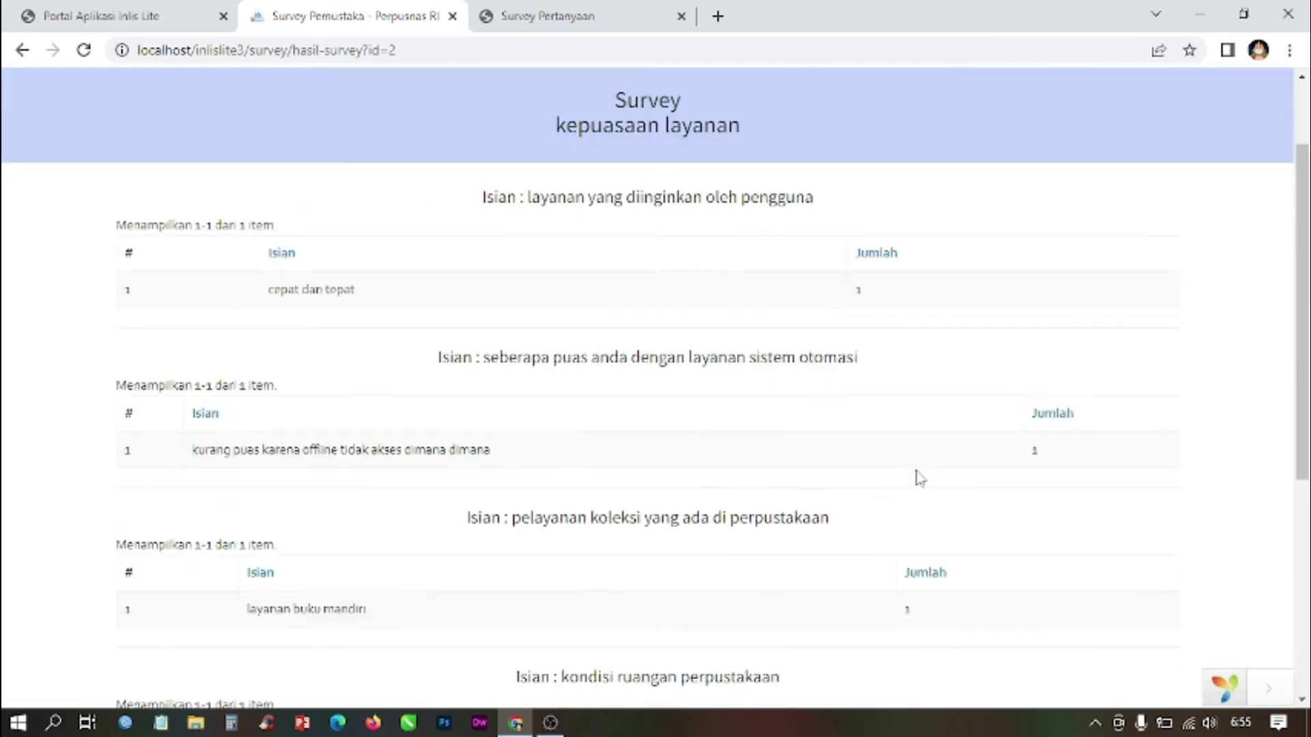
scroll(920, 478, up, 3)
scroll(820, 342, down, 10)
click(1113, 623)
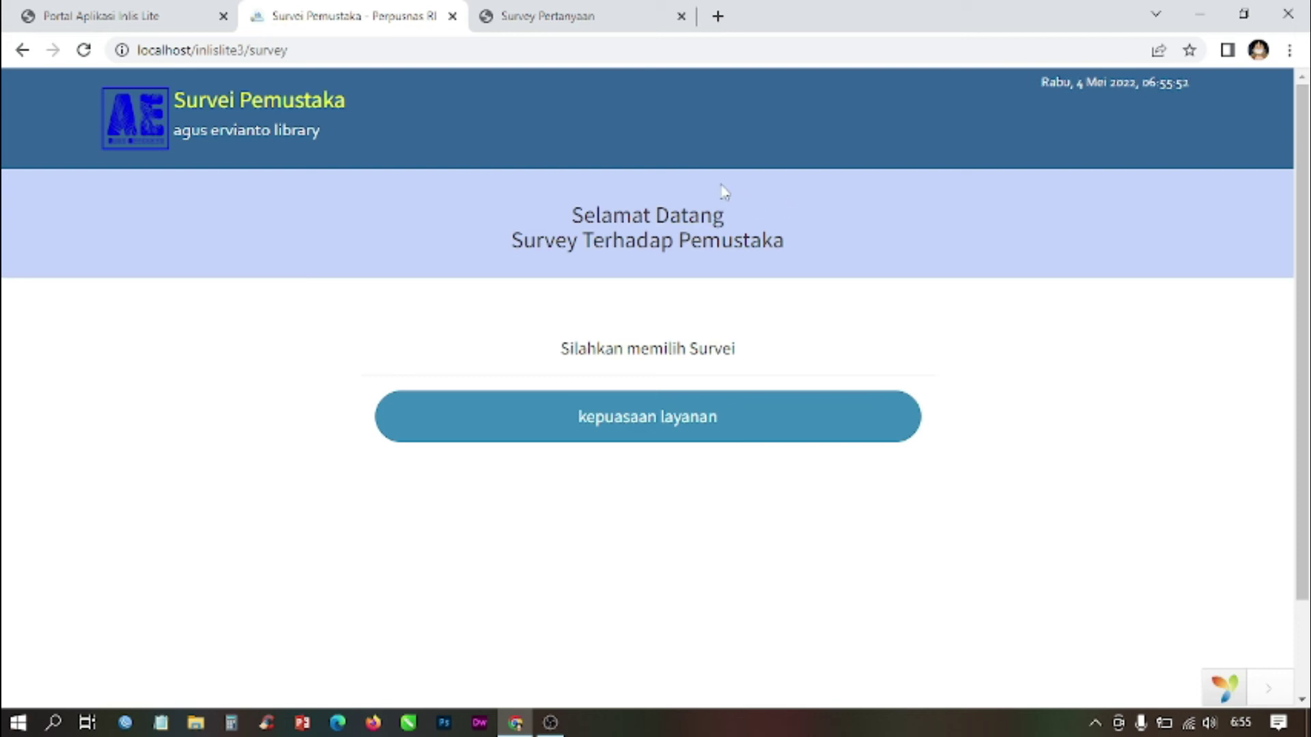
Step: In the admin backend, open Survey > Data Survey and the kepuasaan layanan results
click(574, 15)
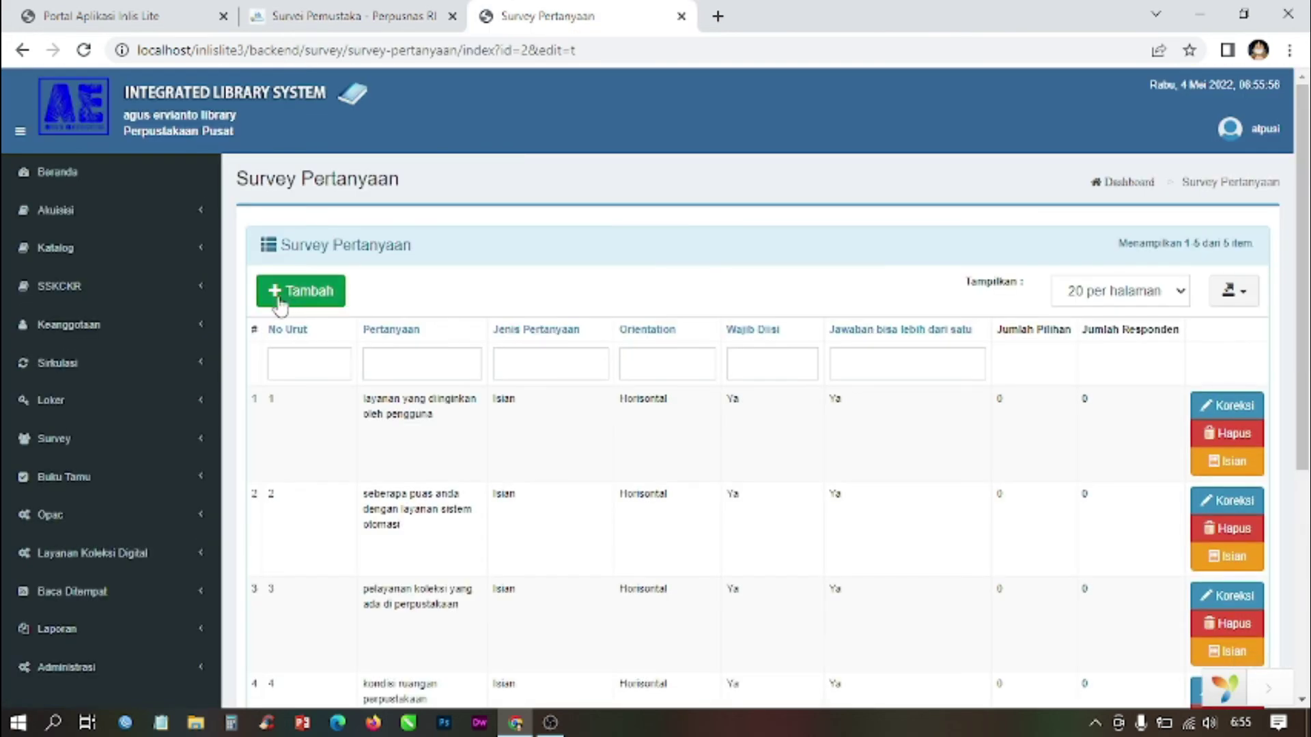
click(58, 439)
click(79, 472)
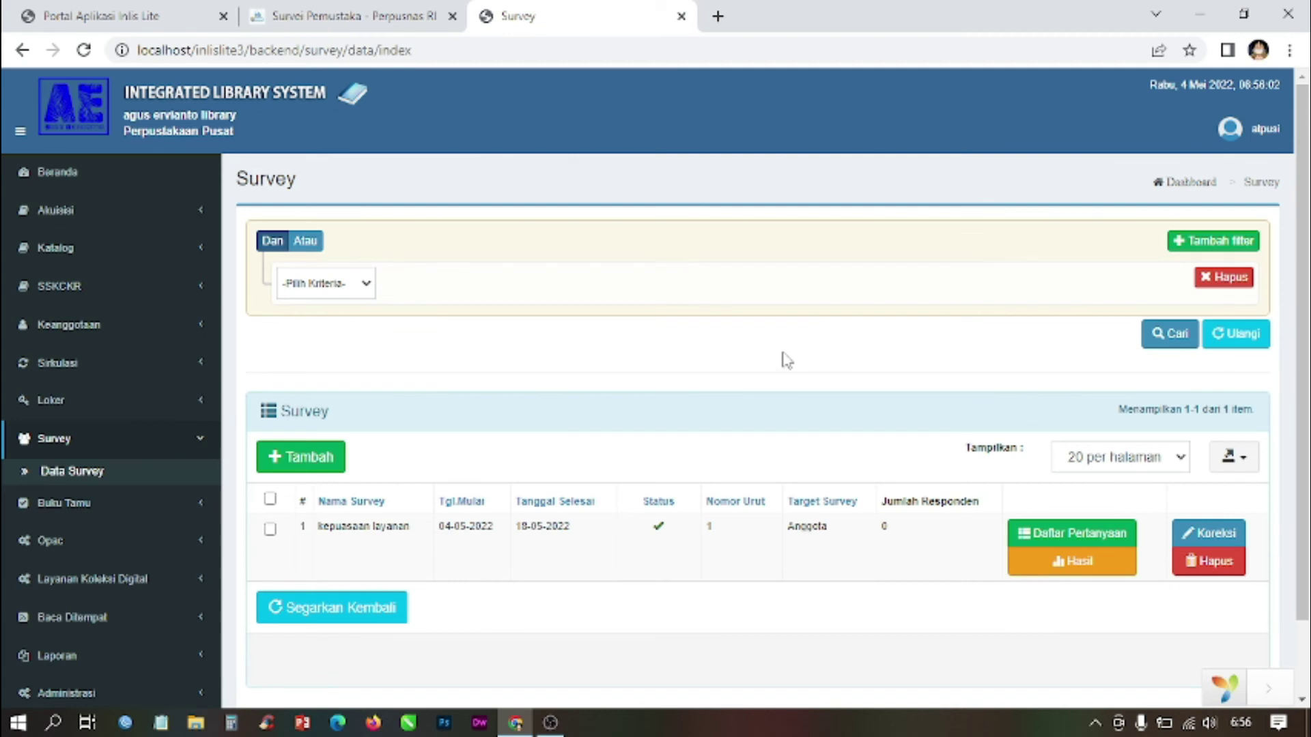
click(1069, 575)
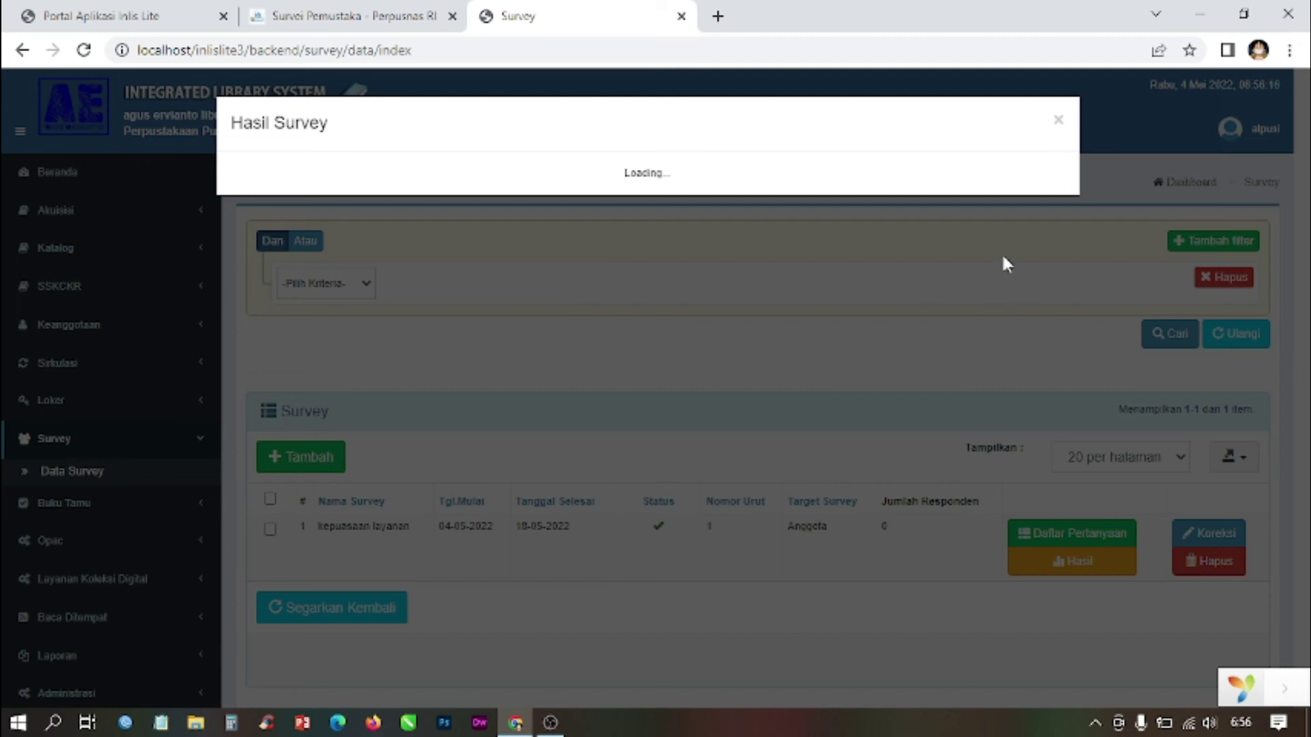
Step: Check the public survey page, then close the stuck Hasil Survey window in the backend
click(394, 10)
click(587, 14)
click(322, 6)
click(693, 425)
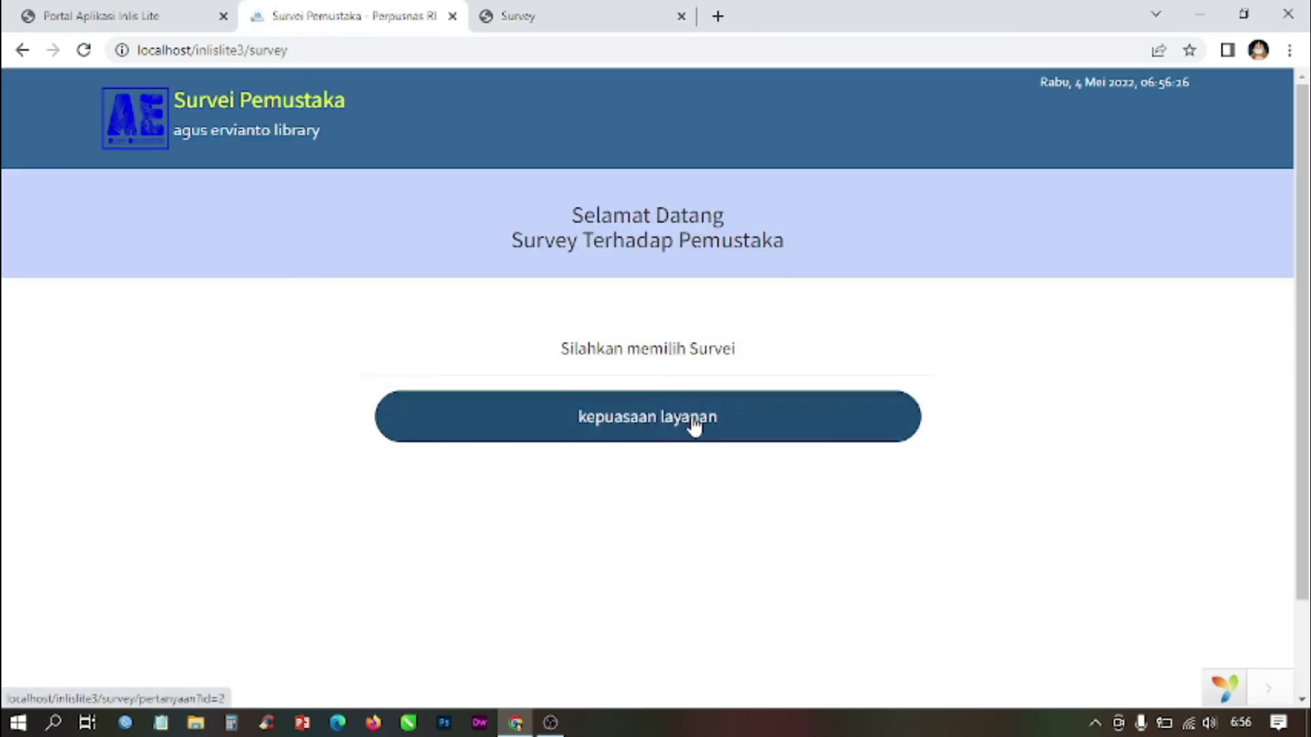
scroll(691, 425, down, 3)
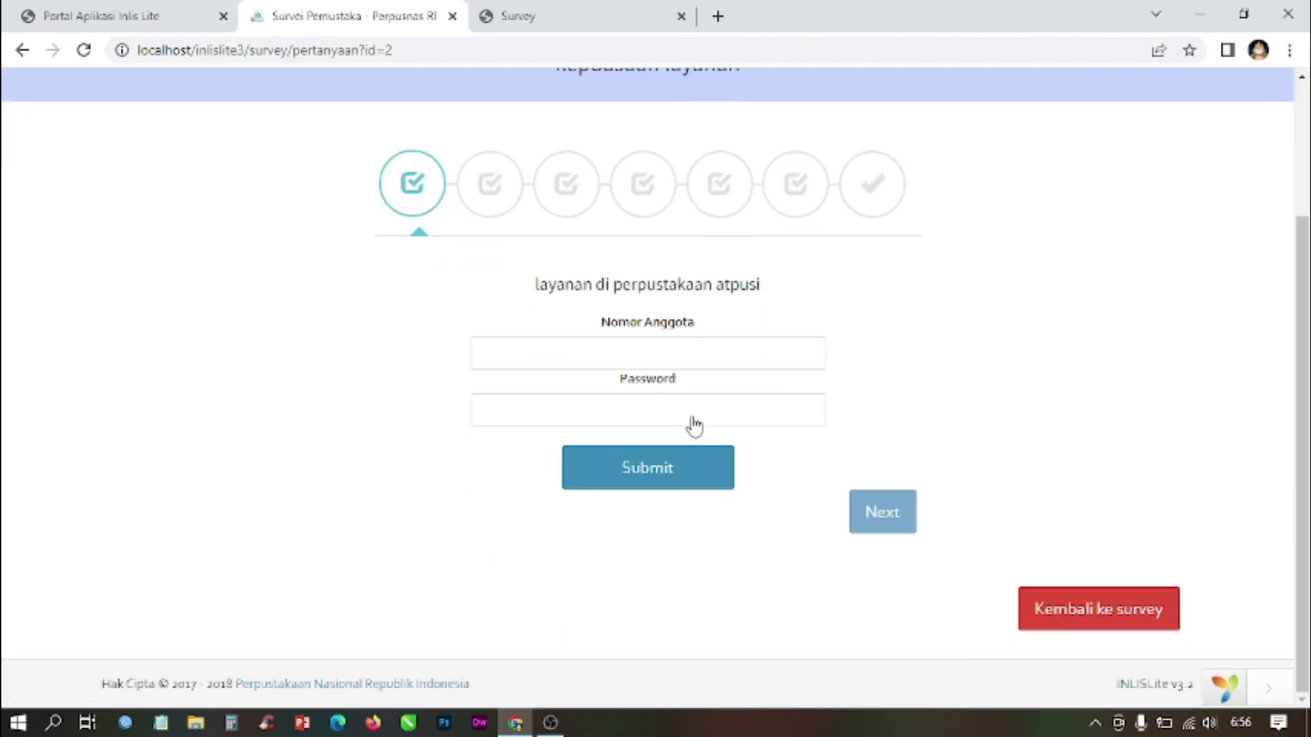
click(612, 8)
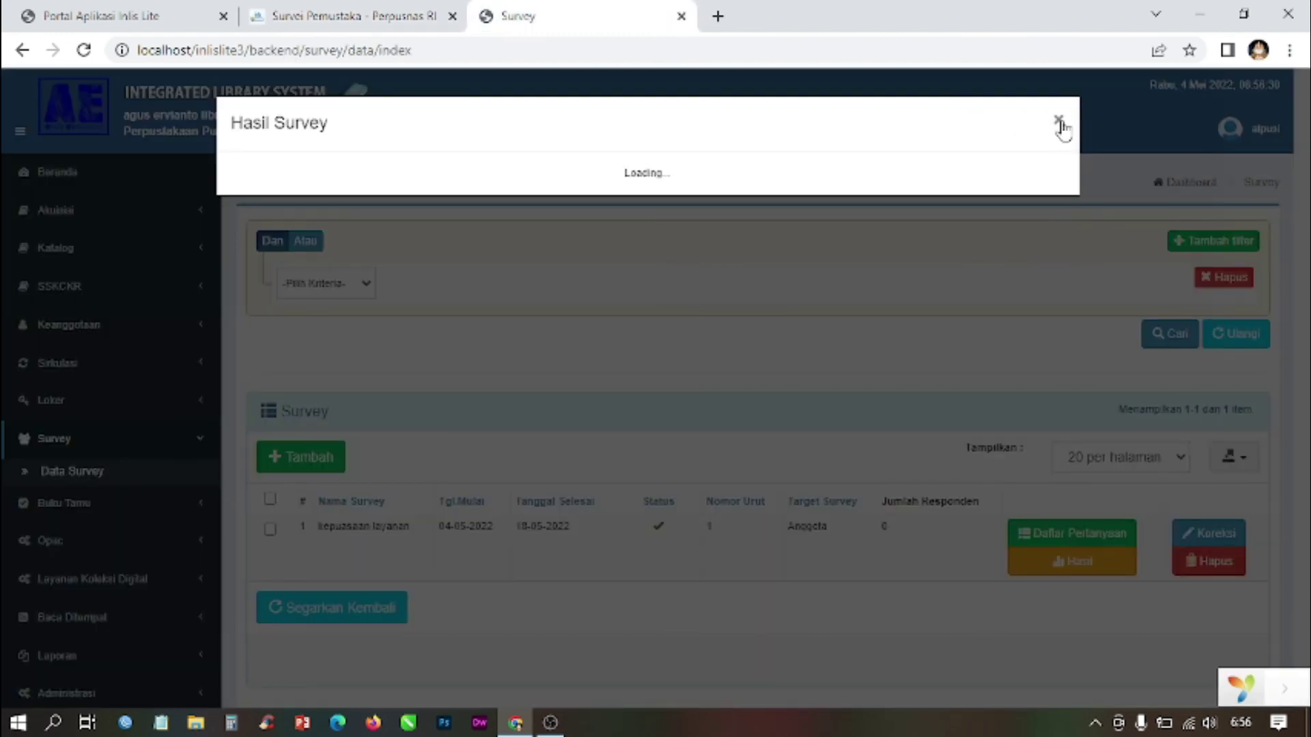
click(1060, 123)
Step: Review the kepuasaan layanan question list, refresh it, and return to Data Survey
click(1073, 536)
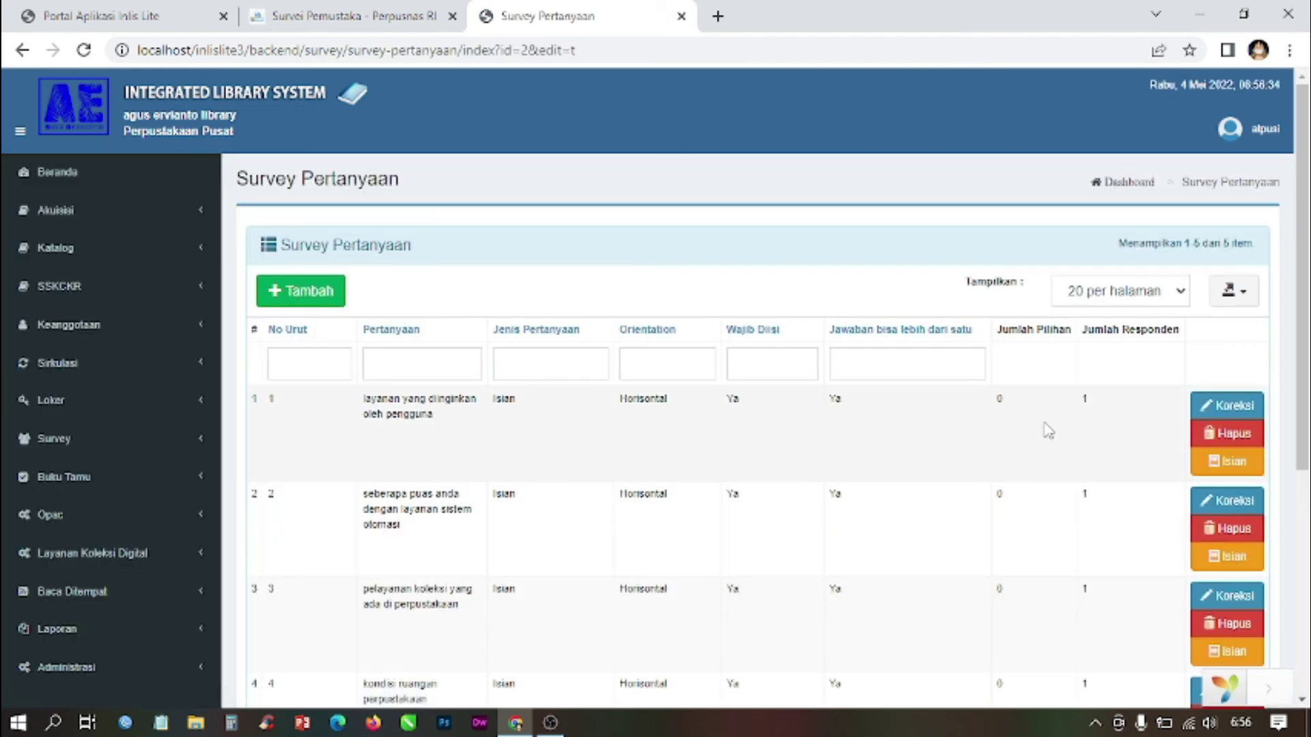
scroll(1047, 440, down, 5)
scroll(1056, 448, up, 5)
scroll(1090, 396, down, 5)
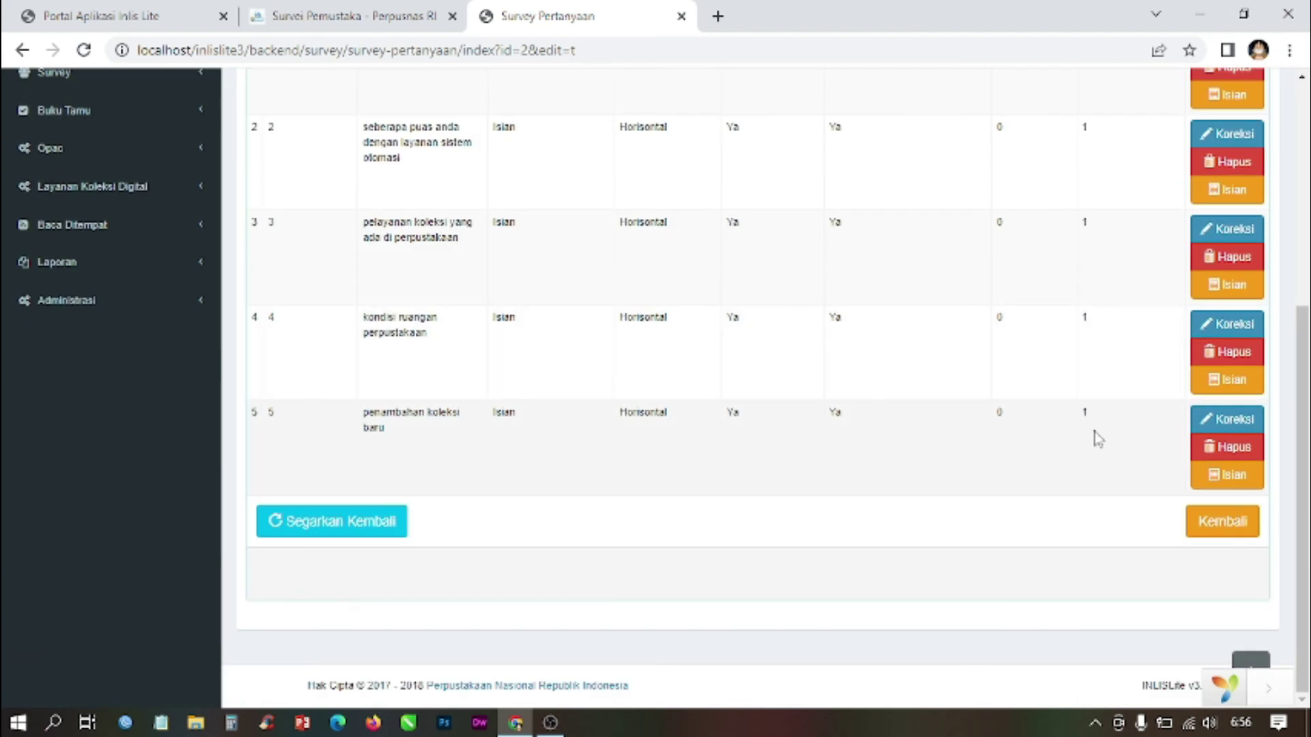
scroll(1099, 445, up, 5)
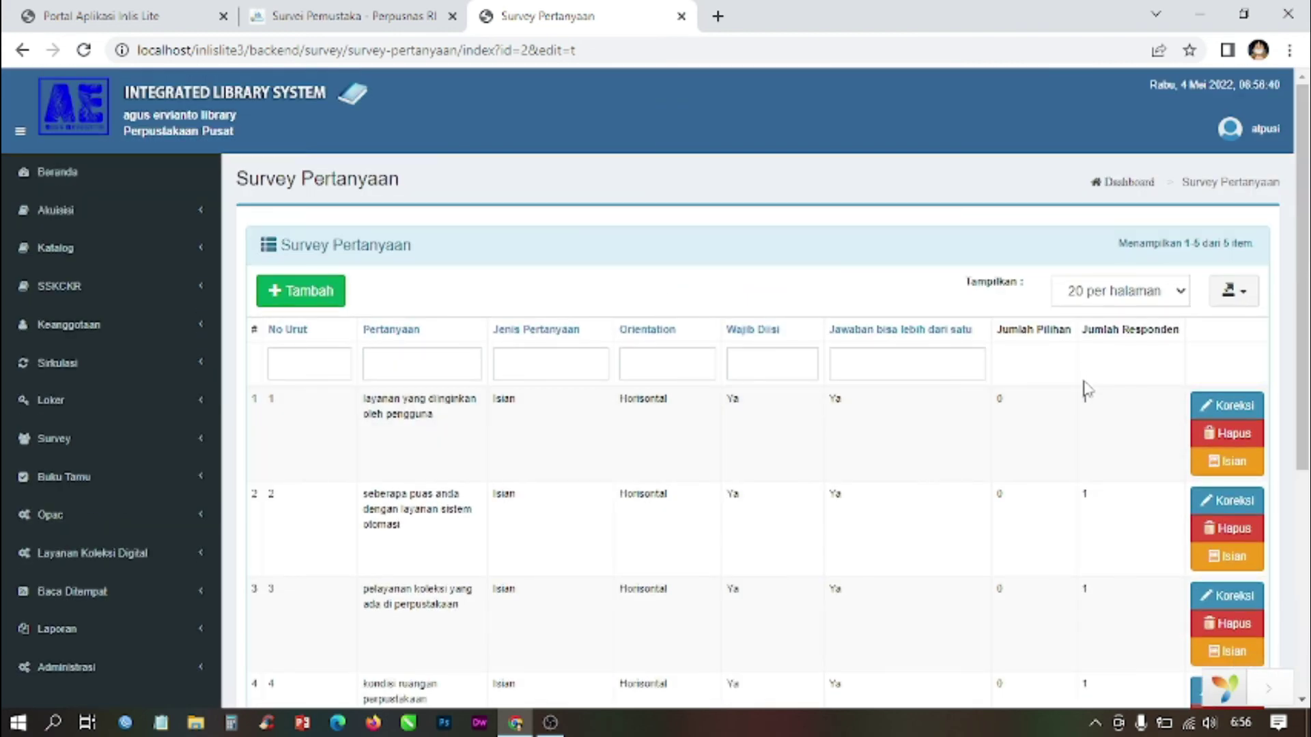
scroll(1084, 392, down, 5)
click(346, 527)
click(59, 441)
click(91, 473)
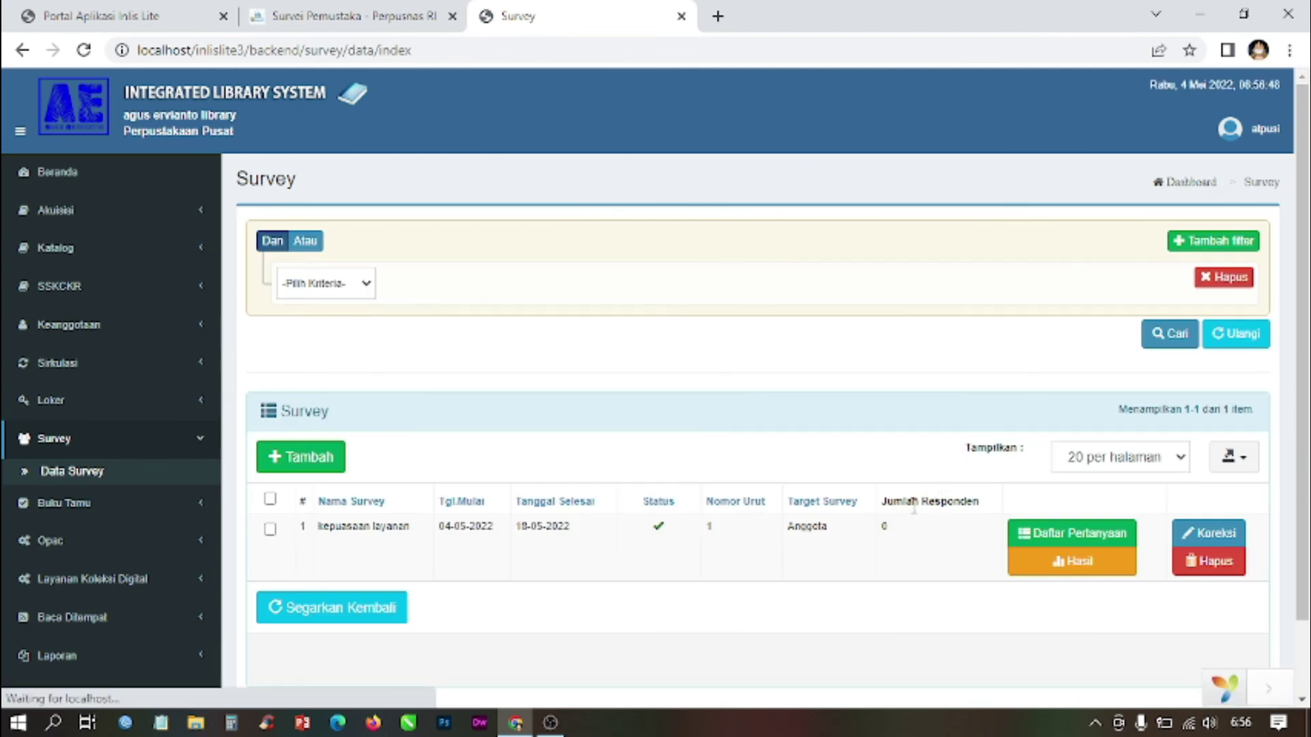
Step: Review the kepuasaan layanan survey's Koreksi form and results, then switch to the Portal Aplikasi tab
click(1071, 570)
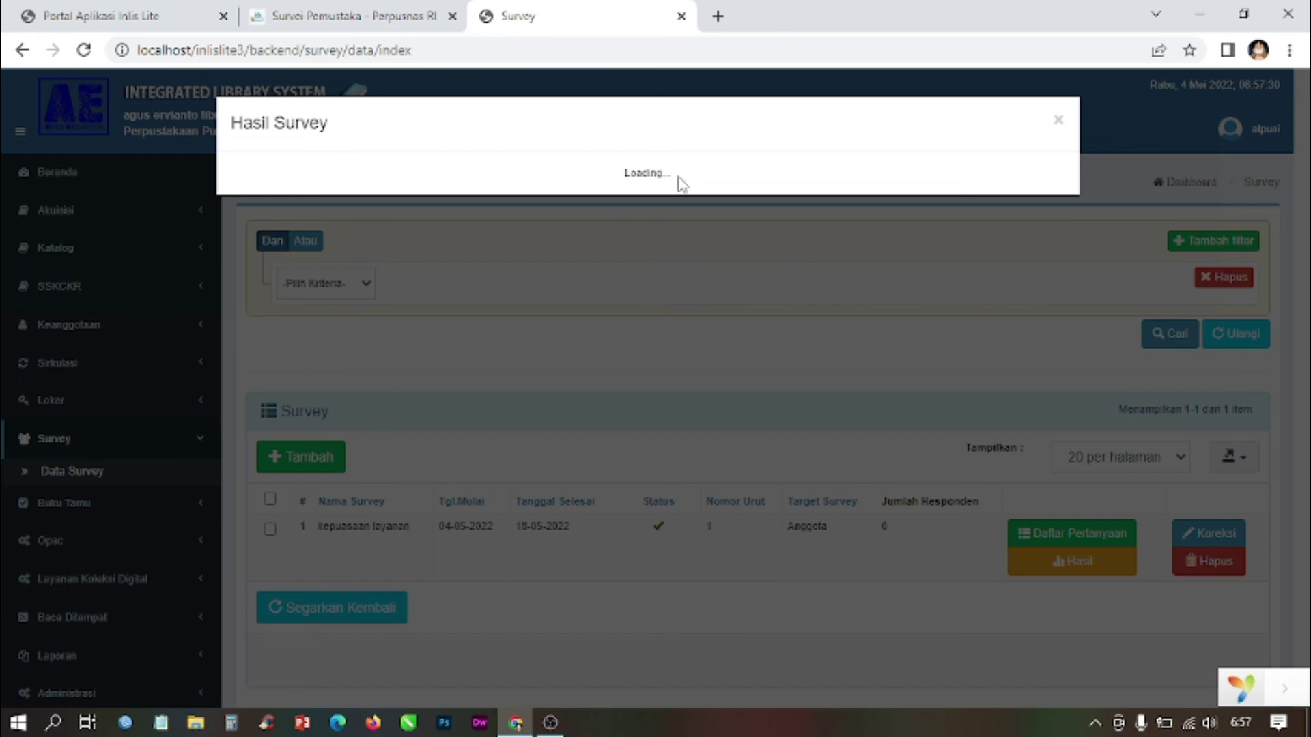
click(84, 51)
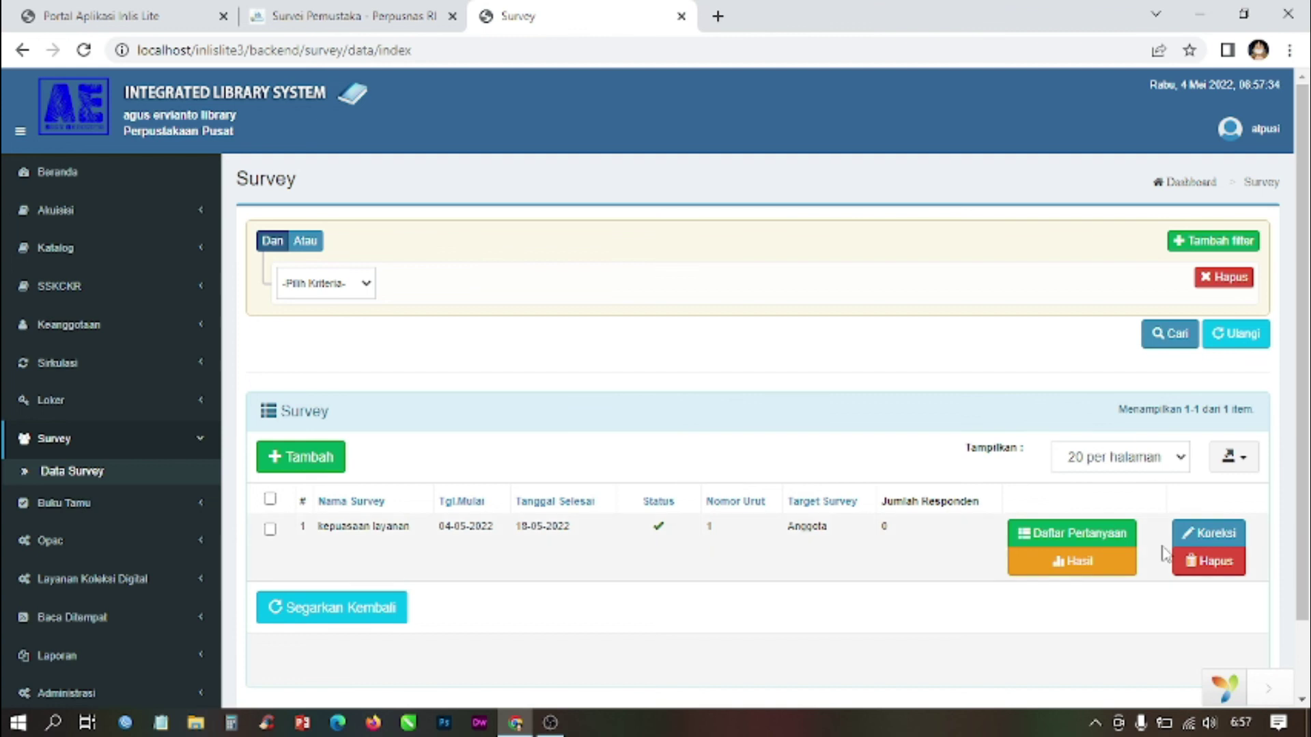
click(1233, 540)
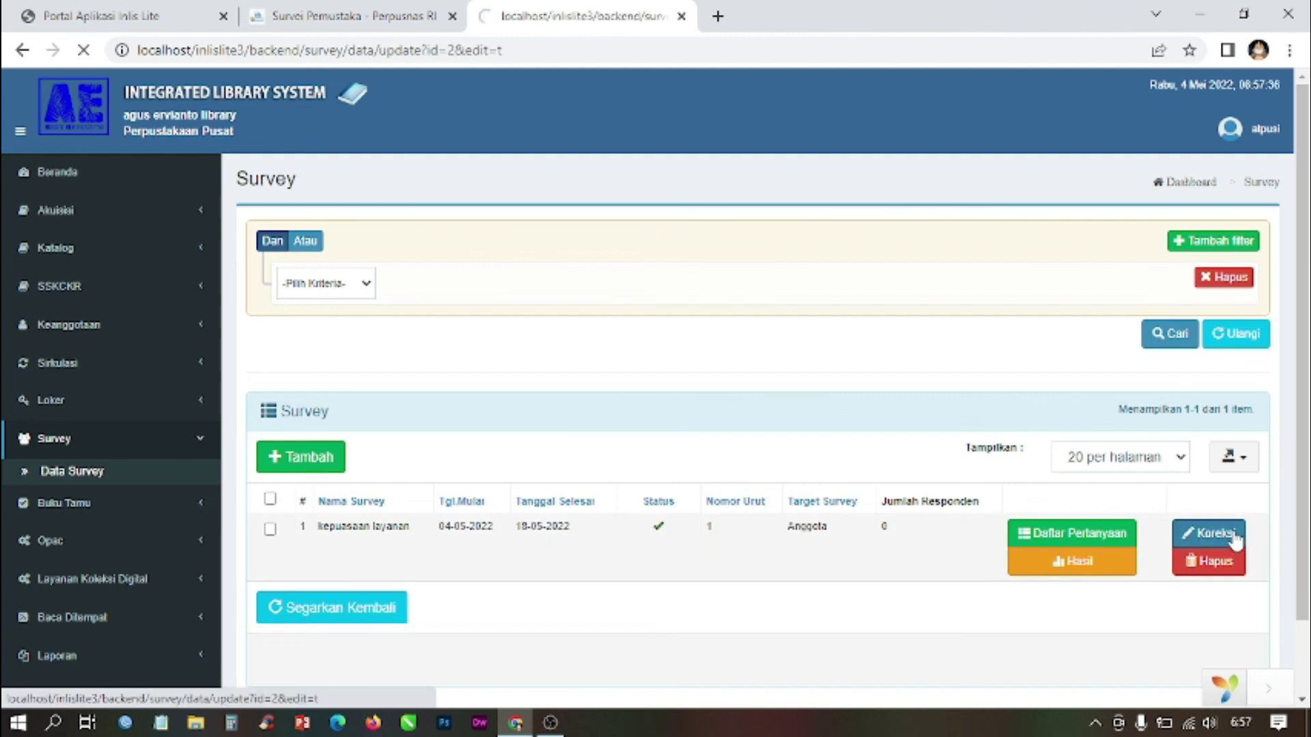
scroll(413, 320, down, 5)
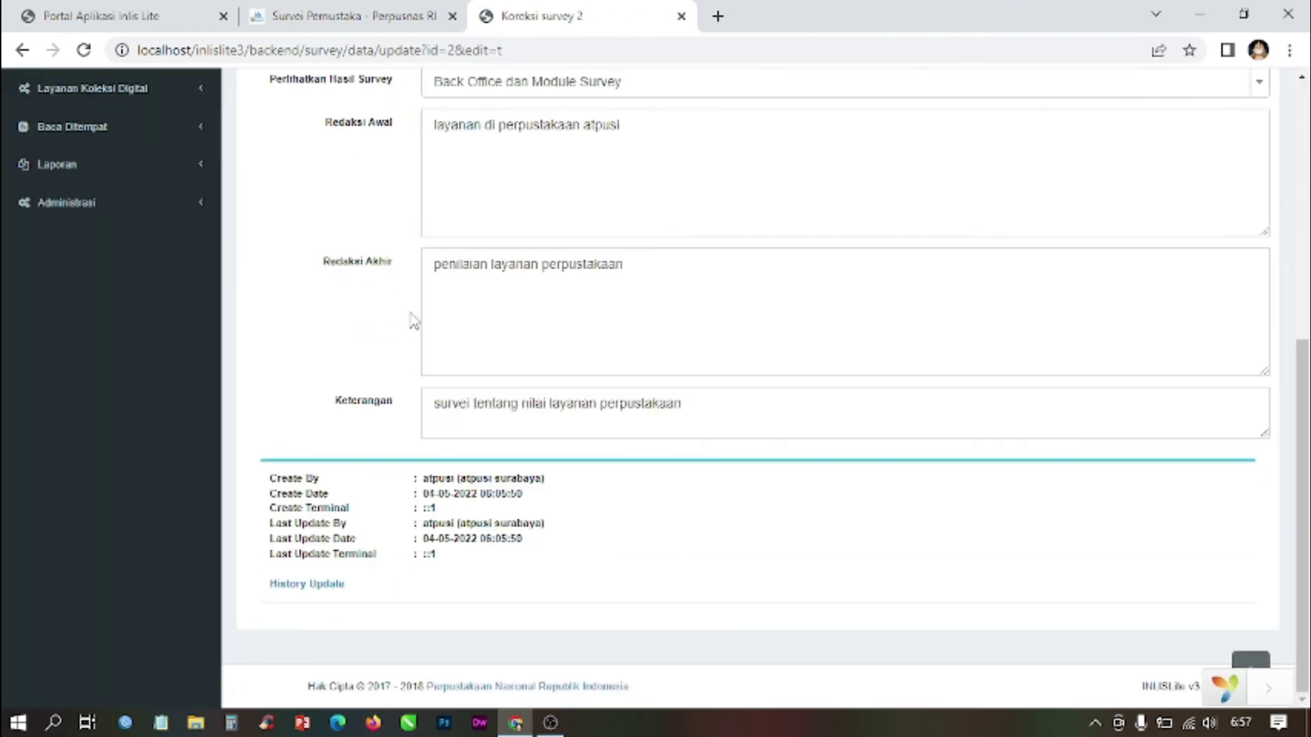
scroll(413, 321, up, 5)
click(364, 233)
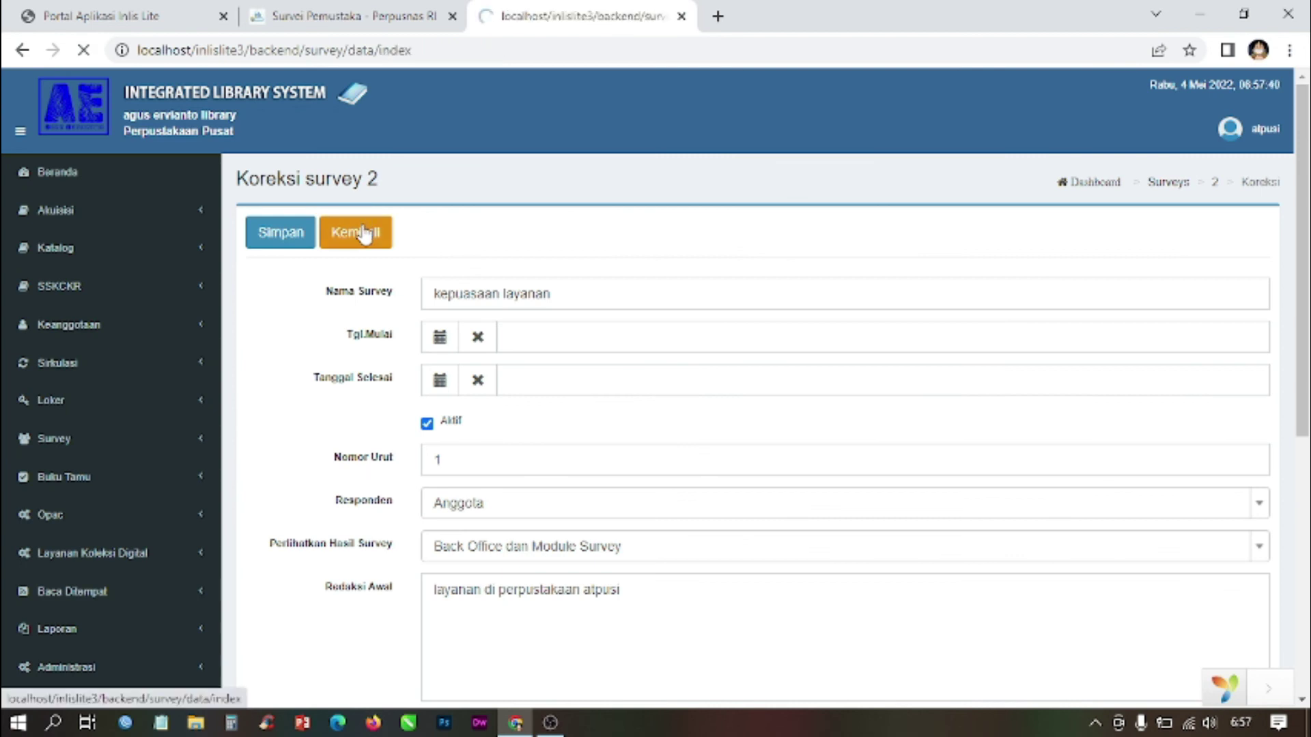
click(1079, 562)
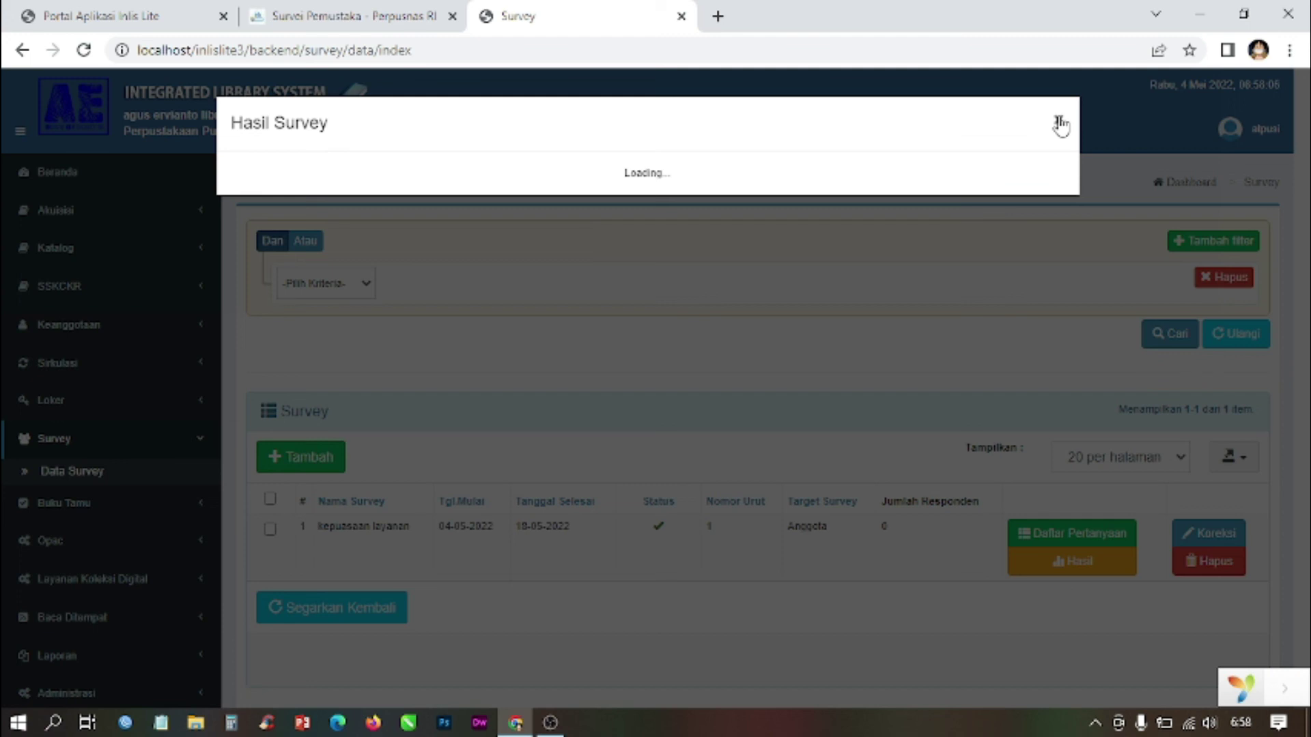
click(75, 13)
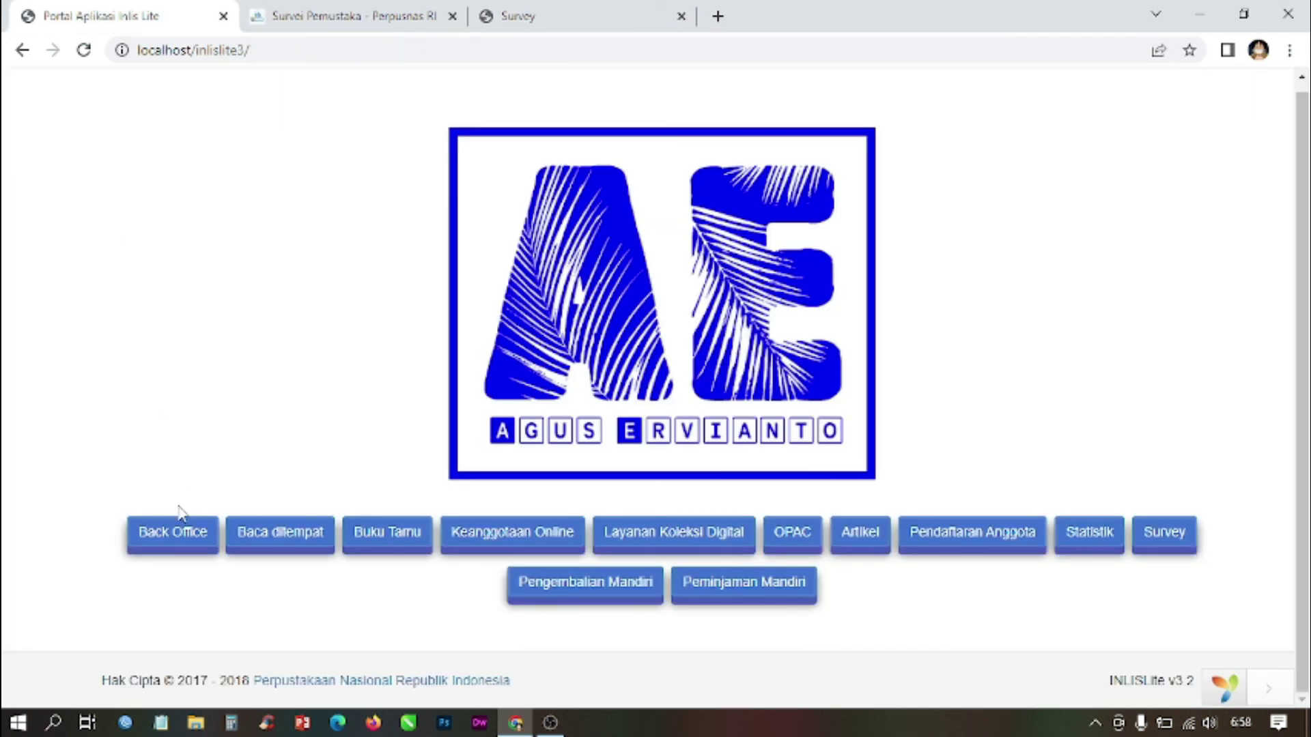
Step: From Back Office, open Survey > Data Survey and the kepuasaan layanan Daftar Pertanyaan list
click(176, 538)
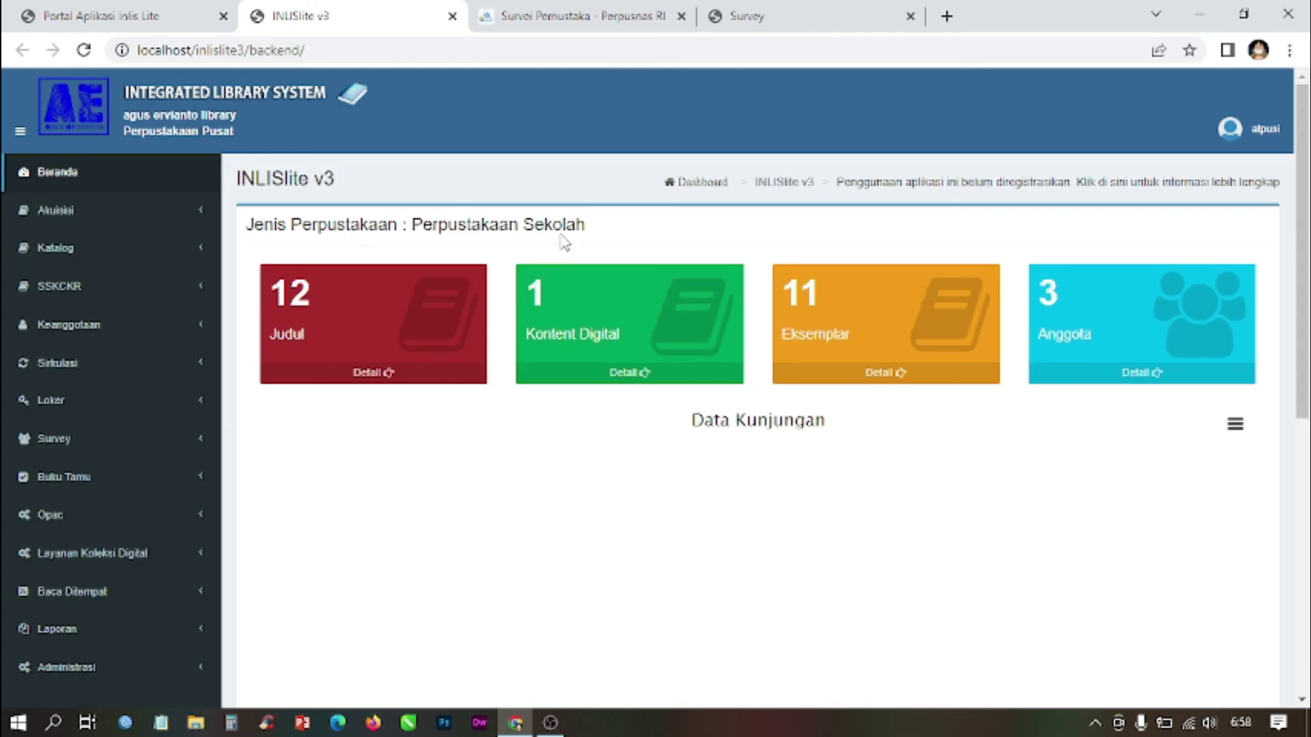
click(77, 442)
click(69, 472)
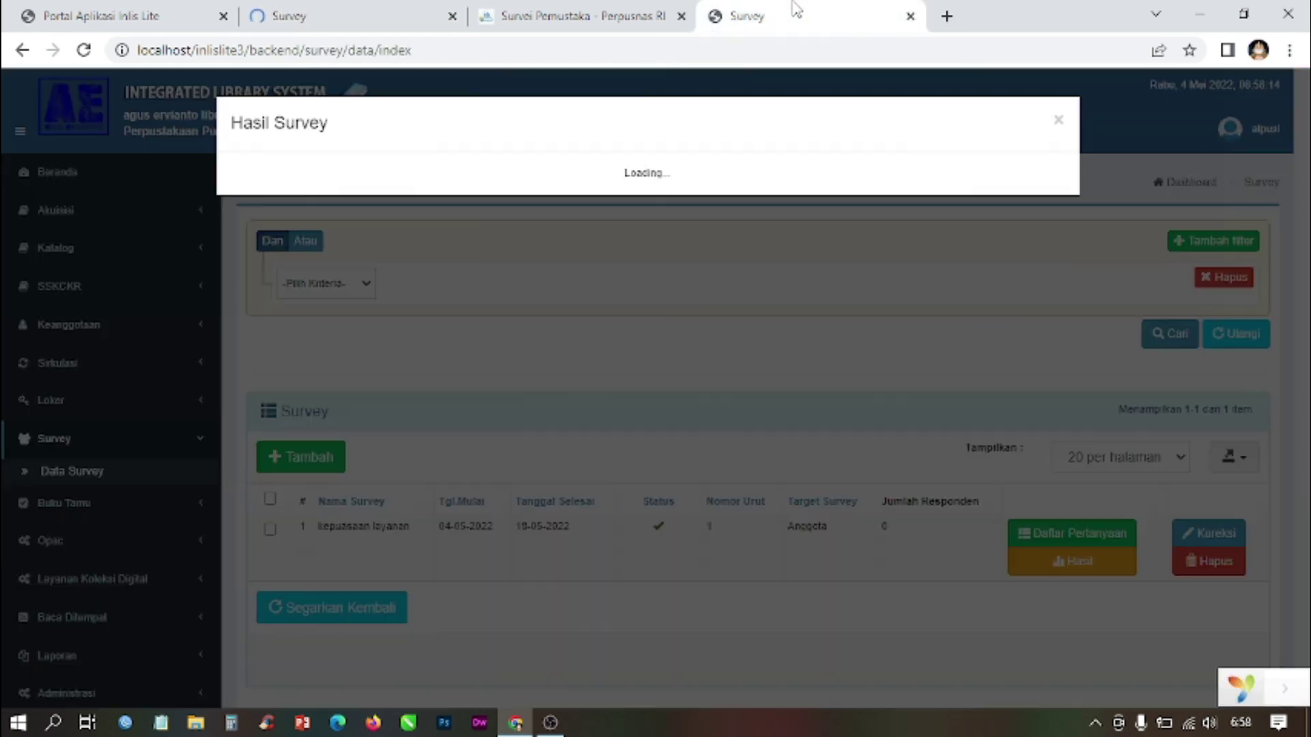
click(345, 13)
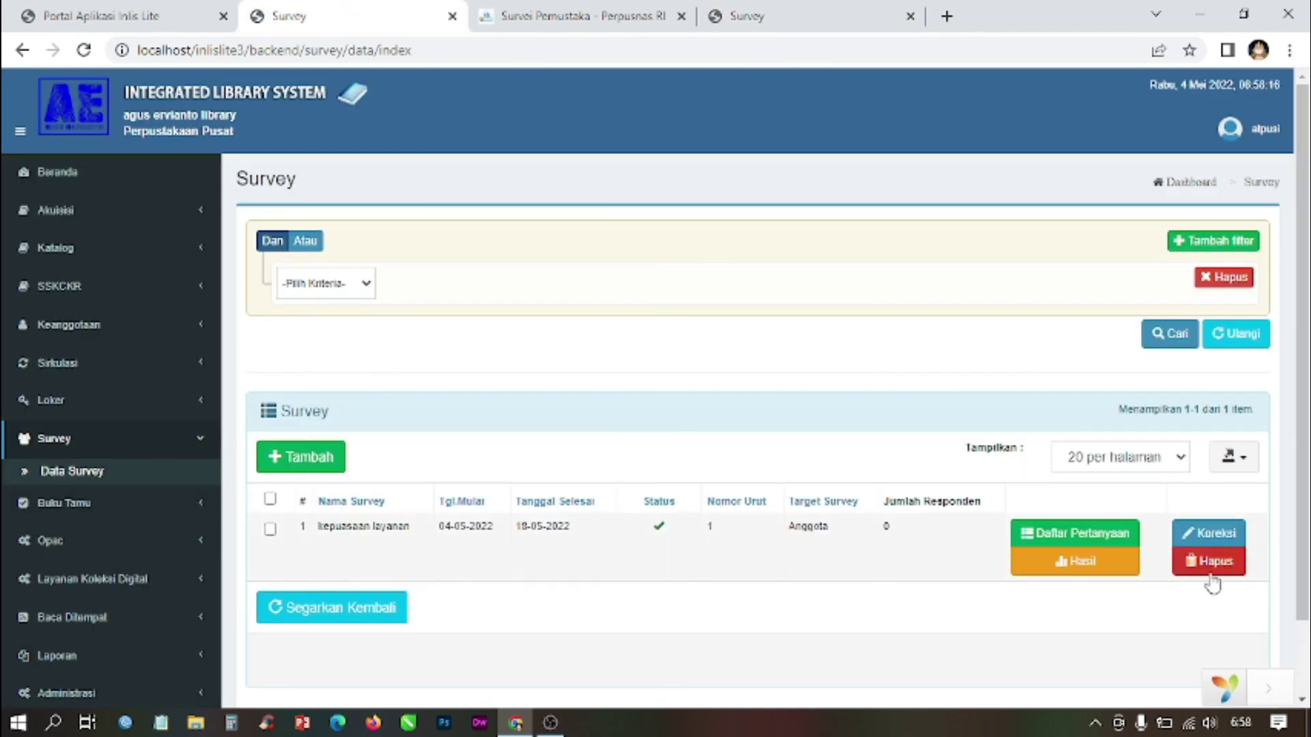
click(1095, 537)
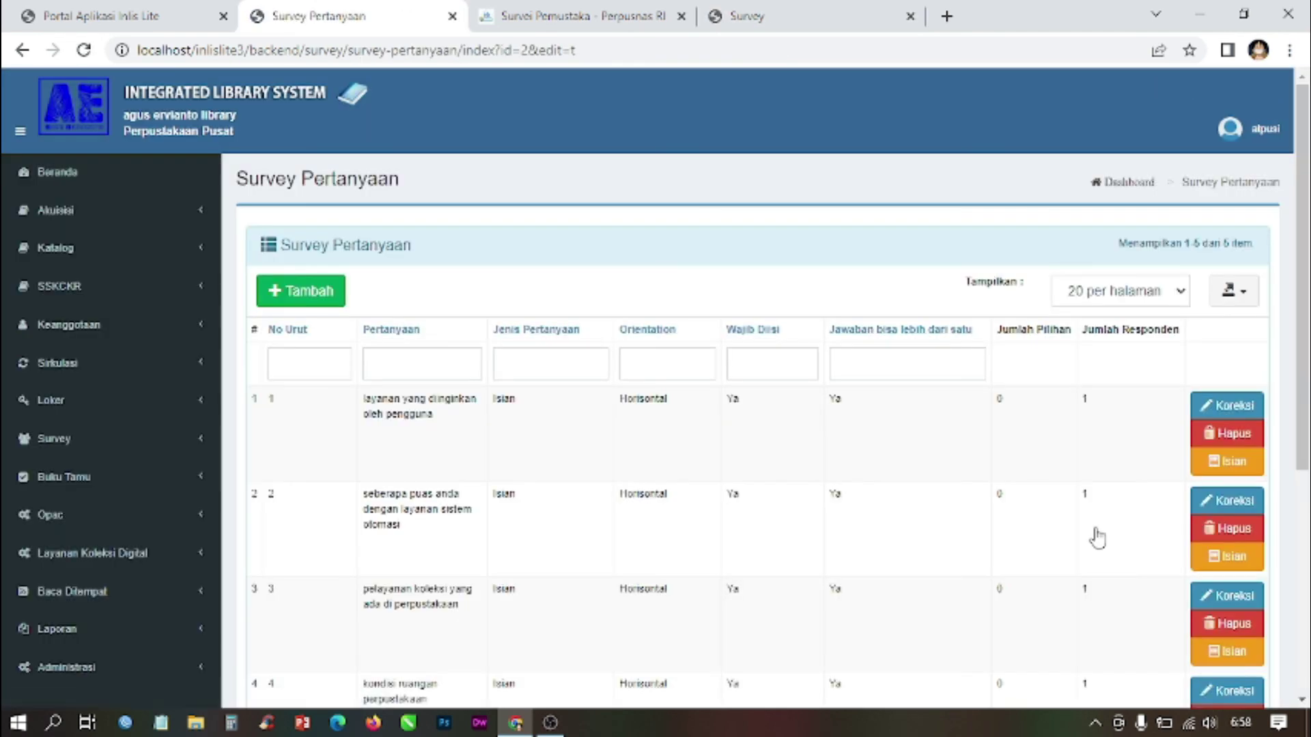
double_click(1085, 399)
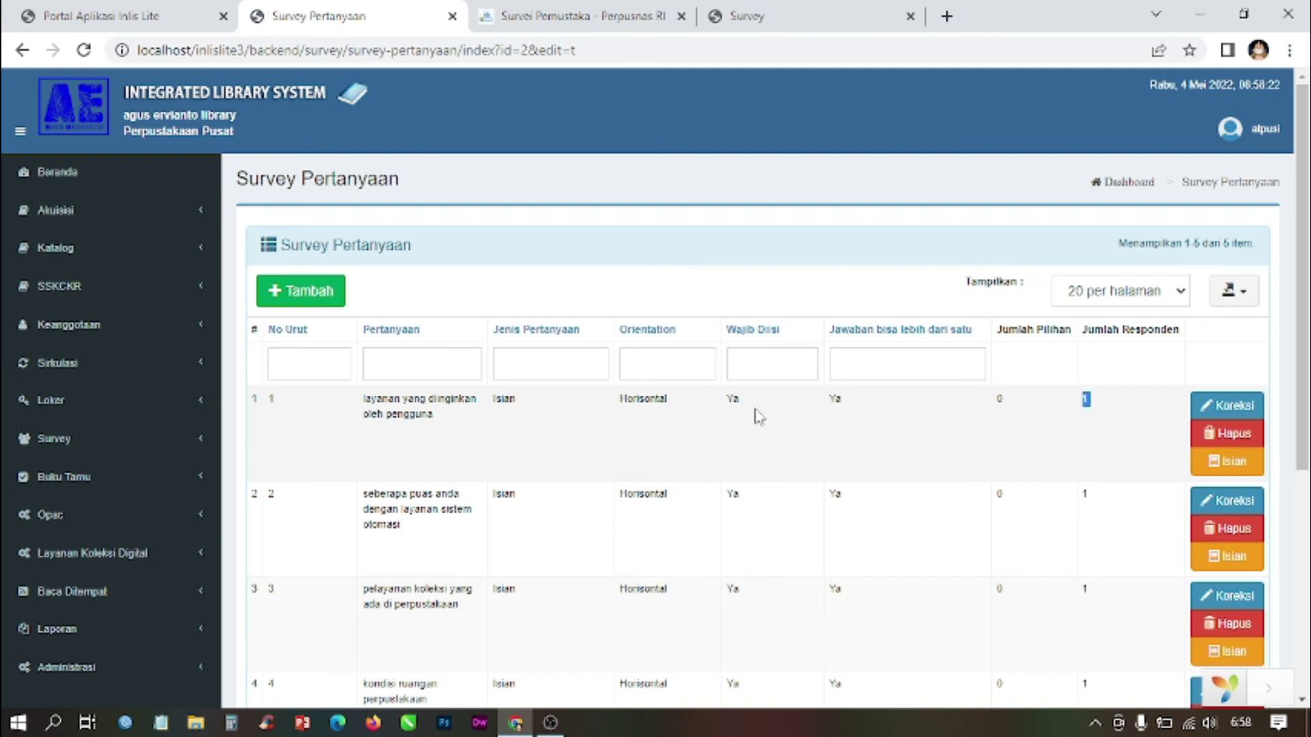
scroll(758, 416, down, 5)
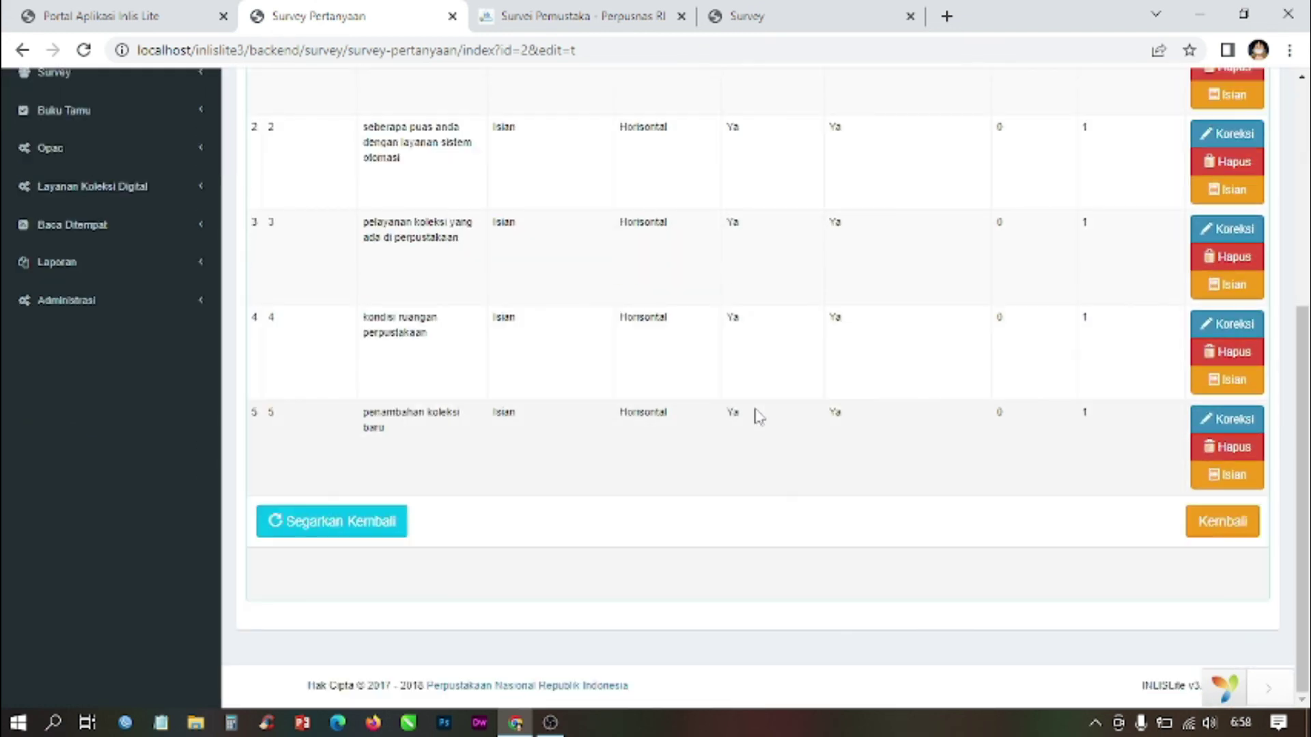
scroll(757, 415, up, 5)
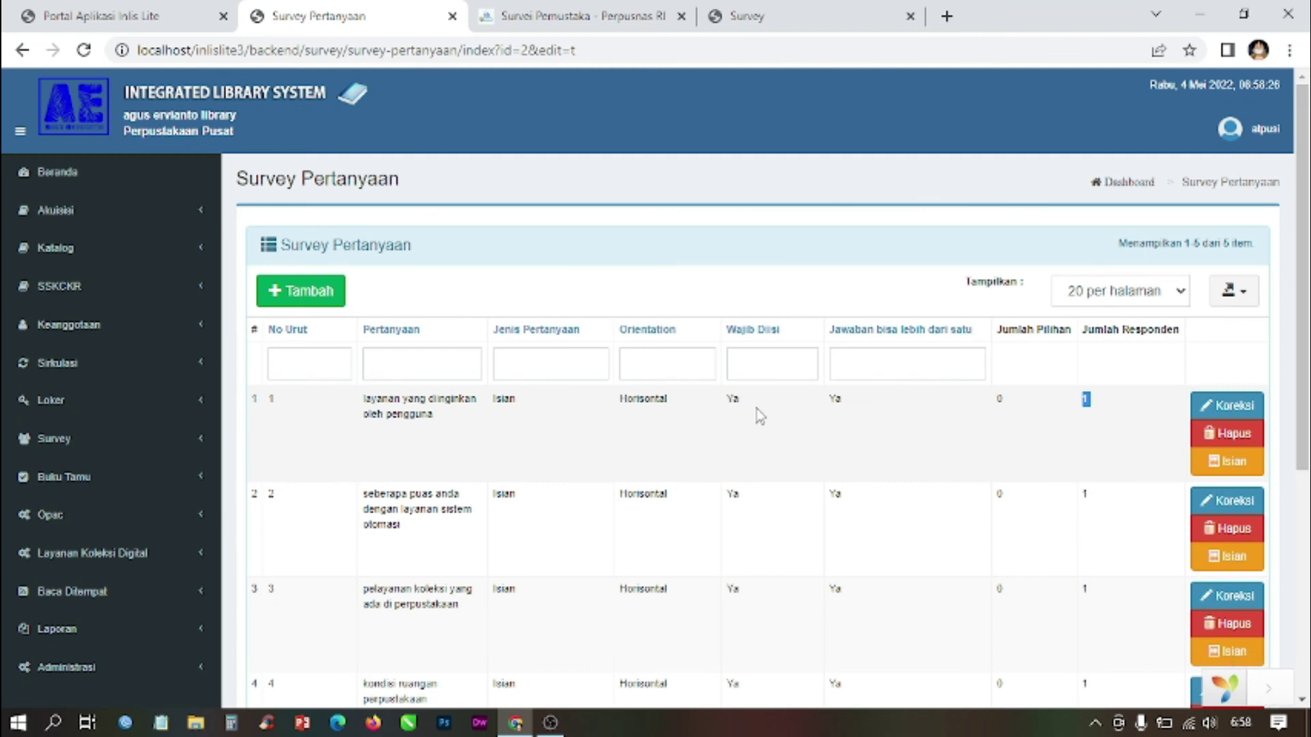
scroll(760, 415, down, 5)
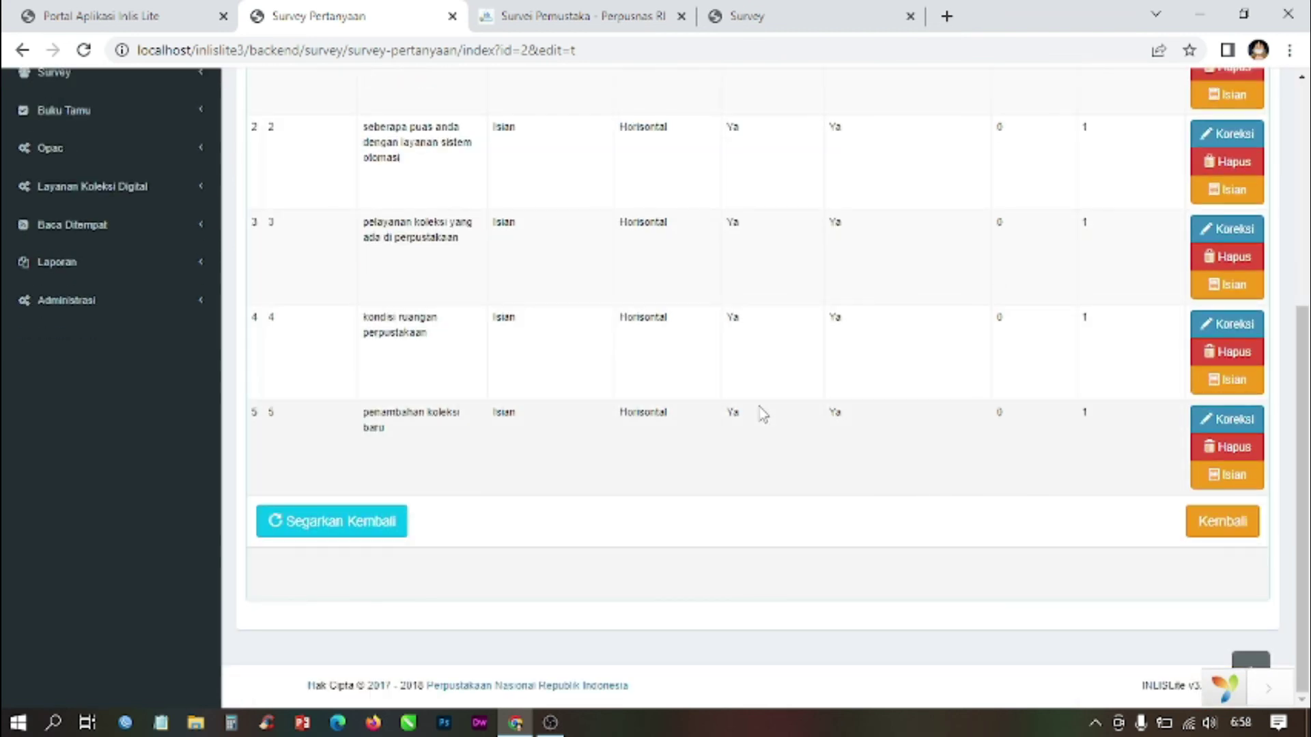
scroll(762, 414, up, 5)
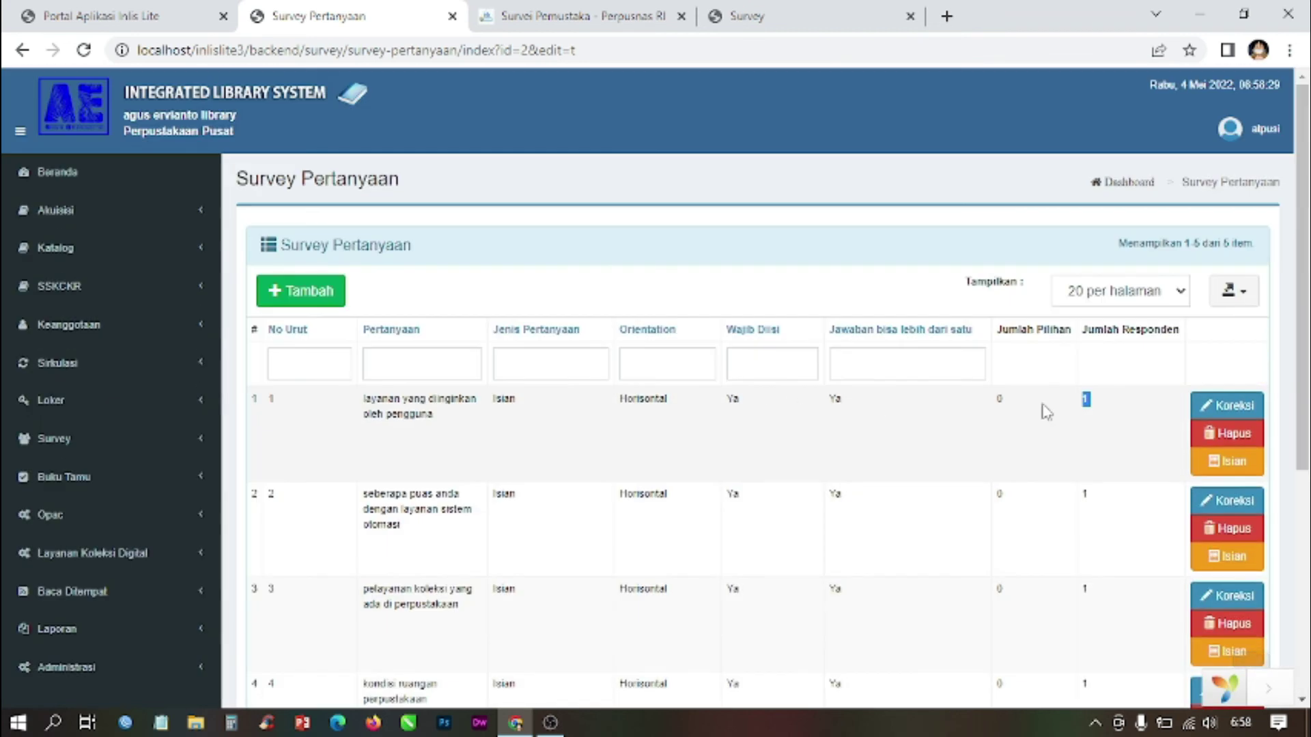
Step: View the stored member answers for questions 1 and 2 via Isian
click(1237, 464)
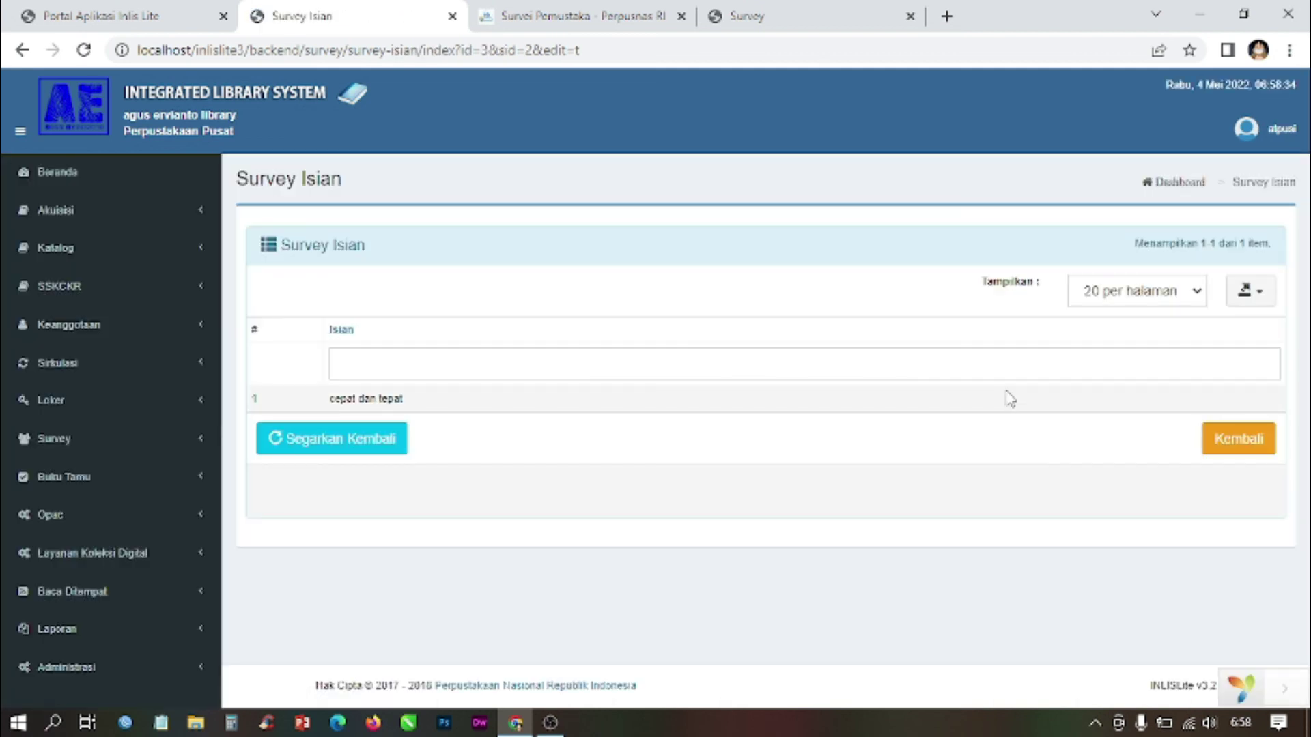
click(785, 15)
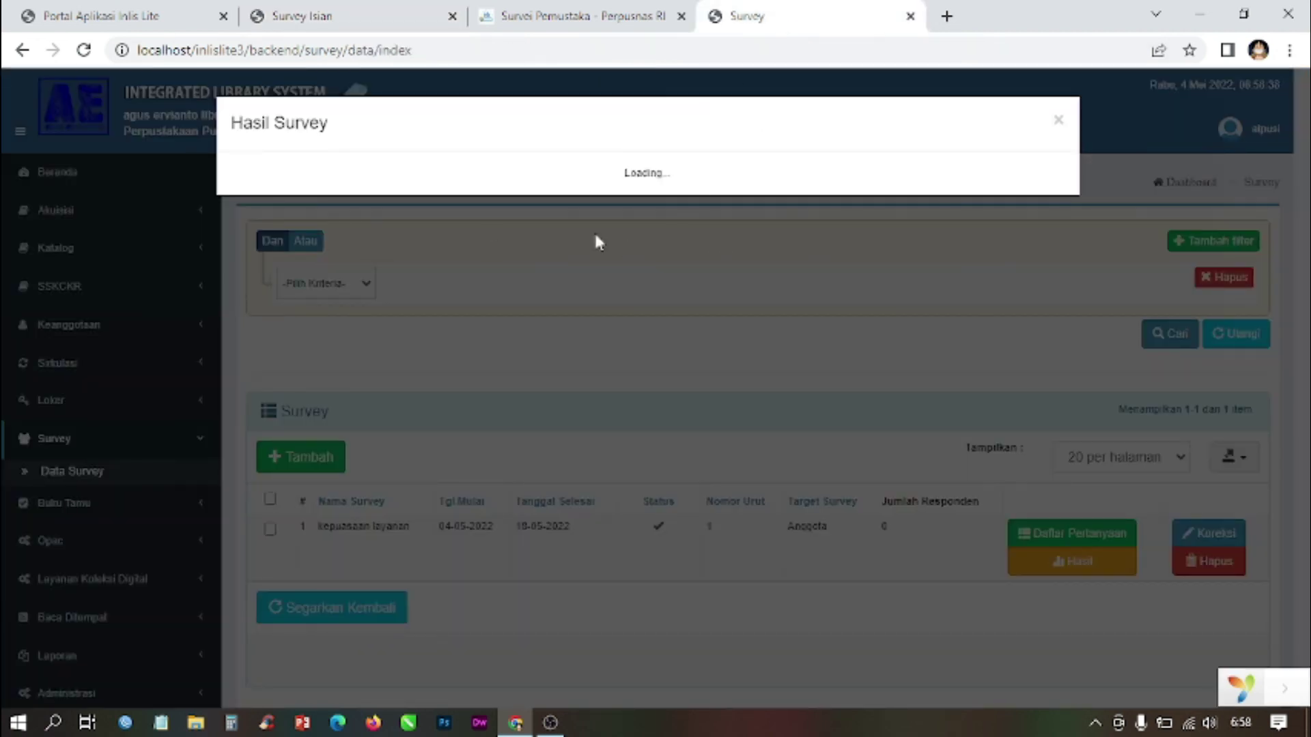
click(337, 11)
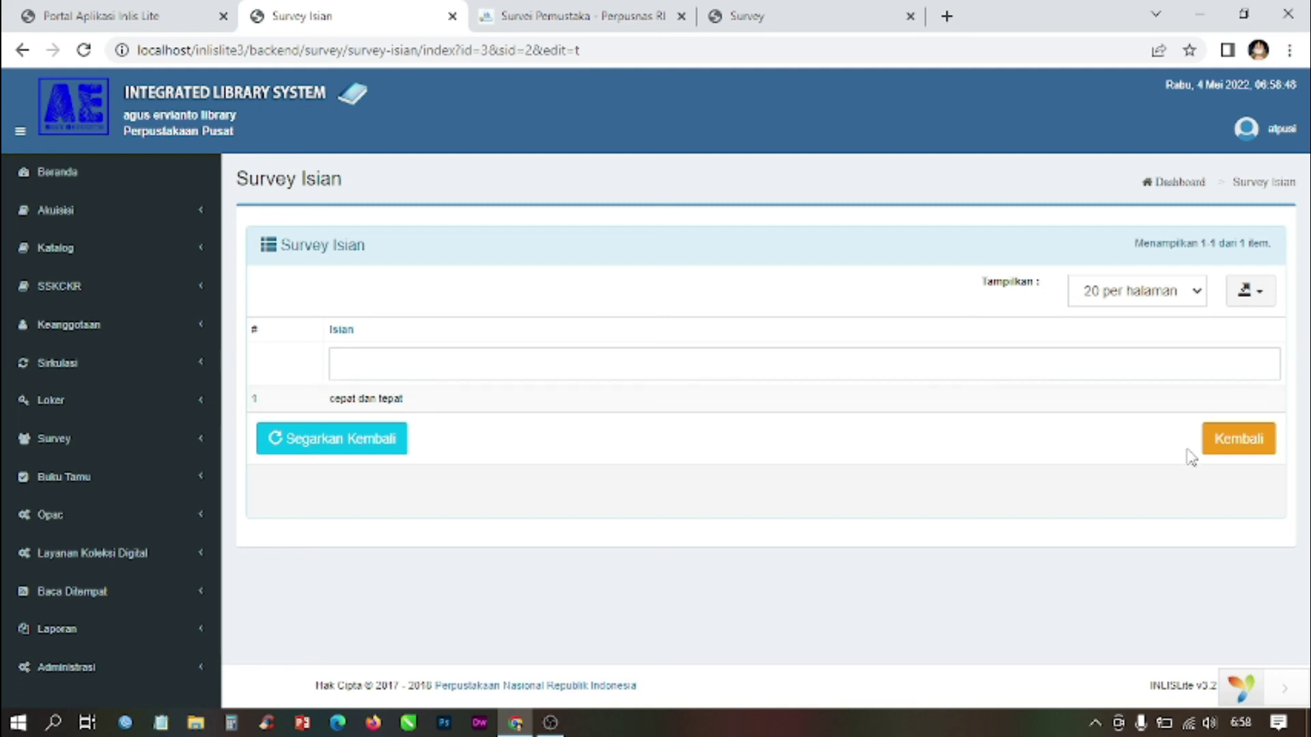
click(1214, 452)
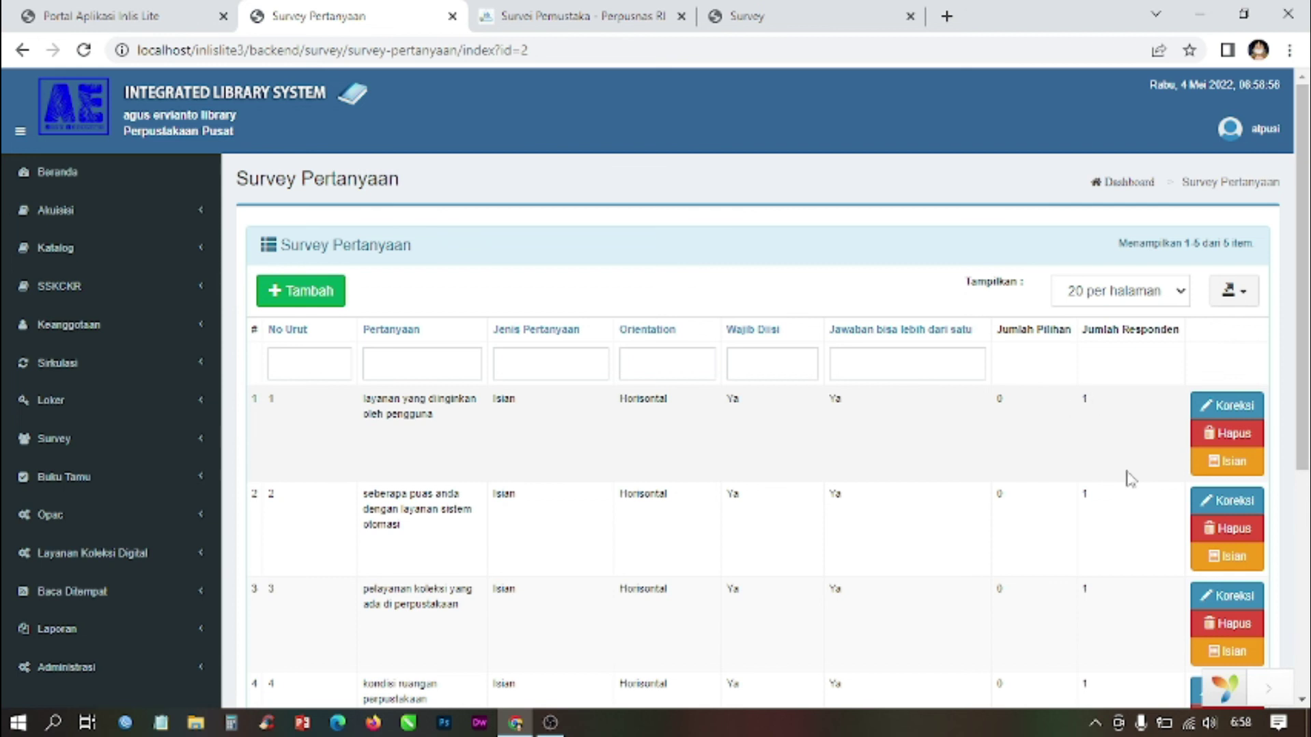
click(1228, 463)
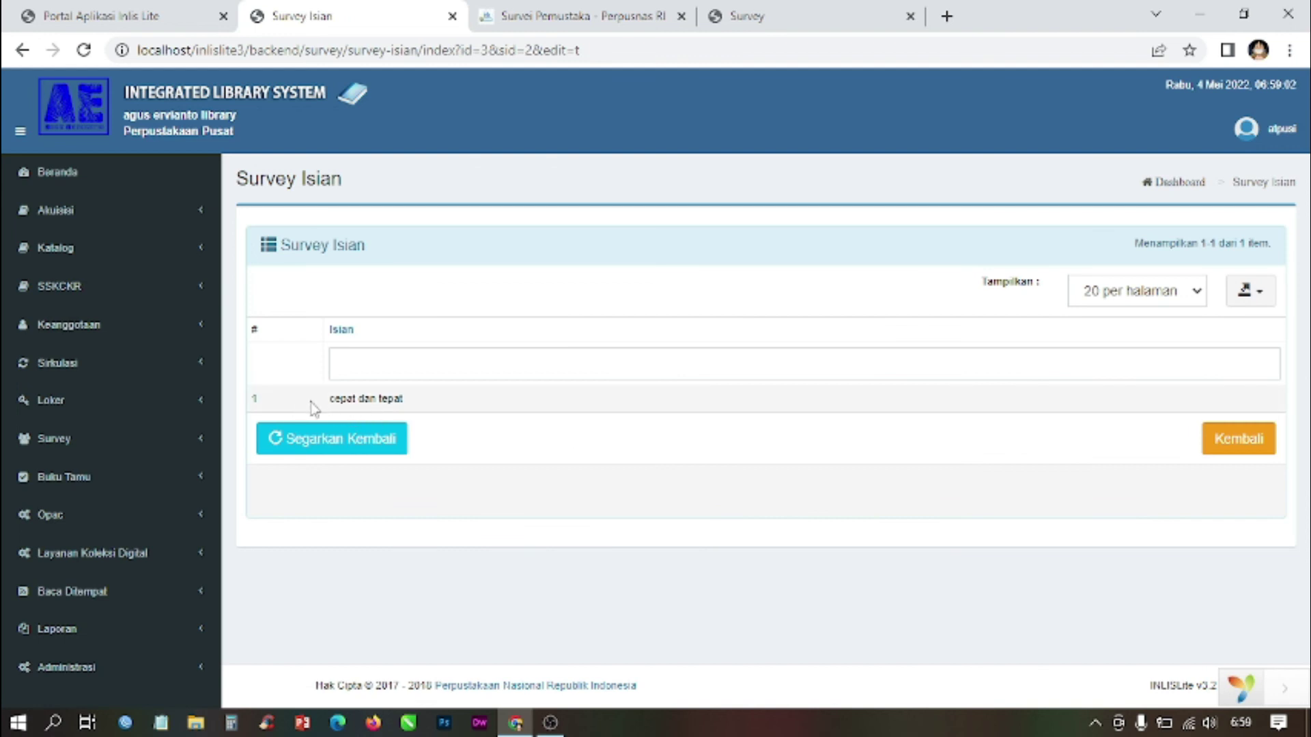
click(1225, 442)
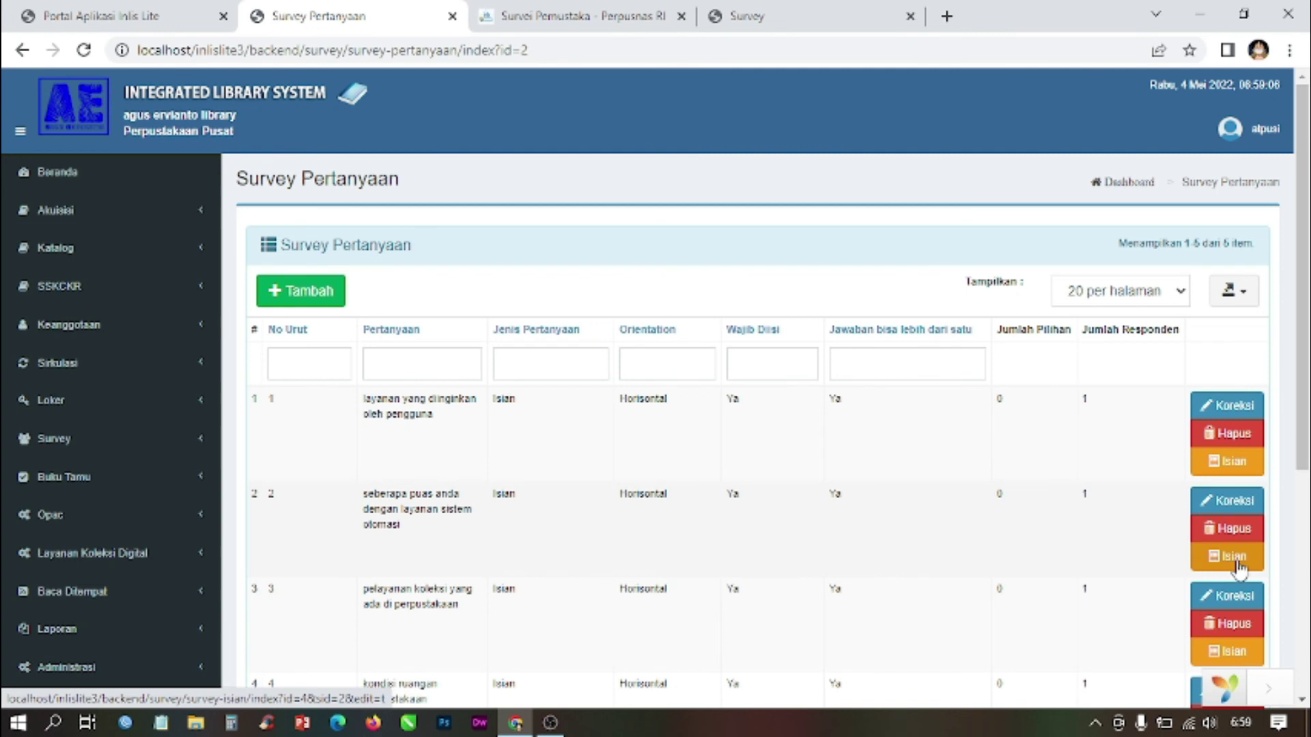
key(alt+Left)
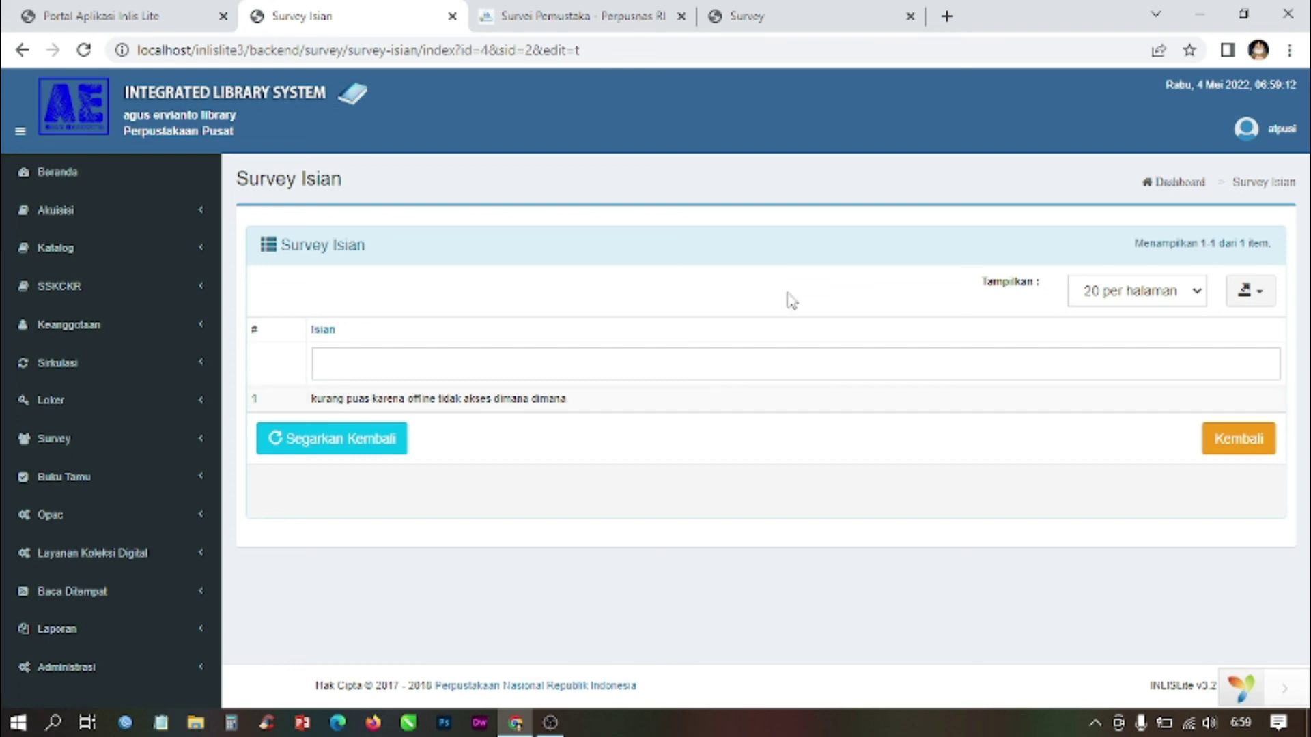
click(1239, 439)
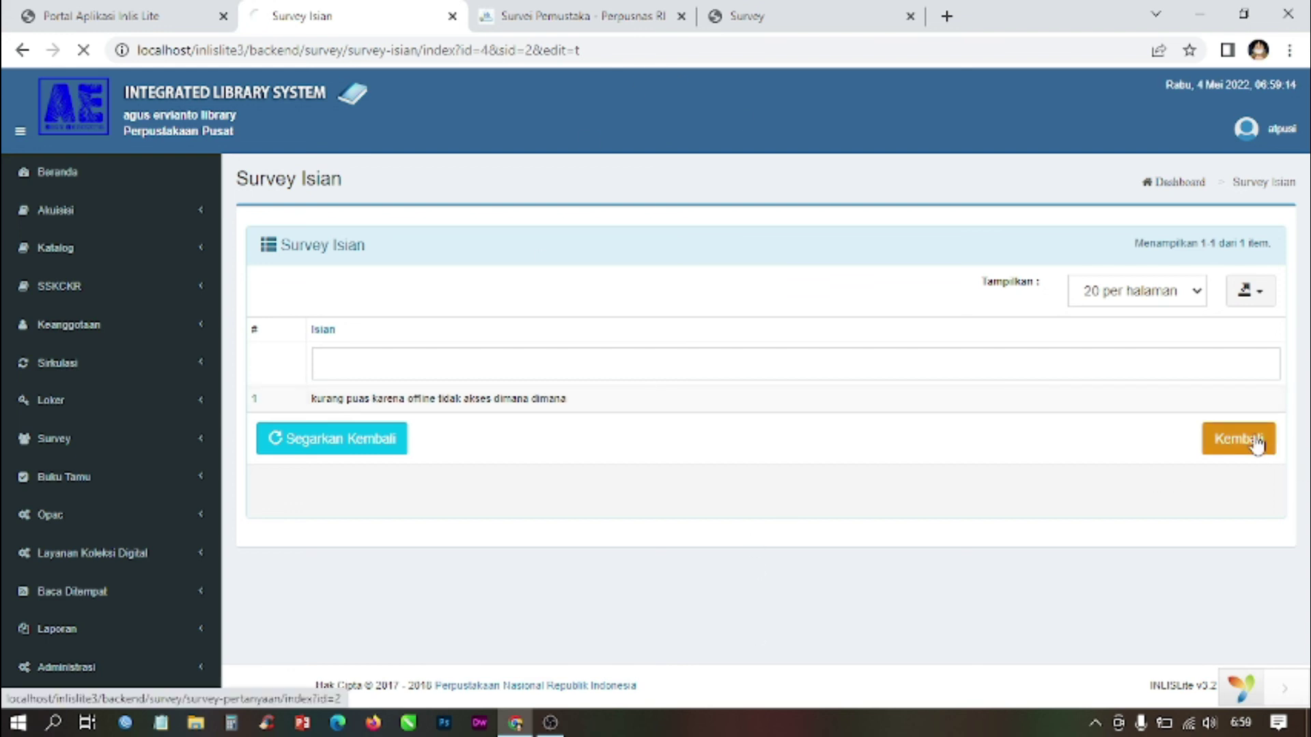
Step: View question 5's stored answer, close the stuck results window, and return to the list
scroll(1145, 534, down, 5)
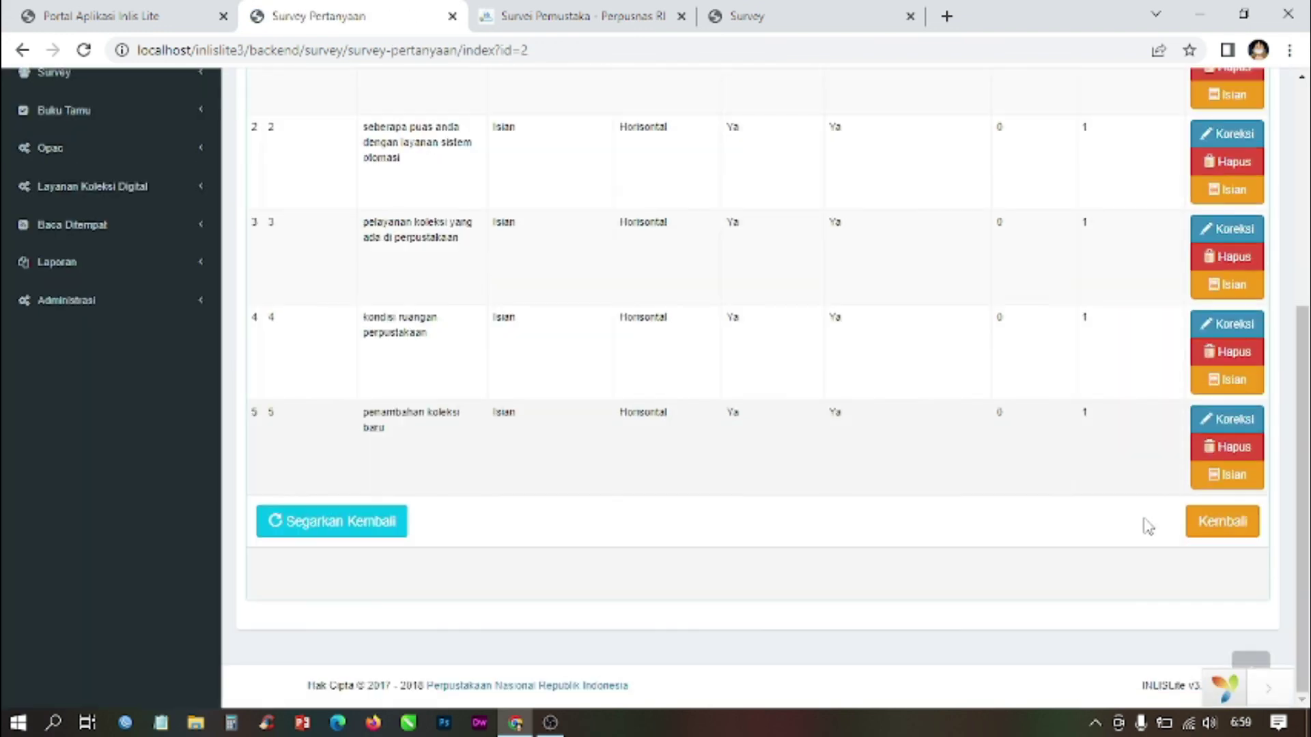
click(1232, 483)
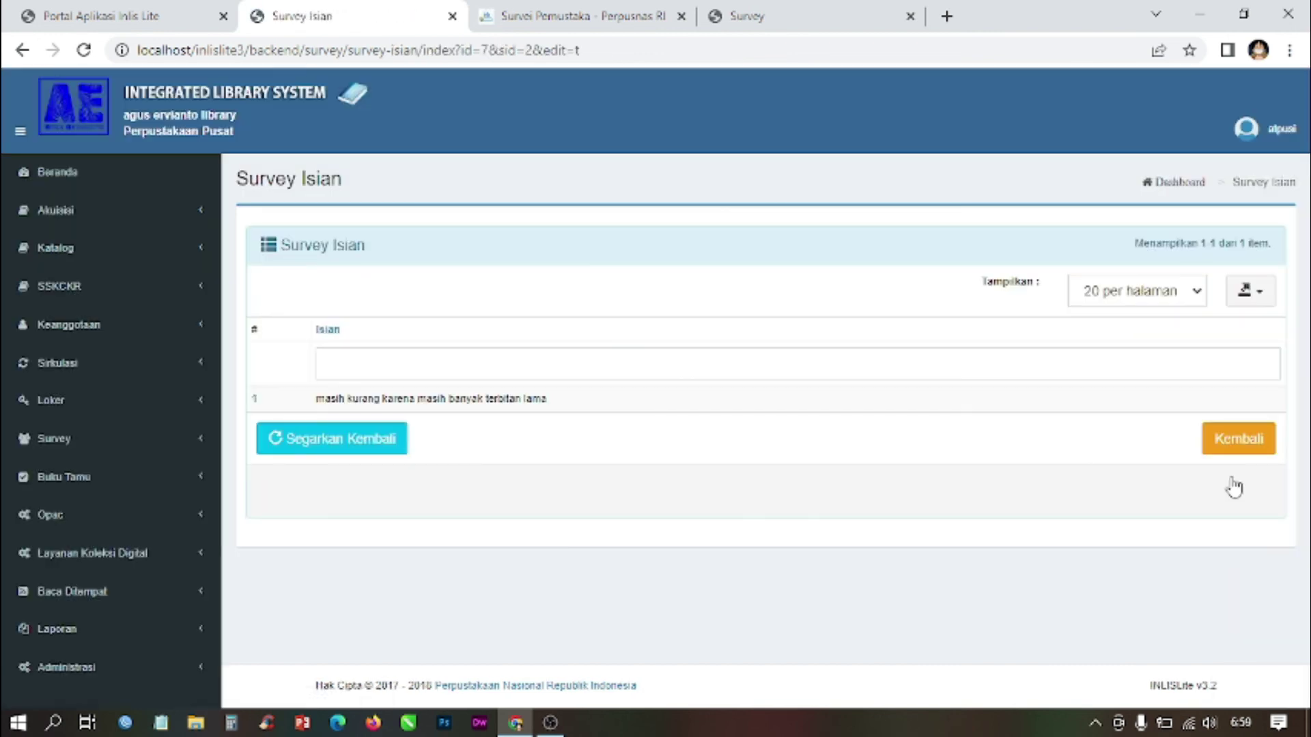
click(1251, 446)
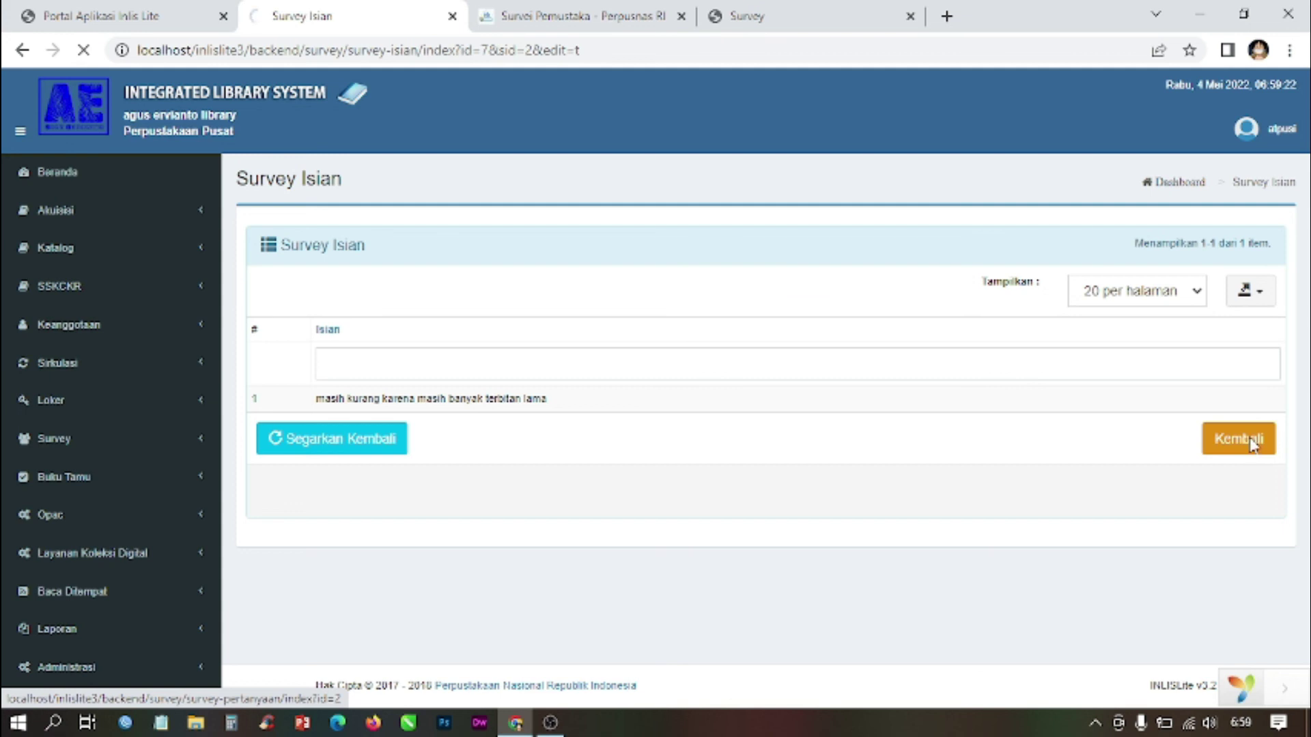
click(805, 14)
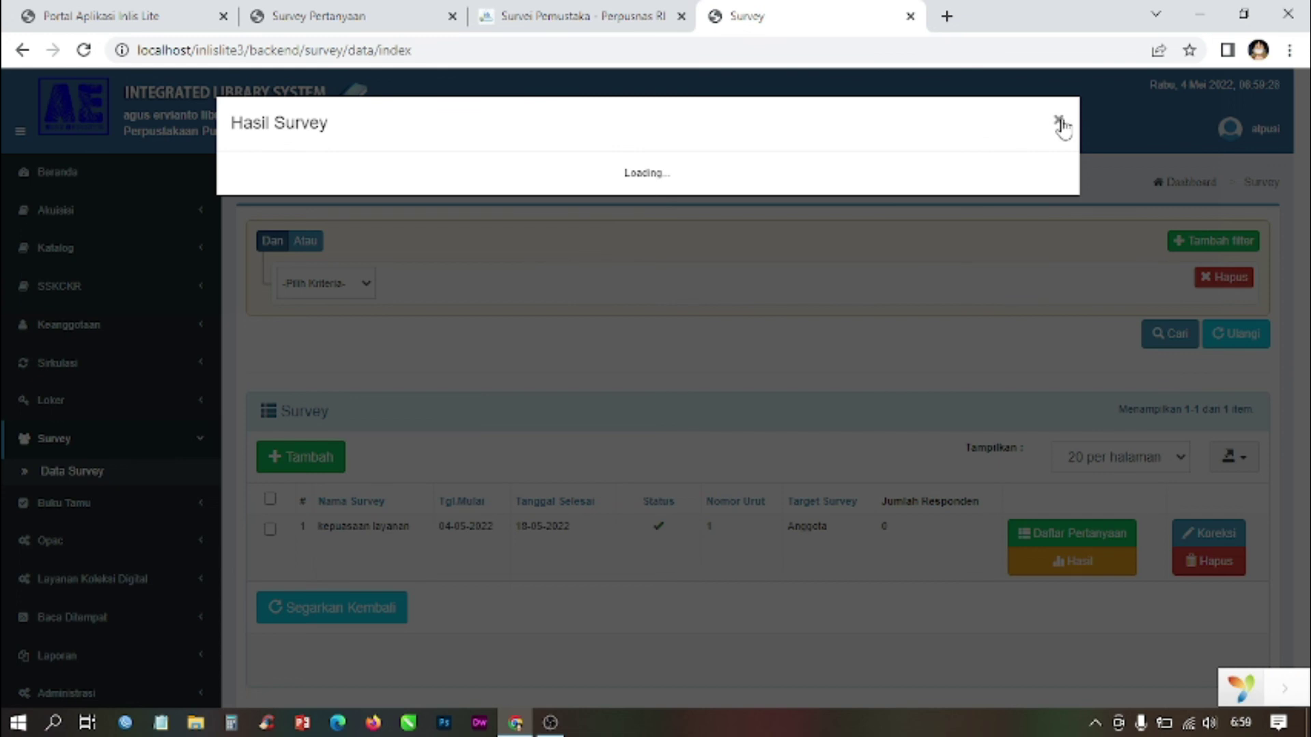
click(1059, 123)
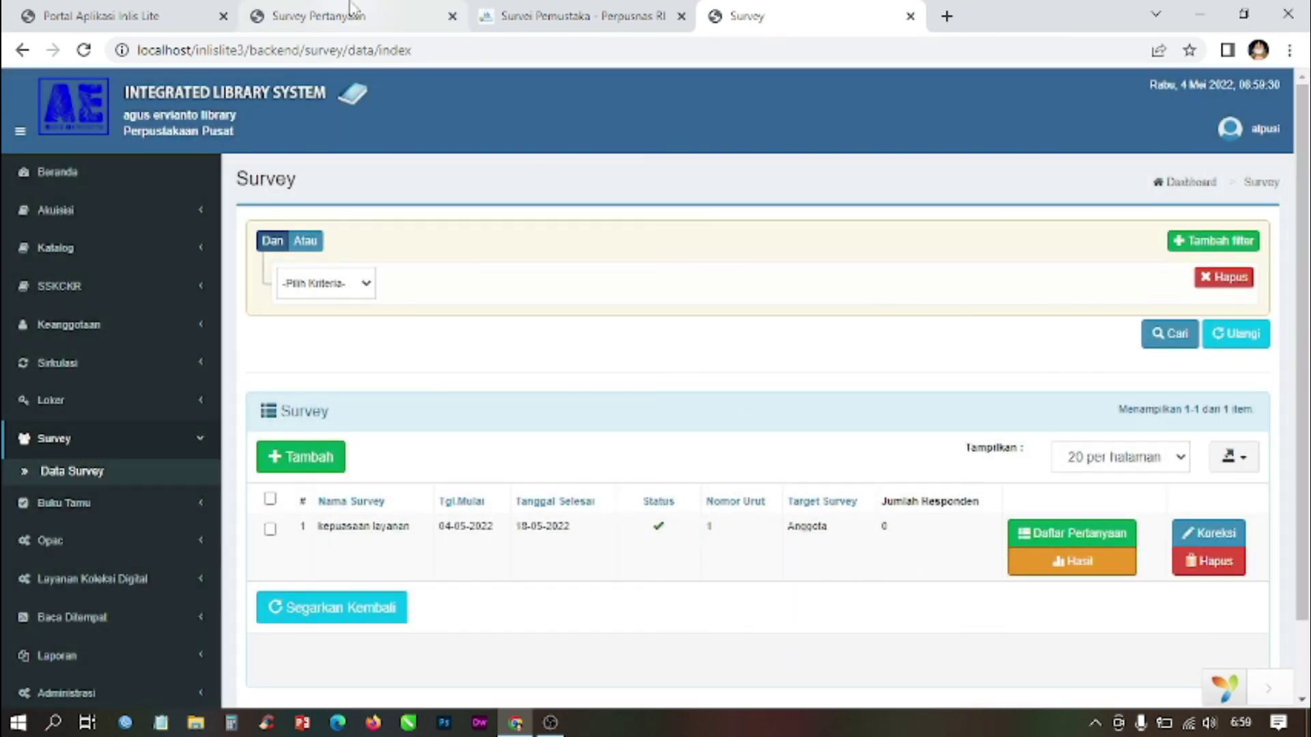
click(344, 15)
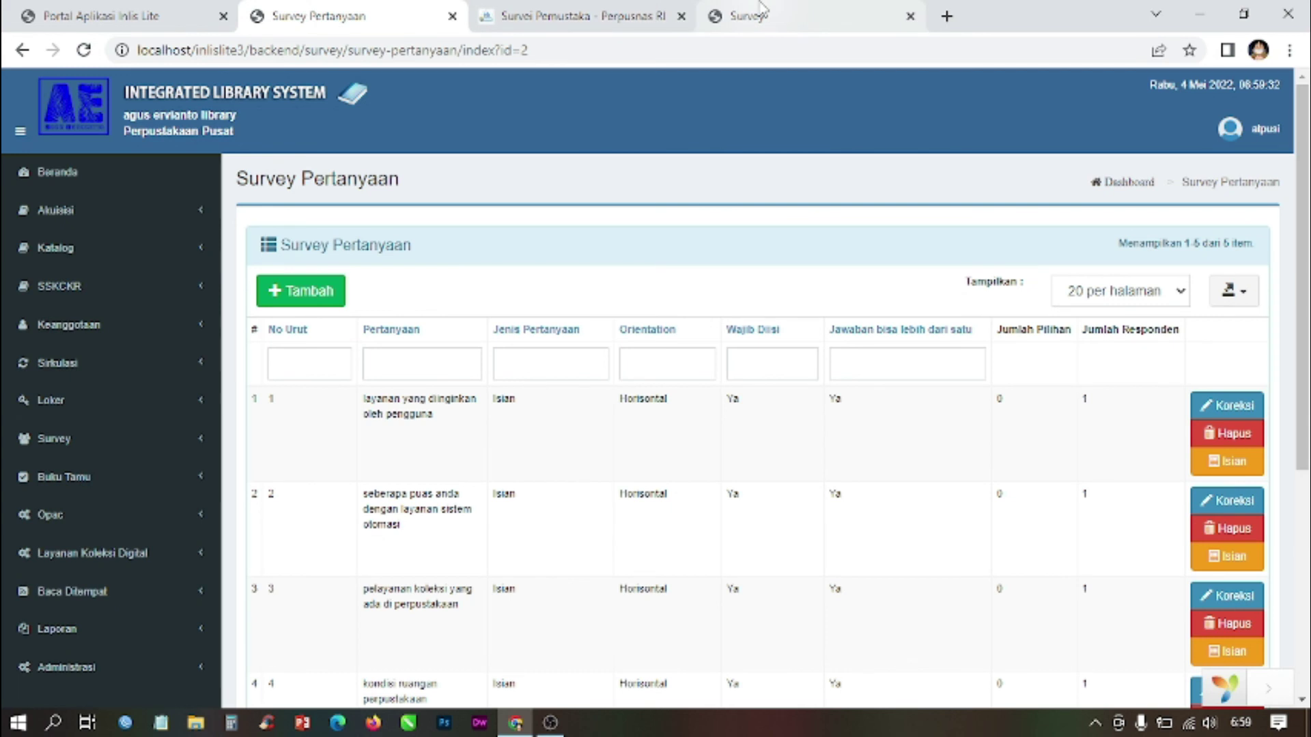